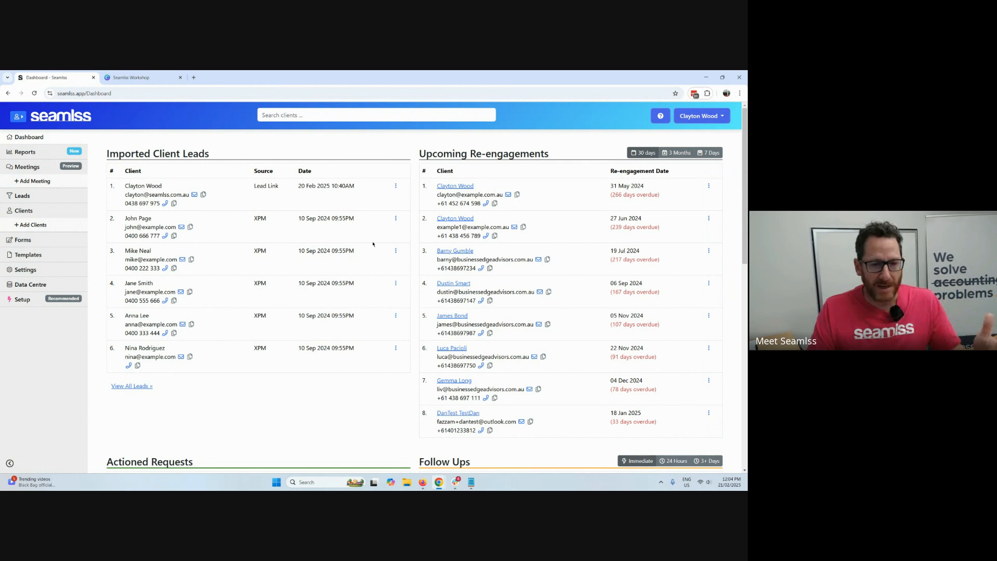
{"action": "left_click", "coordinate": [395, 219]}
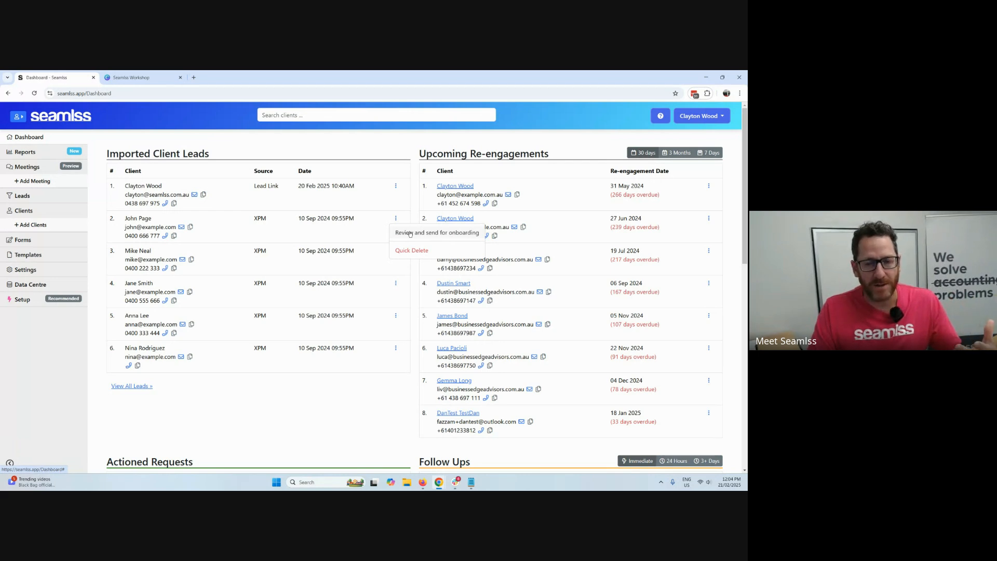
{"action": "left_click", "coordinate": [293, 396]}
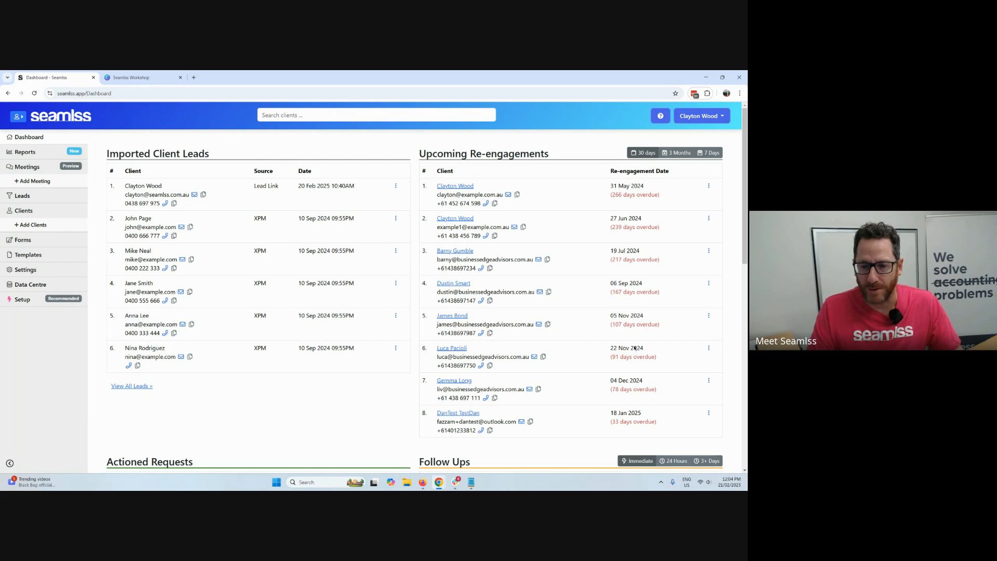
Cancel and clear the first follow-up request, and mark the Client Re-engage actioned request as done.
{"action": "scroll", "coordinate": [705, 378], "scroll_direction": "down", "scroll_amount": 5}
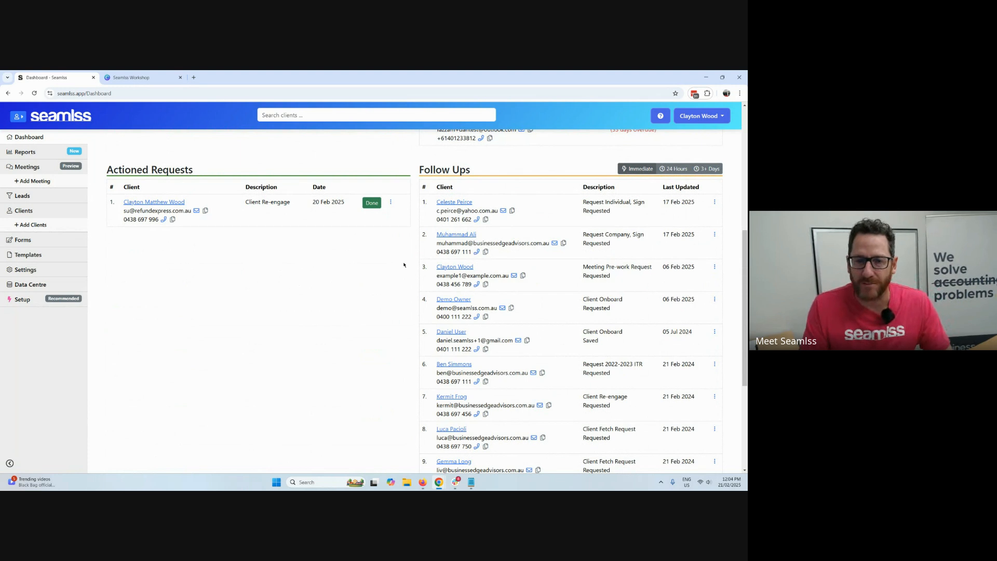
{"action": "left_click", "coordinate": [714, 203]}
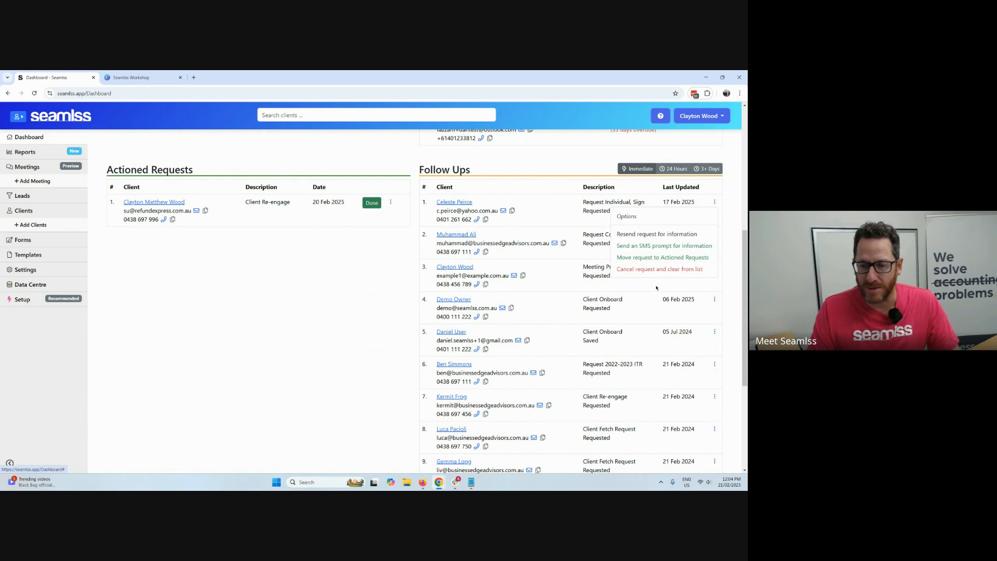
{"action": "left_click", "coordinate": [659, 269]}
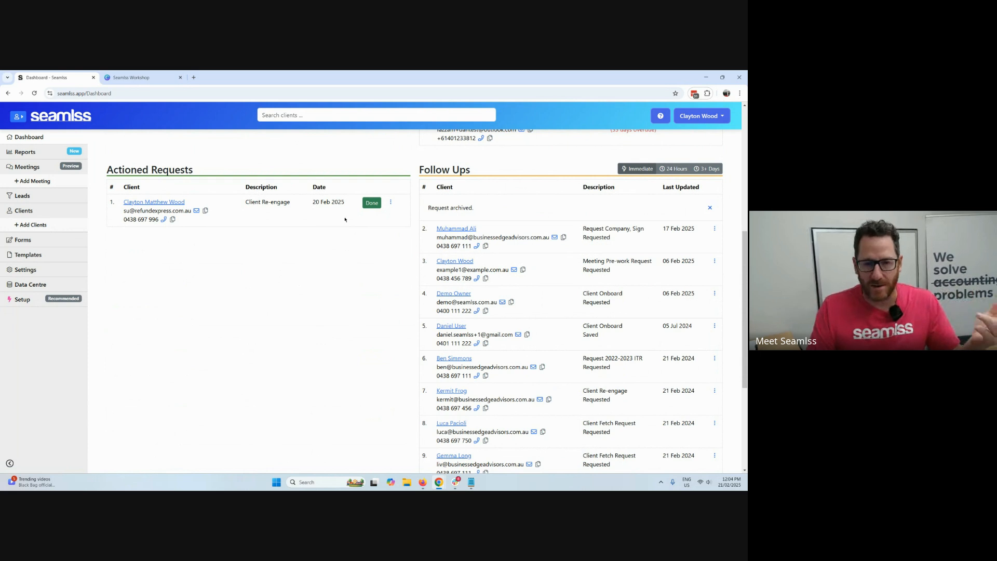
{"action": "left_click", "coordinate": [372, 203]}
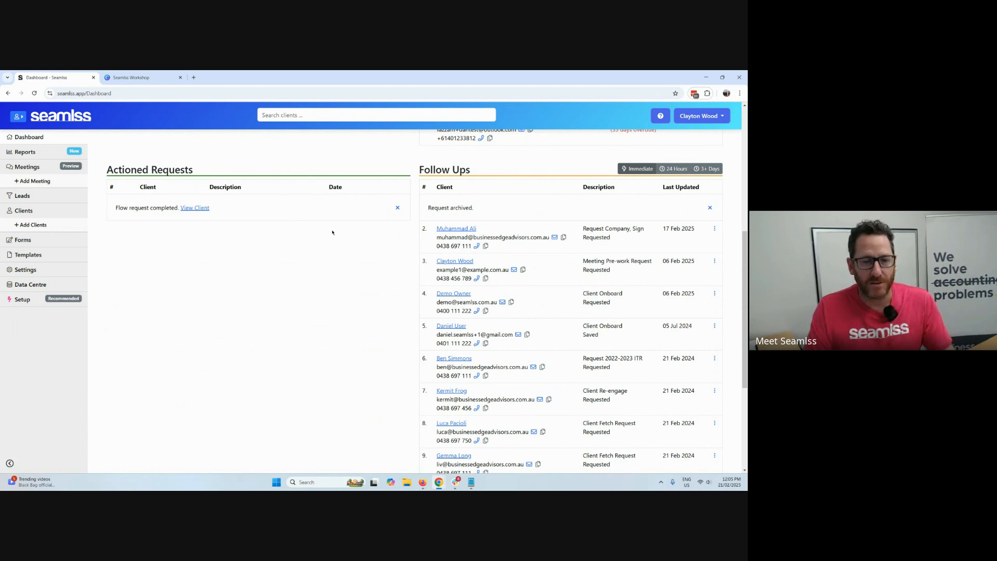
Start a new lead and fill in its name, e-mail and mobile number from the second saved contact profile.
{"action": "scroll", "coordinate": [342, 236], "scroll_direction": "up", "scroll_amount": 6}
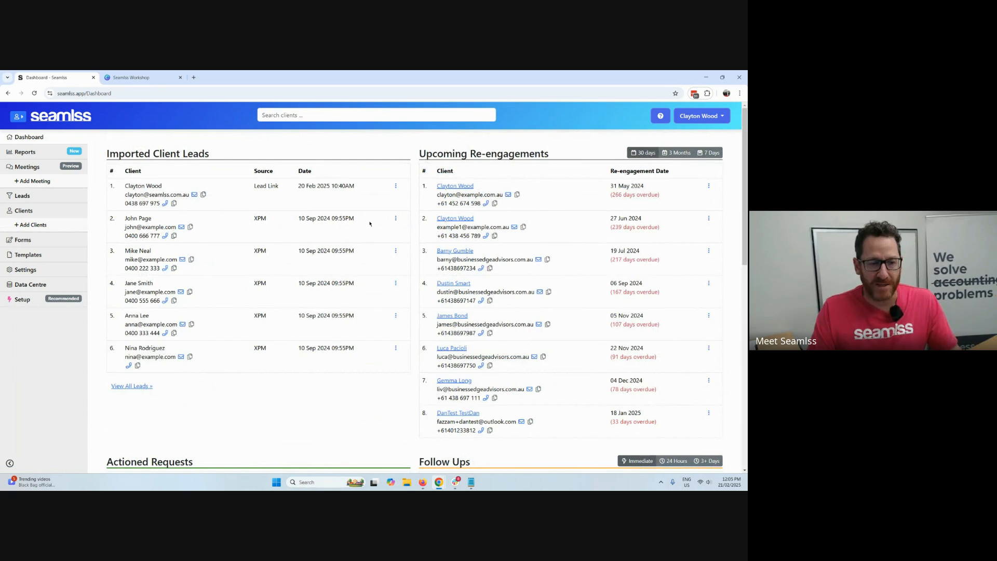
{"action": "left_click", "coordinate": [22, 195]}
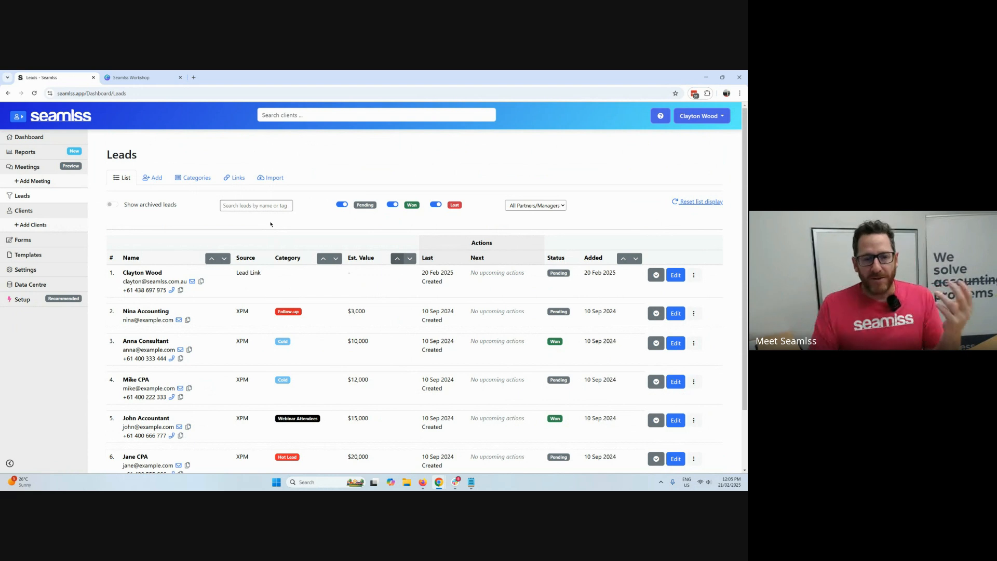
{"action": "left_click", "coordinate": [158, 179]}
{"action": "left_click", "coordinate": [273, 219]}
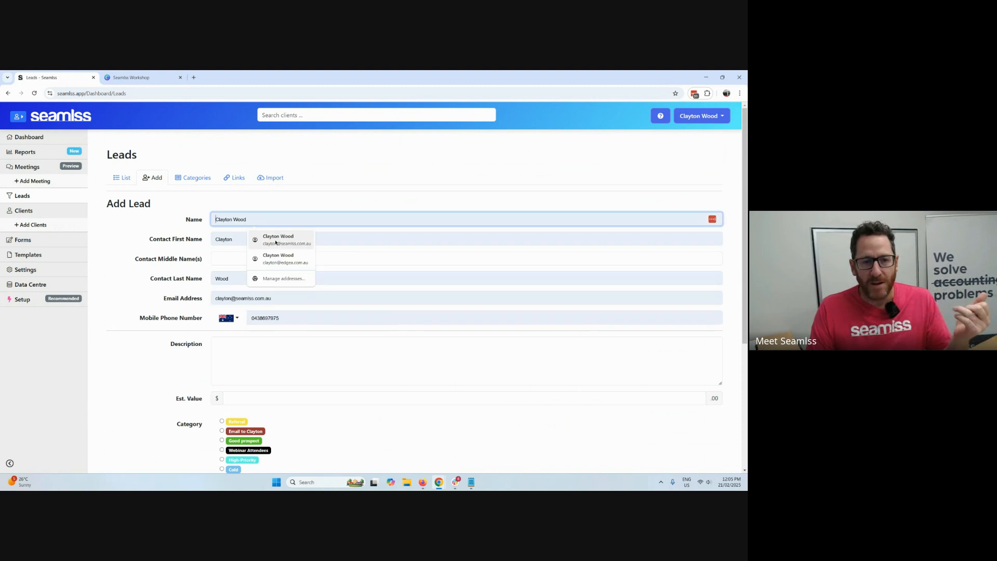
{"action": "left_click", "coordinate": [278, 258]}
Assign the new lead to the dark red e-mail category, leaving the description and estimated value blank.
{"action": "scroll", "coordinate": [251, 224], "scroll_direction": "down", "scroll_amount": 2}
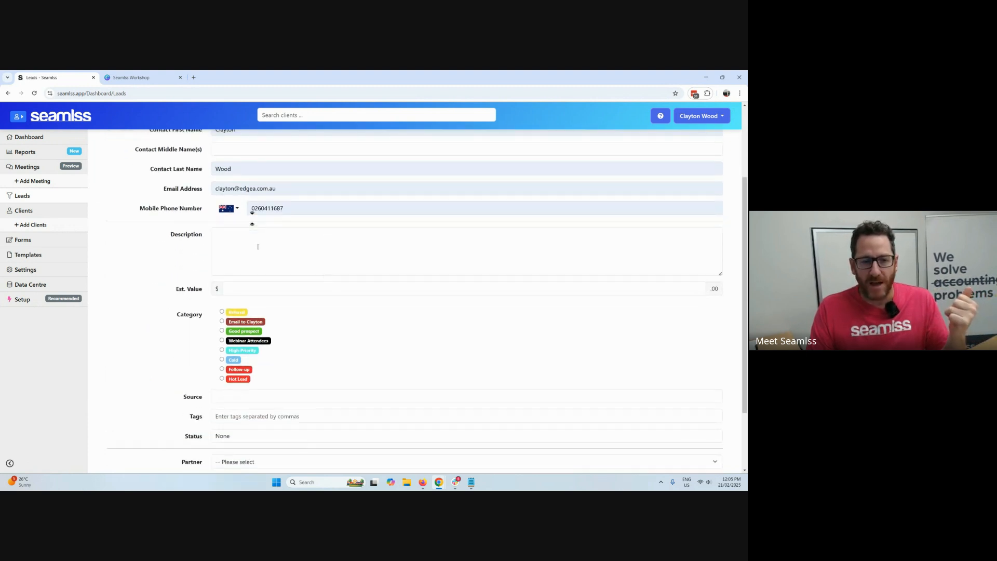
{"action": "left_click", "coordinate": [258, 246]}
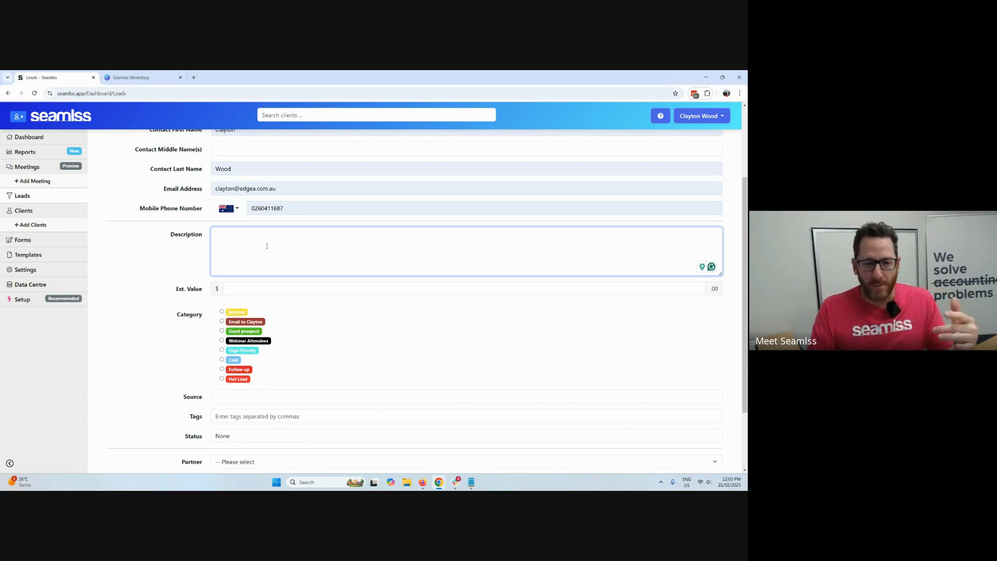
{"action": "left_click", "coordinate": [281, 288]}
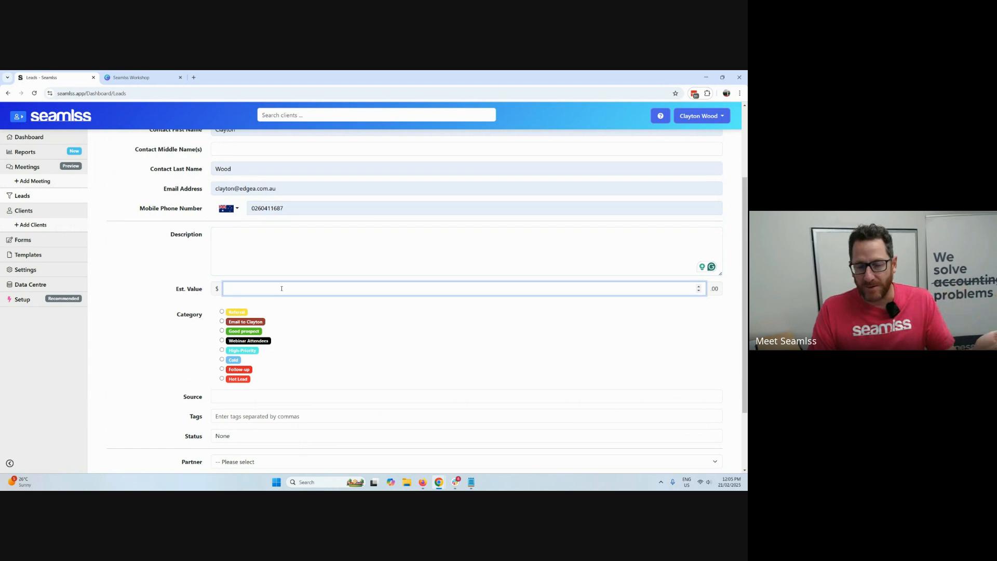
{"action": "scroll", "coordinate": [301, 314], "scroll_direction": "down", "scroll_amount": 1}
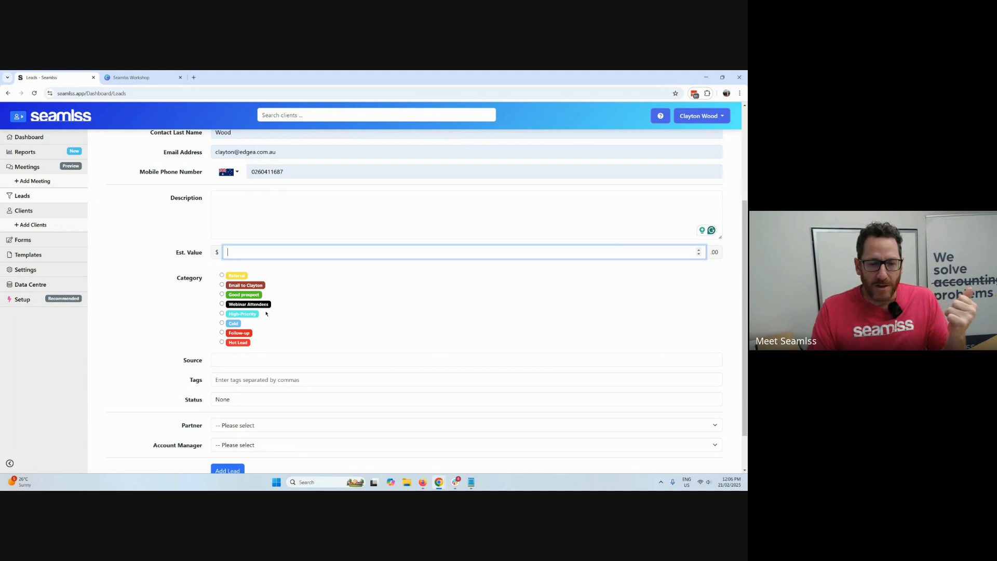
{"action": "left_click", "coordinate": [248, 313]}
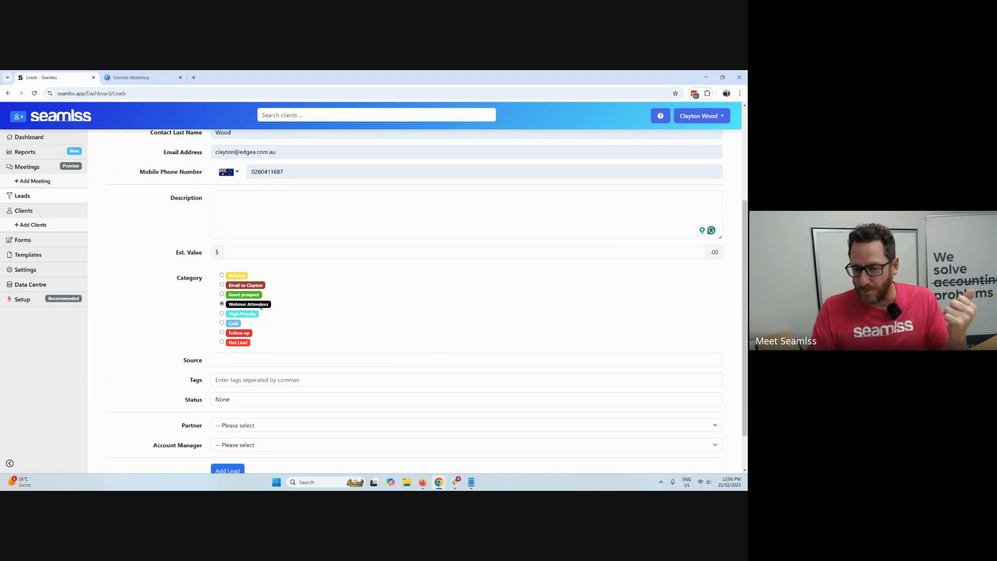
{"action": "scroll", "coordinate": [291, 310], "scroll_direction": "down", "scroll_amount": 2}
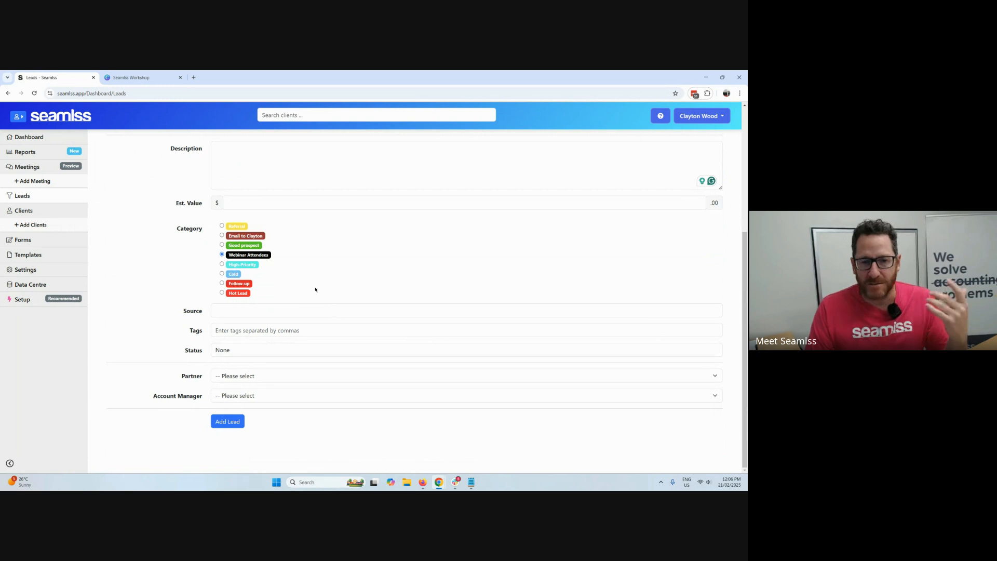
{"action": "left_click", "coordinate": [246, 236]}
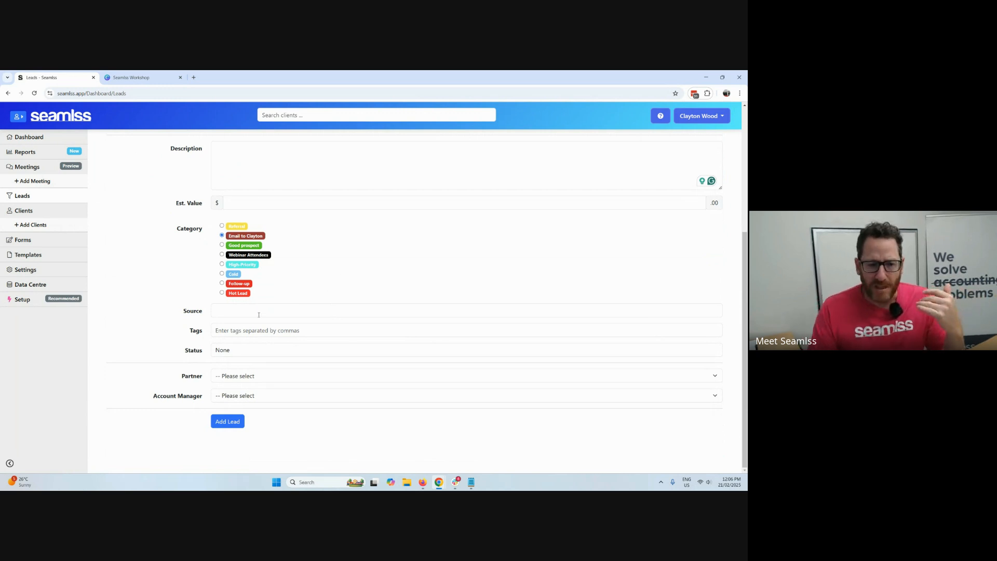
Set the new lead's source to Word of Mouth and its tags to Big Money, Small Business.
{"action": "left_click", "coordinate": [258, 314]}
{"action": "left_click", "coordinate": [270, 330]}
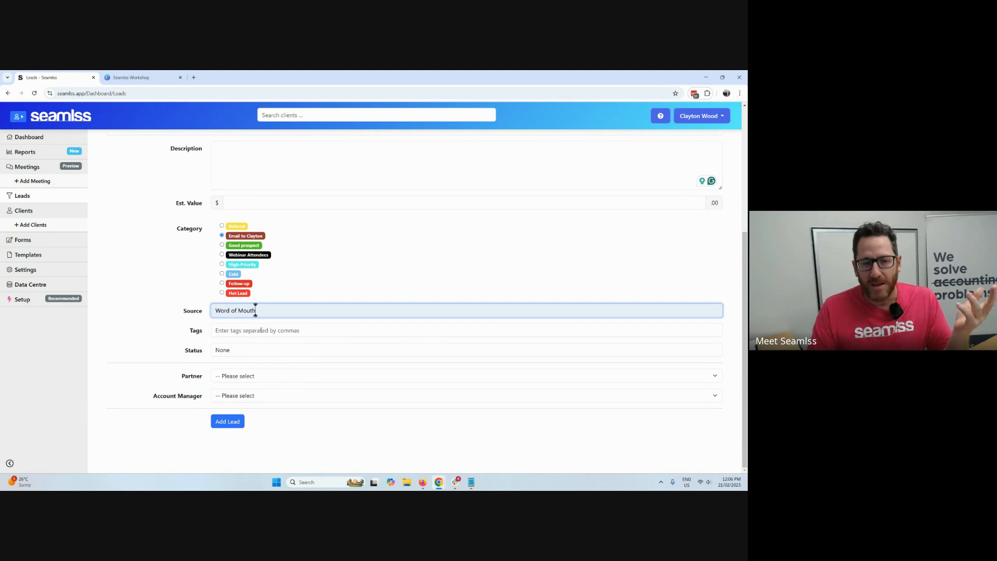
{"action": "left_click", "coordinate": [269, 330]}
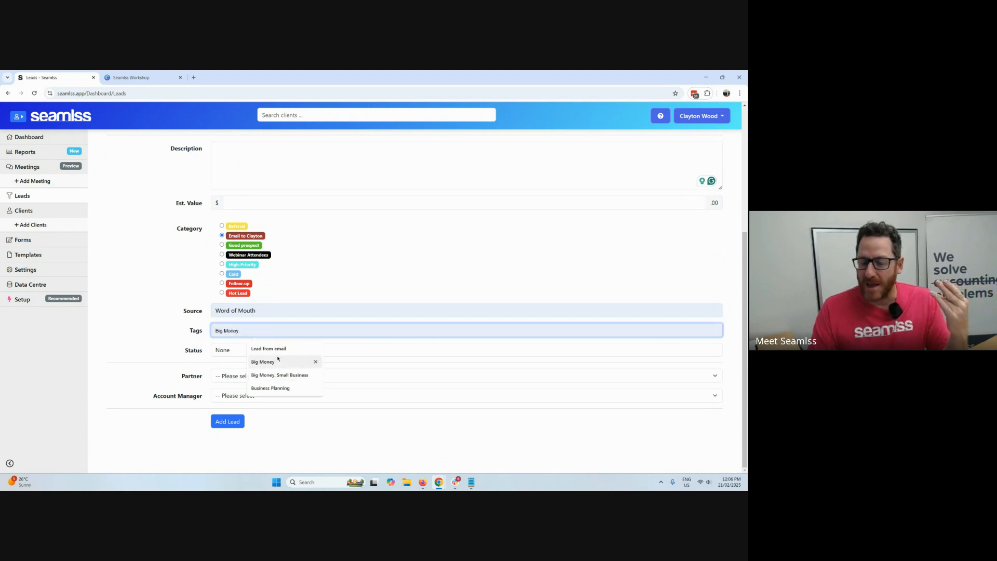
{"action": "left_click", "coordinate": [304, 375]}
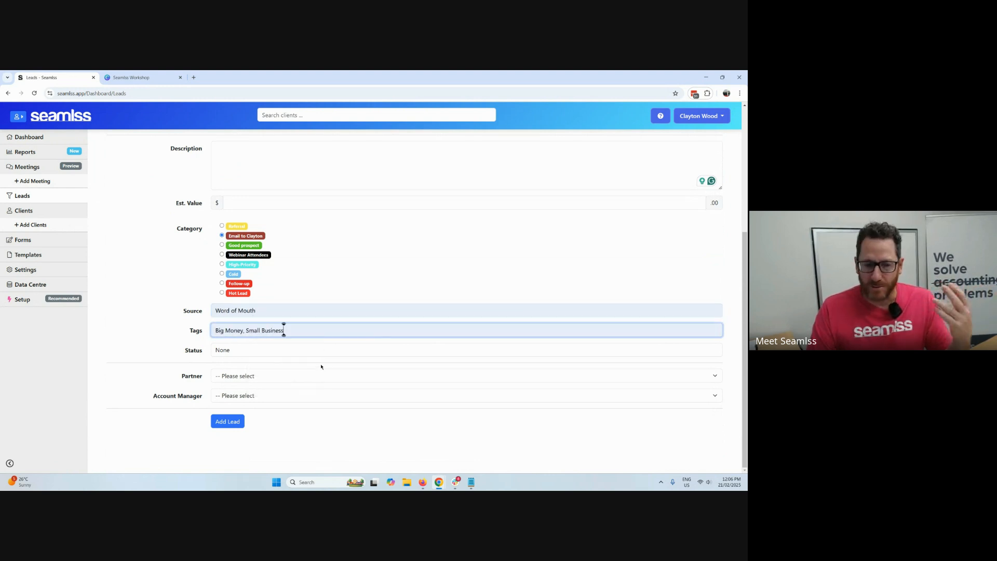
Set the new lead's status to Pending, with no partner selected.
{"action": "left_click", "coordinate": [272, 352]}
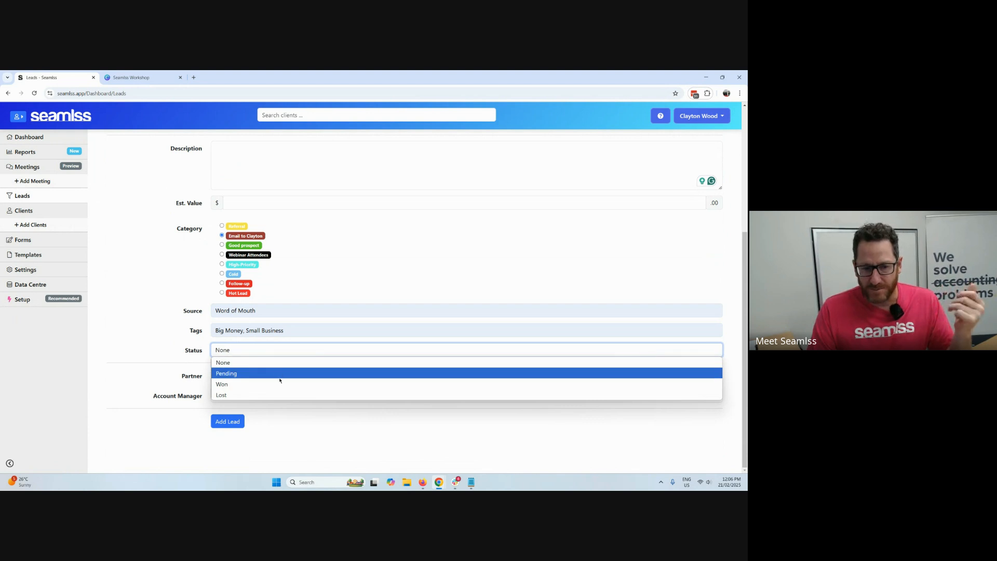
{"action": "left_click", "coordinate": [280, 374]}
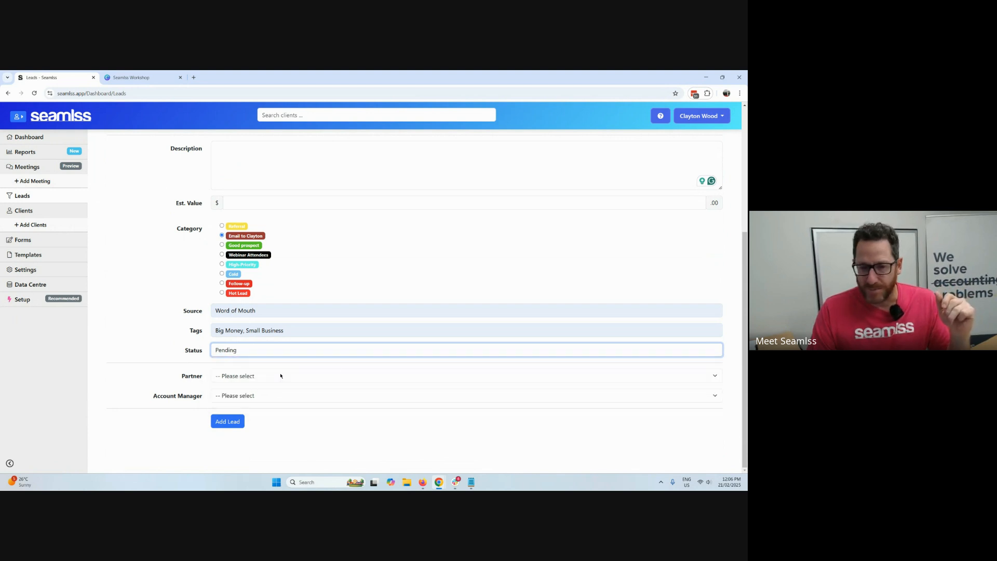
{"action": "left_click", "coordinate": [322, 375]}
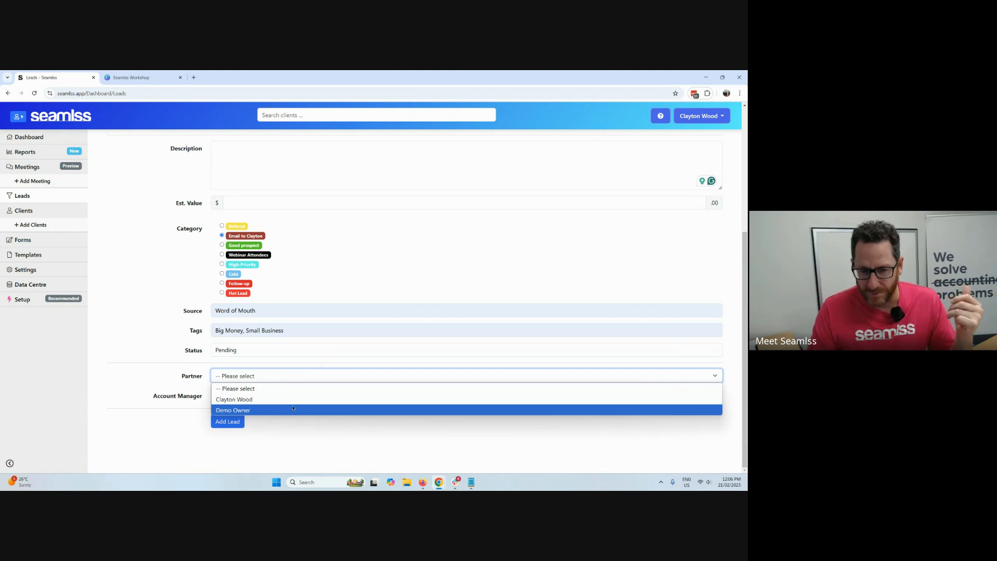
{"action": "left_click", "coordinate": [297, 365]}
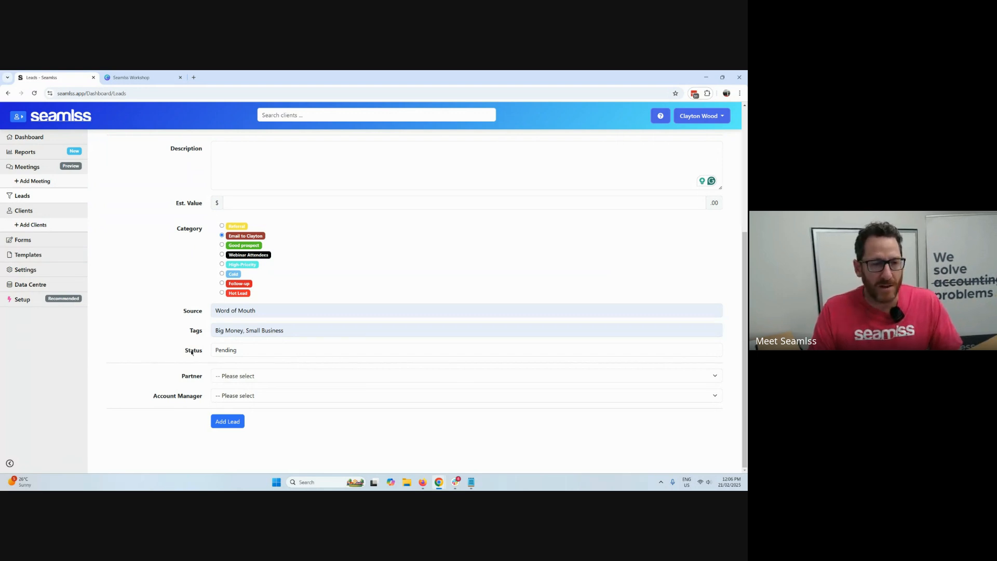
Review the completed lead details, add the lead and return to the leads list.
{"action": "scroll", "coordinate": [180, 310], "scroll_direction": "up", "scroll_amount": 4}
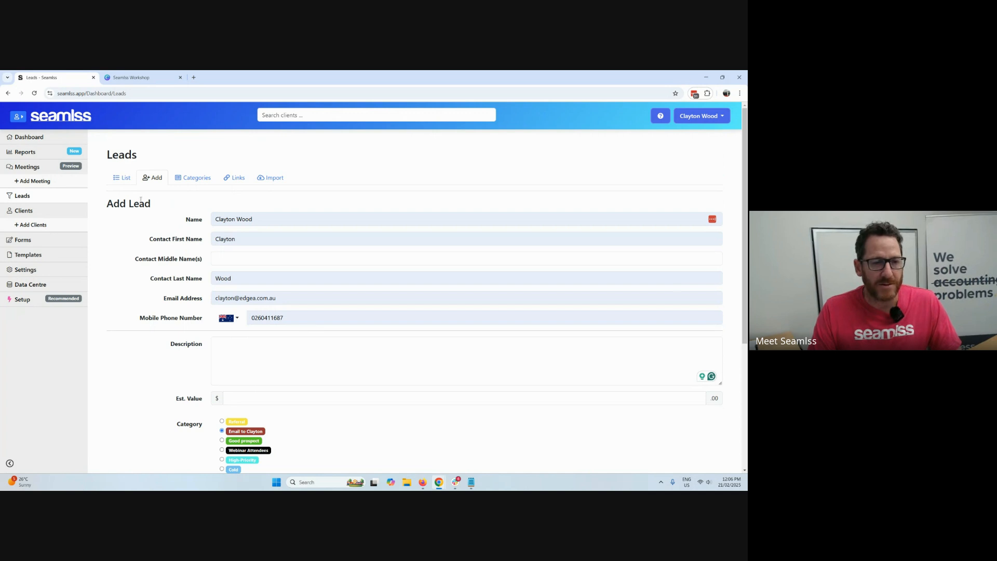
{"action": "scroll", "coordinate": [200, 253], "scroll_direction": "down", "scroll_amount": 4}
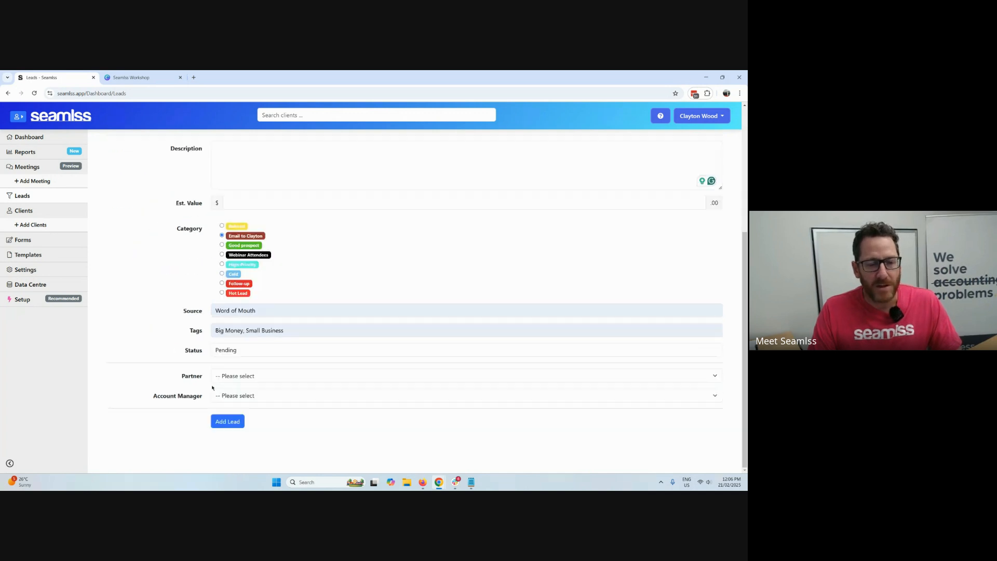
{"action": "left_click", "coordinate": [227, 422]}
{"action": "left_click", "coordinate": [181, 222]}
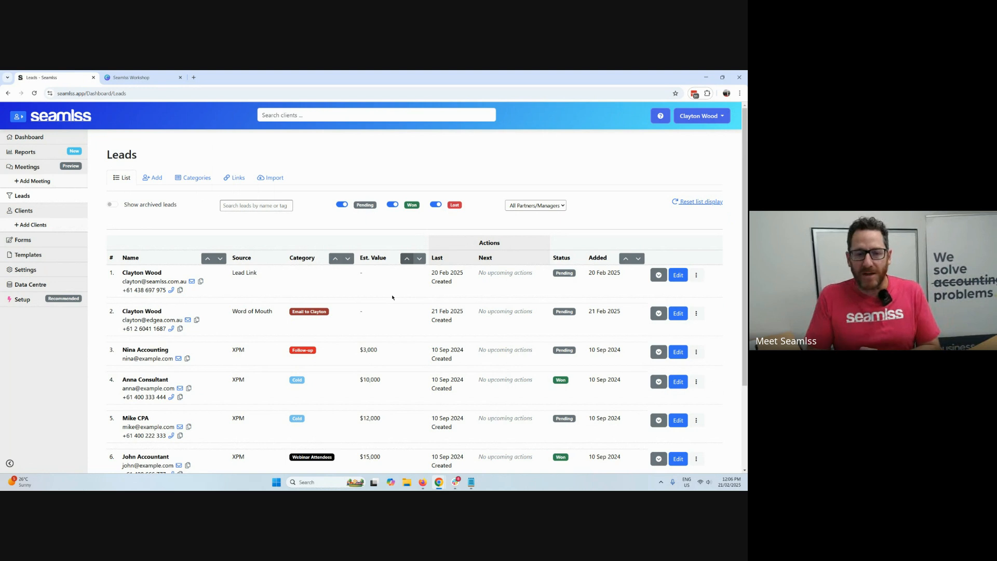
Expand the first lead's details and look at its blank Add Lead Action form.
{"action": "left_click", "coordinate": [658, 275]}
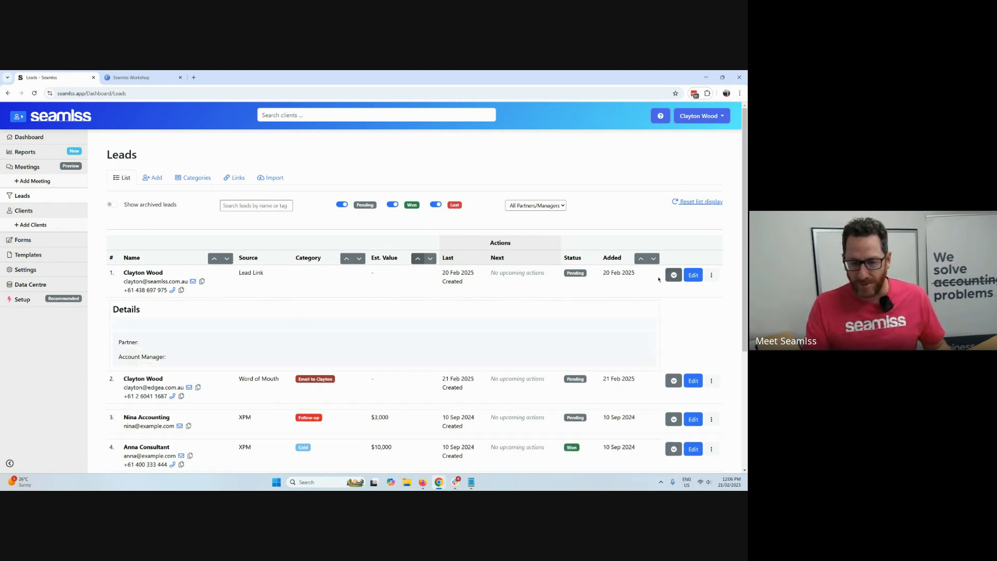
{"action": "left_click", "coordinate": [632, 376]}
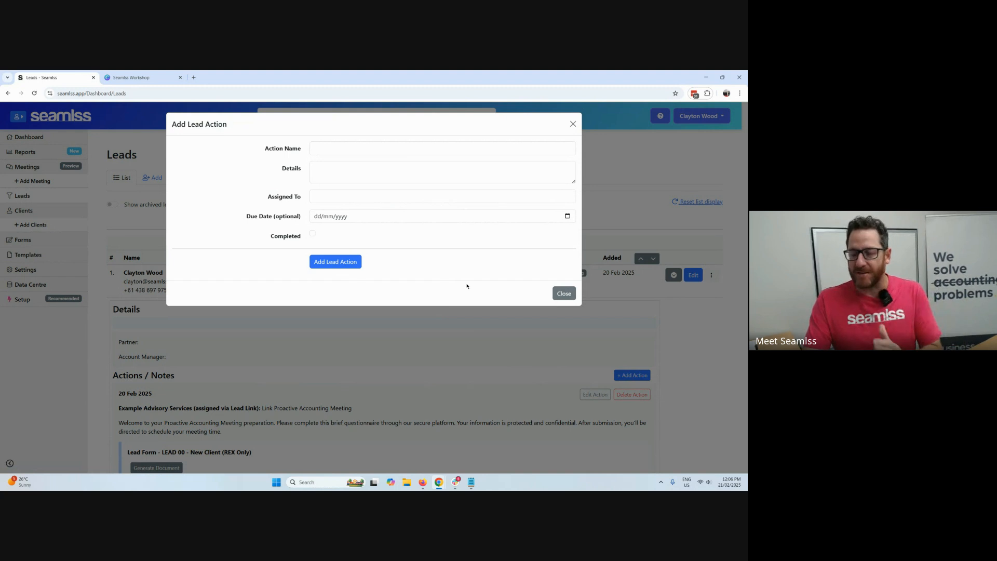
{"action": "left_click", "coordinate": [564, 294]}
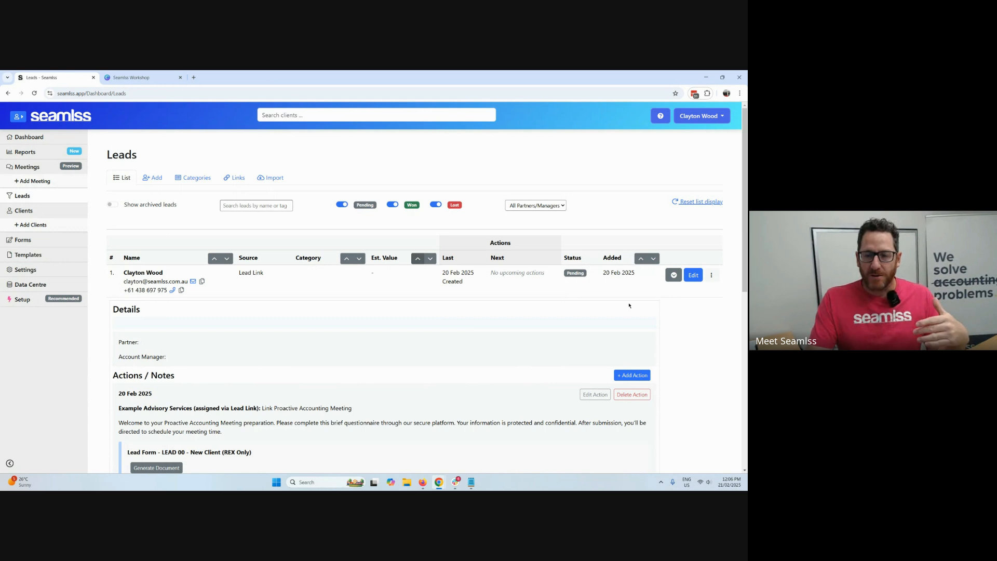
Start a lead form request for the first lead and choose LEAD 08 - Business Structure (REX Only) as a custom form.
{"action": "left_click", "coordinate": [711, 275]}
{"action": "left_click", "coordinate": [678, 345]}
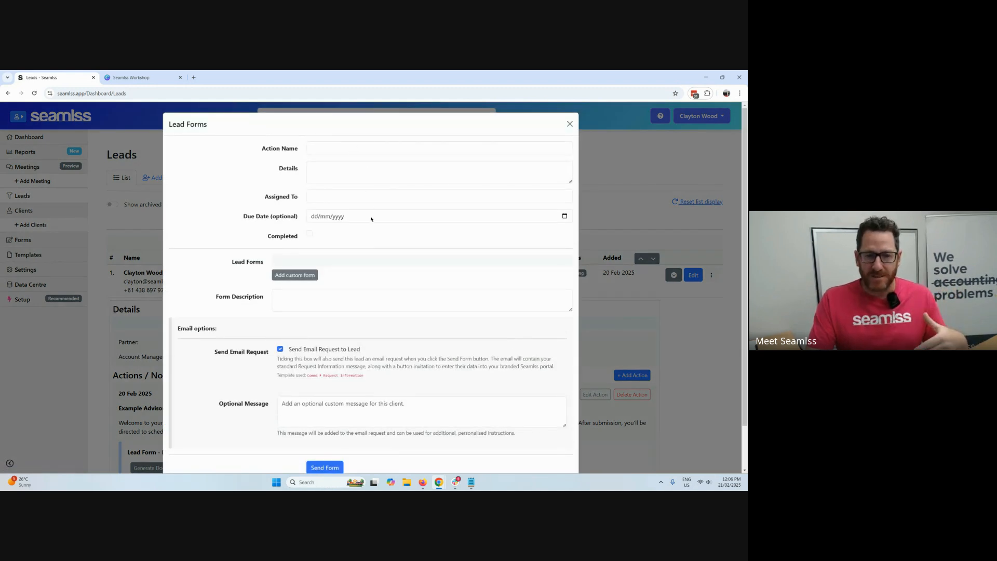
{"action": "left_click", "coordinate": [294, 275]}
{"action": "left_click", "coordinate": [318, 276]}
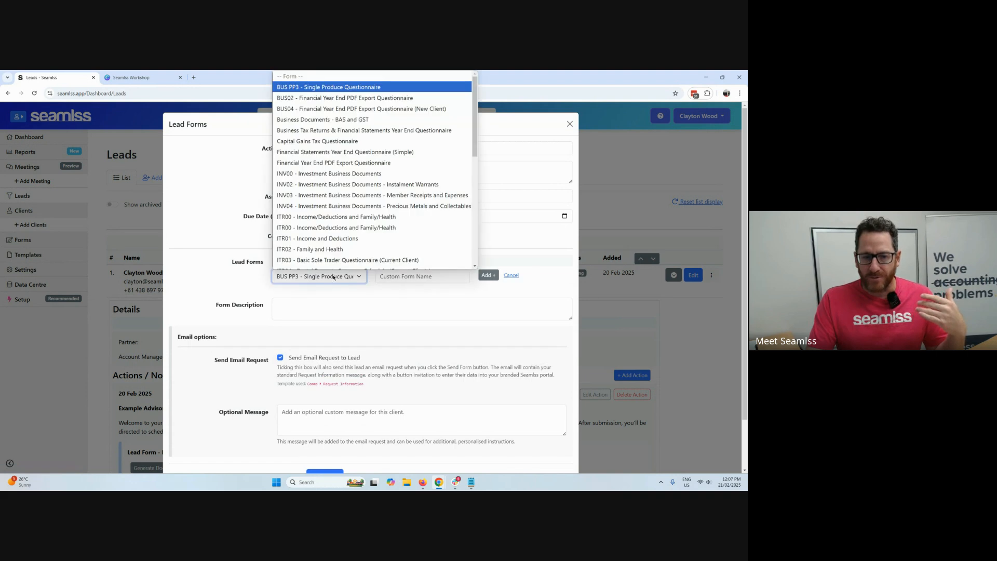
{"action": "scroll", "coordinate": [342, 230], "scroll_direction": "down", "scroll_amount": 10}
{"action": "scroll", "coordinate": [354, 235], "scroll_direction": "up", "scroll_amount": 3}
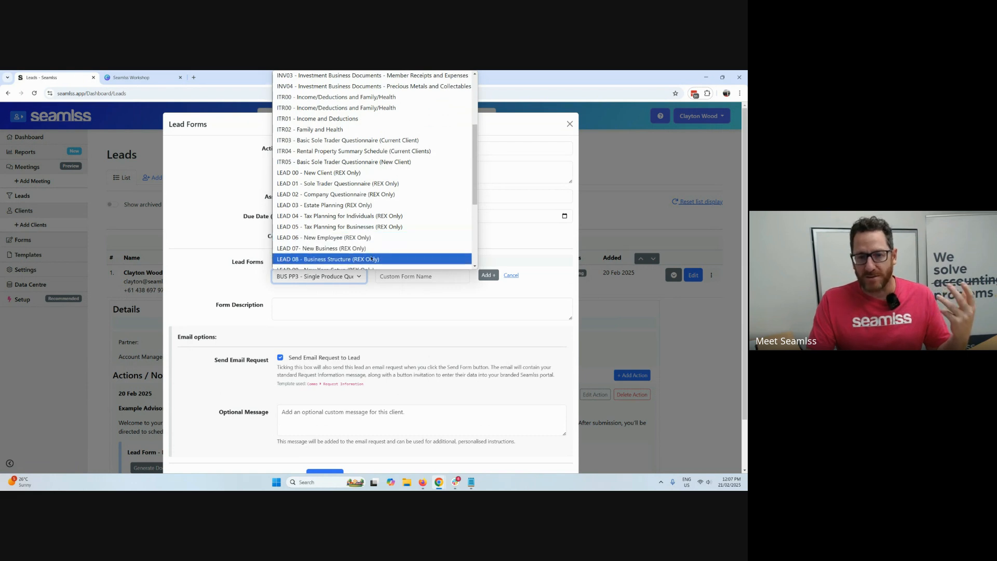
{"action": "left_click", "coordinate": [371, 259]}
Name the custom form New Business Structure.
{"action": "left_click", "coordinate": [420, 278]}
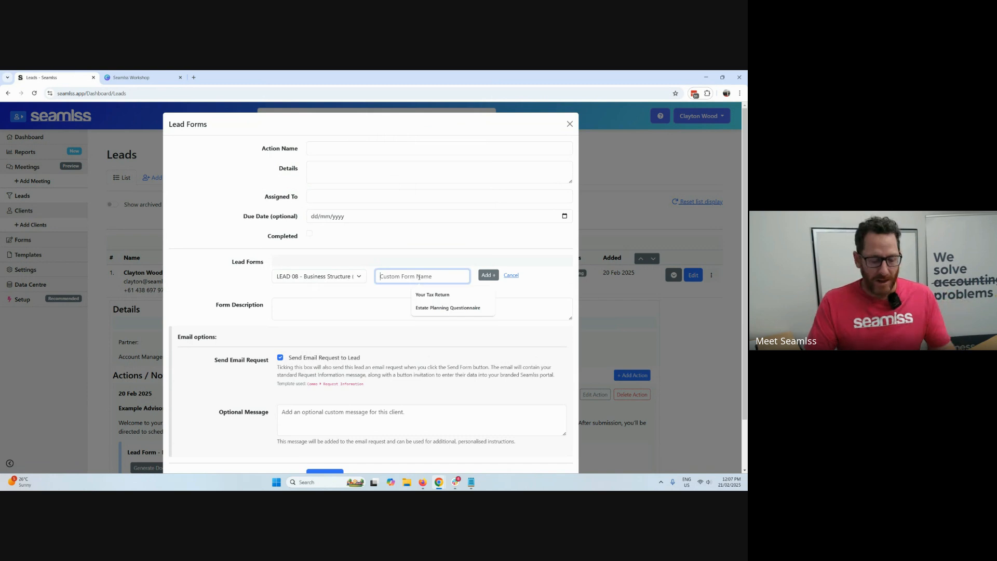
{"action": "type", "text": "New B"}
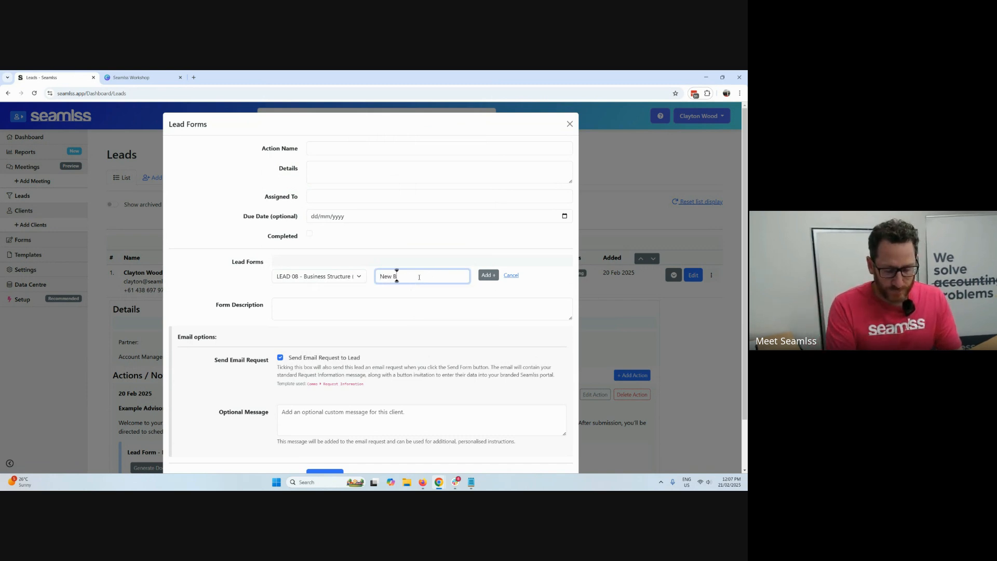
{"action": "type", "text": "usiness Structure"}
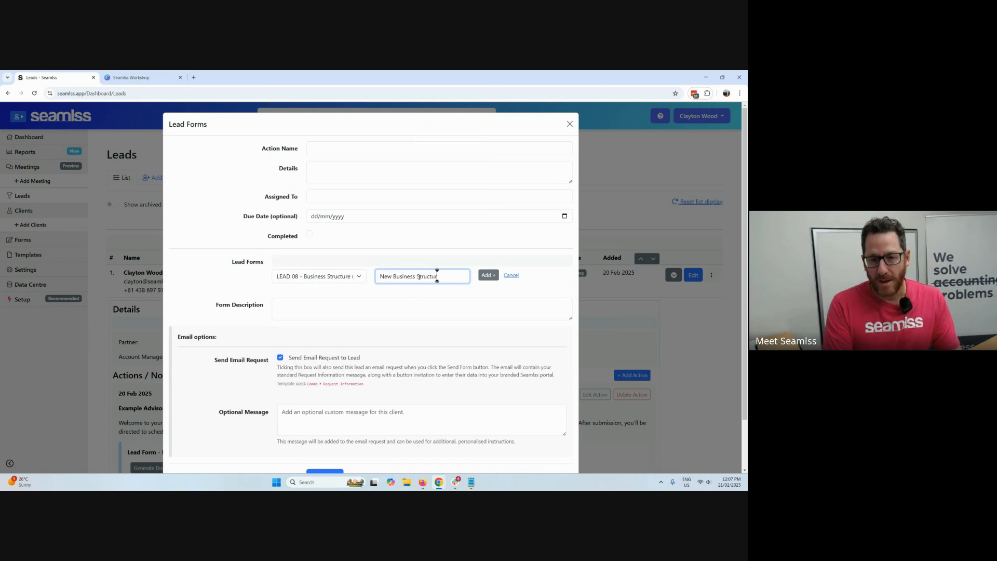
Add the New Business Structure form to the lead form request and close the request without sending it.
{"action": "left_click", "coordinate": [480, 275]}
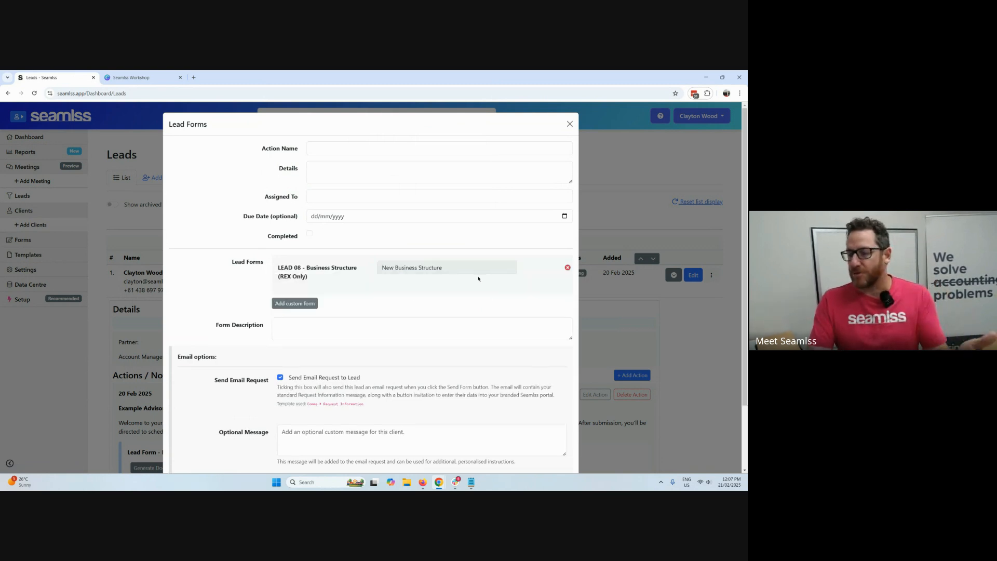
{"action": "scroll", "coordinate": [478, 286], "scroll_direction": "down", "scroll_amount": 2}
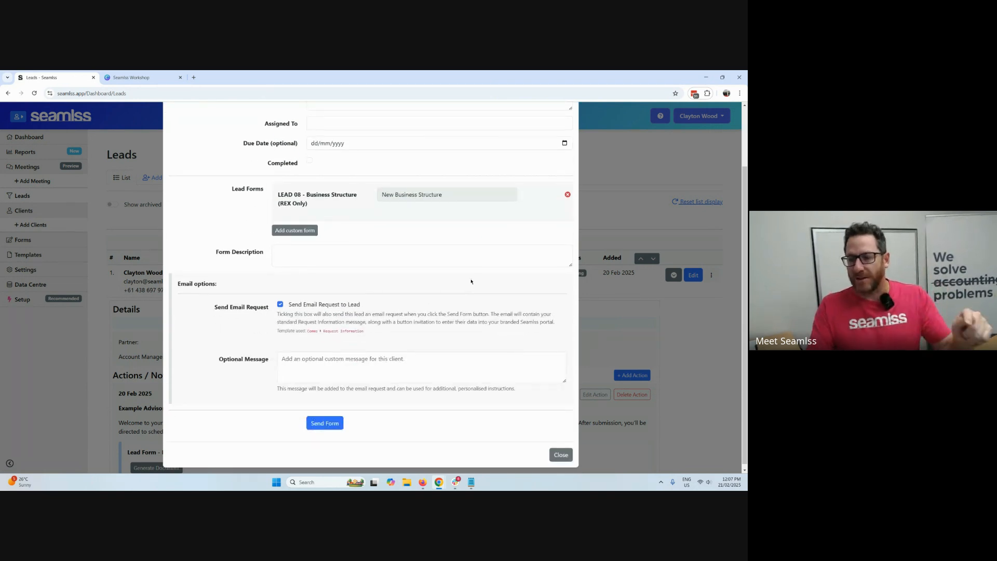
{"action": "left_click", "coordinate": [559, 458]}
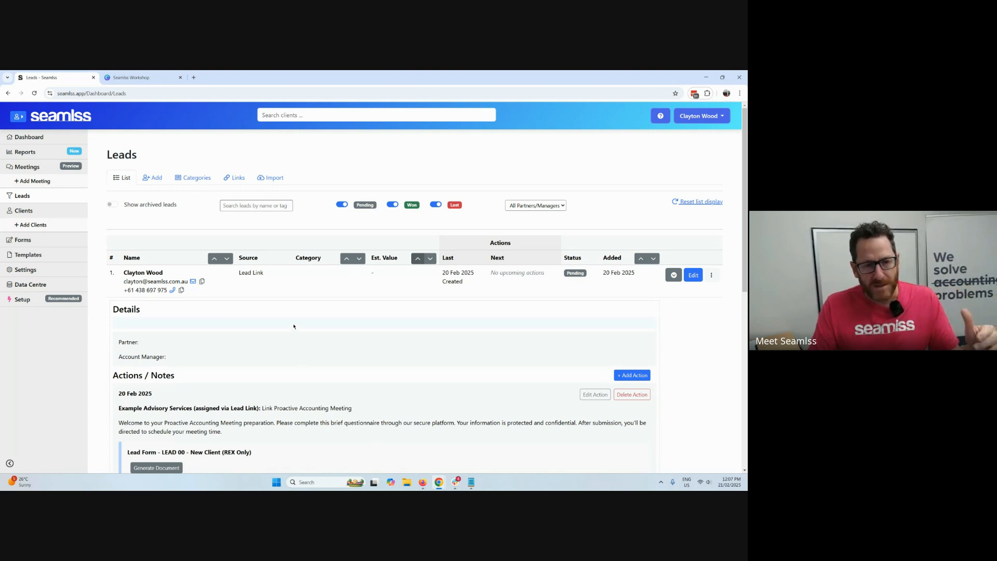
View the lead links list and switch to the Business Edge Advisors website in Firefox to open its Proactive Accounting Meeting form.
{"action": "left_click", "coordinate": [238, 178]}
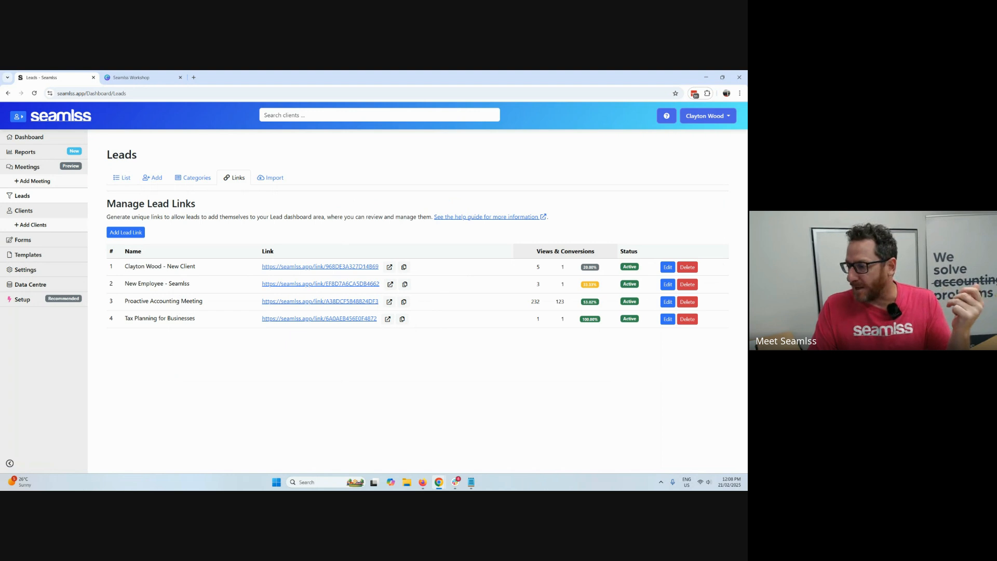
{"action": "key", "text": "alt+Tab"}
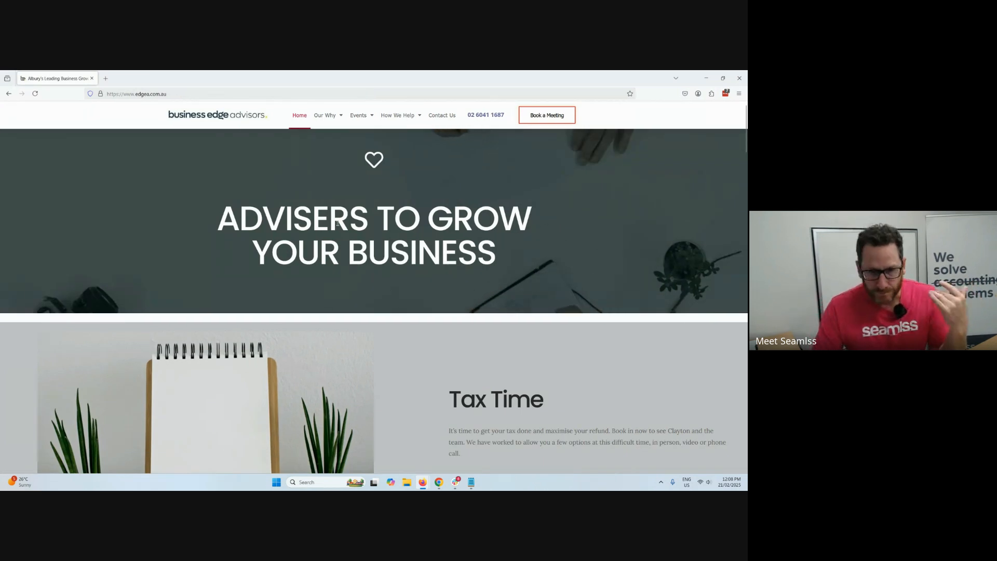
{"action": "left_click", "coordinate": [541, 117]}
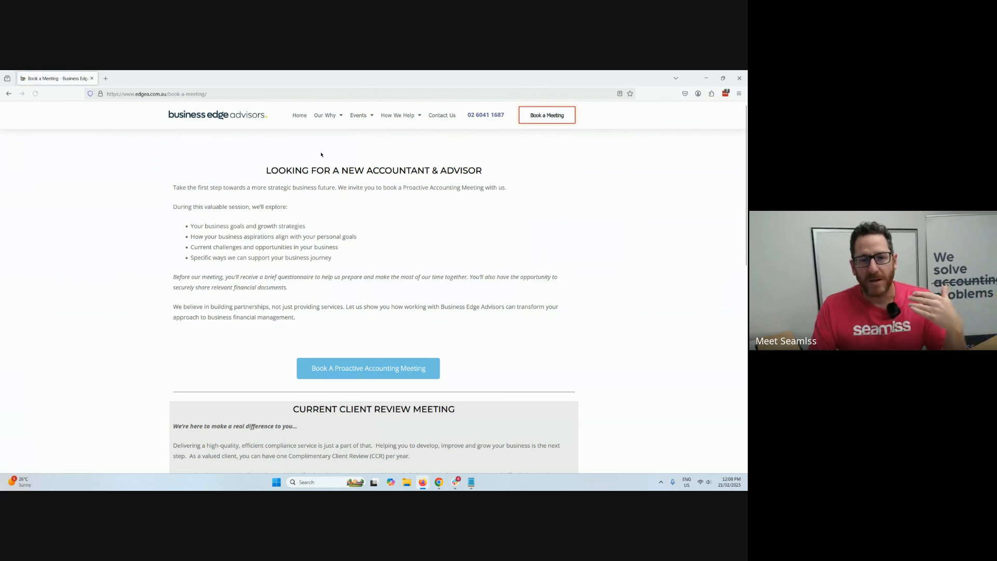
{"action": "left_click", "coordinate": [378, 375]}
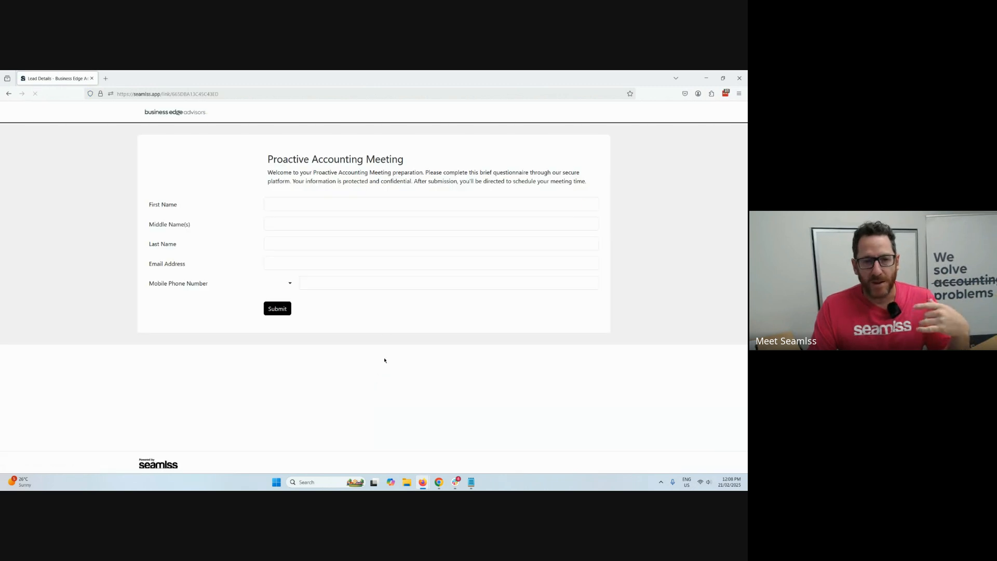
Enter the lead's first and last name in the Proactive Accounting Meeting form.
{"action": "left_click", "coordinate": [304, 207]}
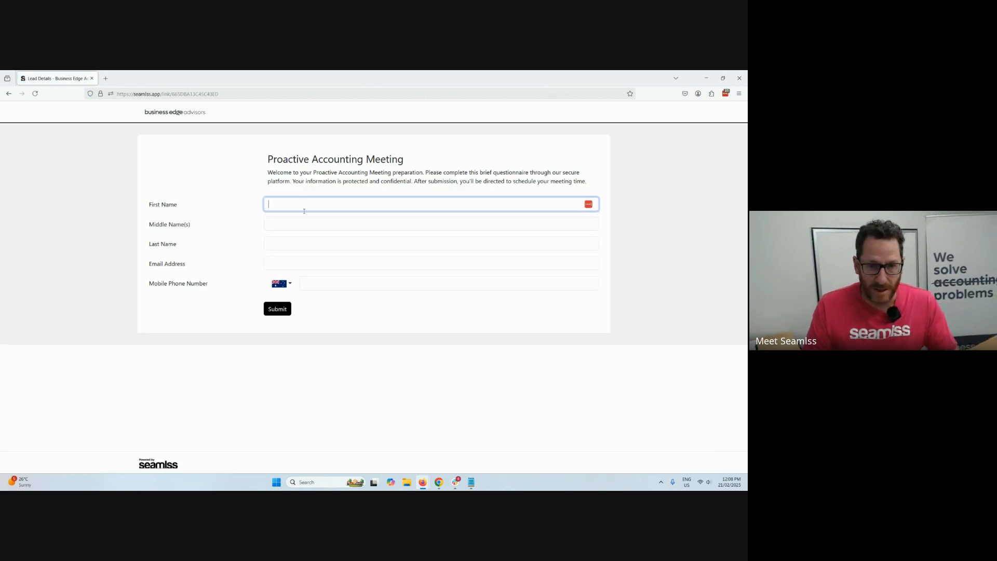
{"action": "left_click", "coordinate": [301, 213]}
{"action": "left_click", "coordinate": [291, 243]}
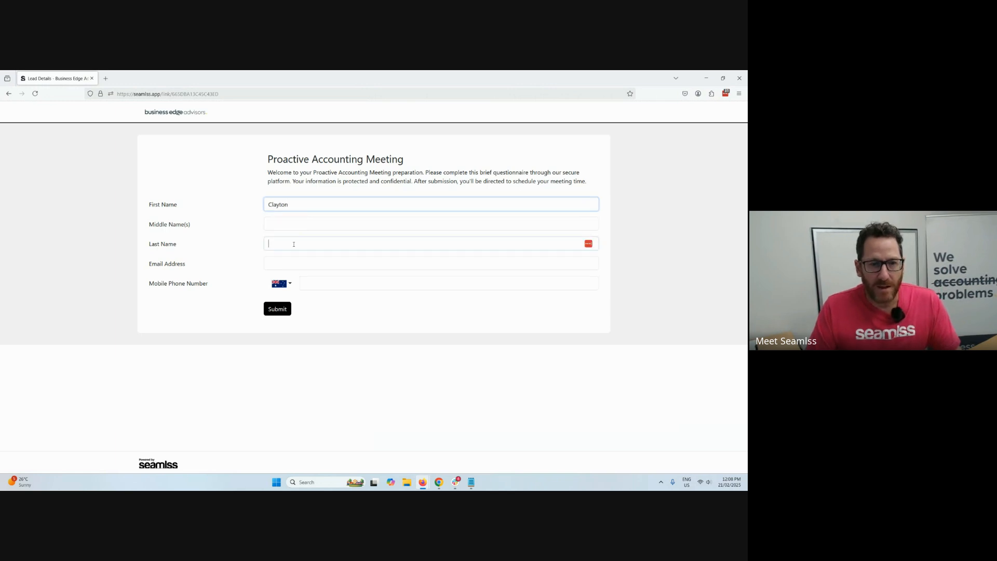
{"action": "left_click", "coordinate": [322, 254]}
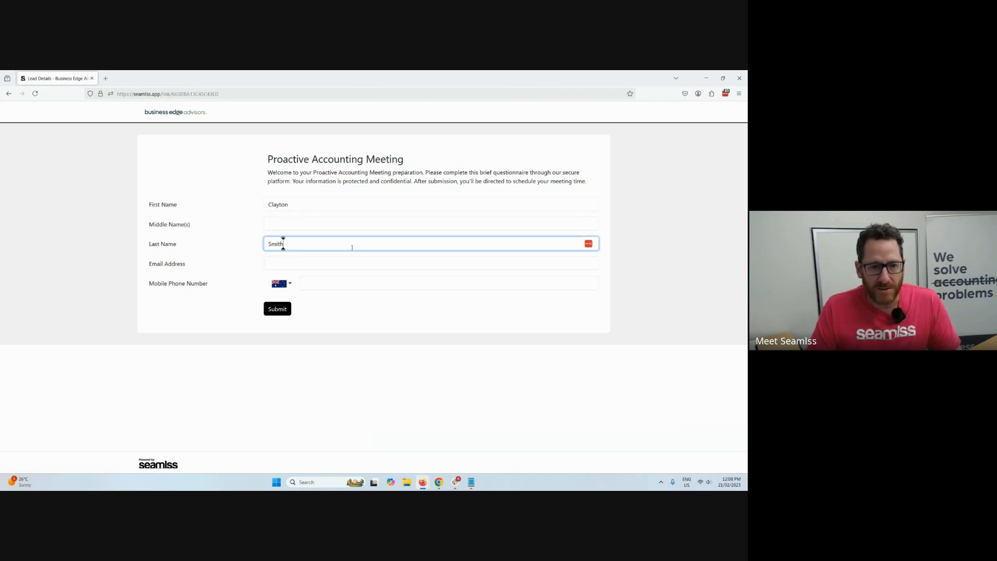
Paste the lead's email address, enter the mobile phone number and submit the Proactive Accounting Meeting form.
{"action": "key", "text": "alt+Tab"}
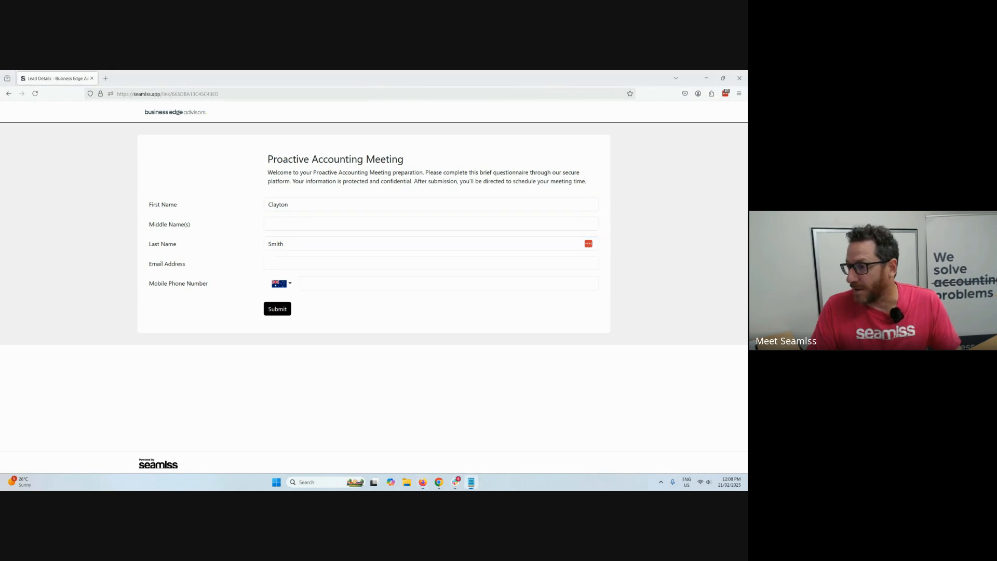
{"action": "left_click", "coordinate": [389, 263]}
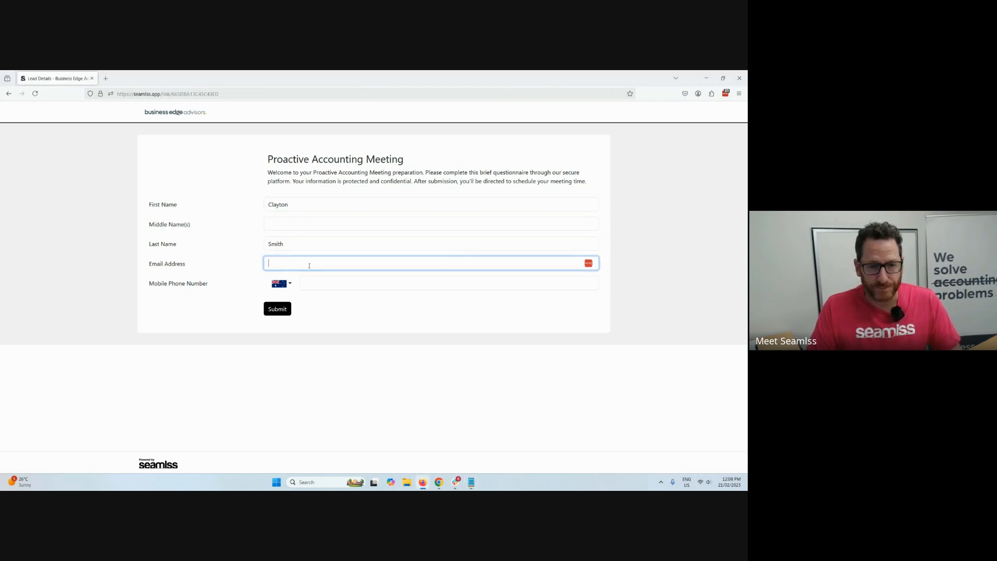
{"action": "key", "text": "ctrl+v"}
{"action": "left_click", "coordinate": [371, 285]}
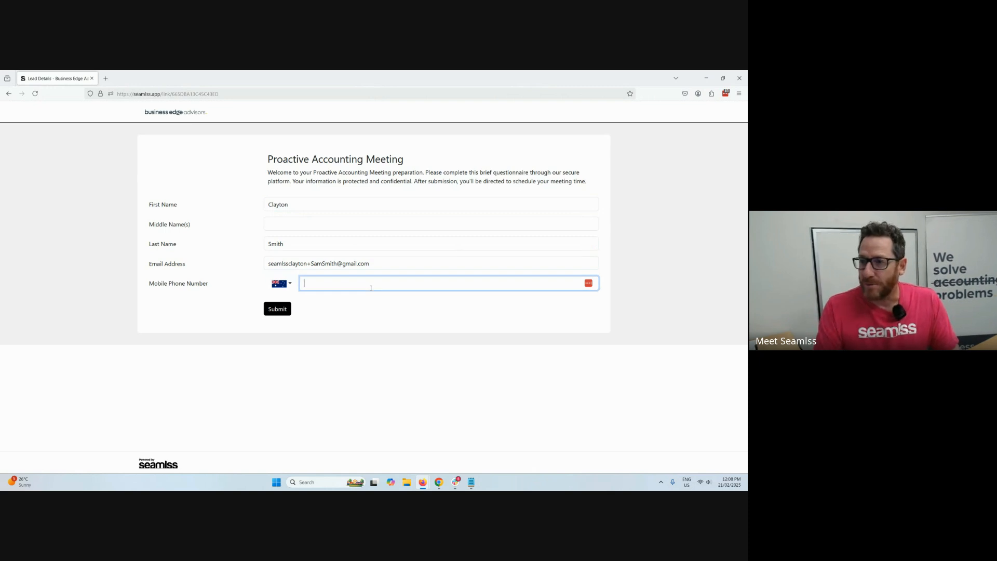
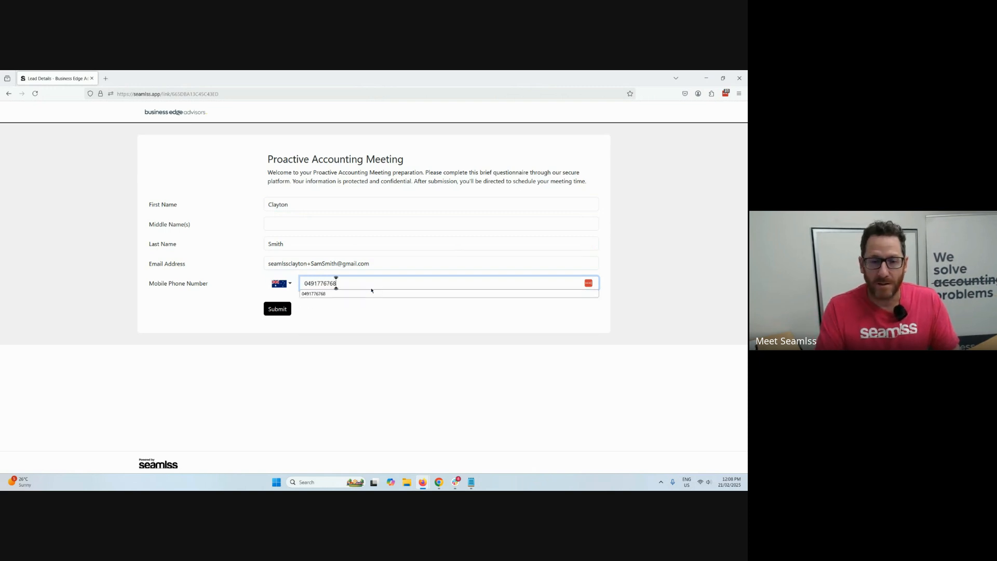
{"action": "left_click", "coordinate": [308, 310]}
{"action": "left_click", "coordinate": [289, 309]}
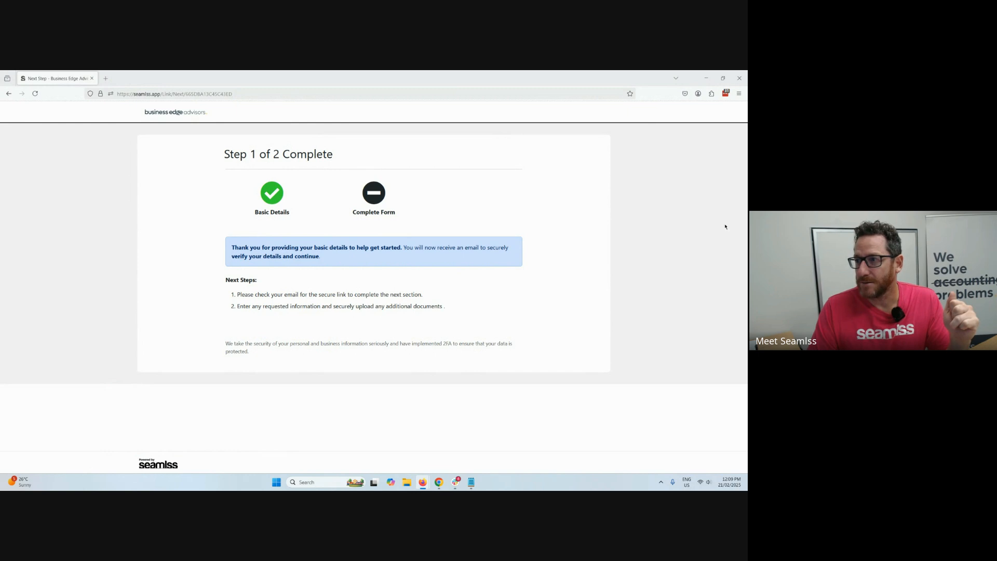
Return to the blank Proactive Accounting Meeting form and paste the lead's email address again.
{"action": "key", "text": "alt+Left"}
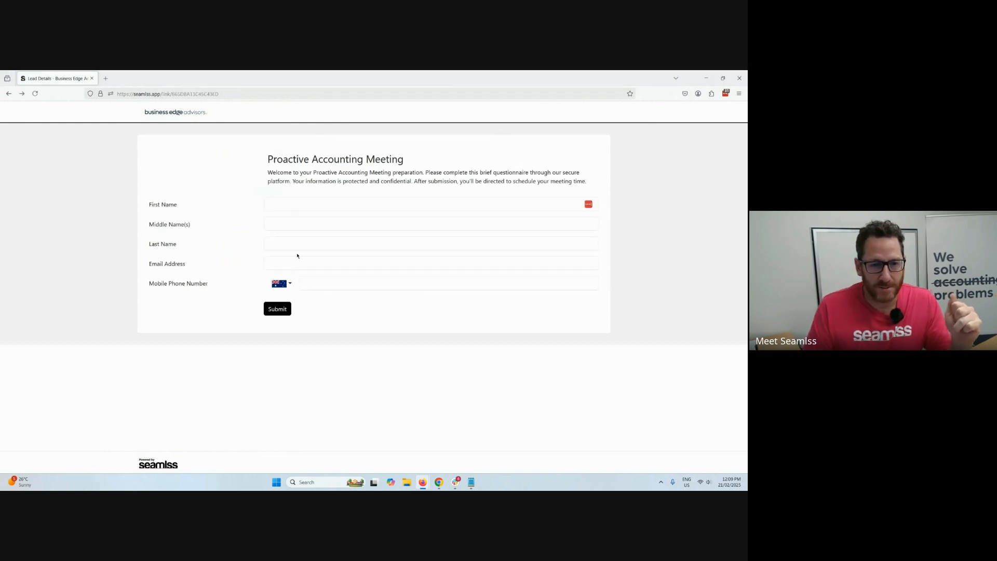
{"action": "left_click", "coordinate": [297, 262]}
{"action": "key", "text": "ctrl+v"}
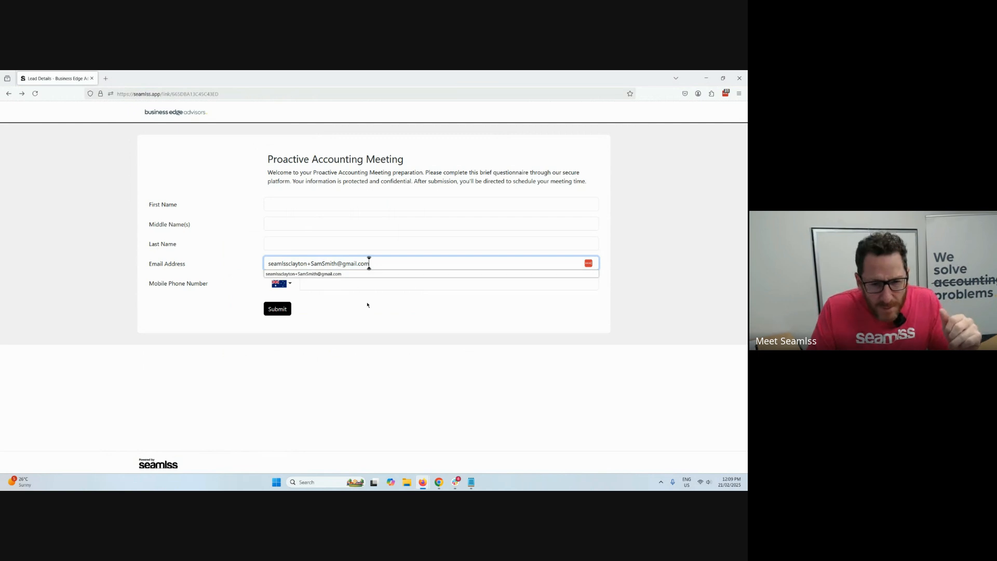
{"action": "left_click", "coordinate": [366, 303]}
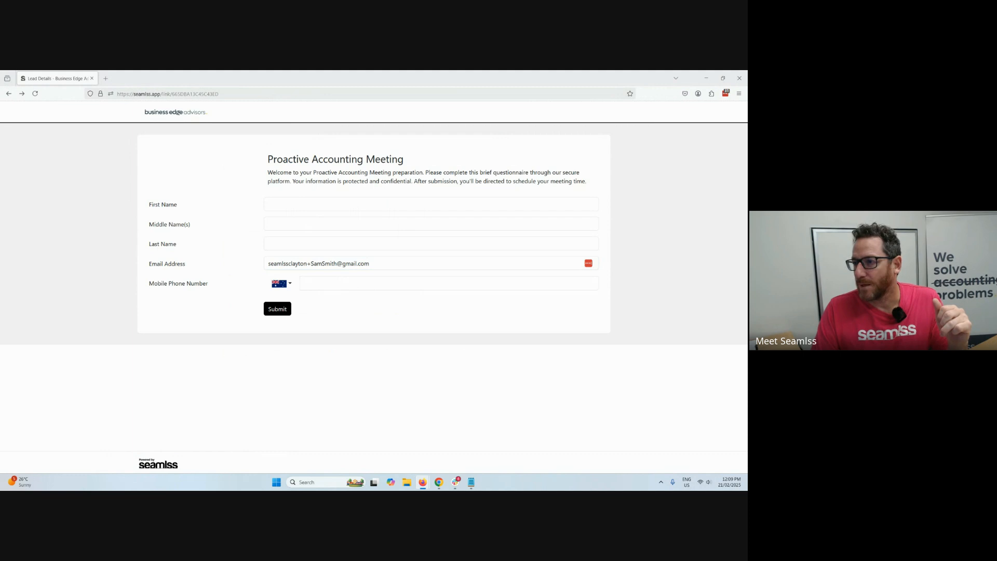
Fill in the lead's first and last name again, leaving the middle name blank.
{"action": "left_click", "coordinate": [303, 202]}
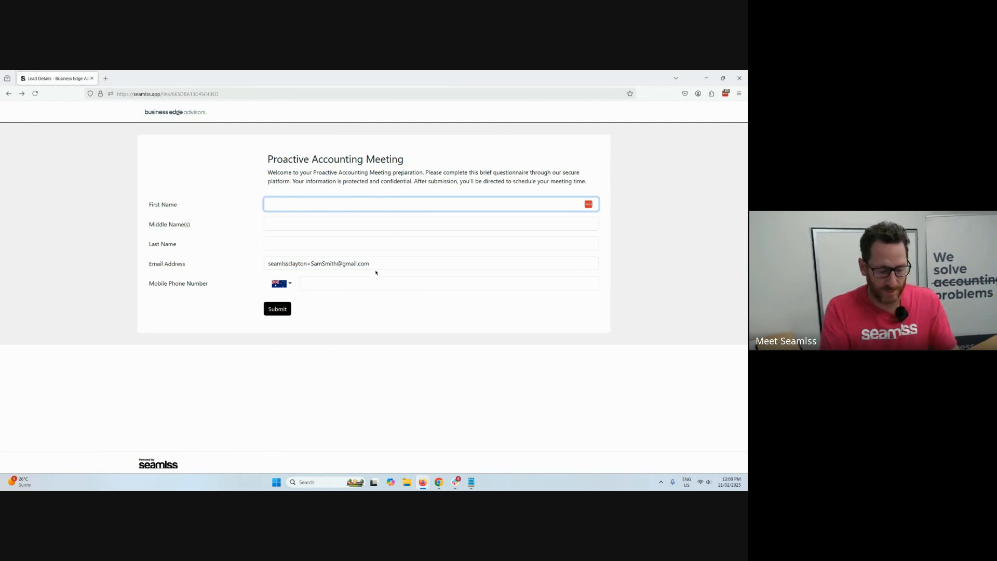
{"action": "key", "text": "Tab"}
{"action": "key", "text": "Tab"}
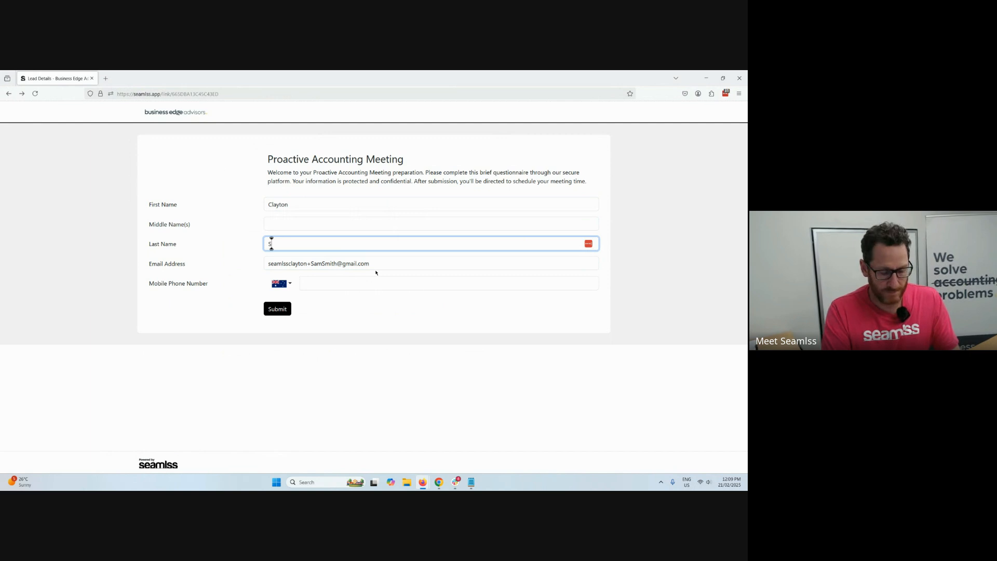
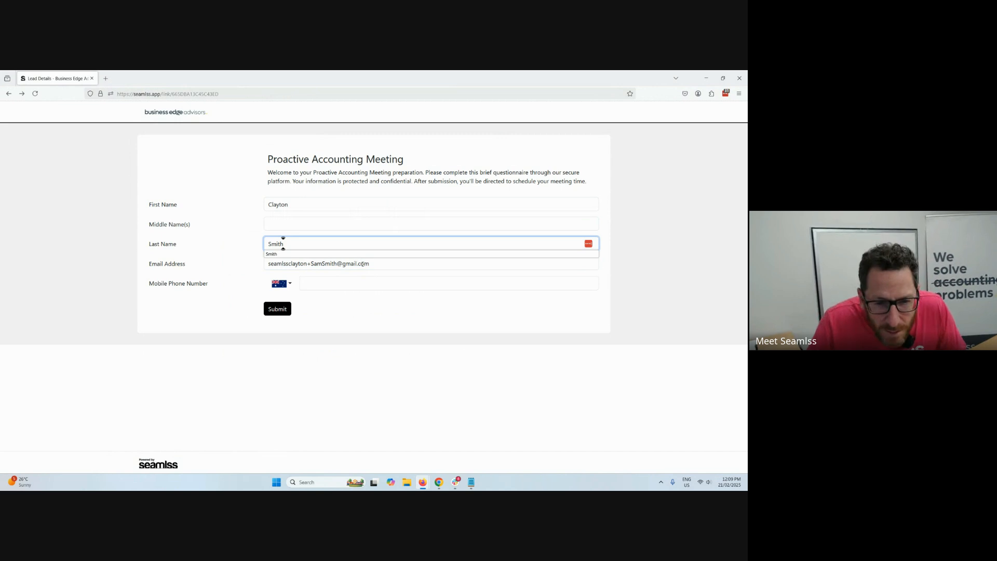
Choose the previously used mobile phone number for the lead and resubmit the meeting form.
{"action": "left_click", "coordinate": [366, 263]}
{"action": "left_click", "coordinate": [392, 281]}
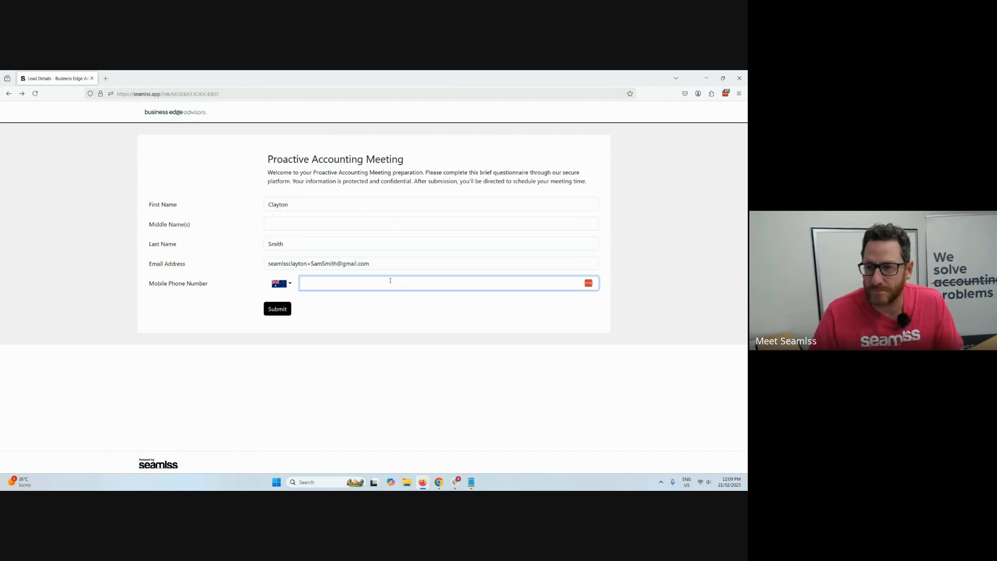
{"action": "left_click", "coordinate": [391, 280]}
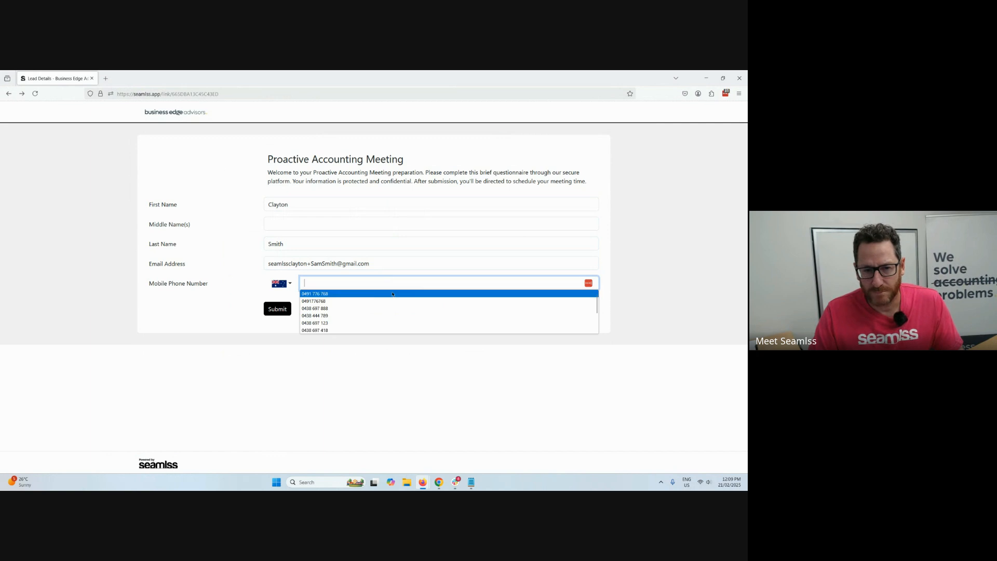
{"action": "left_click", "coordinate": [382, 293]}
{"action": "left_click", "coordinate": [280, 308]}
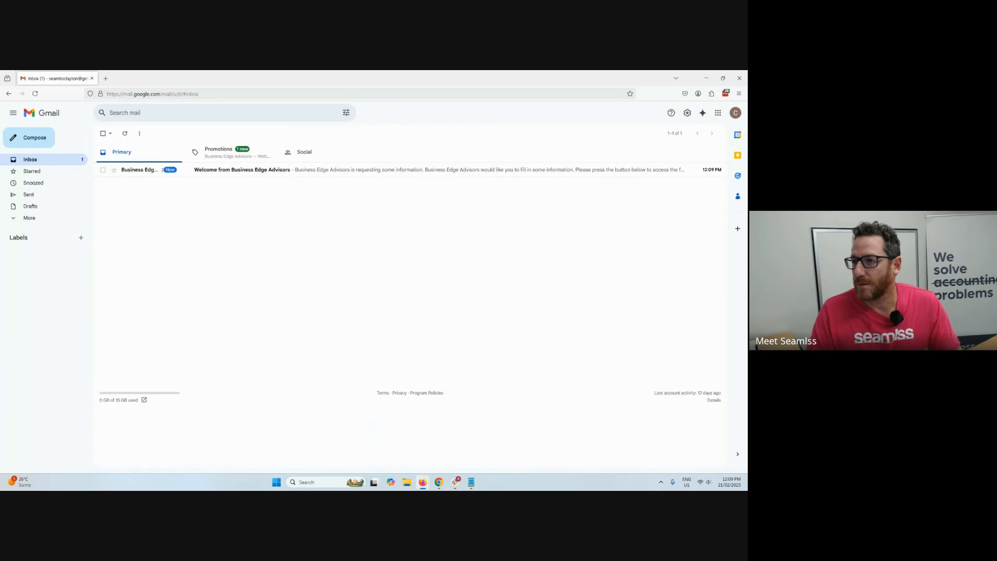
Open the Welcome from Business Edge Advisors email in Gmail and continue to its LEAD 00 - New Client form.
{"action": "left_click", "coordinate": [248, 174]}
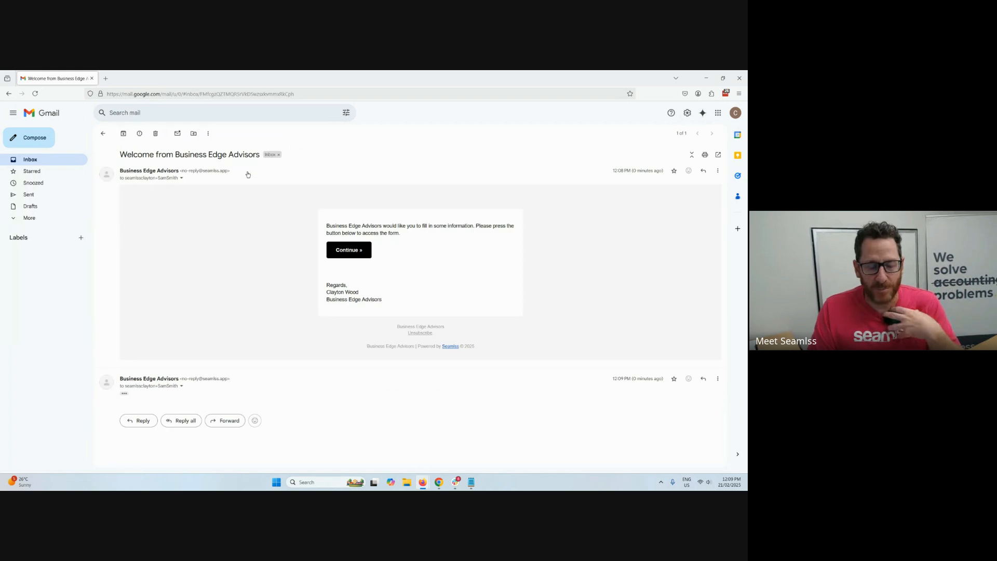
{"action": "left_click", "coordinate": [357, 262]}
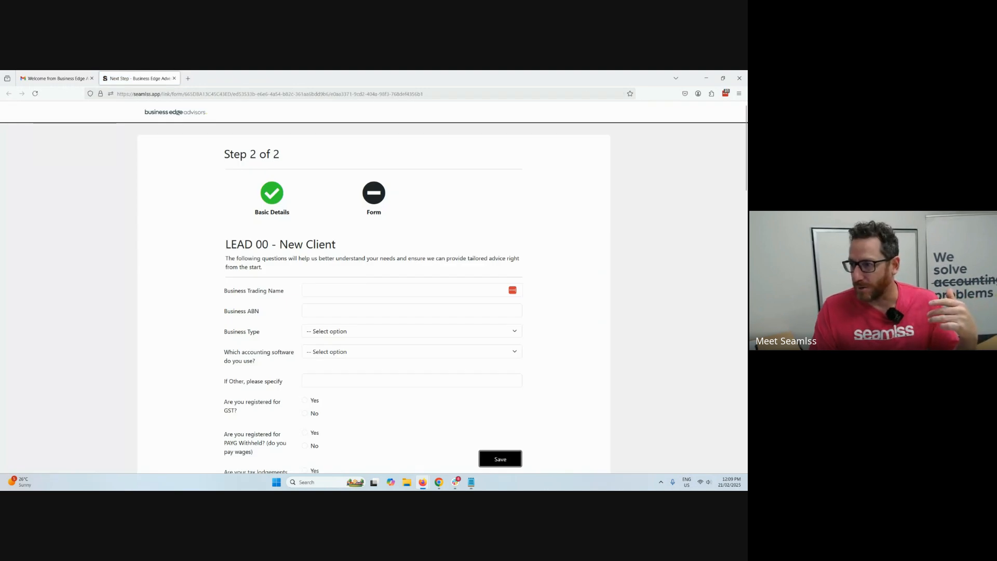
{"action": "left_click", "coordinate": [383, 229]}
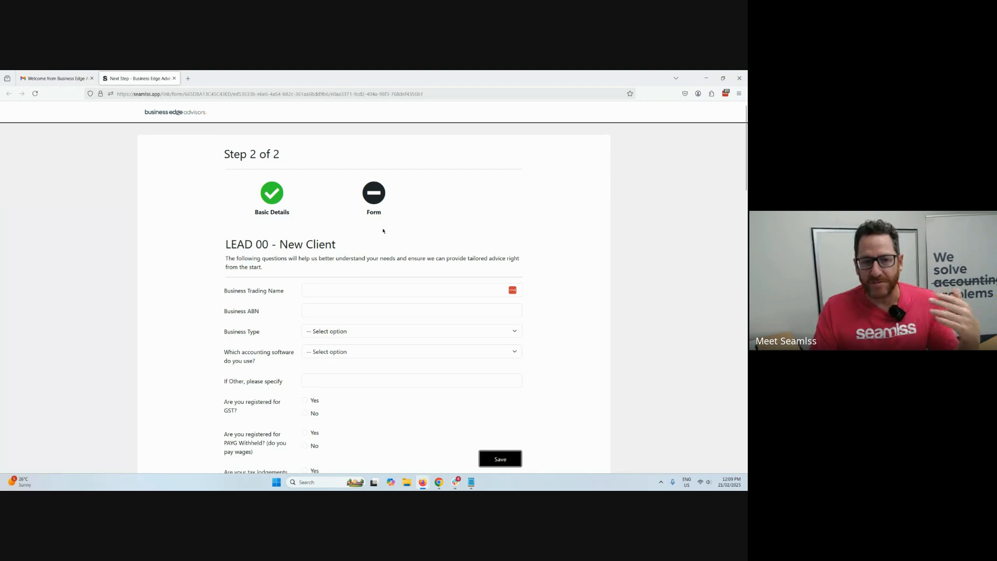
Answer Yes to being registered for GST and to tax lodgements being up to date, leaving the business name and ABN blank.
{"action": "scroll", "coordinate": [374, 285], "scroll_direction": "down", "scroll_amount": 1}
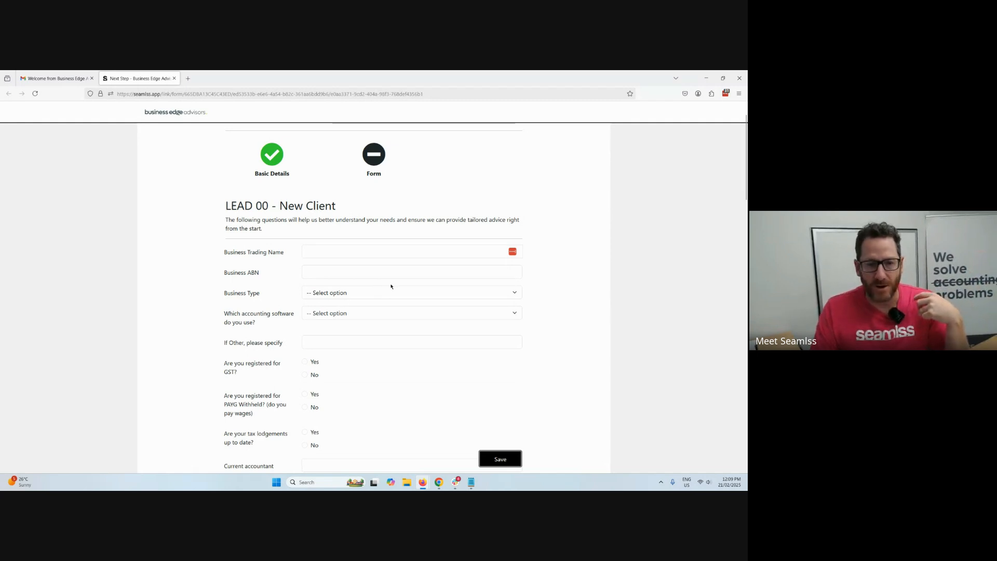
{"action": "scroll", "coordinate": [377, 285], "scroll_direction": "down", "scroll_amount": 2}
{"action": "left_click", "coordinate": [334, 178]}
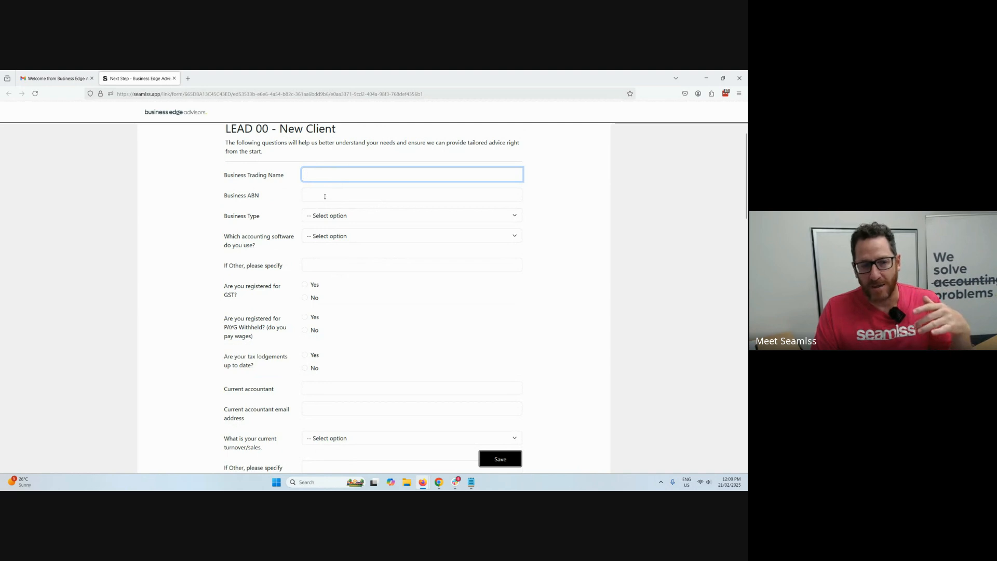
{"action": "key", "text": "Tab"}
{"action": "scroll", "coordinate": [360, 234], "scroll_direction": "down", "scroll_amount": 1}
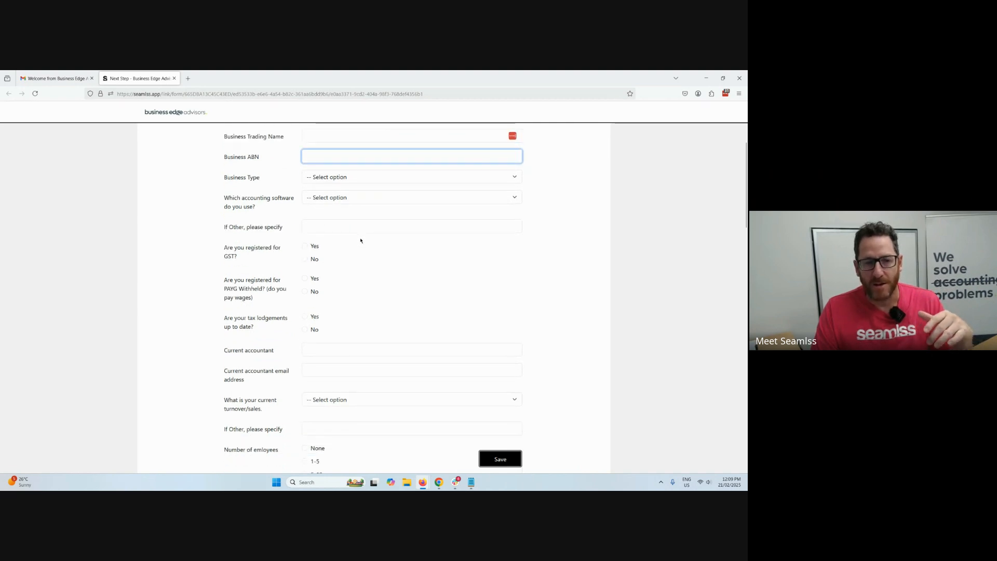
{"action": "left_click", "coordinate": [305, 246]}
{"action": "scroll", "coordinate": [312, 292], "scroll_direction": "down", "scroll_amount": 2}
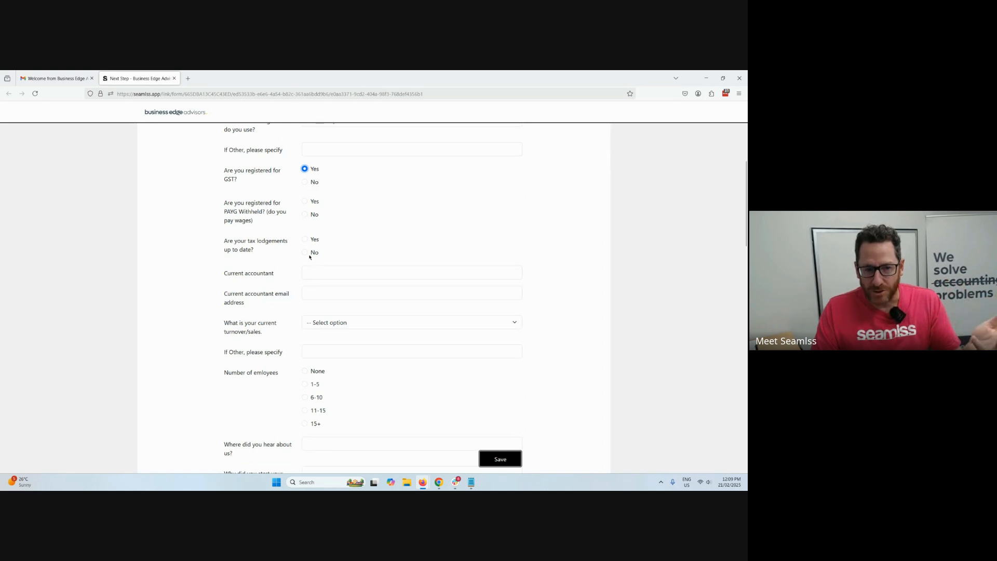
{"action": "left_click", "coordinate": [305, 240]}
Set the current turnover to $750,000 - $1,500,000 and the number of employees to 11-15.
{"action": "scroll", "coordinate": [358, 260], "scroll_direction": "down", "scroll_amount": 2}
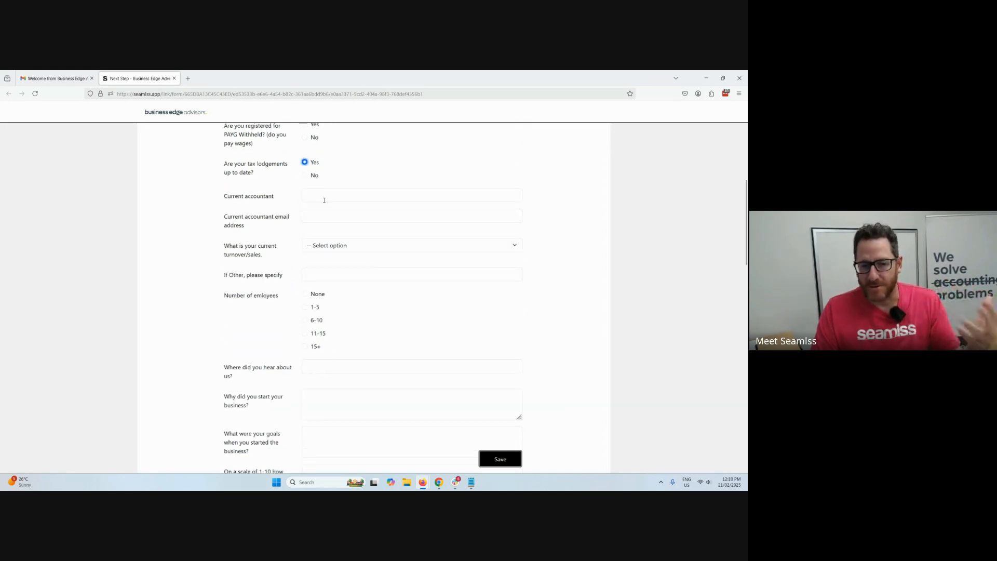
{"action": "left_click", "coordinate": [341, 252]}
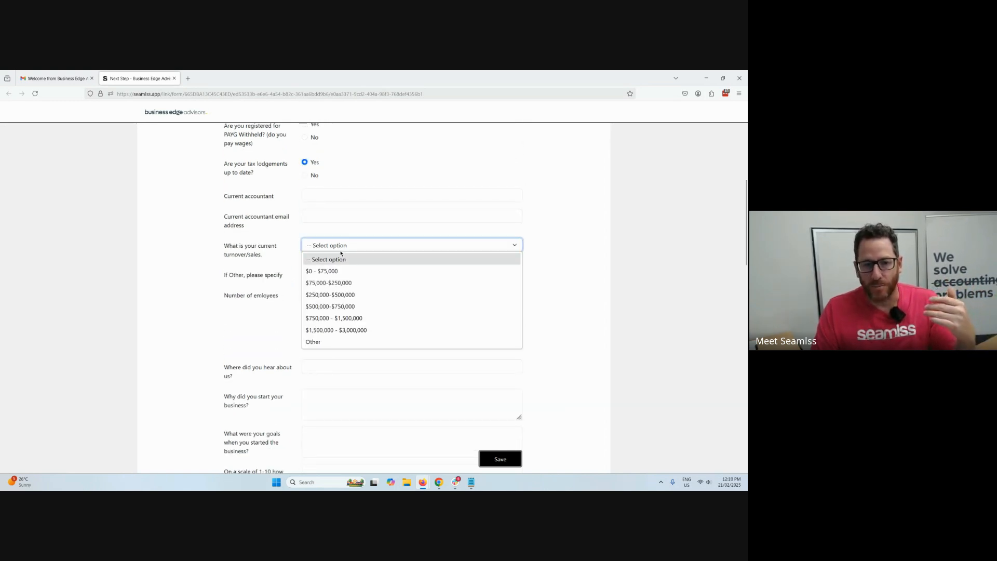
{"action": "left_click", "coordinate": [351, 318]}
{"action": "scroll", "coordinate": [405, 290], "scroll_direction": "down", "scroll_amount": 2}
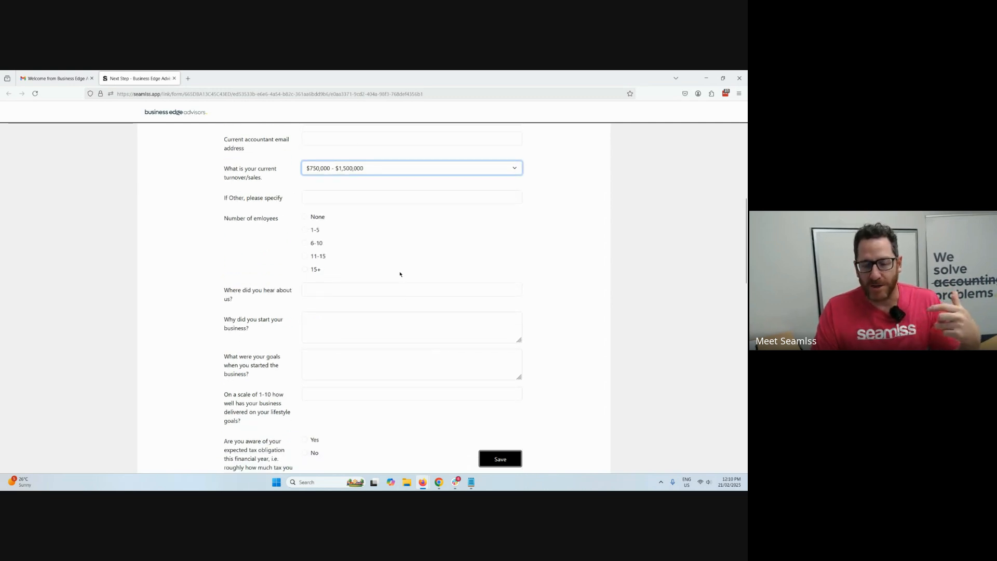
{"action": "left_click", "coordinate": [317, 258]}
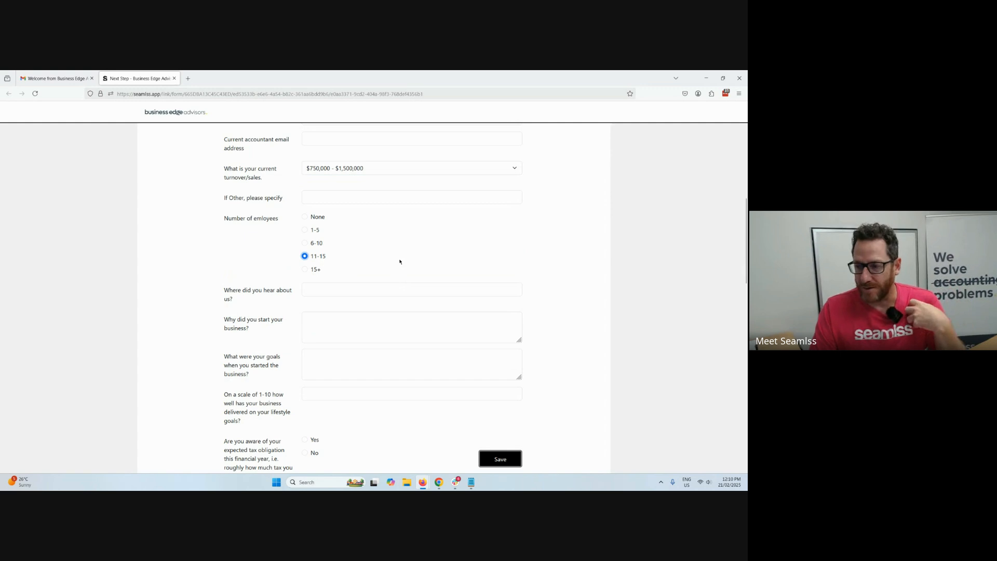
Examine the remaining questions of the LEAD 00 - New Client form and move the lead's browser windows off the dashboard.
{"action": "scroll", "coordinate": [398, 259], "scroll_direction": "down", "scroll_amount": 4}
{"action": "scroll", "coordinate": [401, 260], "scroll_direction": "down", "scroll_amount": 1}
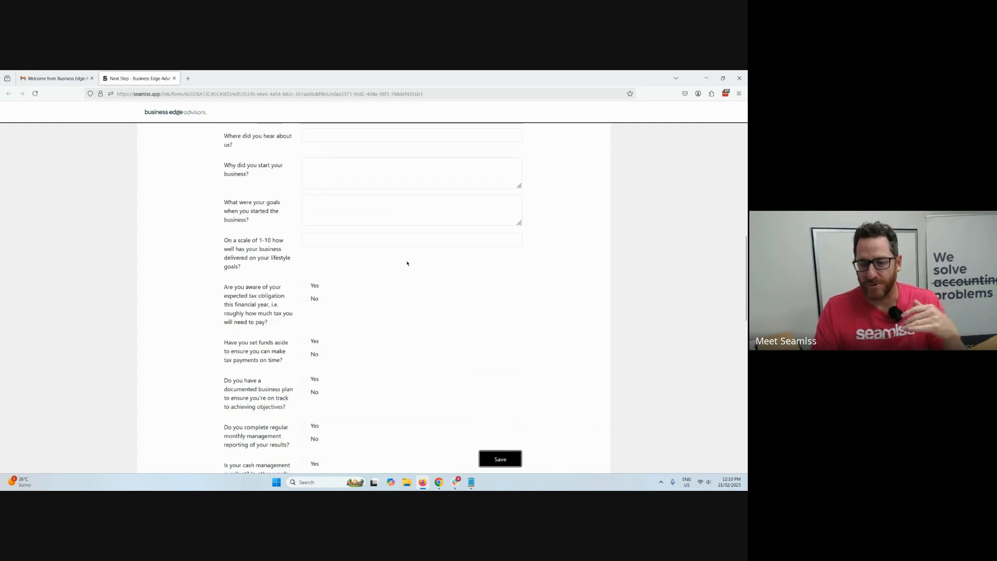
{"action": "scroll", "coordinate": [408, 264], "scroll_direction": "down", "scroll_amount": 3}
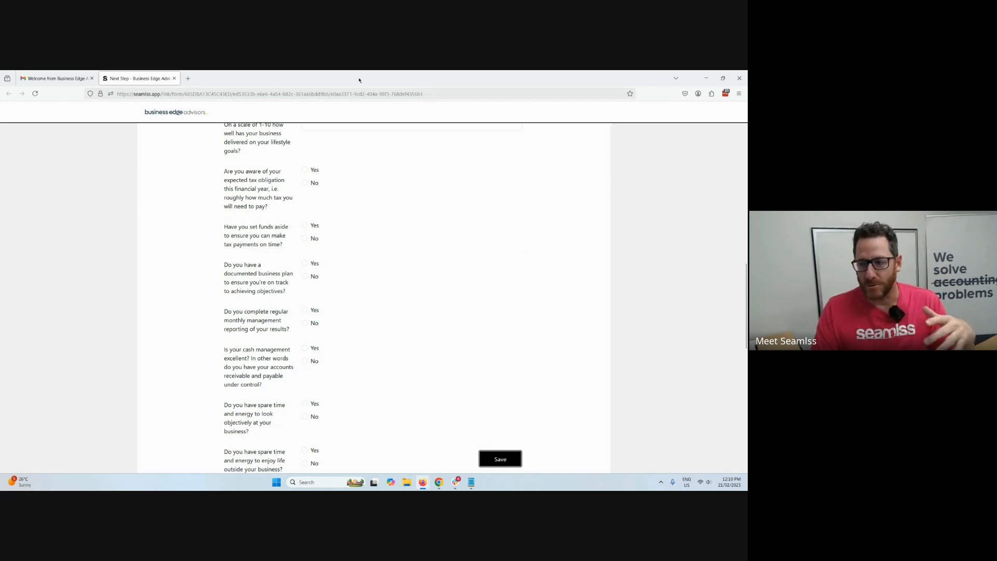
{"action": "left_click_drag", "start_coordinate": [359, 80], "coordinate": [747, 208]}
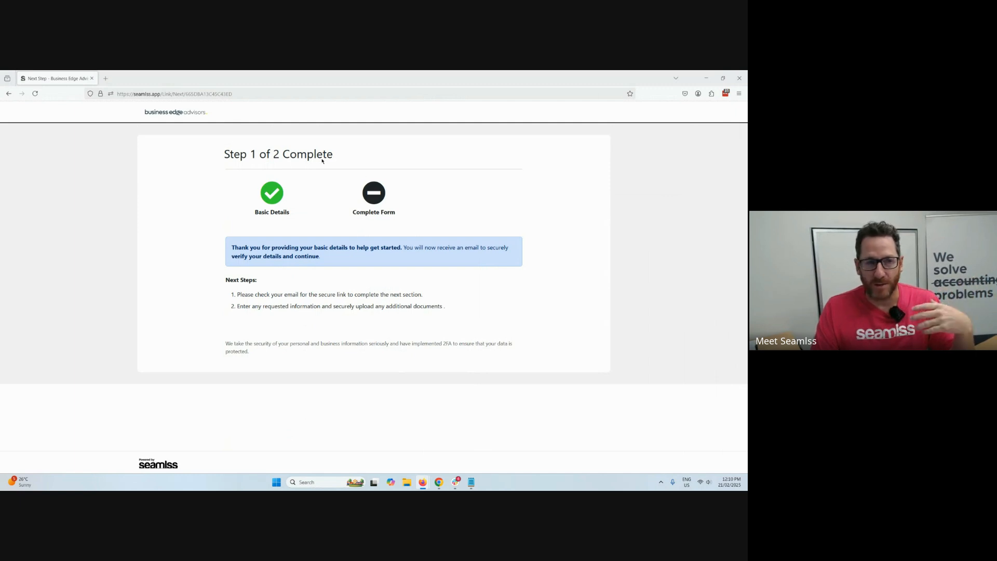
{"action": "left_click_drag", "start_coordinate": [74, 83], "coordinate": [442, 259]}
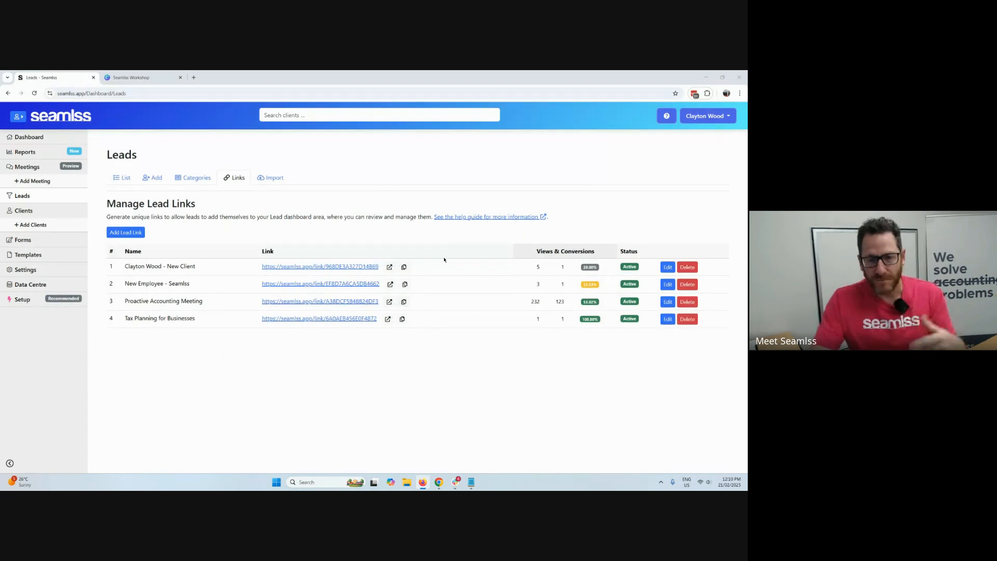
Review the details, actions and lead form of the Lead Link lead in the leads list.
{"action": "left_click", "coordinate": [123, 178]}
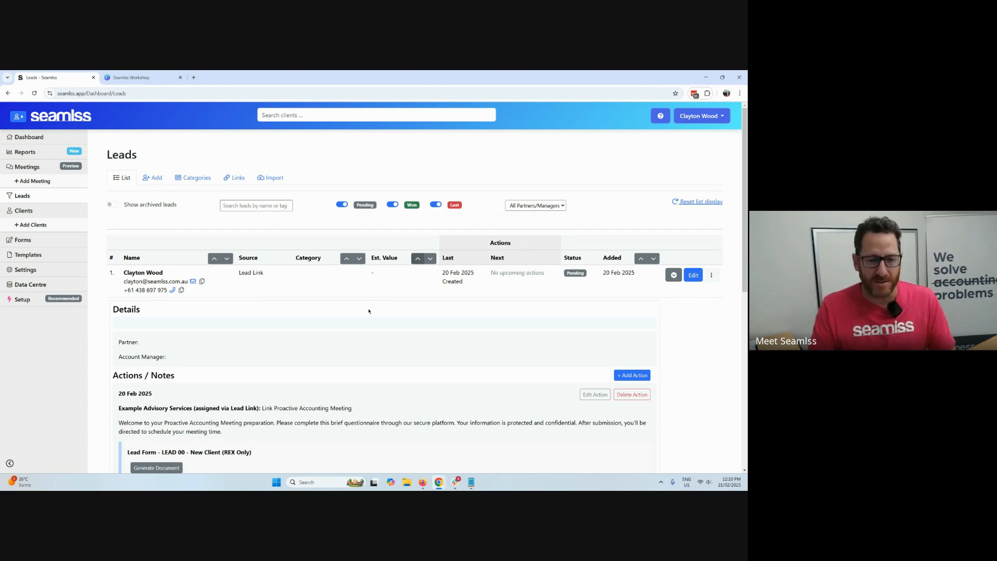
{"action": "scroll", "coordinate": [340, 334], "scroll_direction": "down", "scroll_amount": 1}
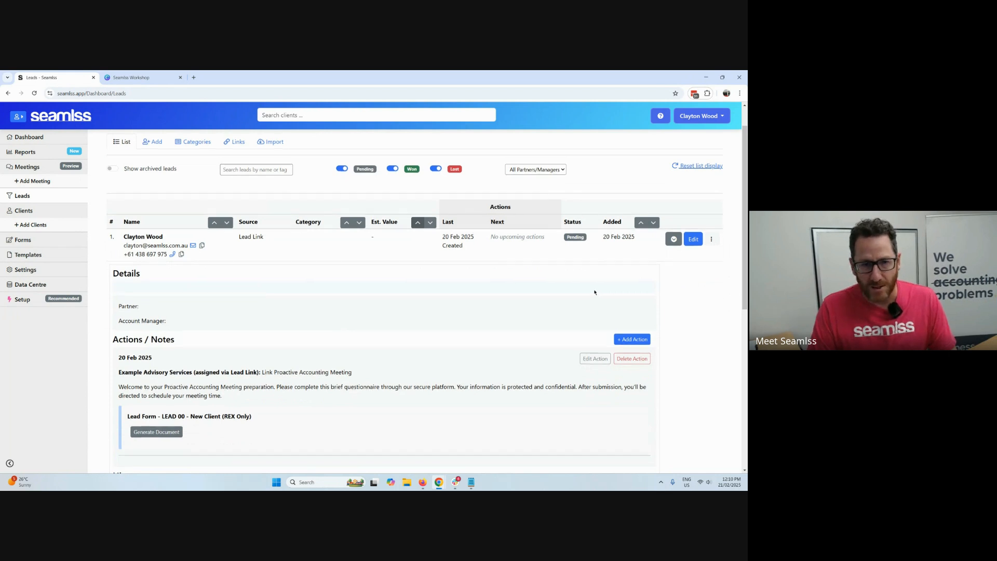
{"action": "scroll", "coordinate": [598, 276], "scroll_direction": "up", "scroll_amount": 1}
Inspect the New Employee - Seamlss lead link's description, forms, complete page text and button link settings, leaving them unchanged.
{"action": "left_click", "coordinate": [240, 177]}
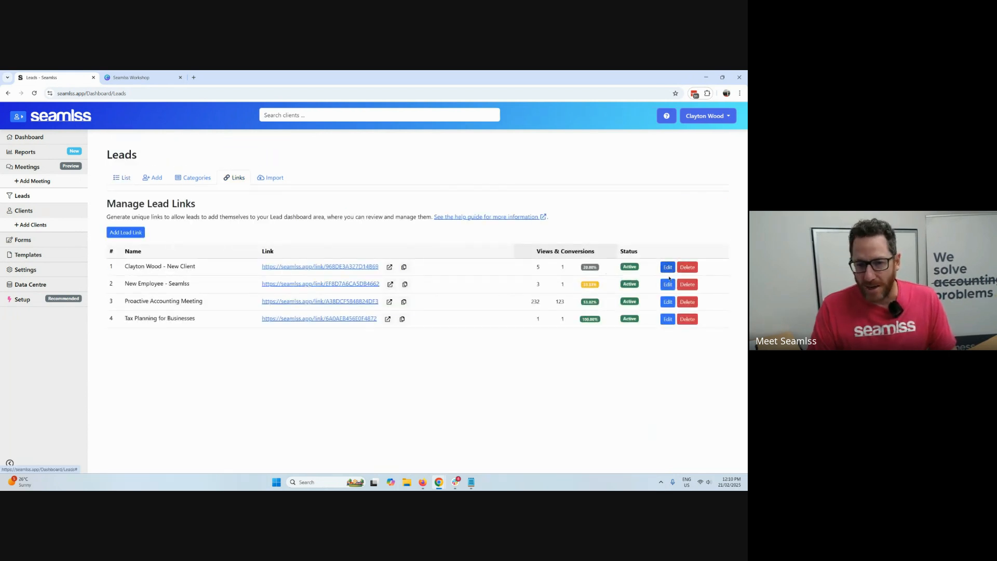
{"action": "left_click", "coordinate": [668, 284]}
{"action": "scroll", "coordinate": [528, 310], "scroll_direction": "down", "scroll_amount": 2}
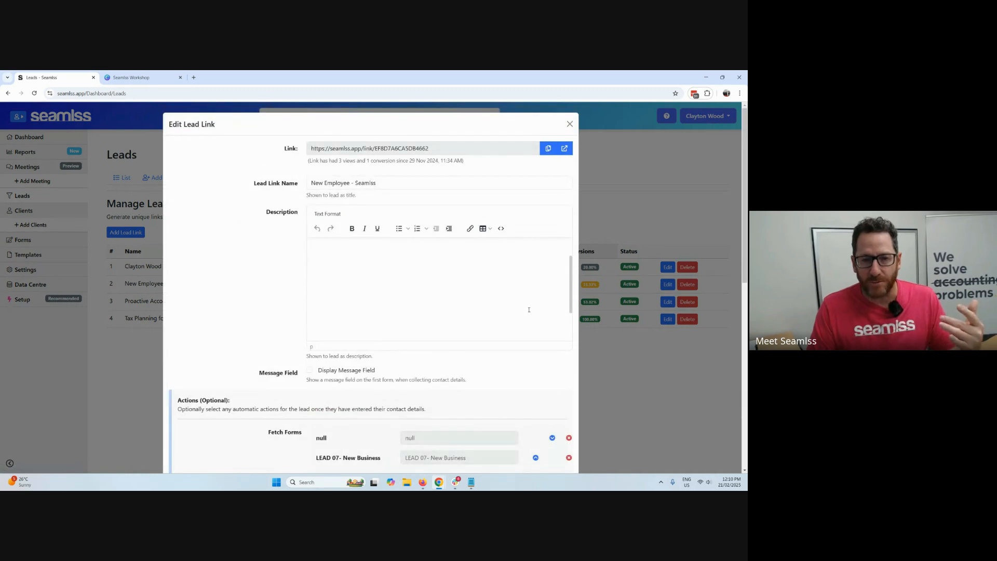
{"action": "scroll", "coordinate": [455, 302], "scroll_direction": "up", "scroll_amount": 2}
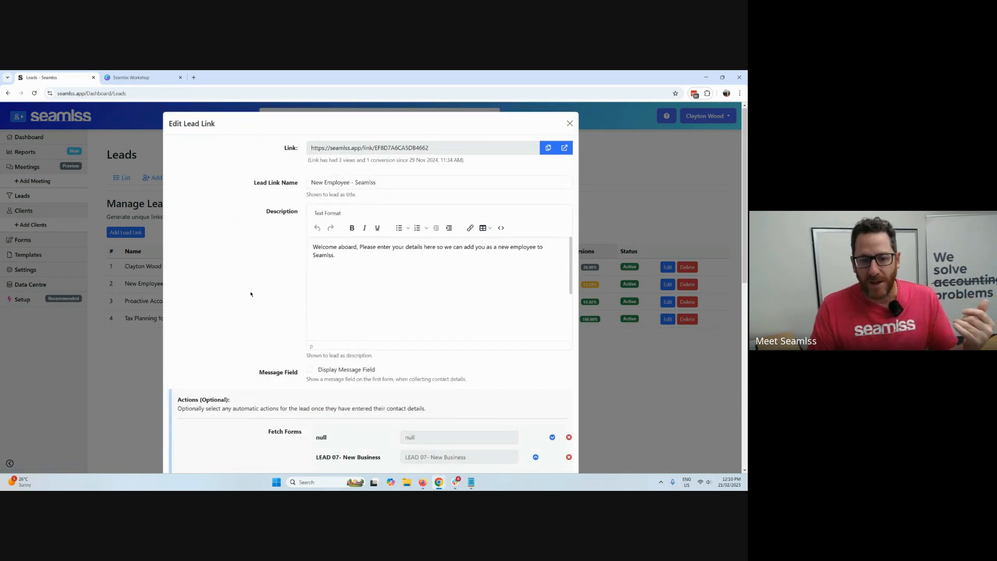
{"action": "scroll", "coordinate": [417, 263], "scroll_direction": "down", "scroll_amount": 3}
{"action": "scroll", "coordinate": [428, 299], "scroll_direction": "down", "scroll_amount": 3}
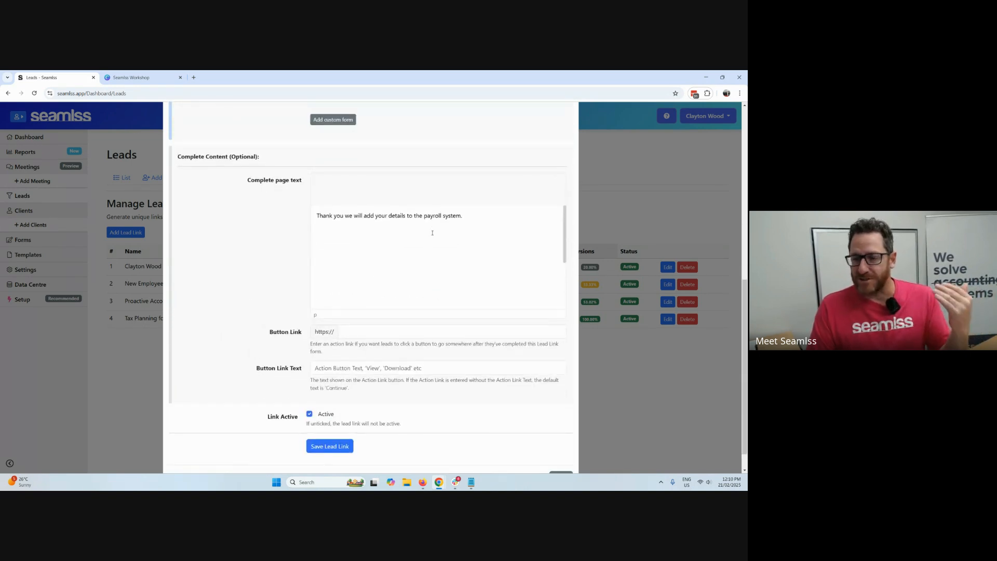
{"action": "left_click", "coordinate": [392, 331]}
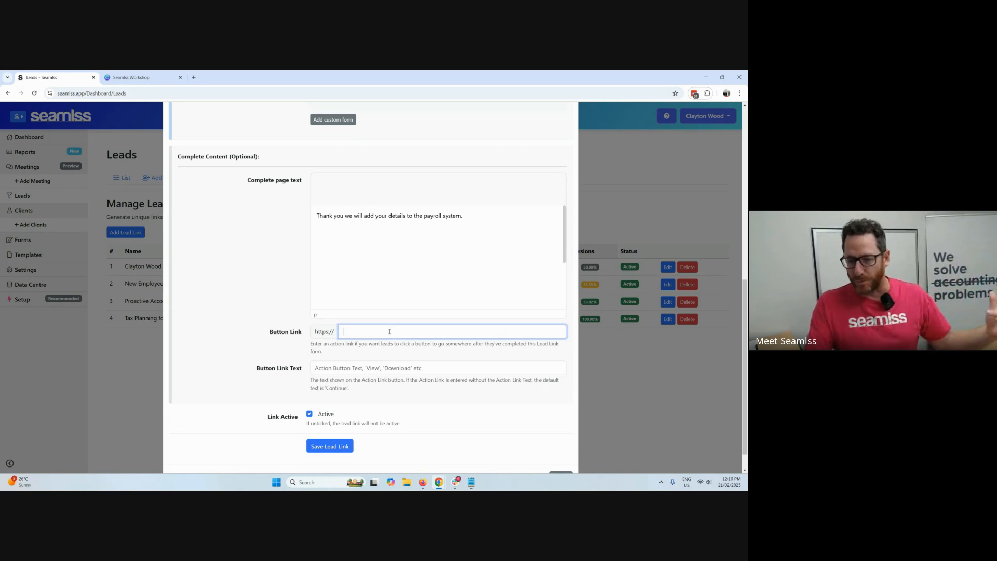
{"action": "left_click", "coordinate": [624, 395]}
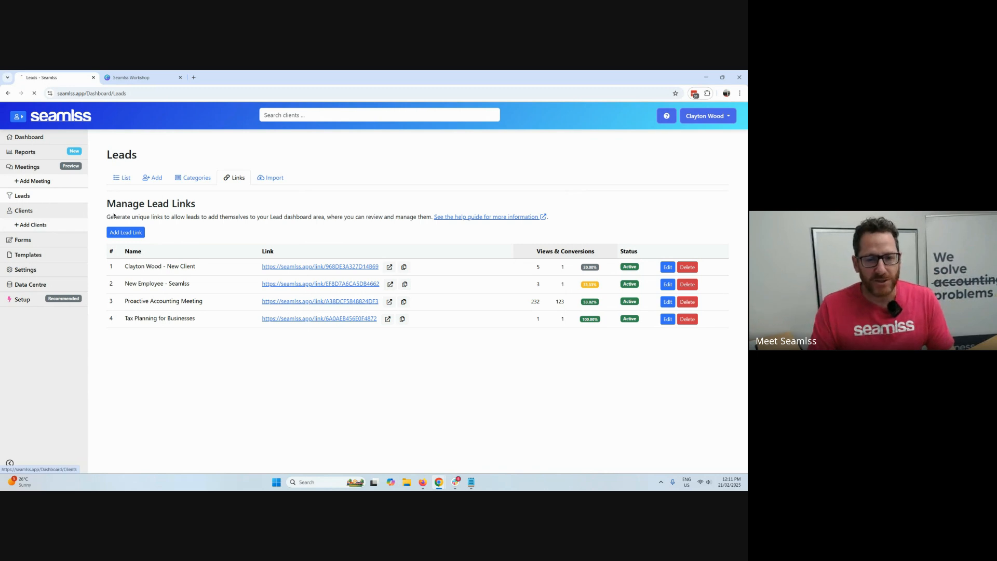
Examine the client onboarding review for the Lead Link lead, including its client-actioned identity verification methods, and close it without submitting.
{"action": "left_click", "coordinate": [125, 177]}
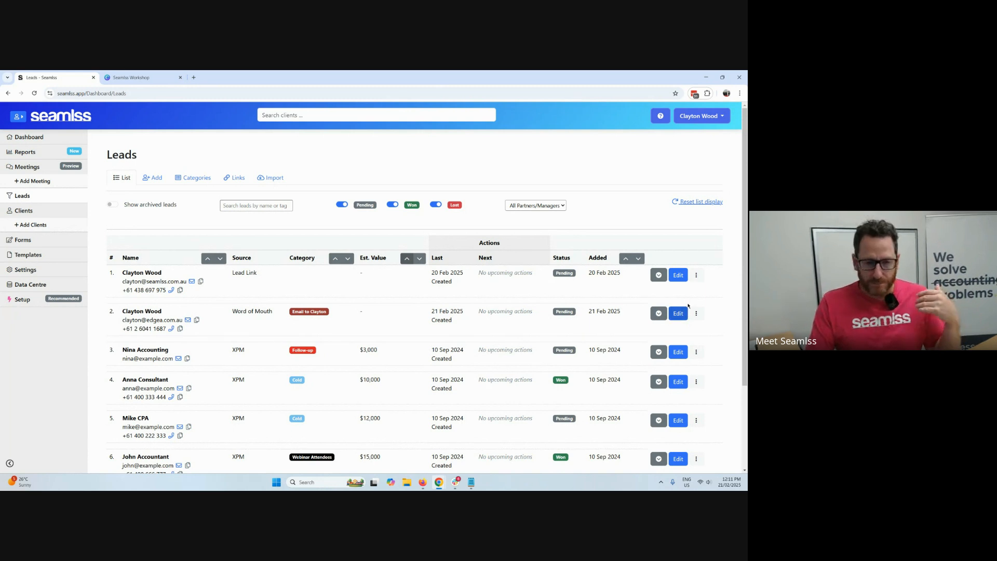
{"action": "left_click", "coordinate": [696, 275]}
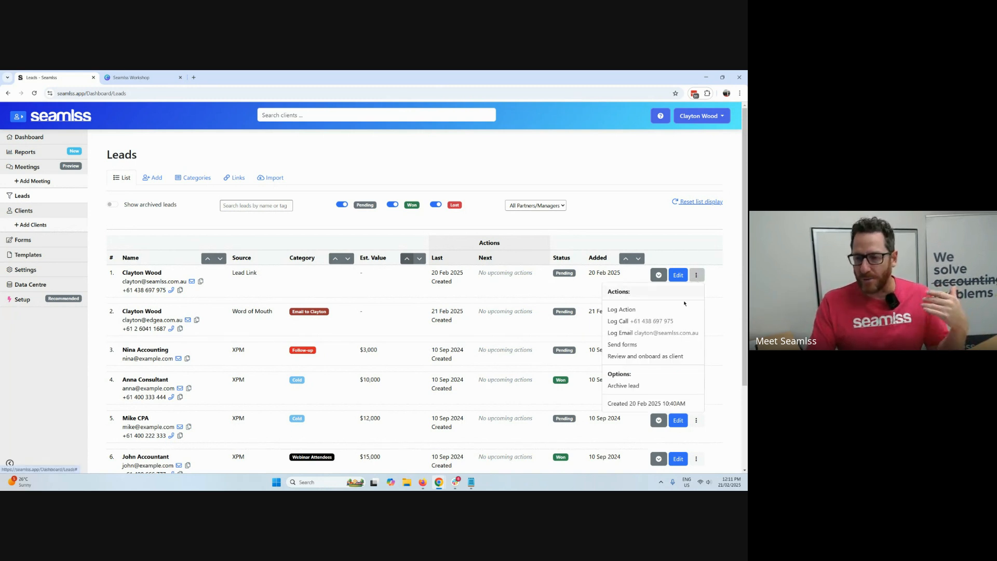
{"action": "left_click", "coordinate": [650, 356]}
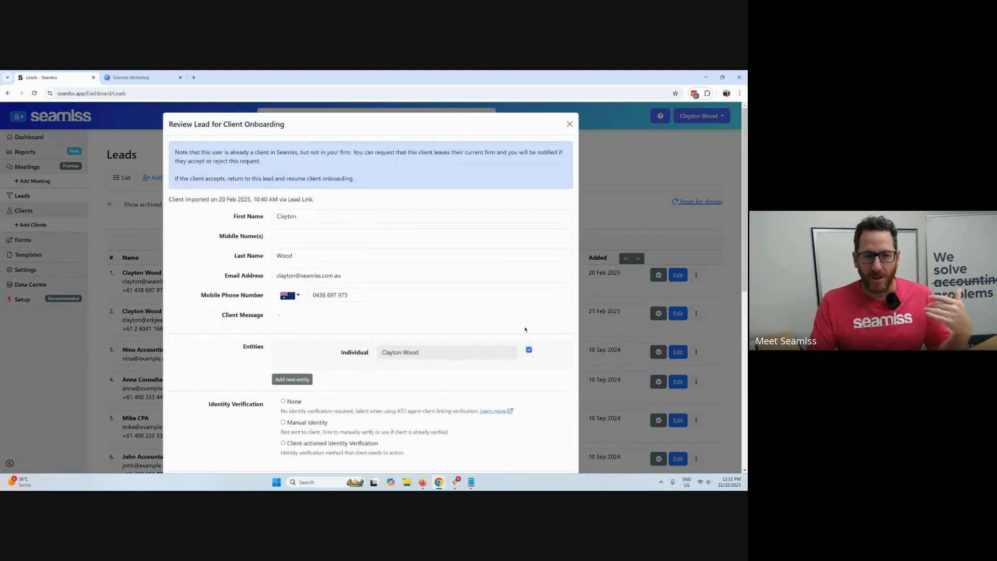
{"action": "scroll", "coordinate": [429, 266], "scroll_direction": "down", "scroll_amount": 2}
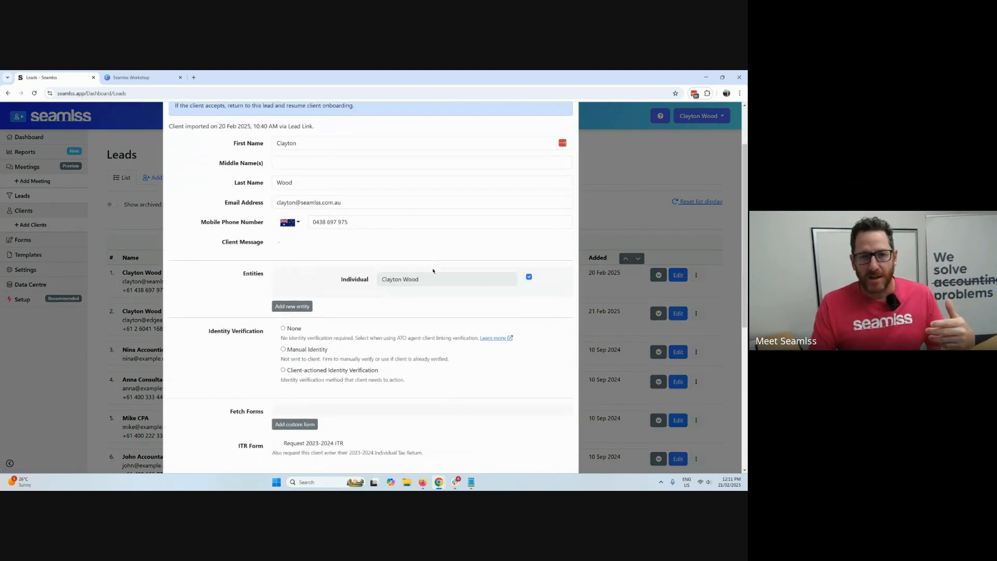
{"action": "left_click", "coordinate": [356, 371]}
{"action": "scroll", "coordinate": [395, 374], "scroll_direction": "down", "scroll_amount": 6}
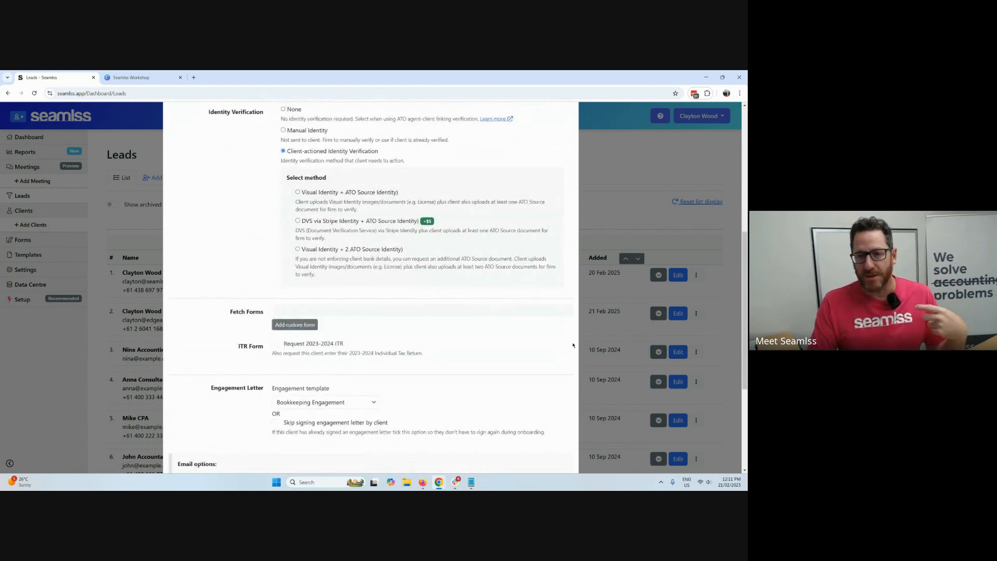
{"action": "left_click", "coordinate": [622, 200]}
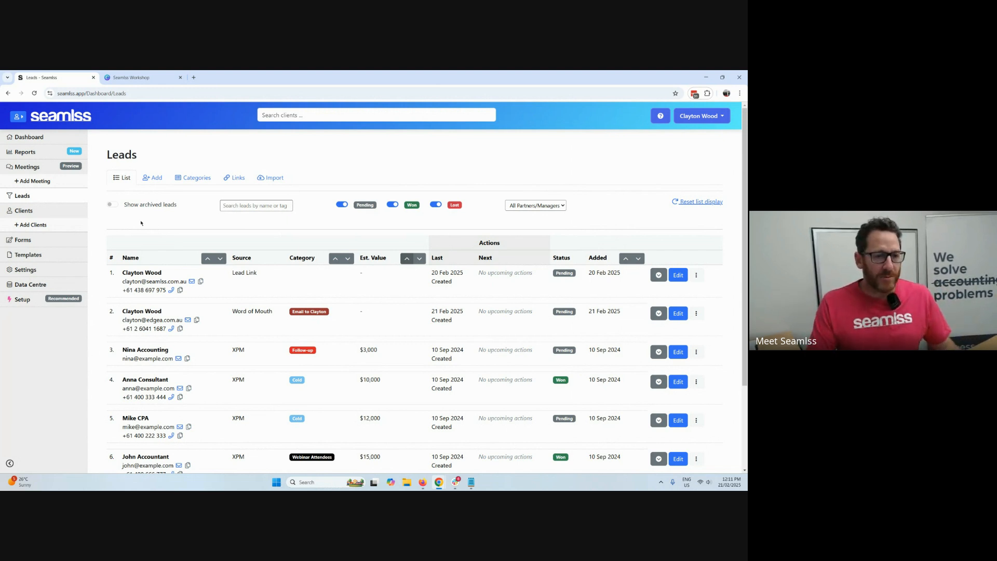
Start adding a new client and enter the client's first name, last name and email address.
{"action": "left_click", "coordinate": [33, 225]}
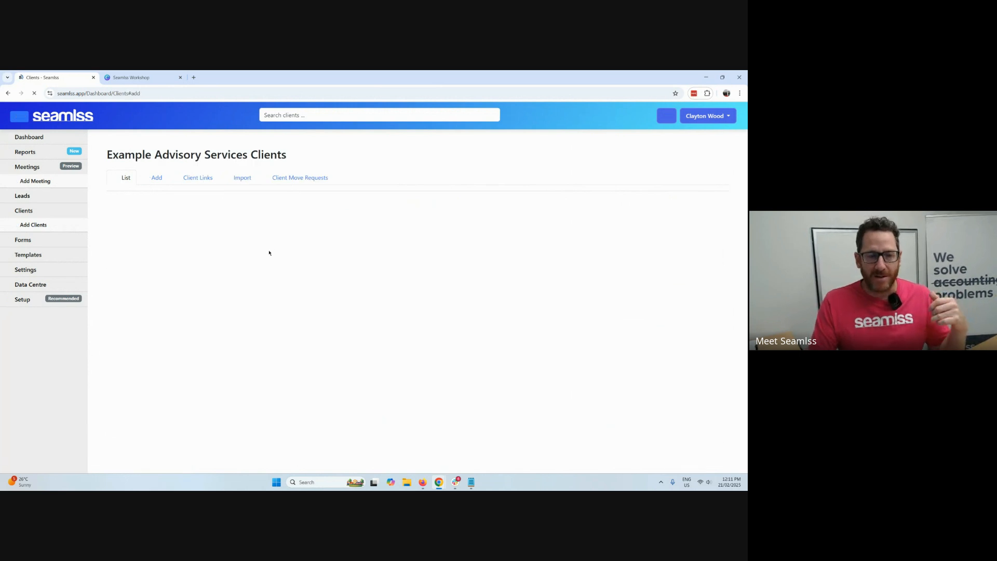
{"action": "left_click", "coordinate": [239, 222]}
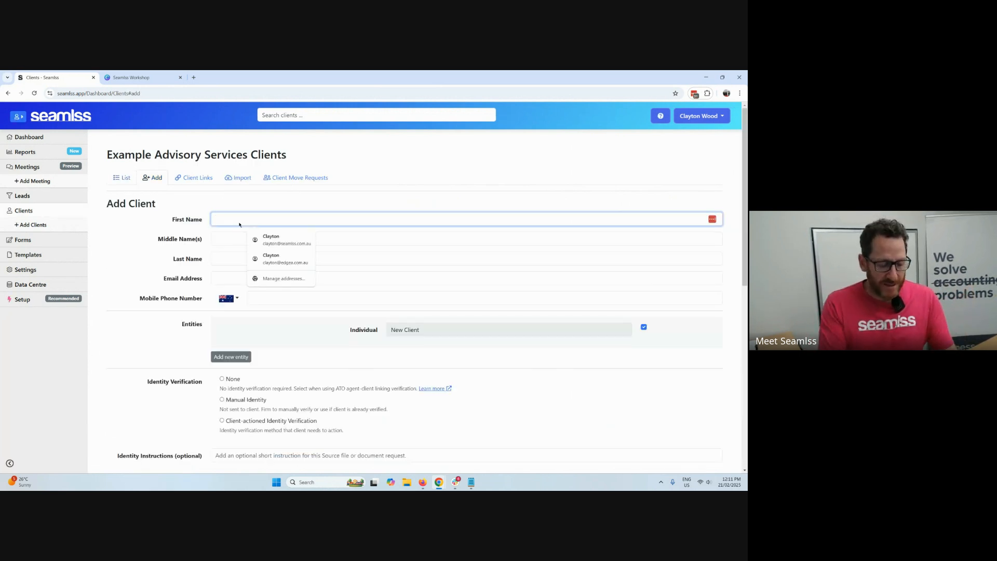
{"action": "key", "text": "Tab"}
{"action": "key", "text": "Tab"}
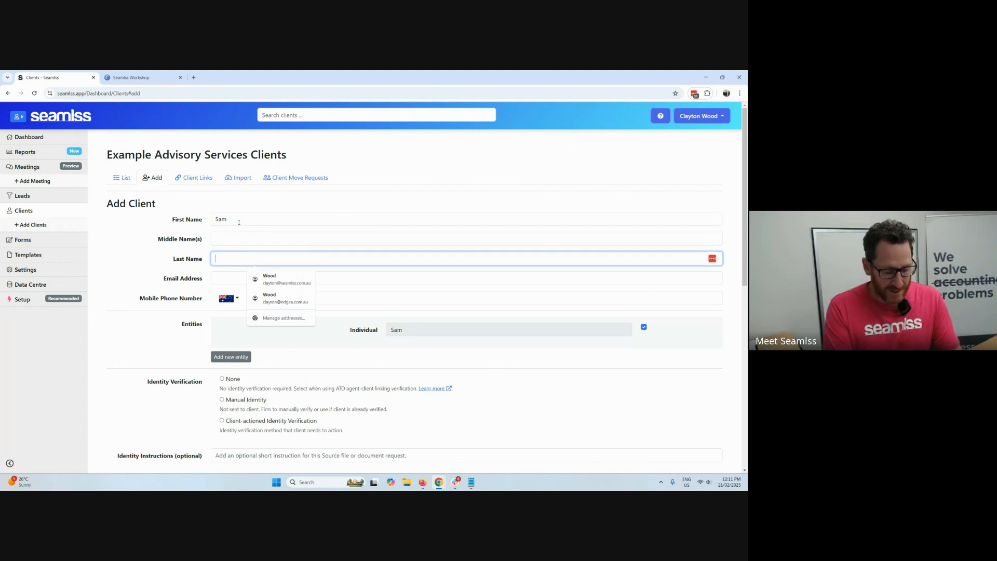
{"action": "key", "text": "Tab"}
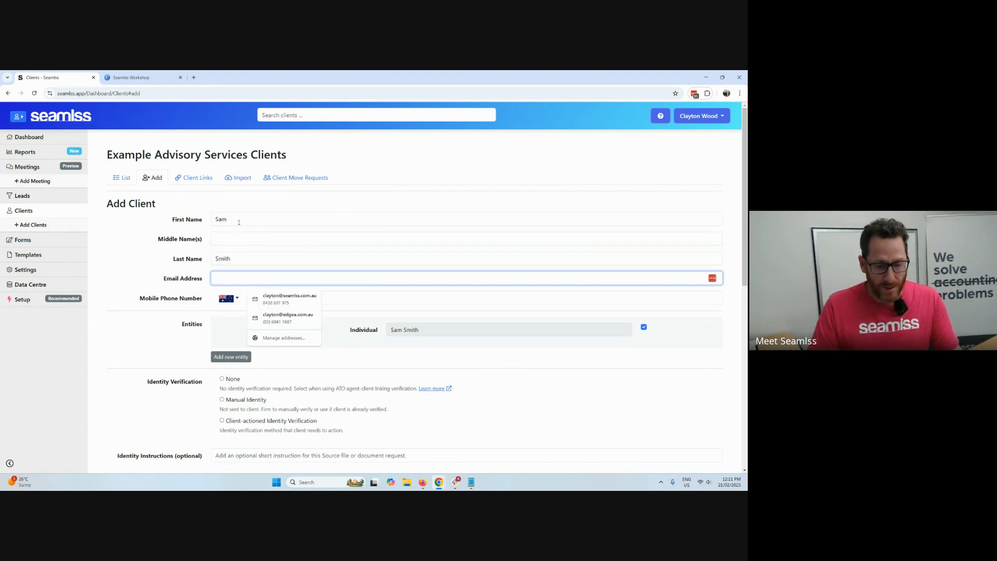
{"action": "key", "text": "ctrl+v"}
Look up the client's mobile phone number and enter it in the new client record.
{"action": "left_click", "coordinate": [320, 299]}
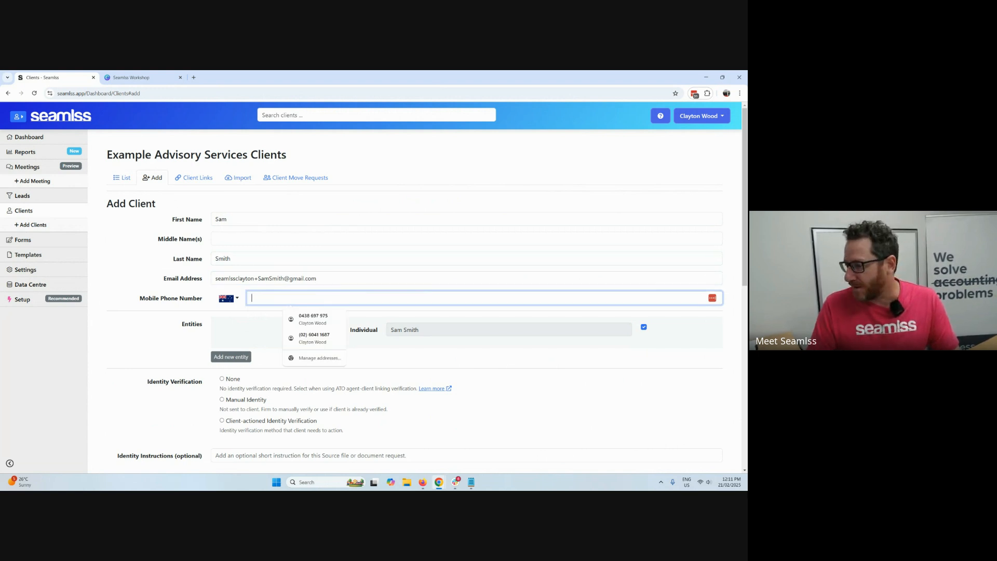
{"action": "key", "text": "alt+Tab"}
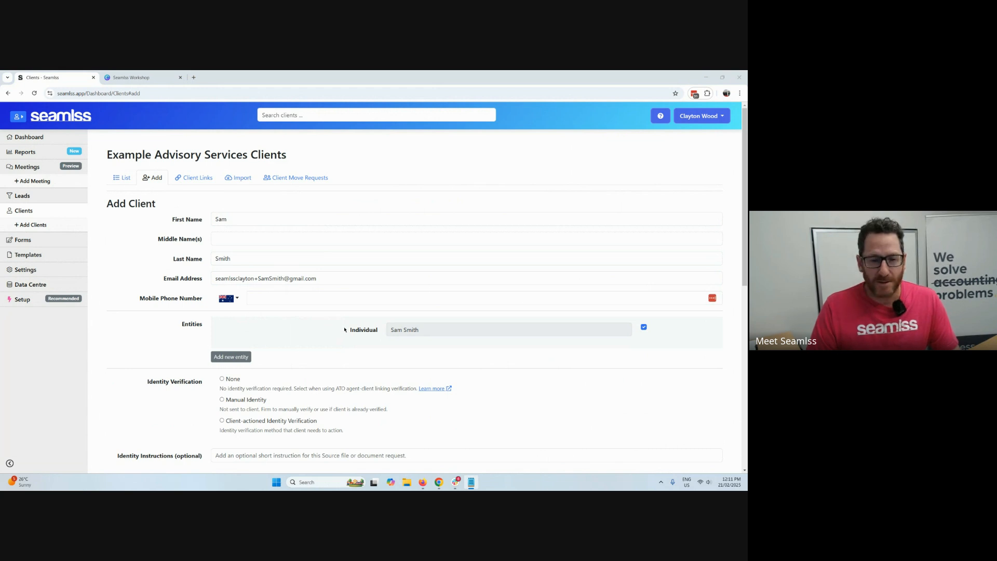
{"action": "left_click", "coordinate": [283, 301]}
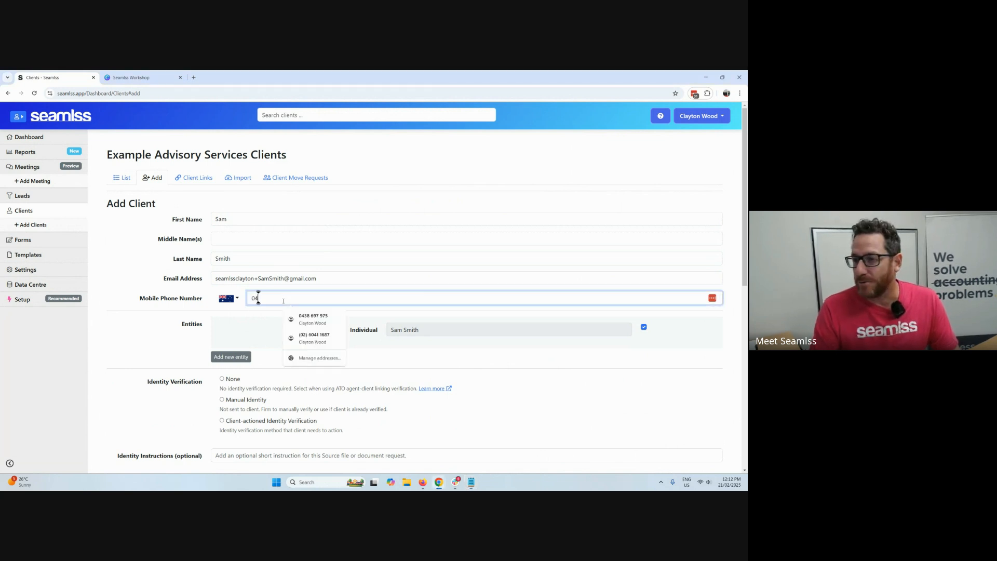
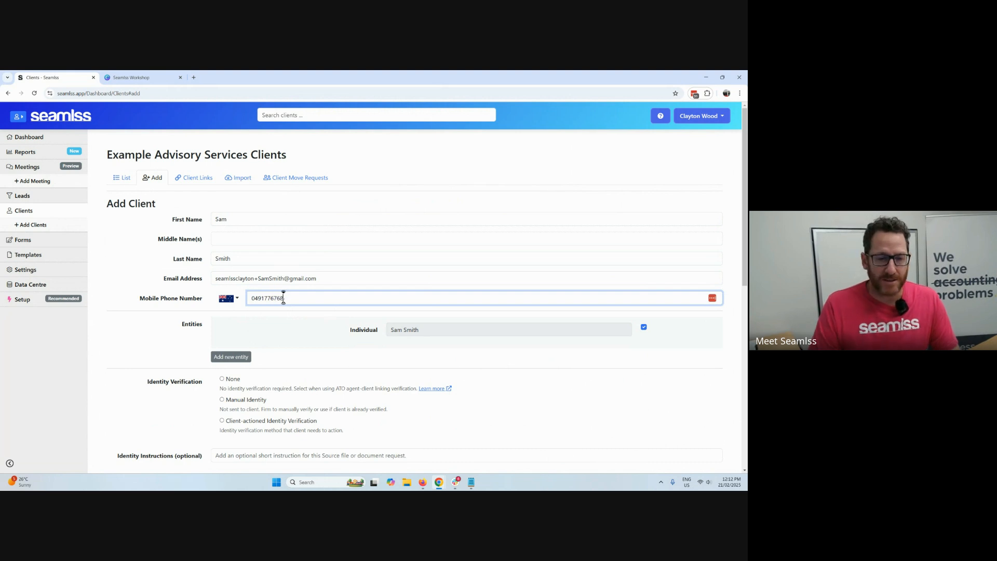
Add a Company entity named Sams Warehouse to the new client.
{"action": "left_click", "coordinate": [244, 358]}
{"action": "left_click", "coordinate": [424, 358]}
{"action": "type", "text": "sam"}
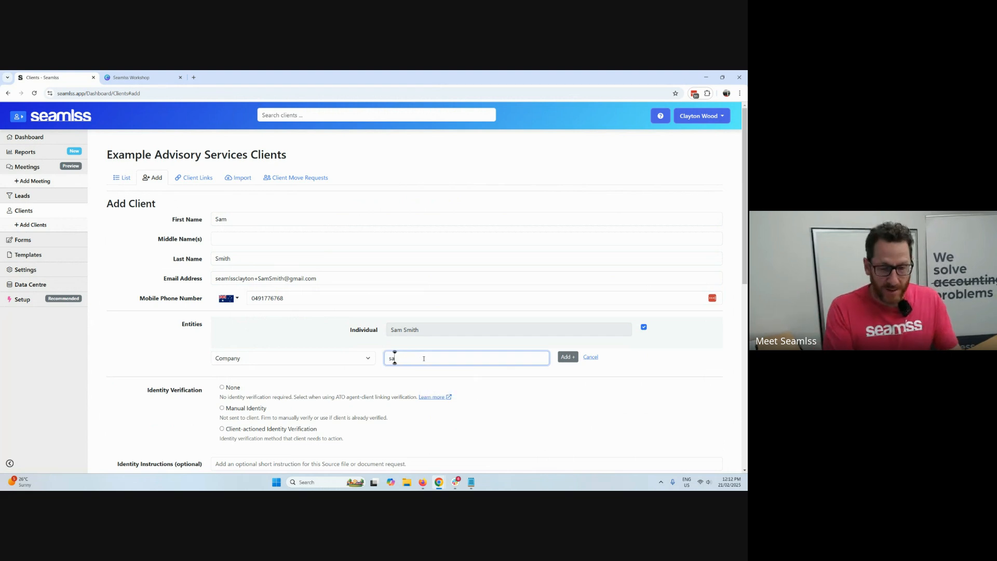
{"action": "key", "text": "BackSpace"}
{"action": "key", "text": "BackSpace"}
{"action": "key", "text": "BackSpace"}
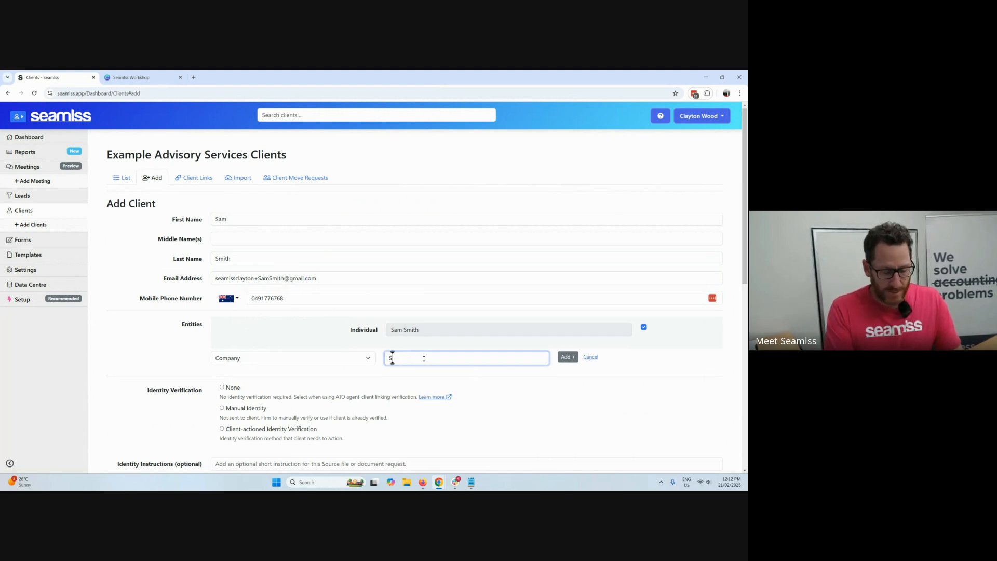
{"action": "type", "text": "Sams Warehouse"}
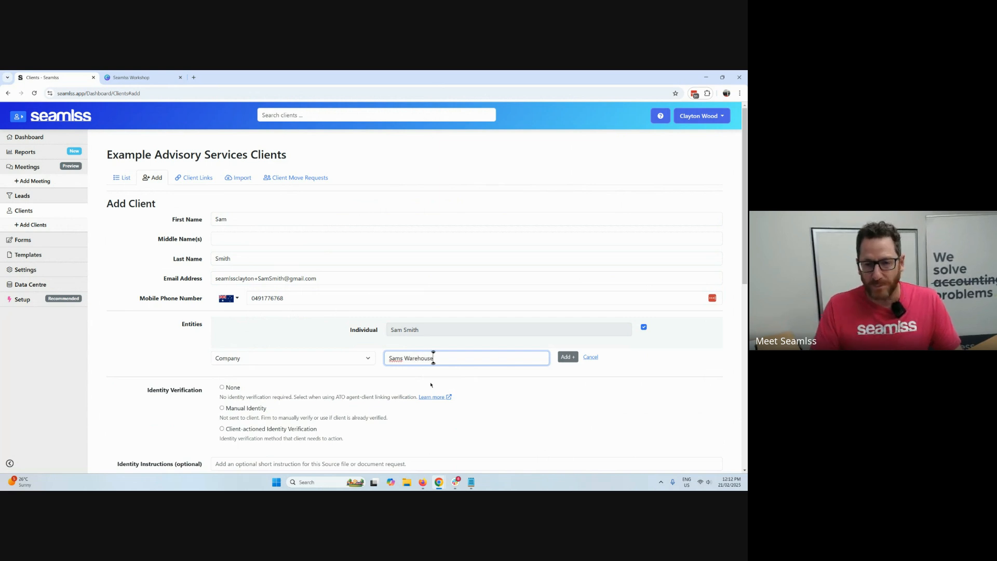
{"action": "left_click", "coordinate": [567, 357]}
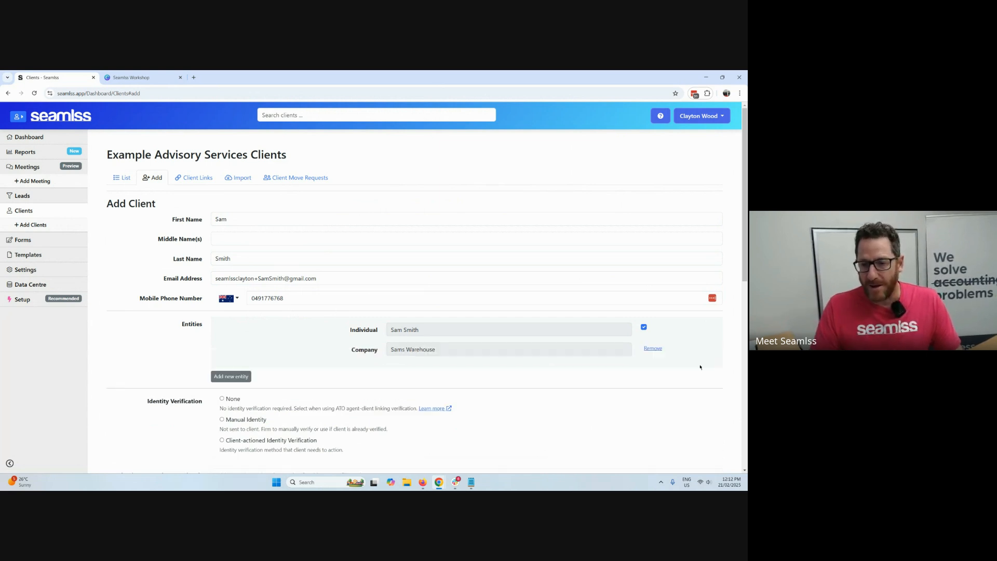
Request client-actioned identity verification from the new client using DVS via Stripe Identity + ATO Source Identity.
{"action": "scroll", "coordinate": [493, 371], "scroll_direction": "down", "scroll_amount": 3}
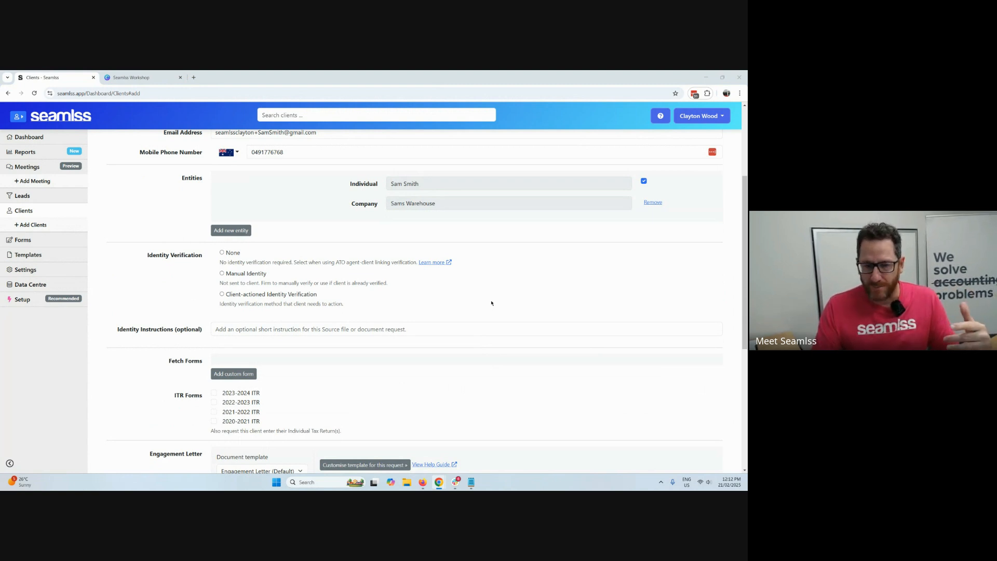
{"action": "left_click", "coordinate": [244, 294]}
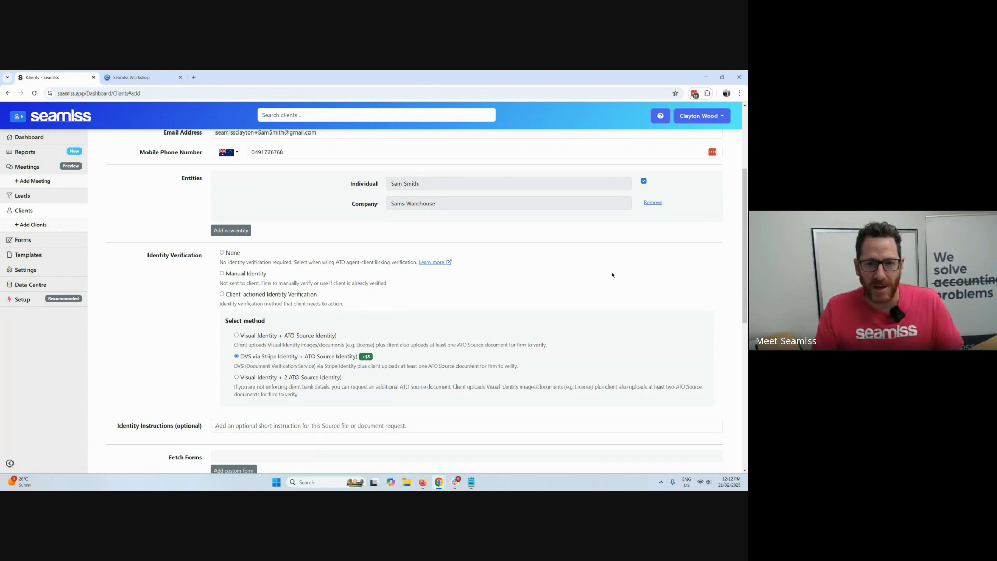
Open the ATO guidance on agent client verification methods and read the permitted combinations of verification methods.
{"action": "left_click", "coordinate": [448, 263]}
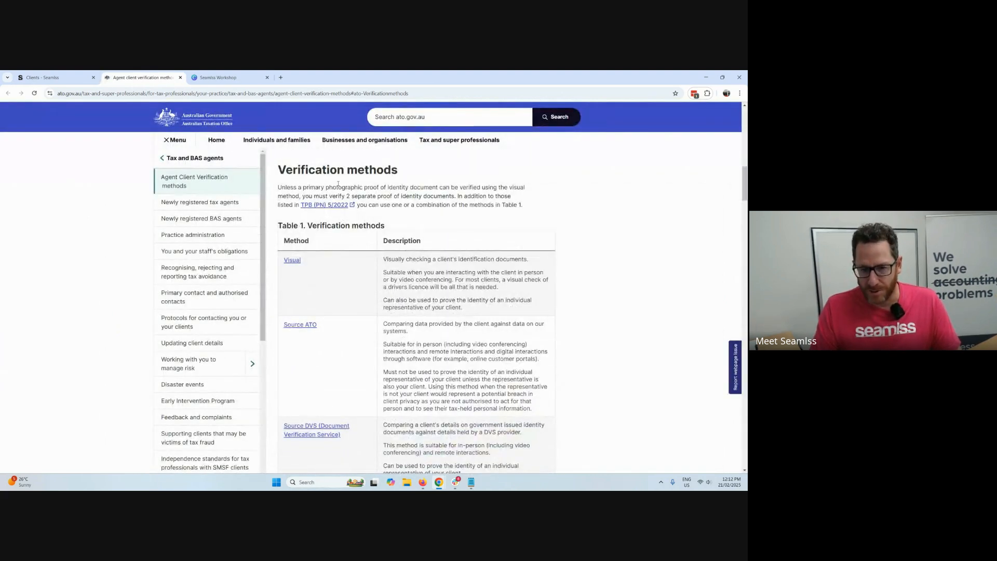
{"action": "scroll", "coordinate": [420, 307], "scroll_direction": "down", "scroll_amount": 12}
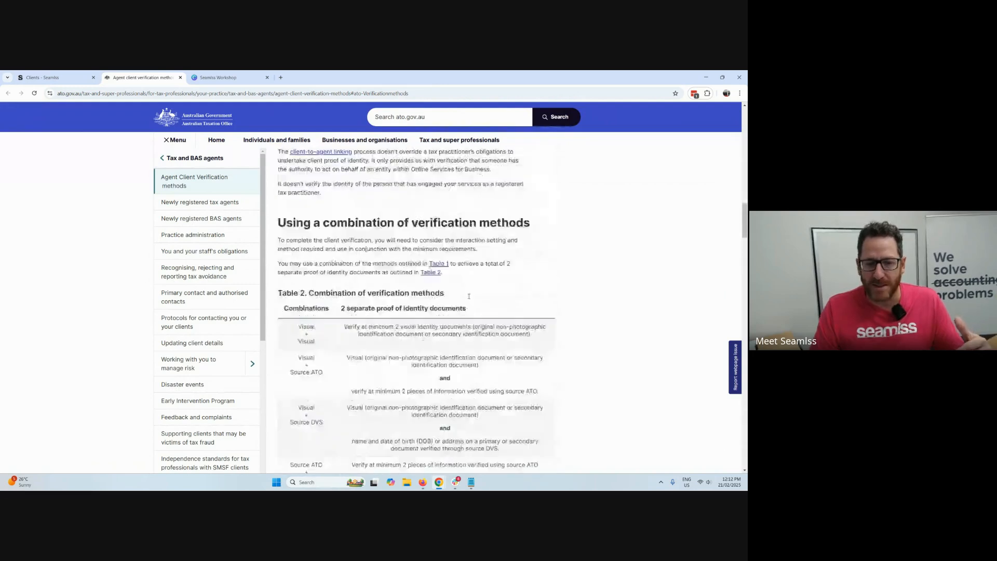
{"action": "scroll", "coordinate": [471, 299], "scroll_direction": "down", "scroll_amount": 1}
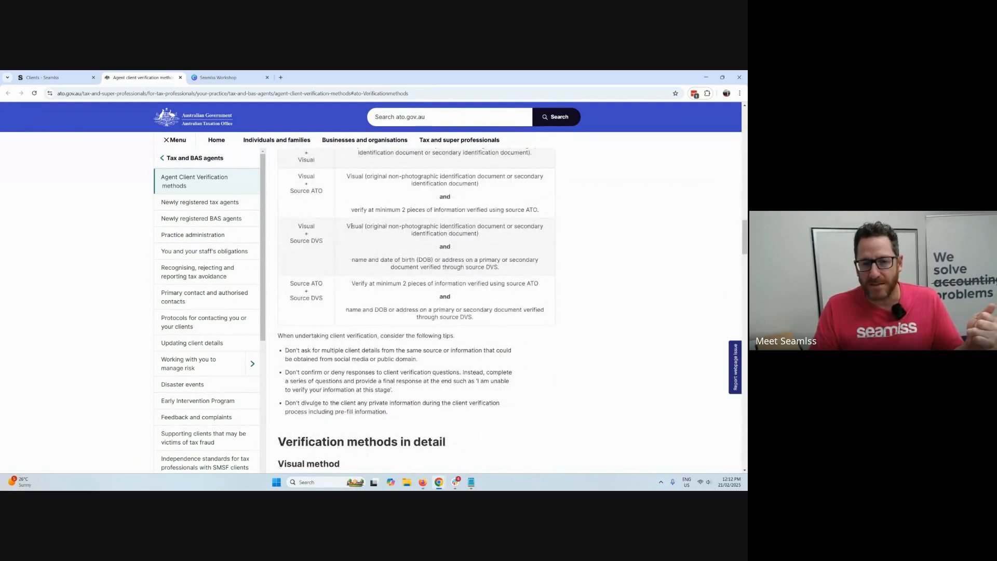
Read the ATO requirements for the Visual + Source DVS and Source ATO + Source DVS combinations, and compare them with the Seamlss Stripe Identity option.
{"action": "left_click_drag", "start_coordinate": [293, 240], "coordinate": [516, 270]}
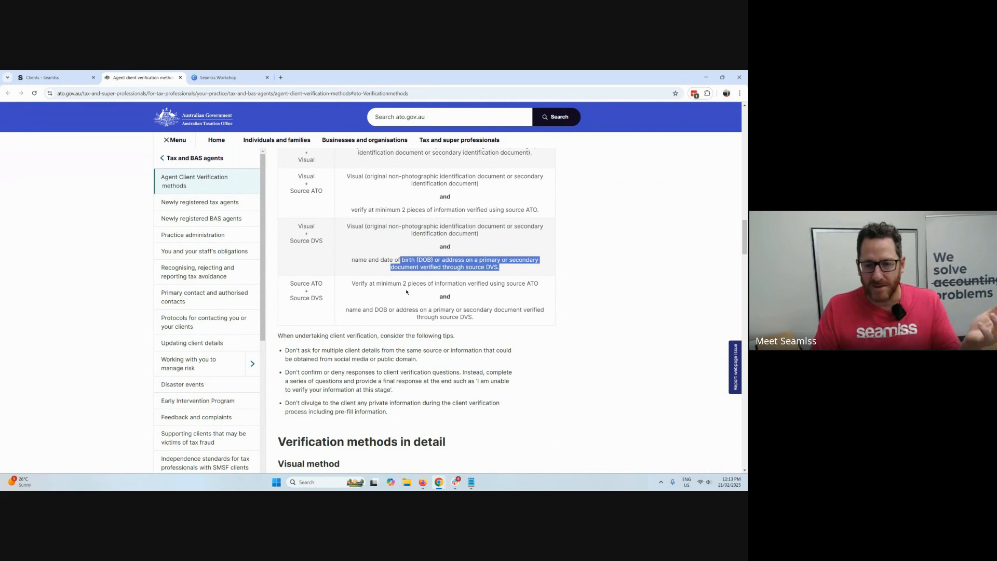
{"action": "left_click", "coordinate": [444, 294]}
{"action": "left_click_drag", "start_coordinate": [401, 284], "coordinate": [522, 284]}
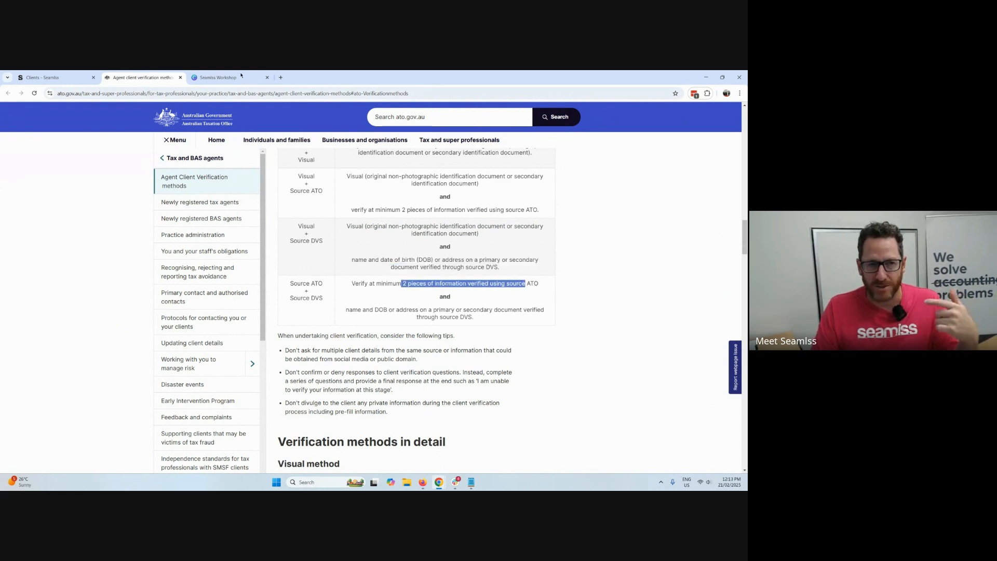
{"action": "left_click", "coordinate": [49, 77]}
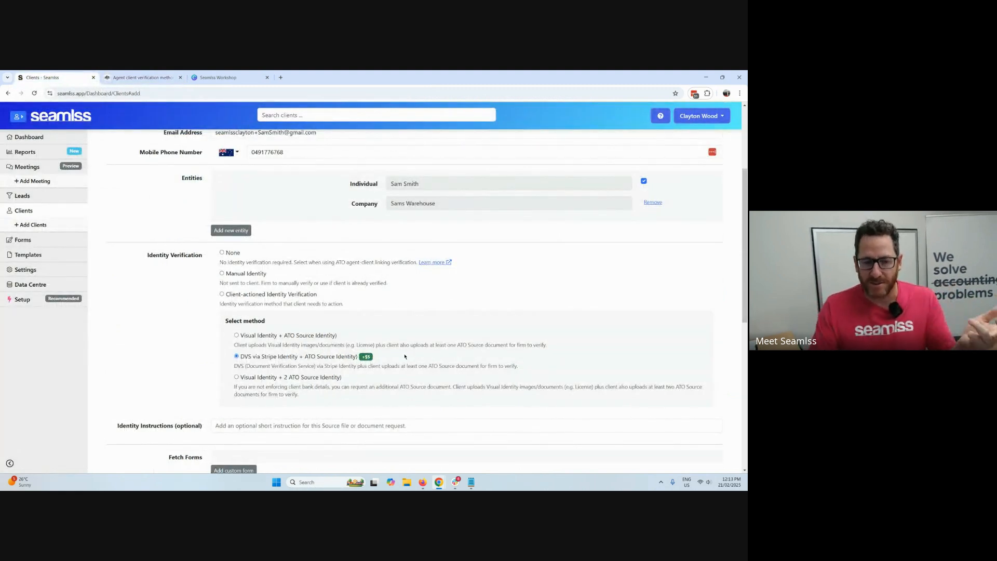
{"action": "left_click_drag", "start_coordinate": [303, 358], "coordinate": [352, 358]}
{"action": "left_click", "coordinate": [430, 354]}
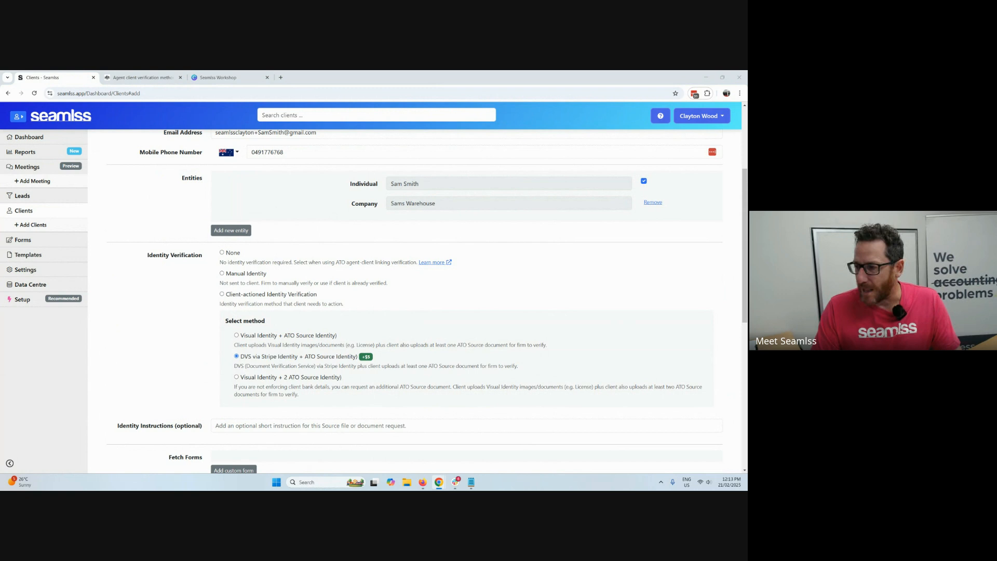
Open a File Explorer window and move it off this display.
{"action": "key", "text": "super+e"}
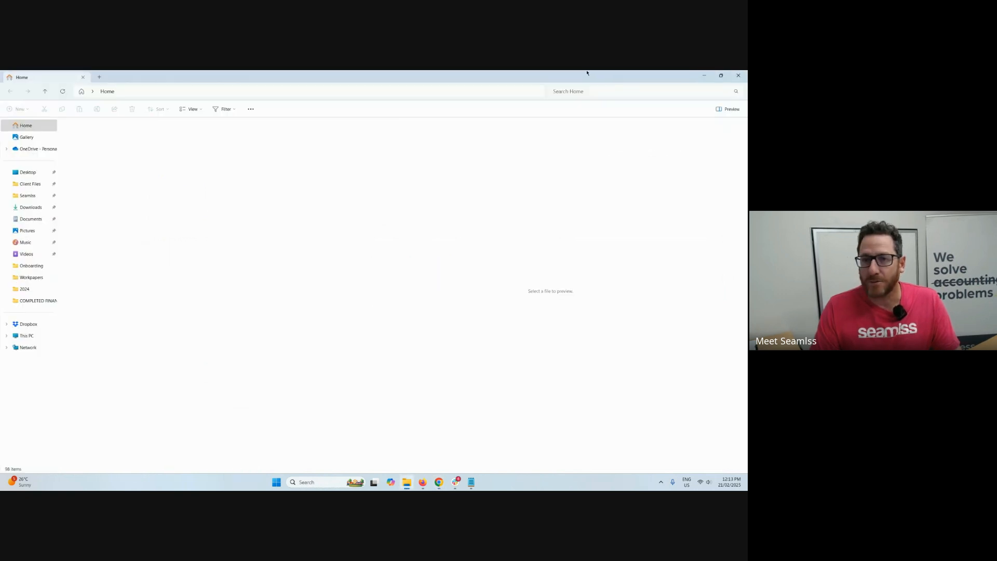
{"action": "left_click_drag", "start_coordinate": [587, 72], "coordinate": [747, 78]}
Add the custom form LEAD 07- New Business (REX Only) to the client's fetch forms under the name About Your Business.
{"action": "scroll", "coordinate": [439, 306], "scroll_direction": "down", "scroll_amount": 3}
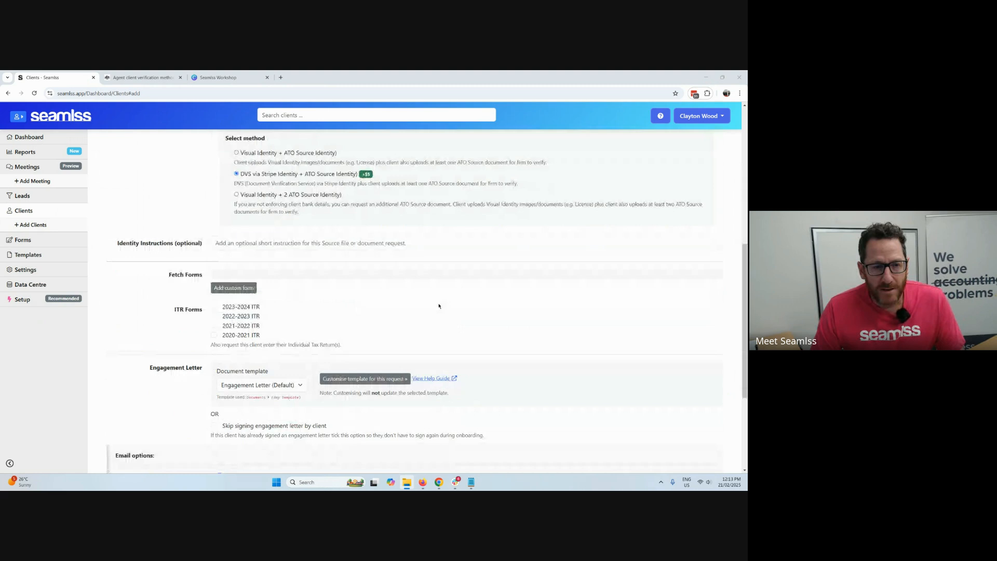
{"action": "left_click", "coordinate": [233, 288]}
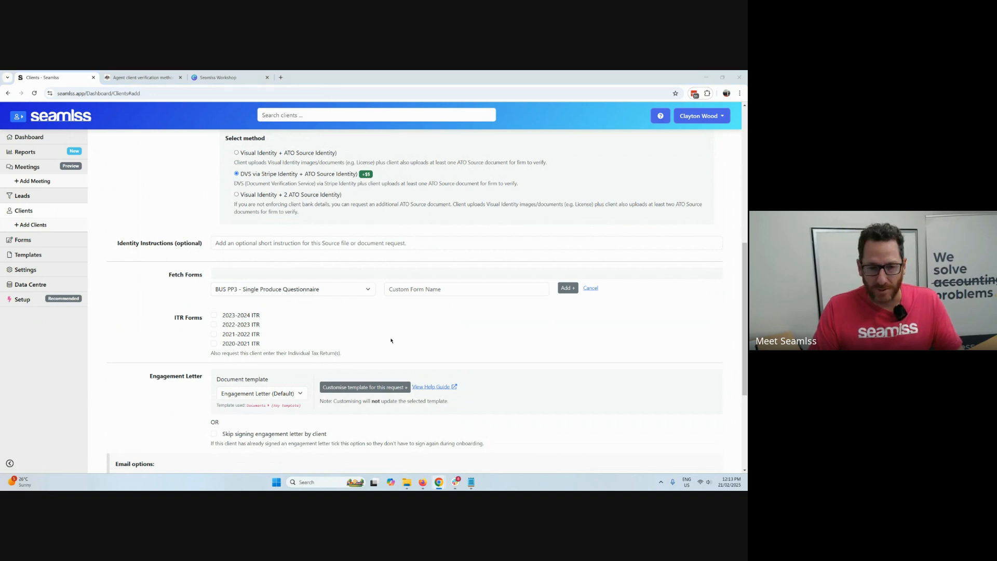
{"action": "left_click", "coordinate": [351, 289]}
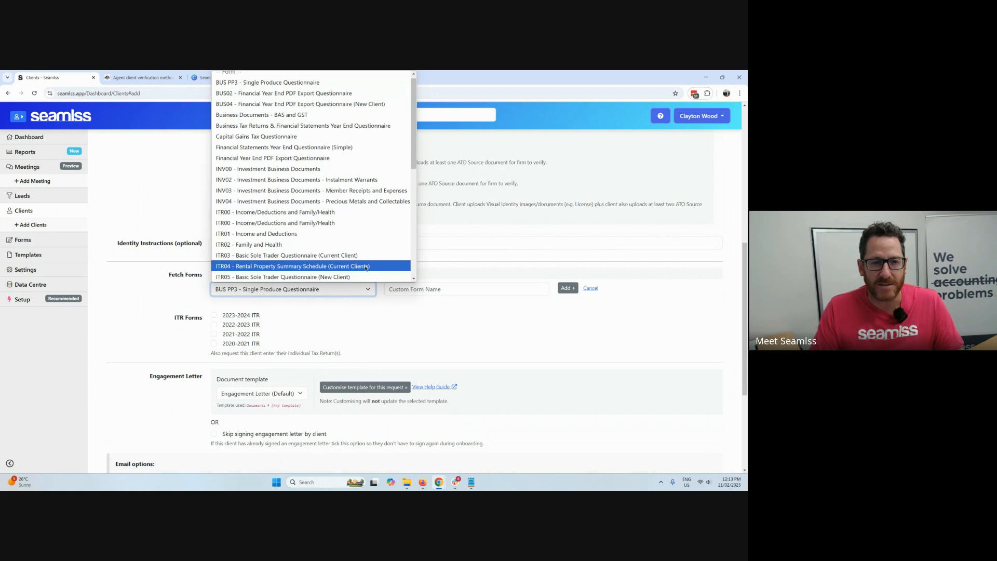
{"action": "scroll", "coordinate": [359, 242], "scroll_direction": "down", "scroll_amount": 5}
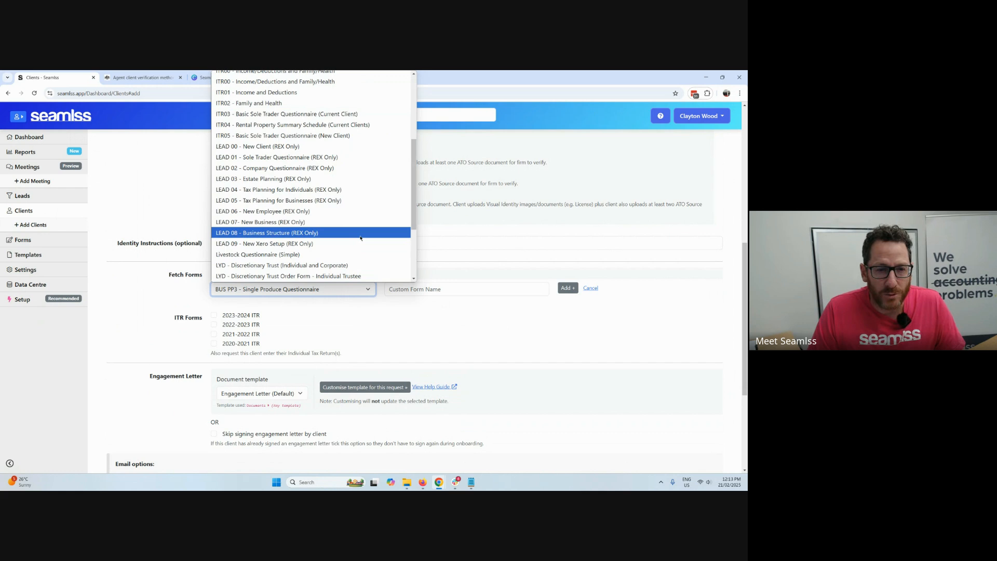
{"action": "left_click", "coordinate": [341, 222]}
{"action": "left_click", "coordinate": [430, 285]}
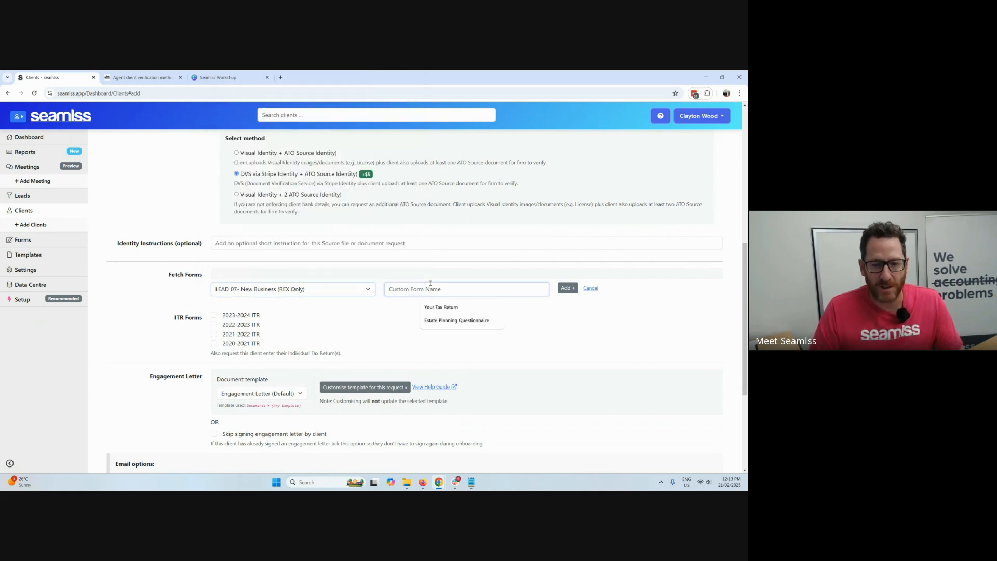
{"action": "type", "text": "About Y"}
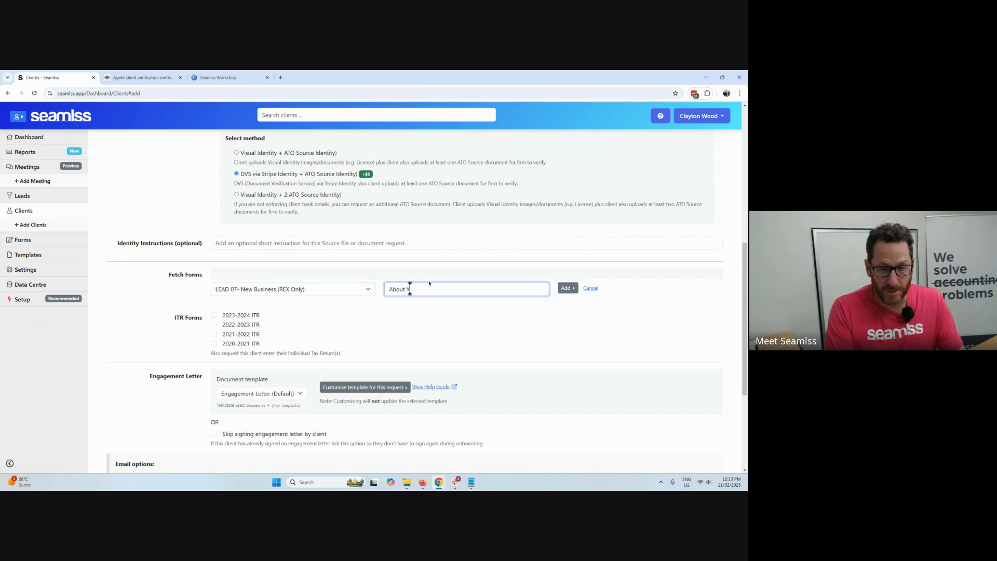
{"action": "type", "text": "our Business"}
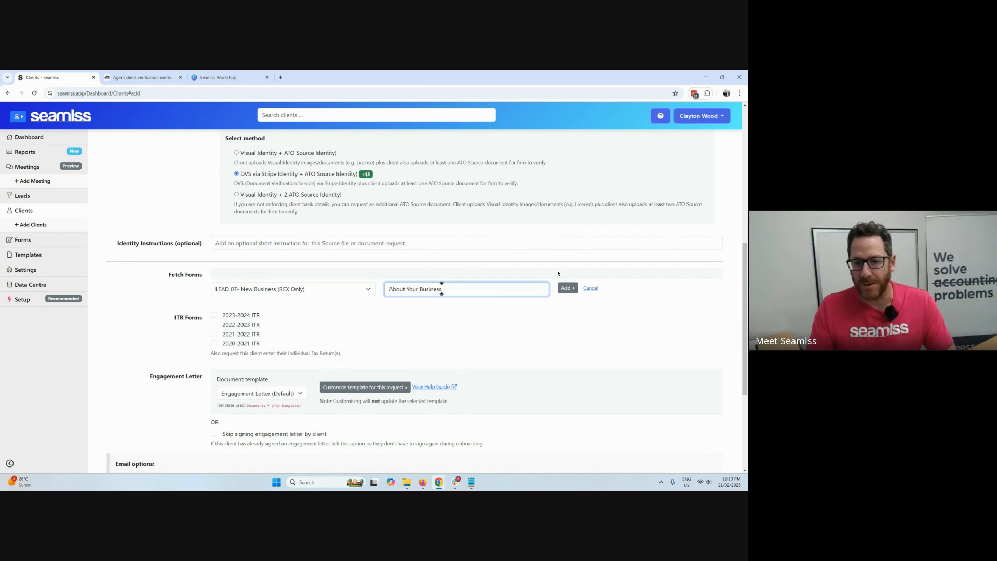
{"action": "left_click", "coordinate": [567, 290]}
Select Engagement Letter (Default) as the document template for the new client's engagement letter.
{"action": "scroll", "coordinate": [556, 301], "scroll_direction": "down", "scroll_amount": 2}
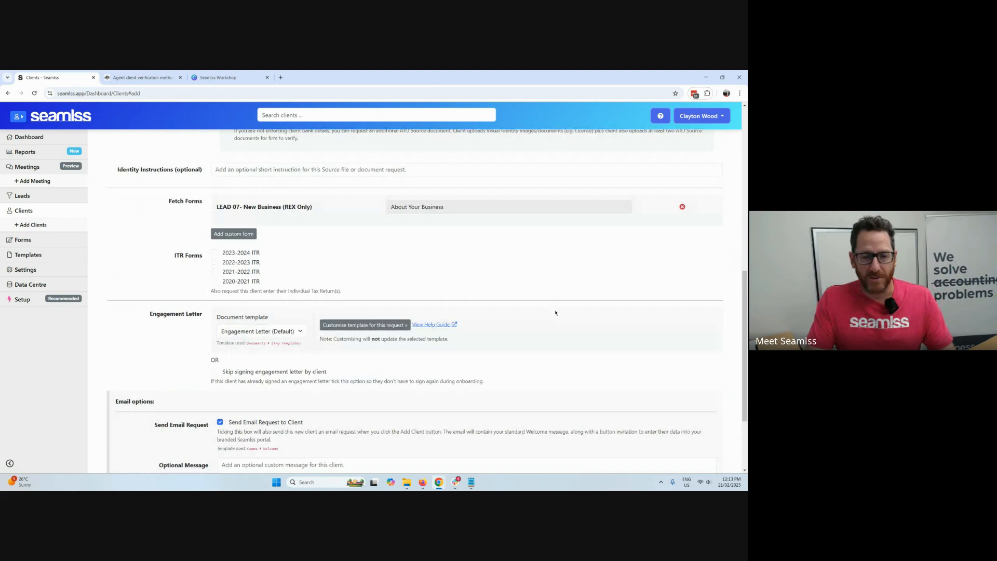
{"action": "scroll", "coordinate": [553, 312], "scroll_direction": "down", "scroll_amount": 2}
{"action": "scroll", "coordinate": [552, 288], "scroll_direction": "up", "scroll_amount": 1}
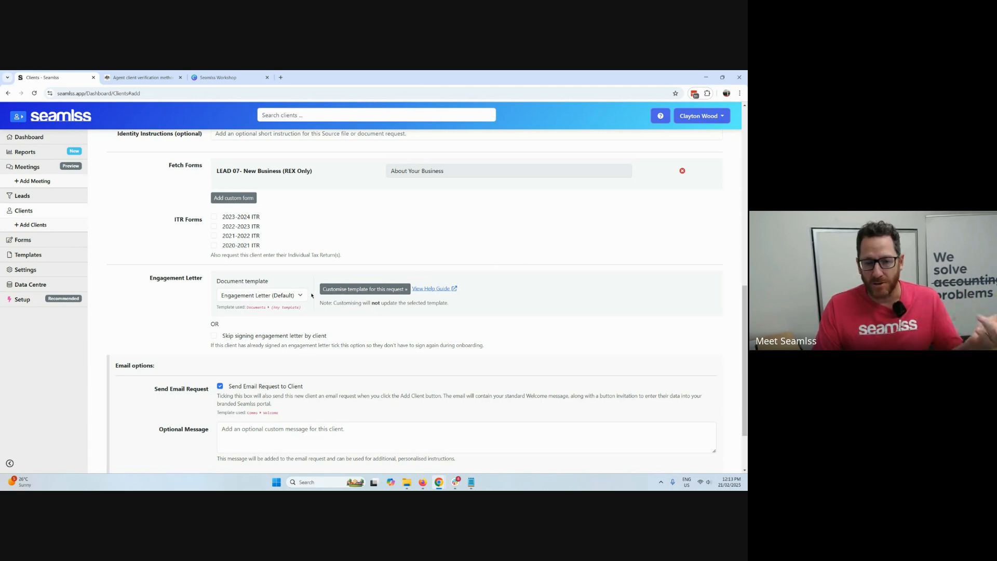
{"action": "left_click", "coordinate": [280, 295]}
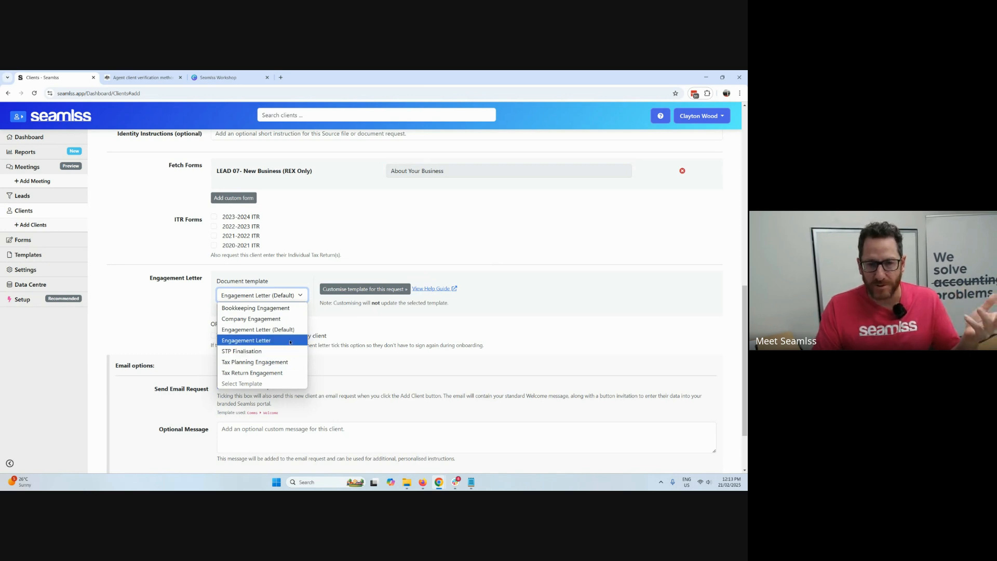
{"action": "left_click", "coordinate": [293, 330]}
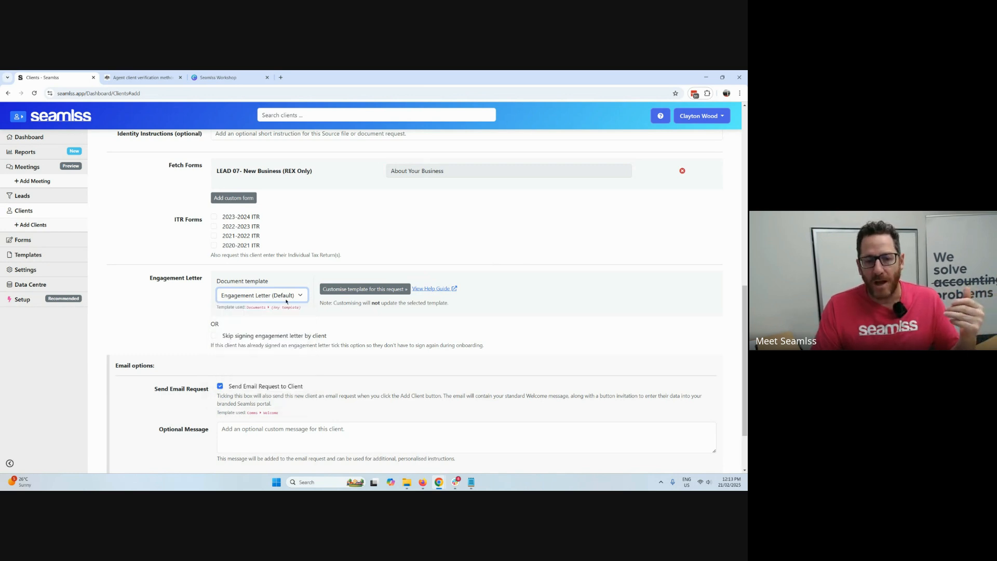
Review the engagement letter preview in the template customiser from introduction to signature area, and cancel out of it.
{"action": "left_click", "coordinate": [365, 290]}
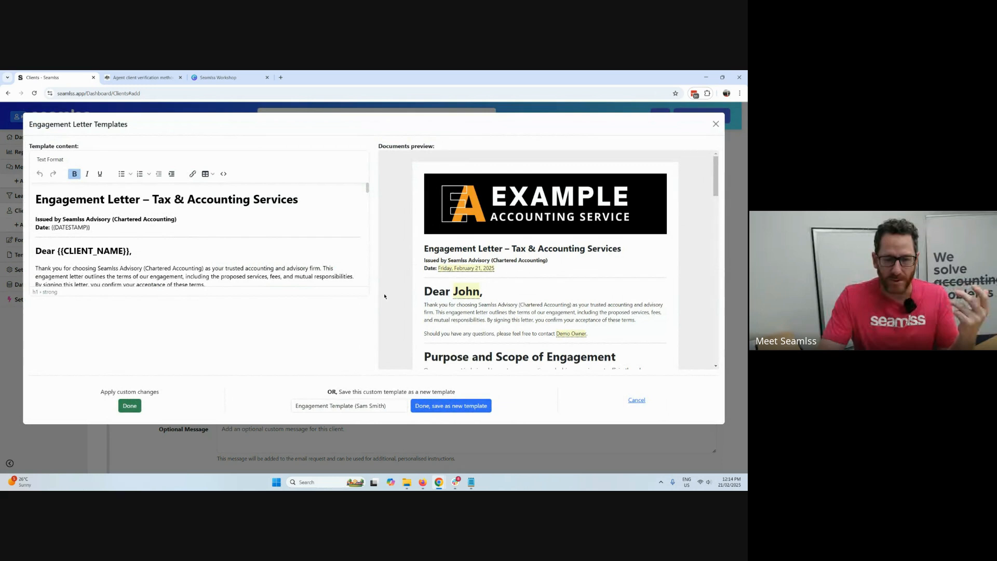
{"action": "scroll", "coordinate": [443, 284], "scroll_direction": "down", "scroll_amount": 3}
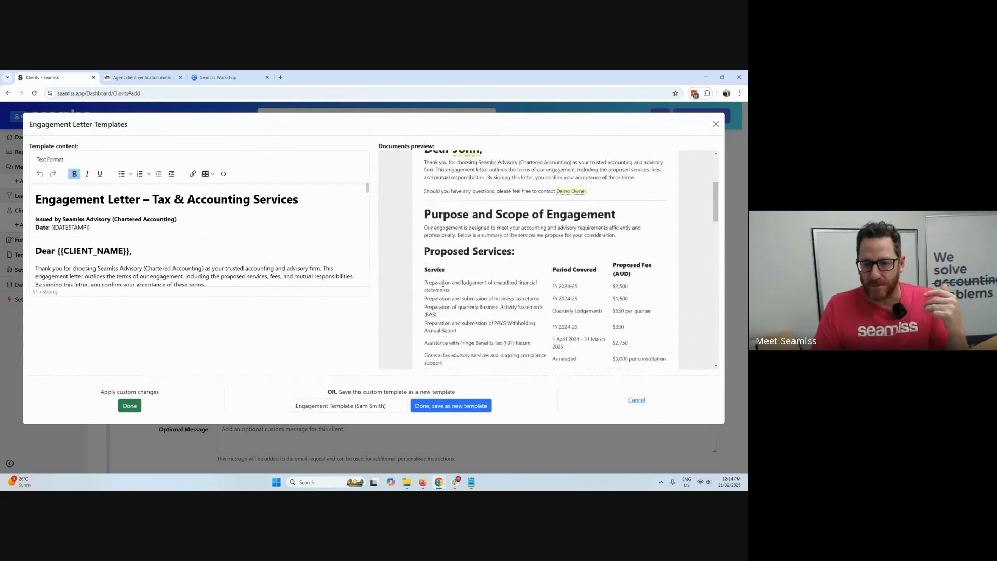
{"action": "scroll", "coordinate": [567, 259], "scroll_direction": "down", "scroll_amount": 1}
{"action": "scroll", "coordinate": [576, 263], "scroll_direction": "down", "scroll_amount": 1}
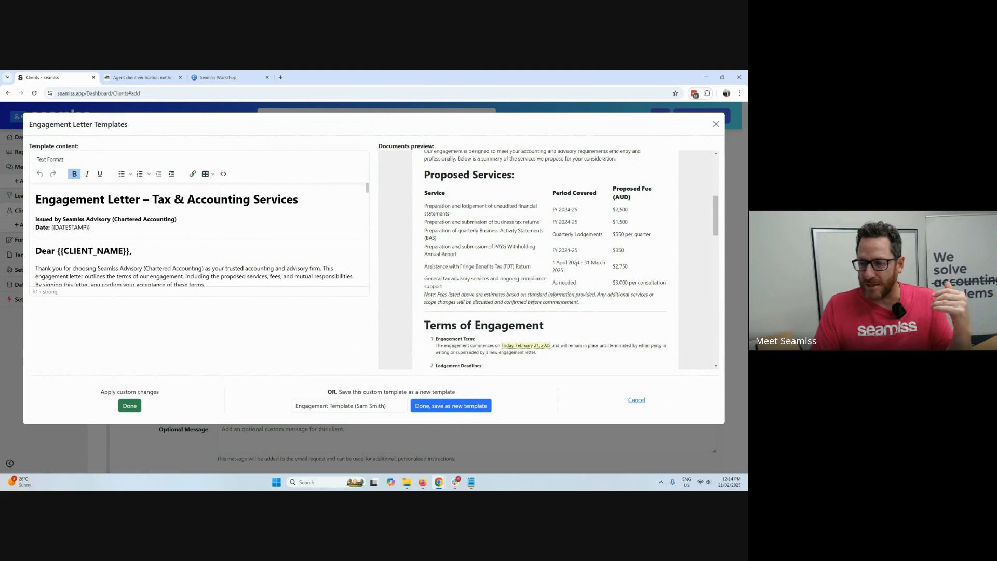
{"action": "scroll", "coordinate": [570, 263], "scroll_direction": "down", "scroll_amount": 2}
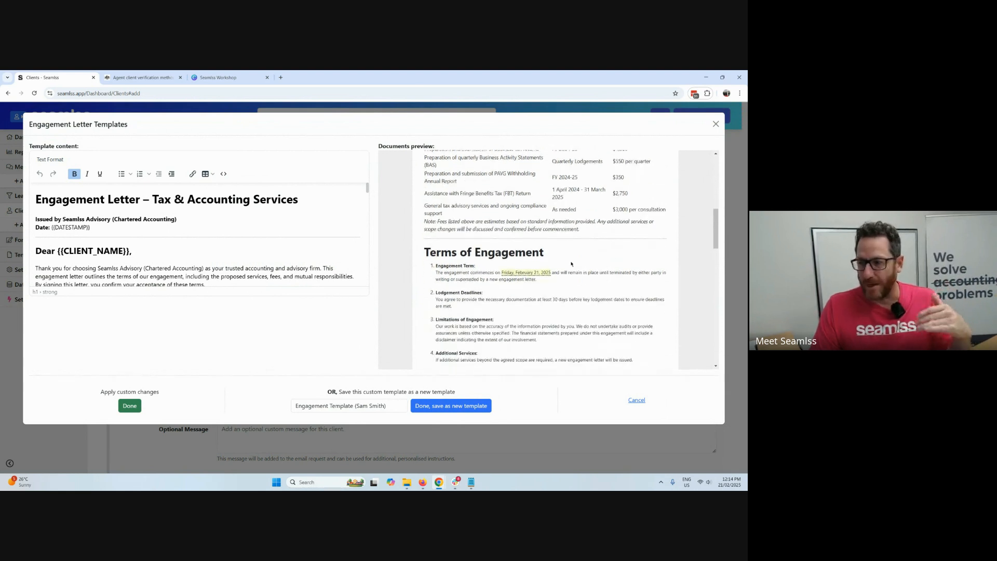
{"action": "scroll", "coordinate": [571, 261], "scroll_direction": "down", "scroll_amount": 3}
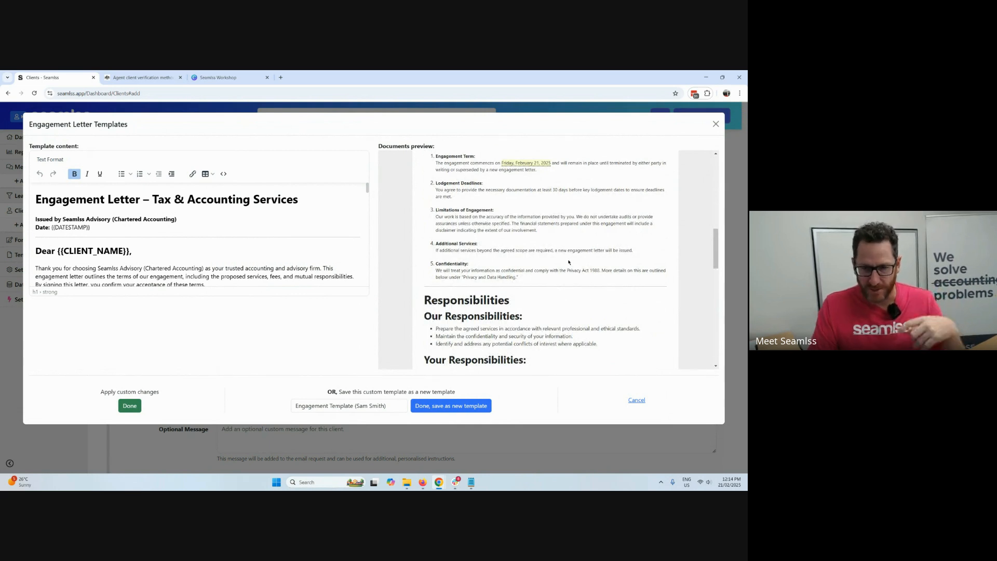
{"action": "scroll", "coordinate": [568, 263], "scroll_direction": "down", "scroll_amount": 10}
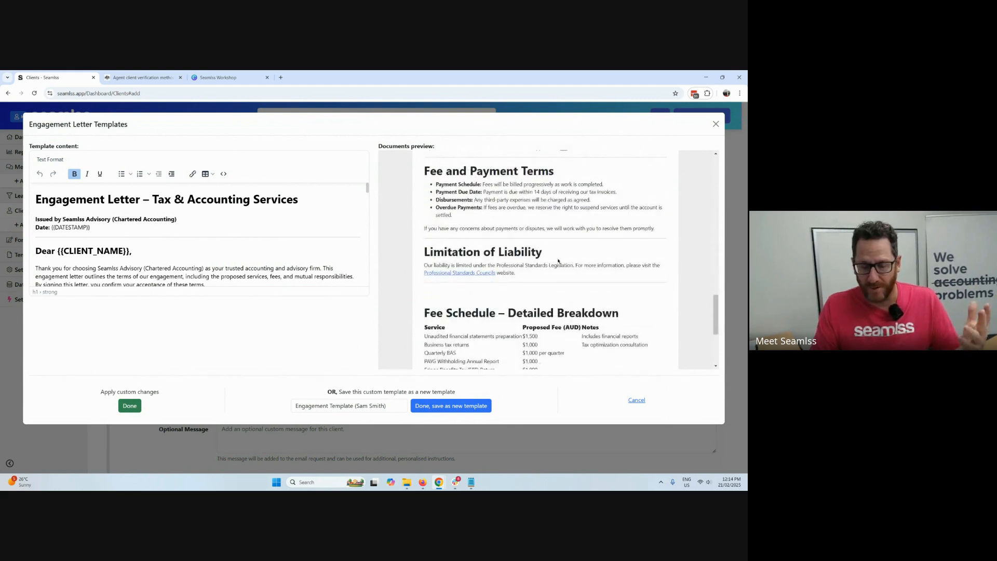
{"action": "scroll", "coordinate": [559, 261], "scroll_direction": "down", "scroll_amount": 4}
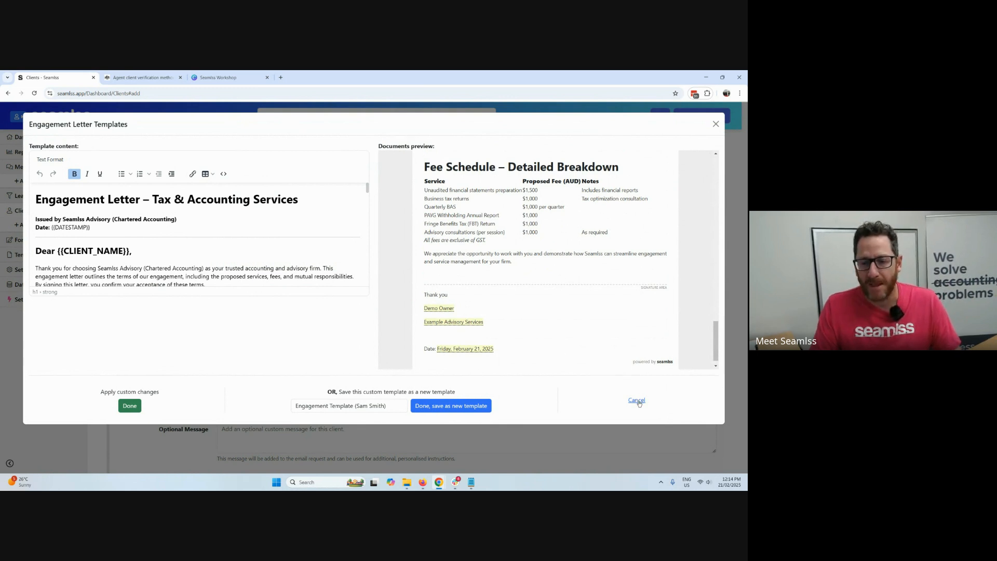
{"action": "left_click", "coordinate": [638, 401]}
Submit the new client, switch to Gmail and open the onboarding link in the Example Advisory Services welcome email.
{"action": "scroll", "coordinate": [311, 293], "scroll_direction": "down", "scroll_amount": 2}
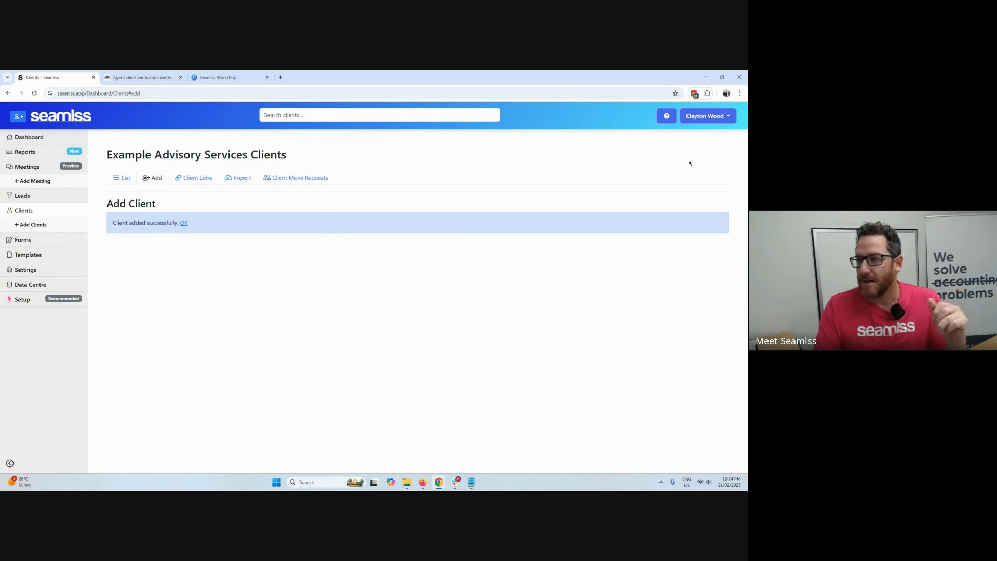
{"action": "key", "text": "alt+Tab"}
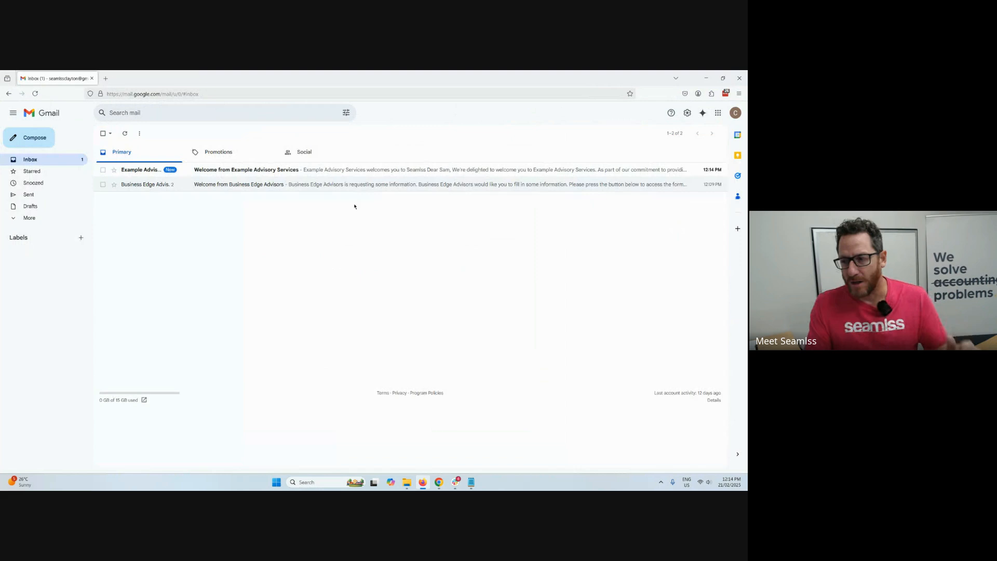
{"action": "left_click", "coordinate": [295, 173]}
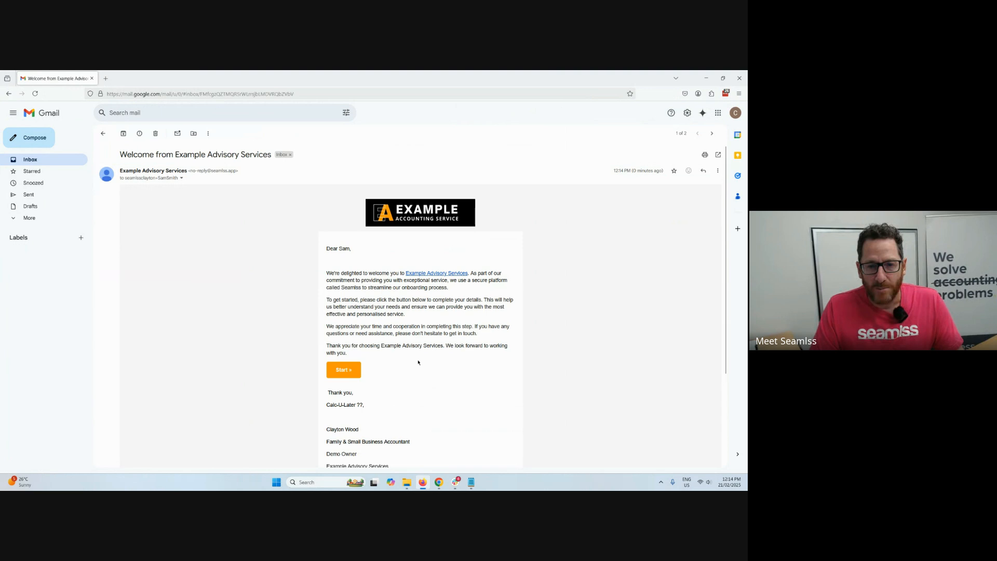
{"action": "left_click", "coordinate": [343, 371]}
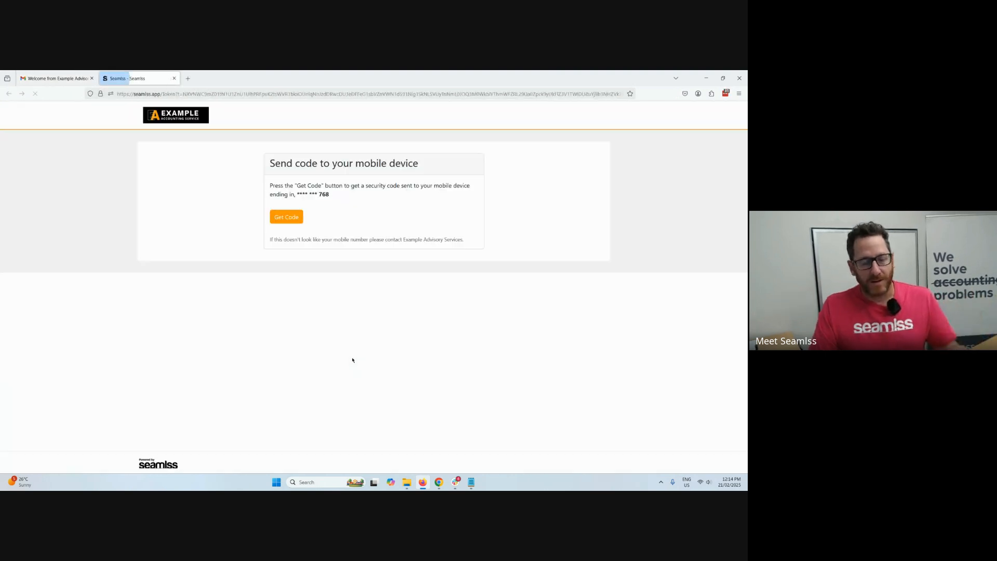
Request a security code for the client portal, remember this device for 30 days, and enter the verification code to sign in.
{"action": "left_click", "coordinate": [286, 217]}
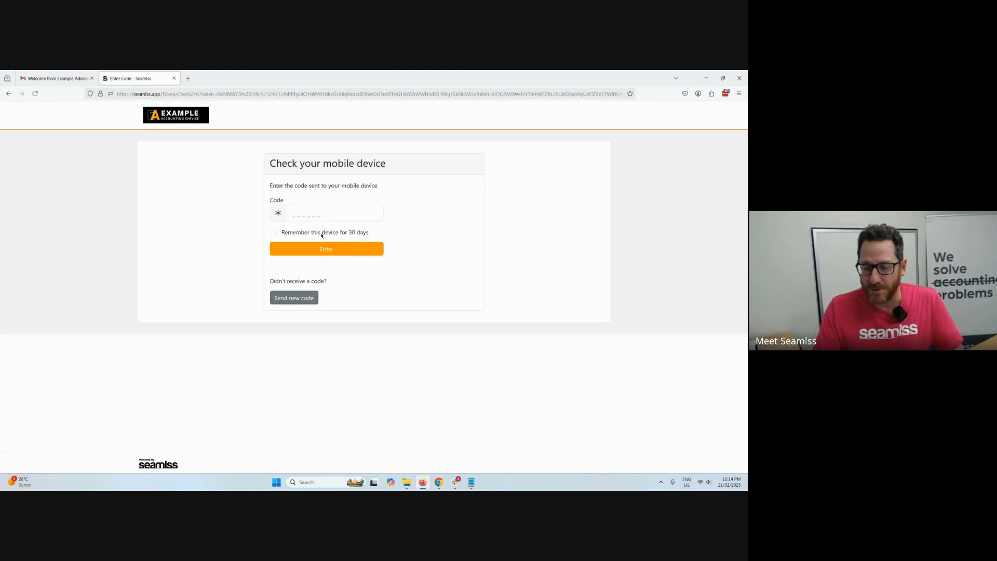
{"action": "left_click", "coordinate": [298, 231]}
{"action": "left_click", "coordinate": [290, 213]}
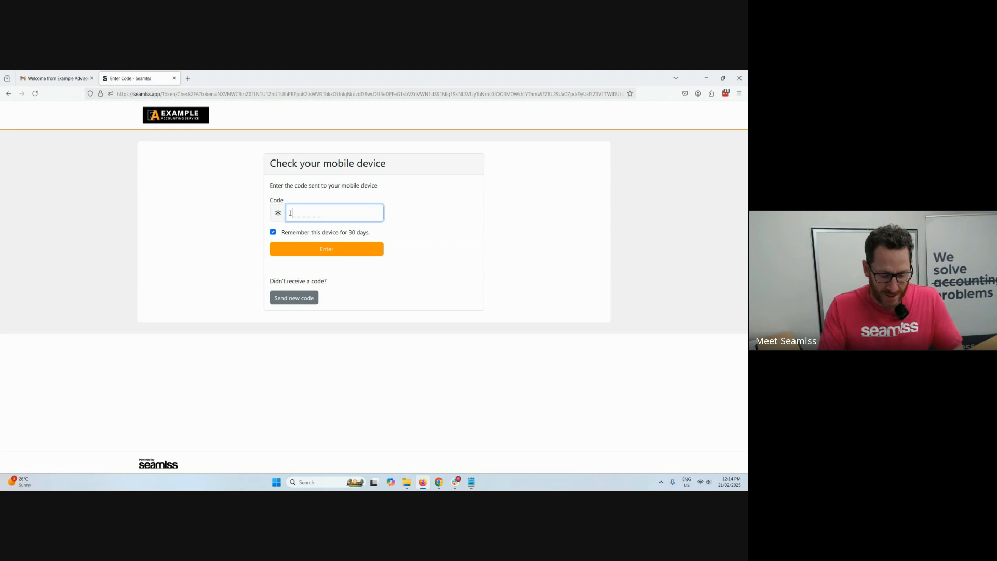
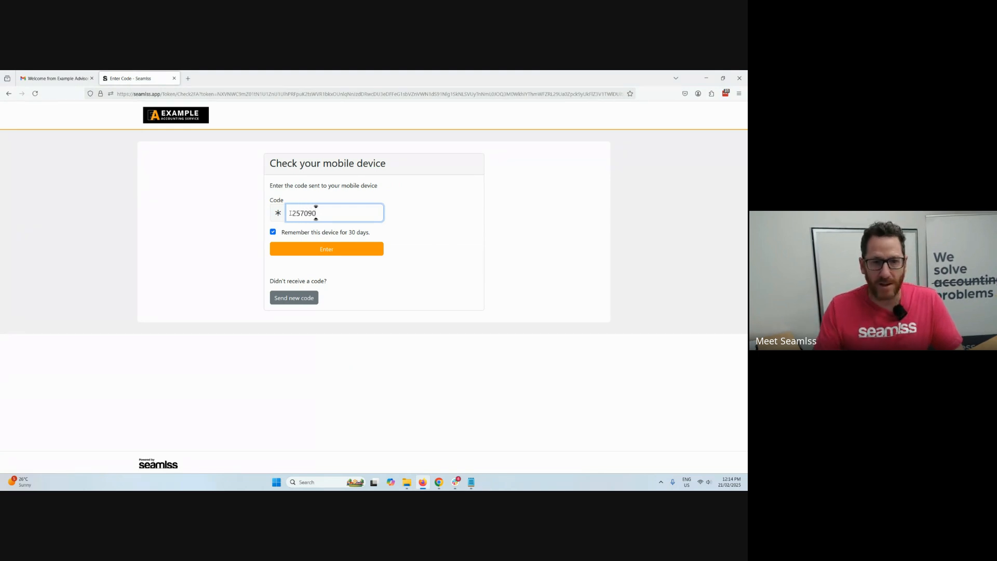
{"action": "left_click", "coordinate": [312, 249]}
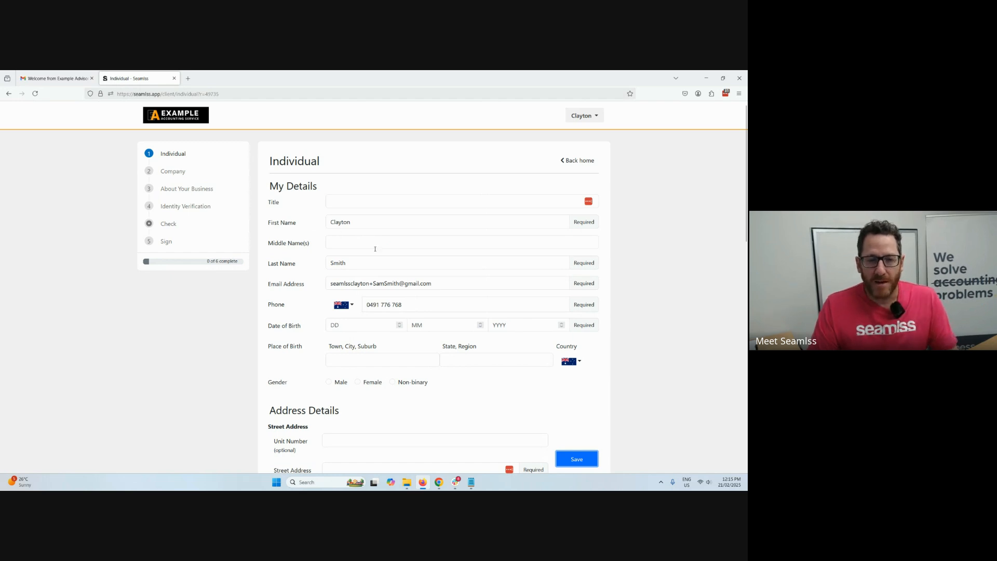
Set the title to Mr and enter the client's date of birth in the Individual form's personal details.
{"action": "left_click", "coordinate": [361, 199]}
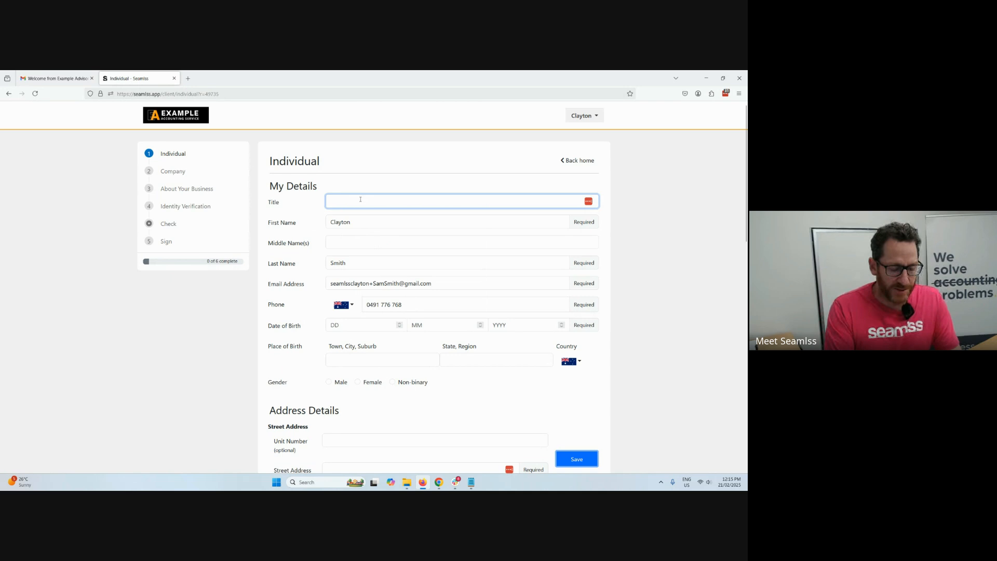
{"action": "type", "text": "Mr"}
{"action": "key", "text": "Tab"}
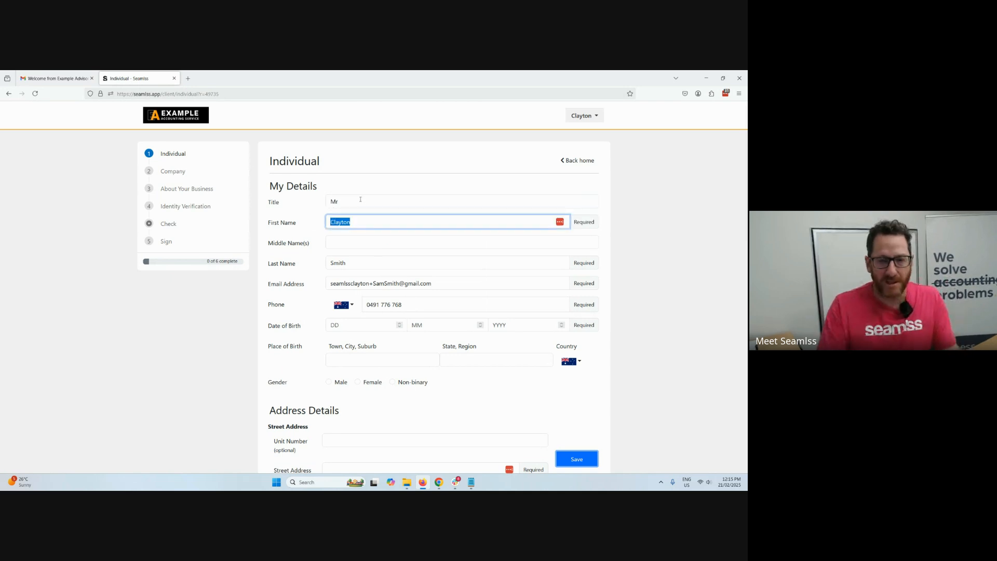
{"action": "scroll", "coordinate": [364, 222], "scroll_direction": "down", "scroll_amount": 2}
{"action": "left_click", "coordinate": [361, 249]}
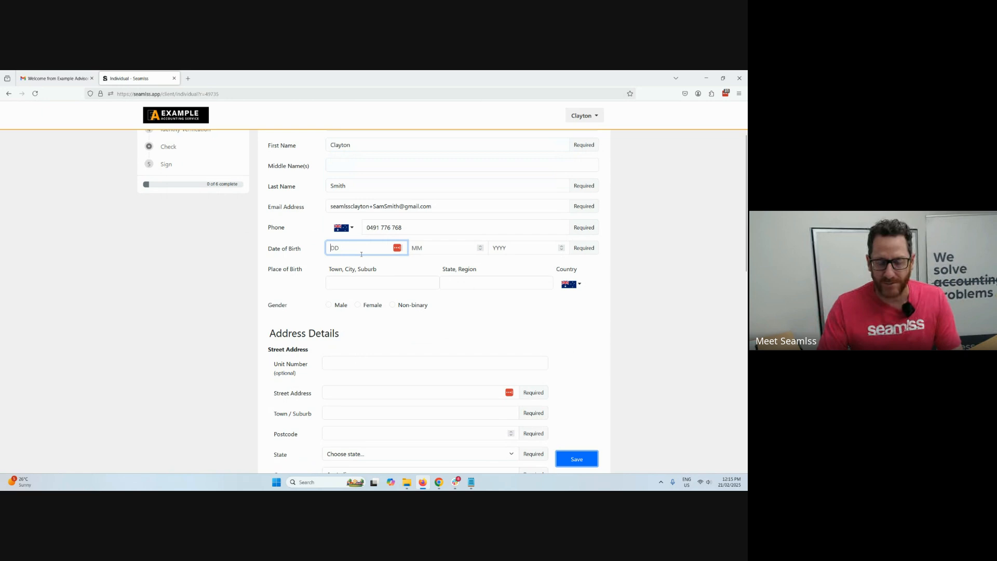
{"action": "type", "text": "01"}
{"action": "key", "text": "Tab"}
{"action": "type", "text": "10"}
{"action": "key", "text": "Tab"}
{"action": "type", "text": "2000"}
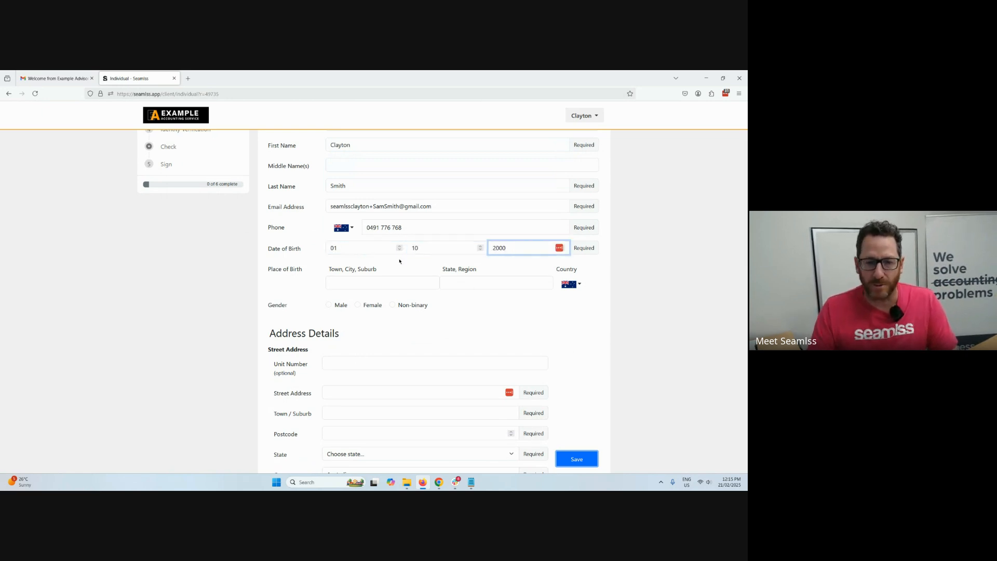
Set the place of birth to Wodonga, Victoria and the gender to Male in the Individual form.
{"action": "scroll", "coordinate": [423, 278], "scroll_direction": "down", "scroll_amount": 1}
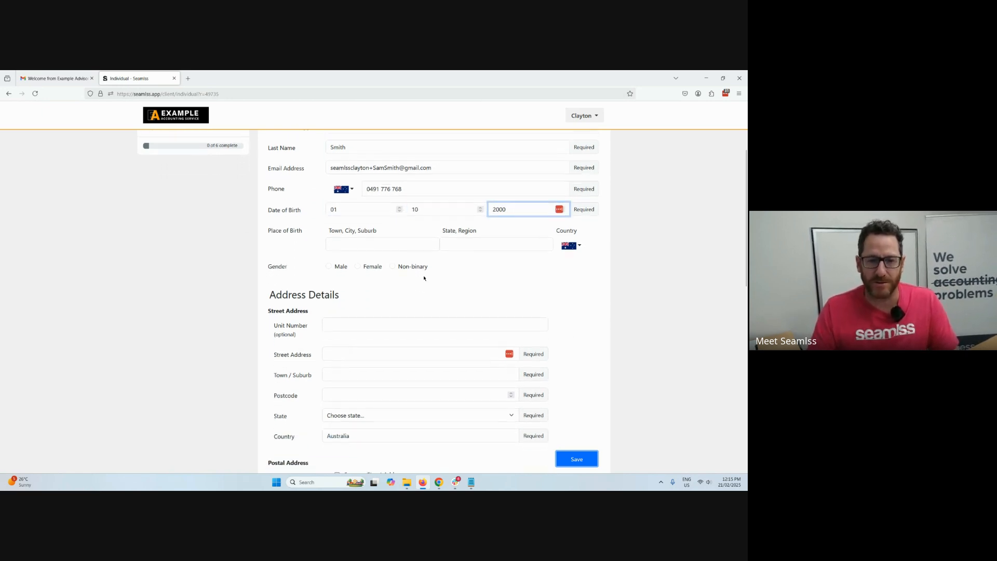
{"action": "left_click", "coordinate": [394, 243]}
{"action": "type", "text": "Wodonga"}
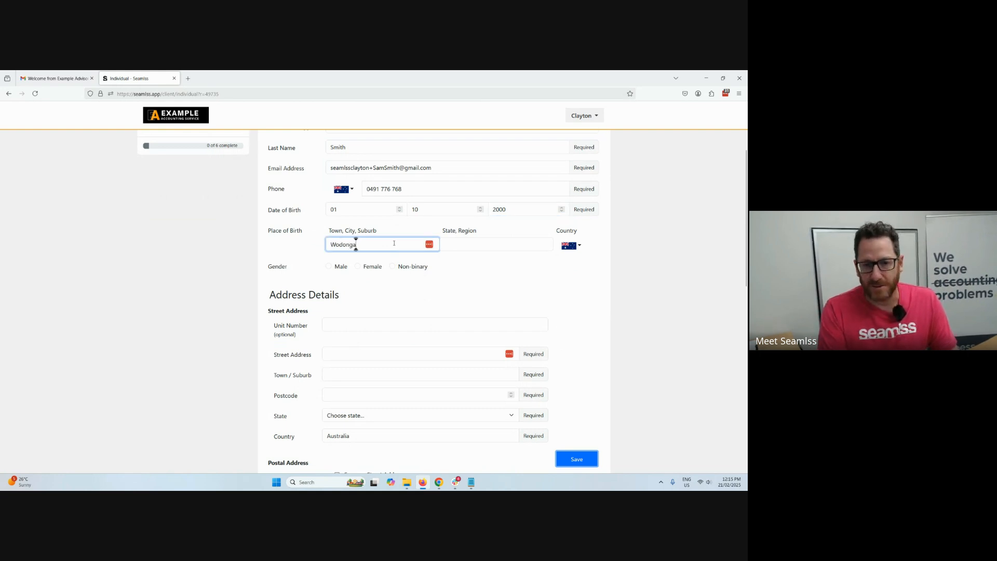
{"action": "key", "text": "Tab"}
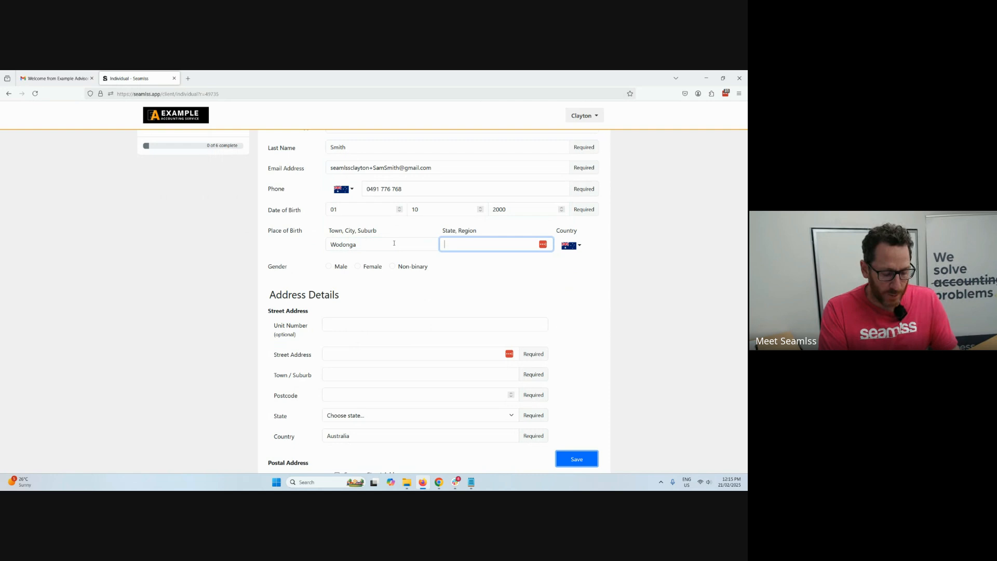
{"action": "type", "text": "Victoria"}
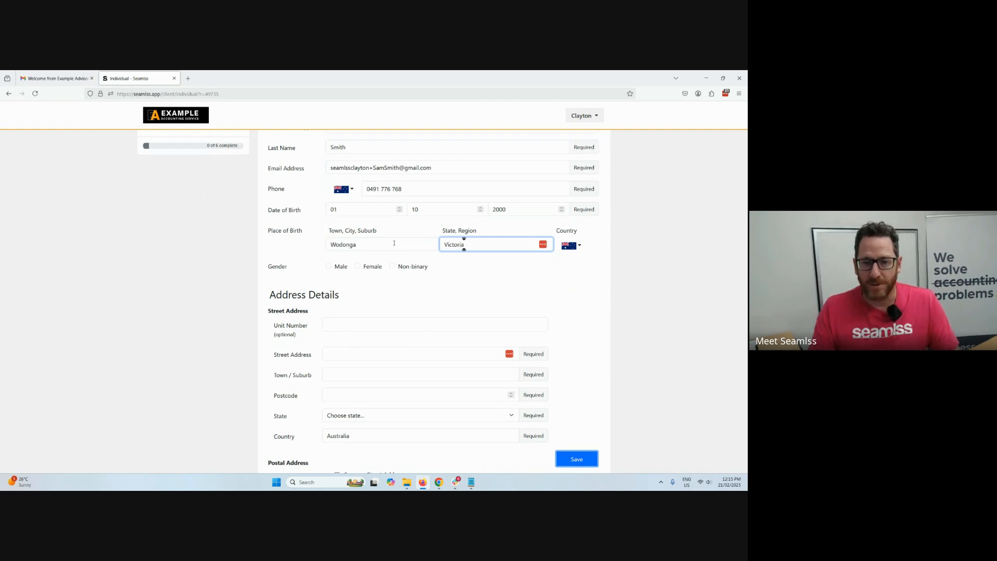
{"action": "left_click", "coordinate": [345, 270]}
{"action": "scroll", "coordinate": [345, 270], "scroll_direction": "down", "scroll_amount": 2}
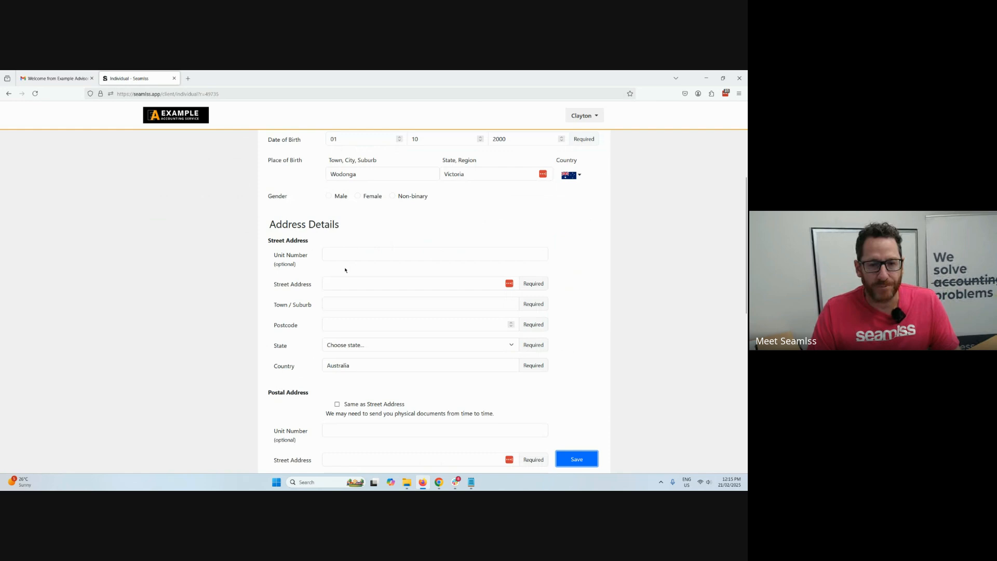
{"action": "left_click", "coordinate": [329, 189]}
Fill in the client's street address, town, postcode and state, and mark the postal address as the same as the street address.
{"action": "left_click", "coordinate": [327, 247]}
{"action": "left_click", "coordinate": [338, 276]}
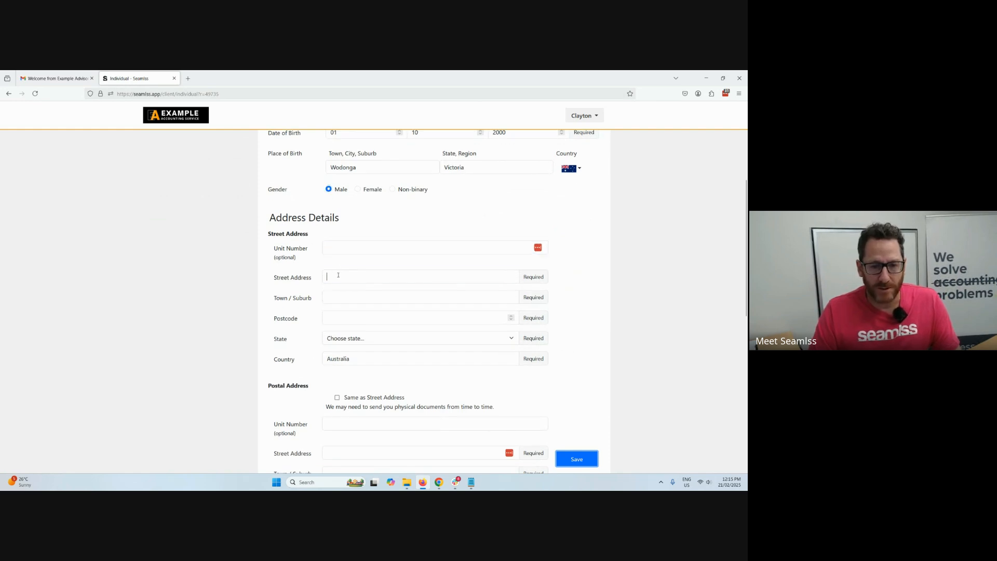
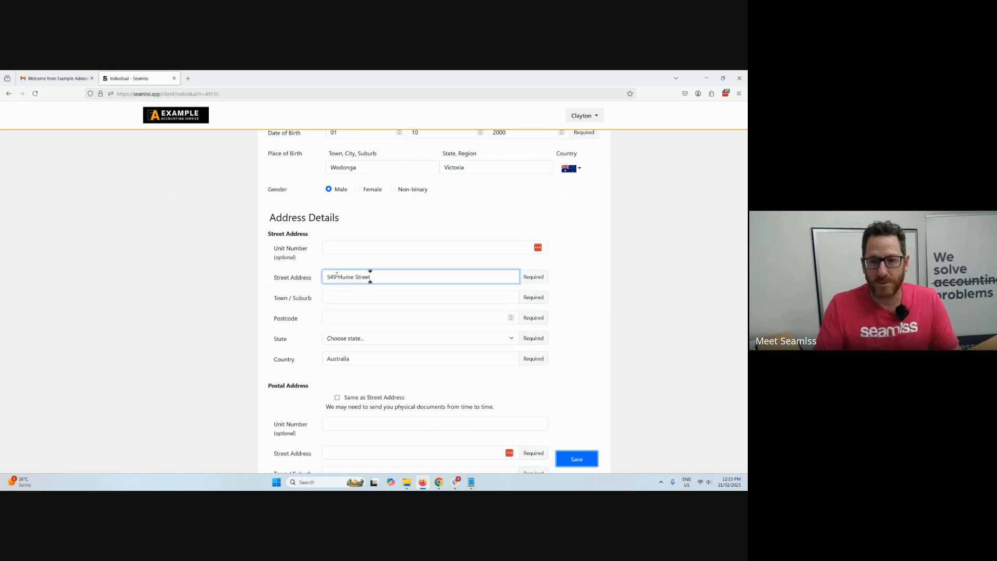
{"action": "left_click", "coordinate": [338, 297]}
{"action": "type", "text": "Albury"}
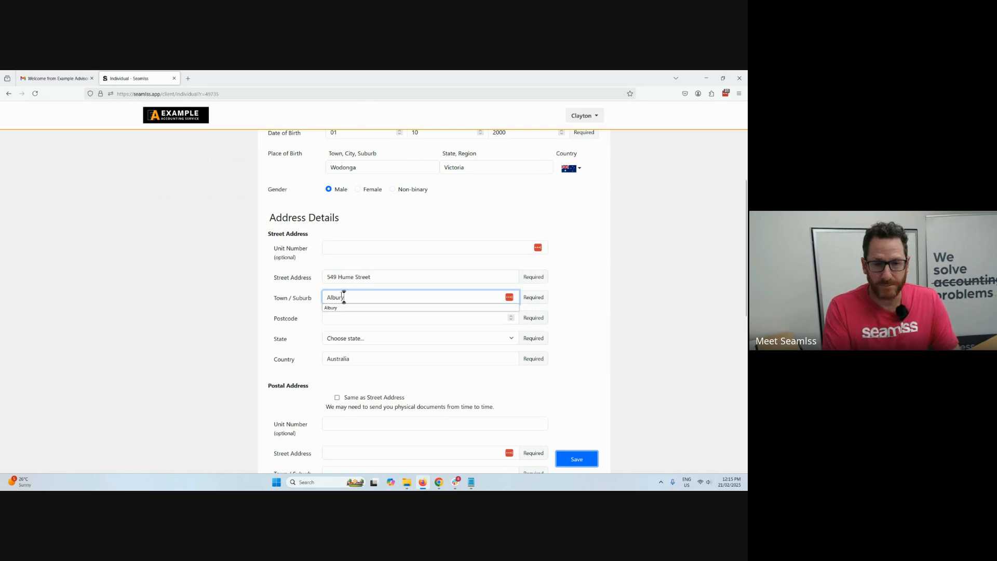
{"action": "key", "text": "Tab"}
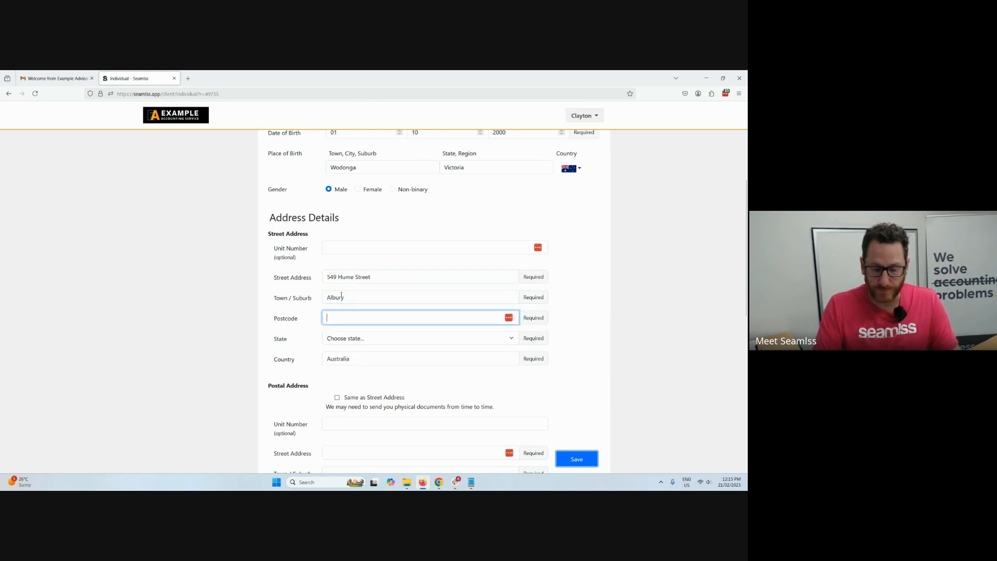
{"action": "type", "text": "20640"}
{"action": "left_click", "coordinate": [458, 339]}
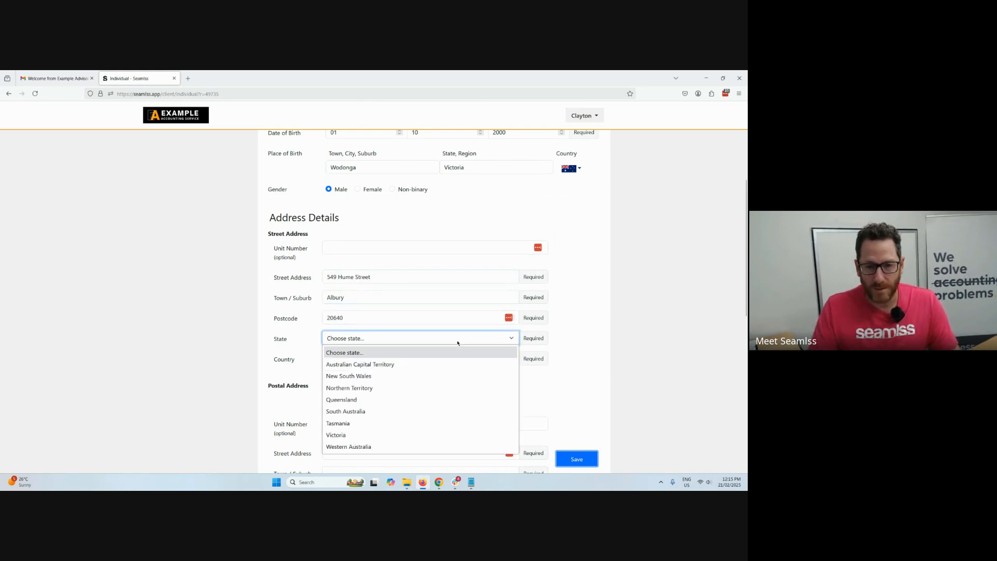
{"action": "left_click", "coordinate": [425, 388]}
{"action": "left_click", "coordinate": [337, 398]}
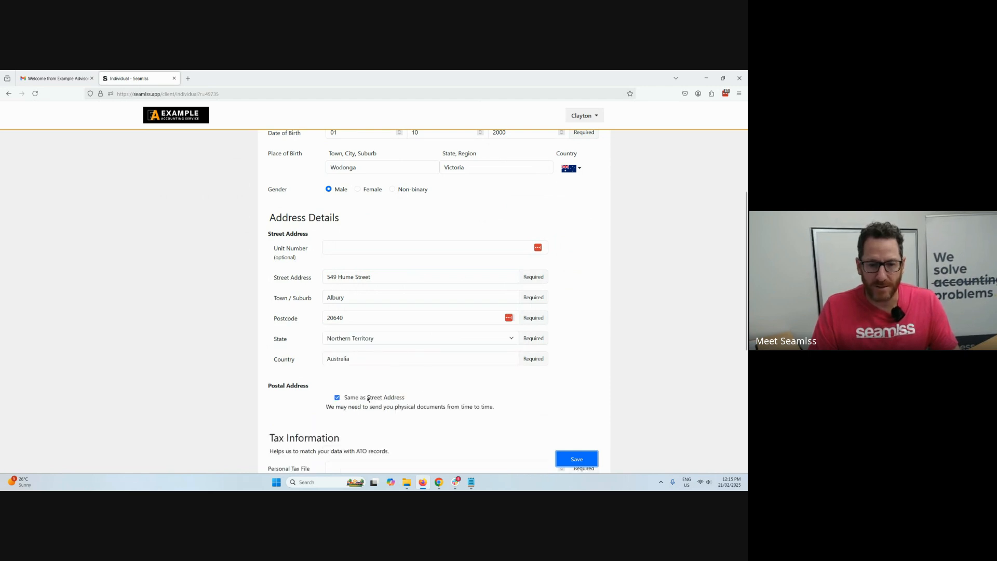
Enter the client's personal tax file number in the Tax Information section.
{"action": "scroll", "coordinate": [340, 337], "scroll_direction": "down", "scroll_amount": 4}
{"action": "left_click", "coordinate": [344, 278]}
{"action": "type", "text": "123"}
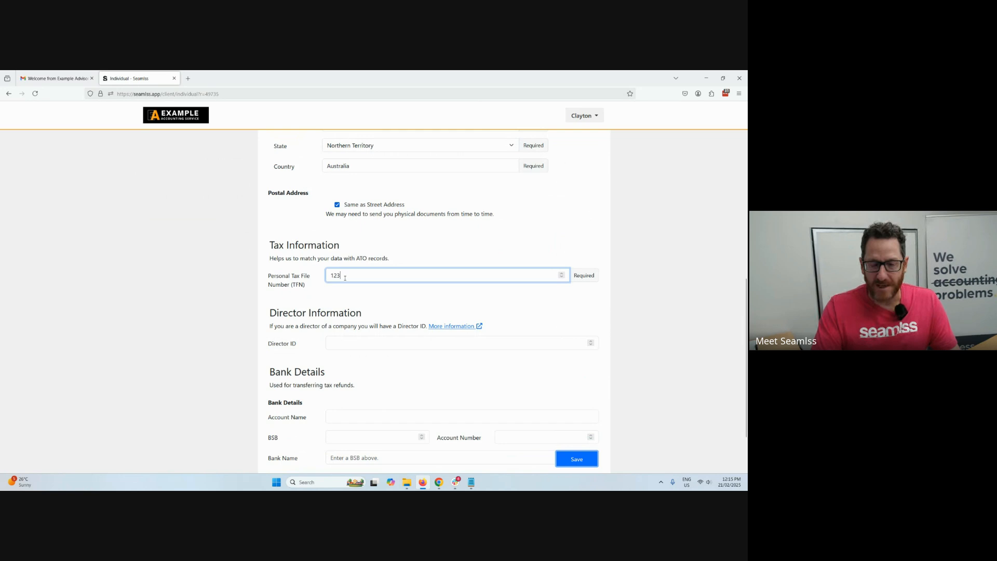
{"action": "type", "text": "456782"}
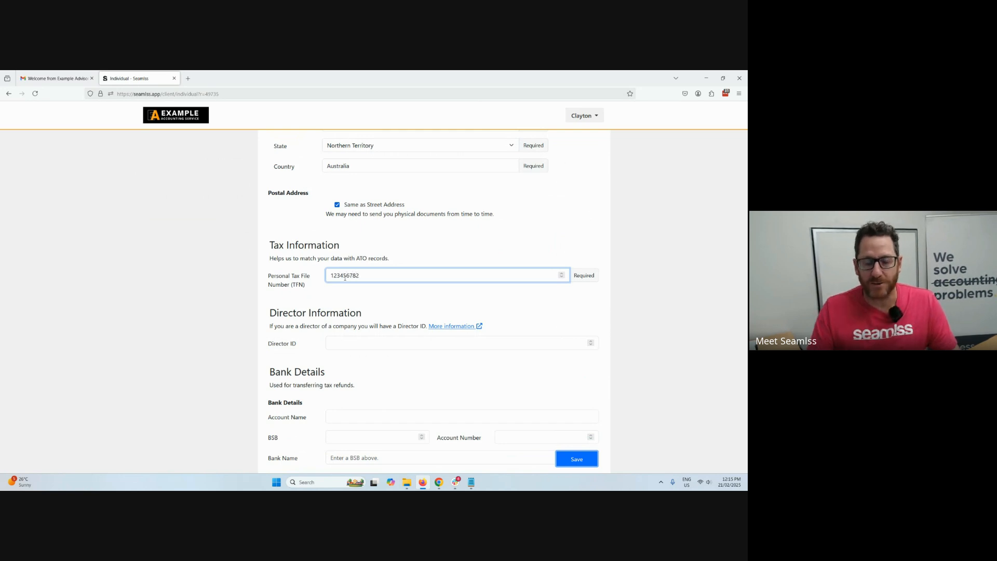
Enter the bank account name My Bank, the BSB and the account number, and submit the Individual form.
{"action": "scroll", "coordinate": [375, 290], "scroll_direction": "down", "scroll_amount": 2}
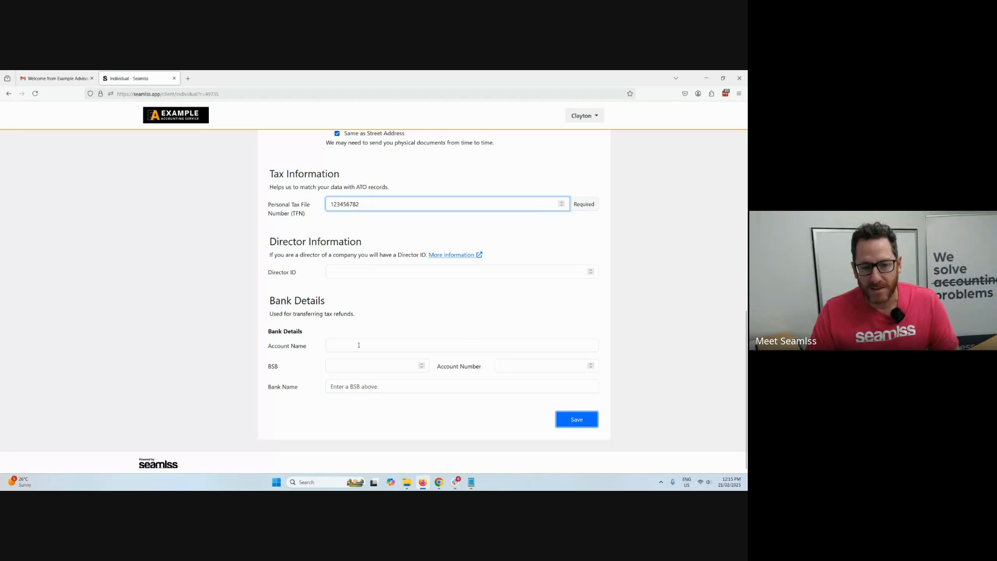
{"action": "left_click", "coordinate": [358, 345]}
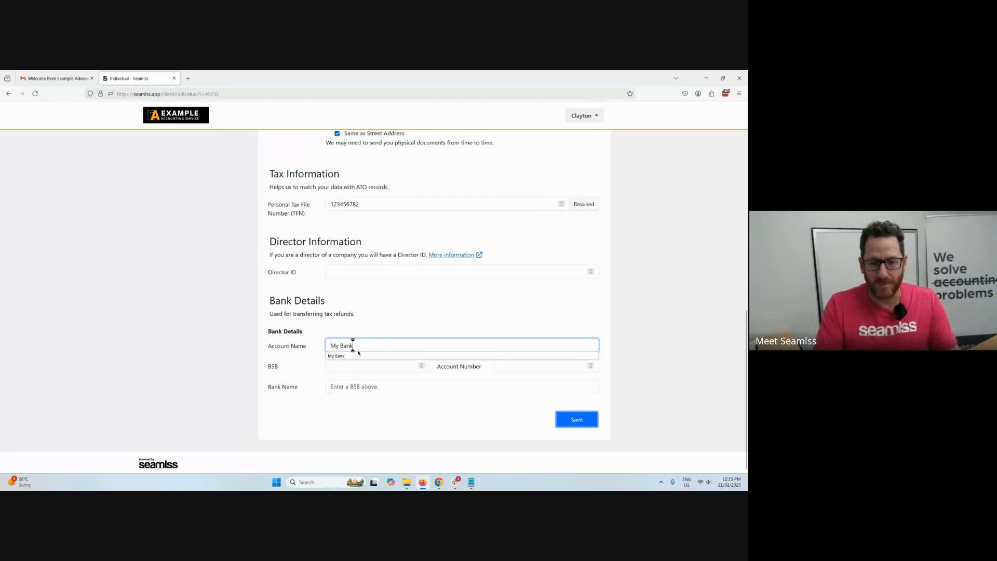
{"action": "key", "text": "Tab"}
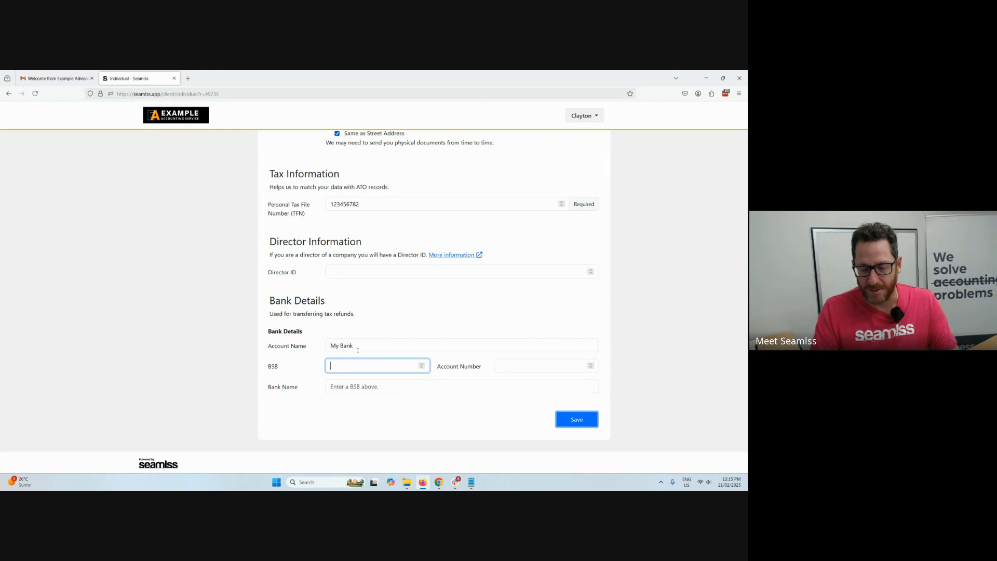
{"action": "key", "text": "Tab"}
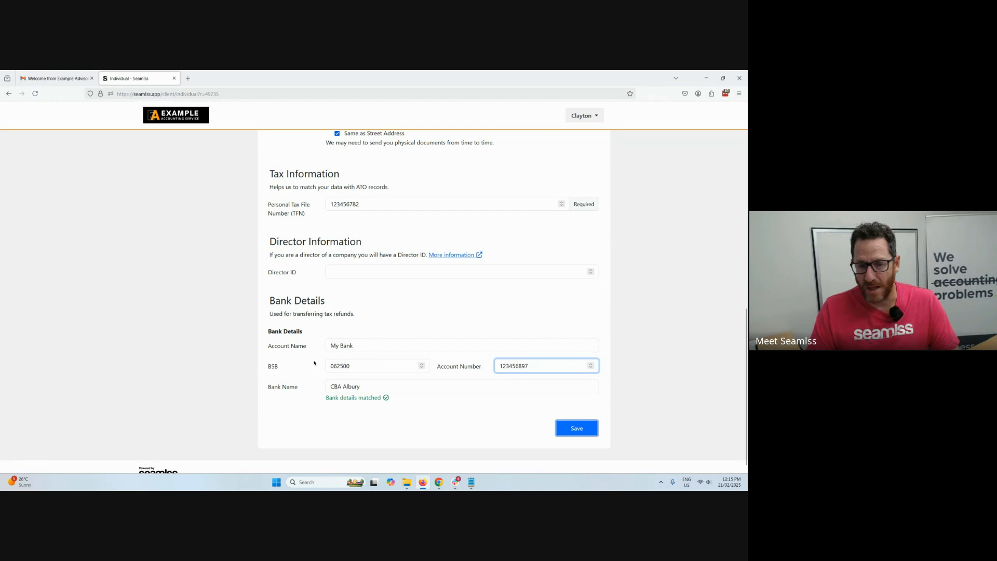
{"action": "left_click", "coordinate": [577, 428]}
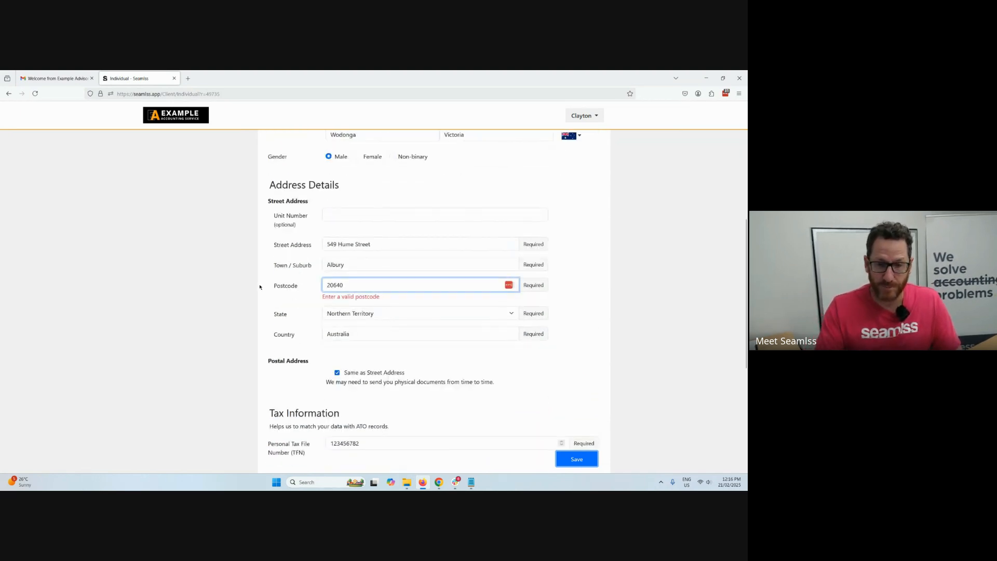
Correct the street address postcode and try to save the Individual form again.
{"action": "key", "text": "BackSpace"}
{"action": "key", "text": "BackSpace"}
{"action": "key", "text": "BackSpace"}
{"action": "key", "text": "BackSpace"}
{"action": "key", "text": "BackSpace"}
{"action": "type", "text": "2640"}
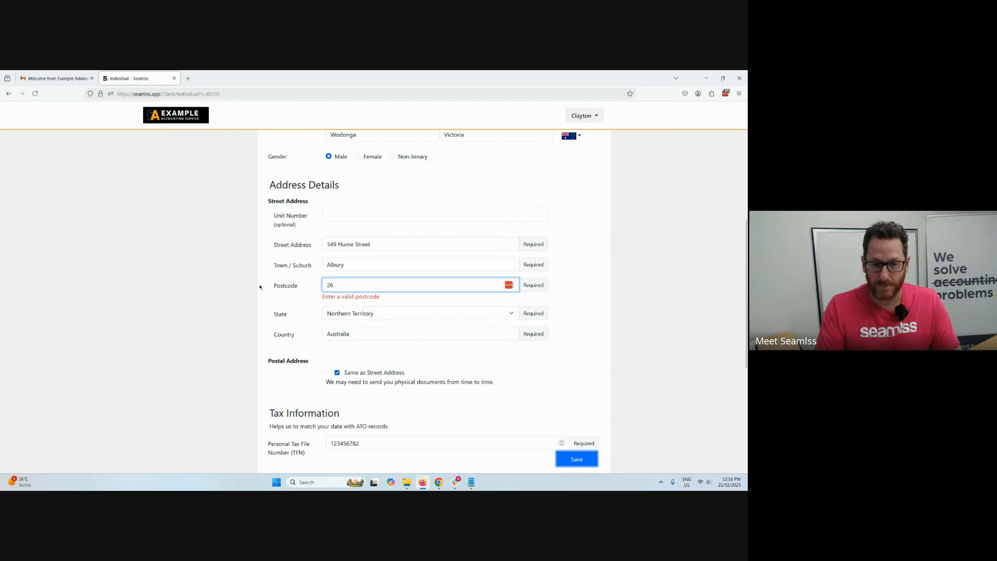
{"action": "left_click", "coordinate": [566, 466]}
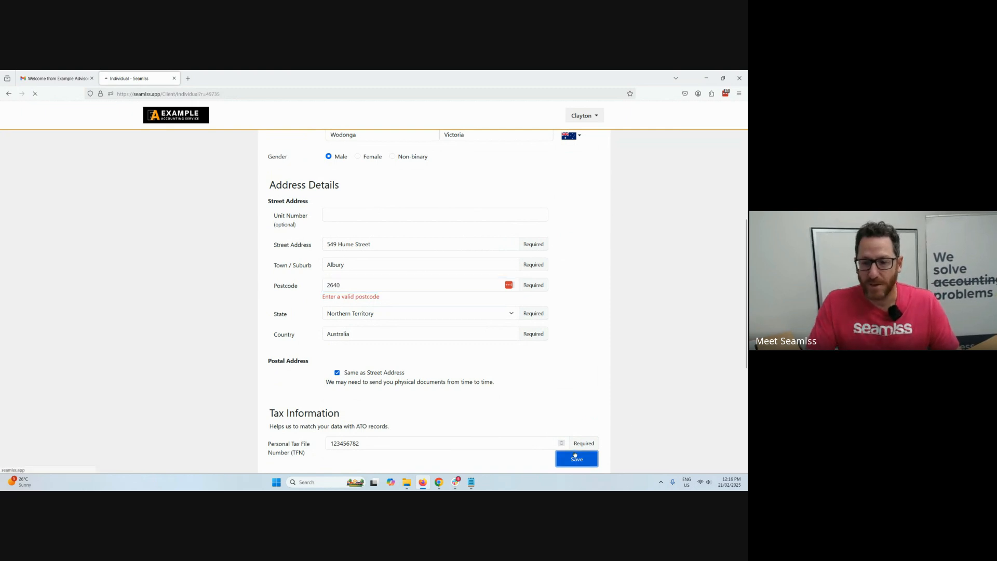
{"action": "scroll", "coordinate": [492, 353], "scroll_direction": "down", "scroll_amount": 4}
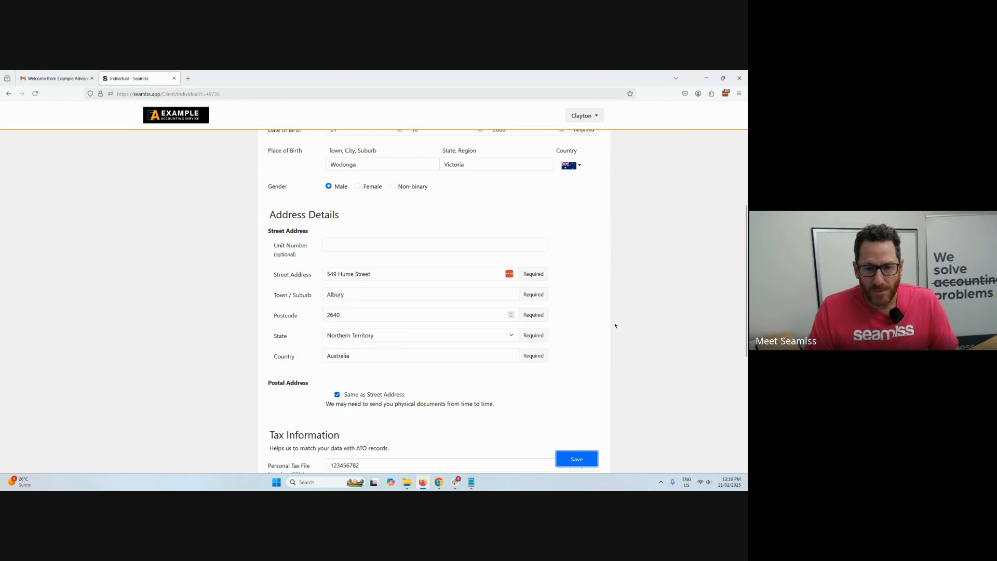
{"action": "scroll", "coordinate": [614, 327], "scroll_direction": "down", "scroll_amount": 3}
{"action": "scroll", "coordinate": [420, 255], "scroll_direction": "up", "scroll_amount": 3}
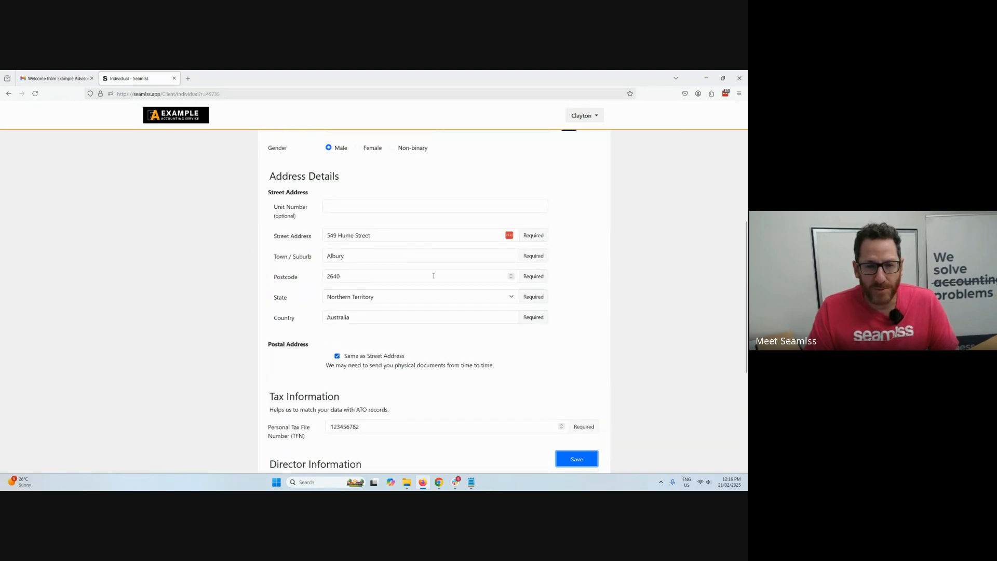
{"action": "left_click", "coordinate": [404, 275]}
{"action": "left_click", "coordinate": [576, 458]}
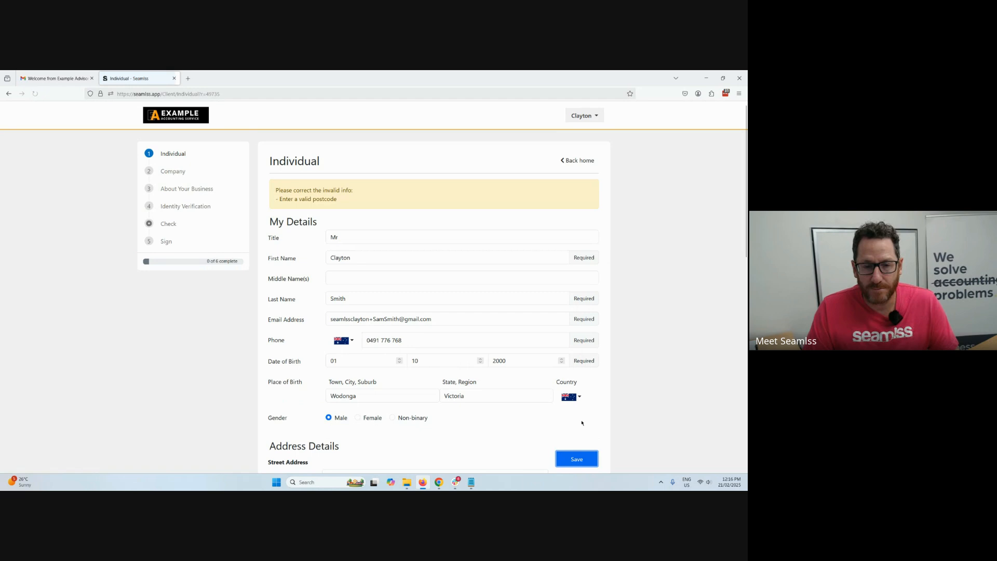
Clear and reselect Same as Street Address for the postal address, and save the Individual form.
{"action": "scroll", "coordinate": [411, 316], "scroll_direction": "down", "scroll_amount": 6}
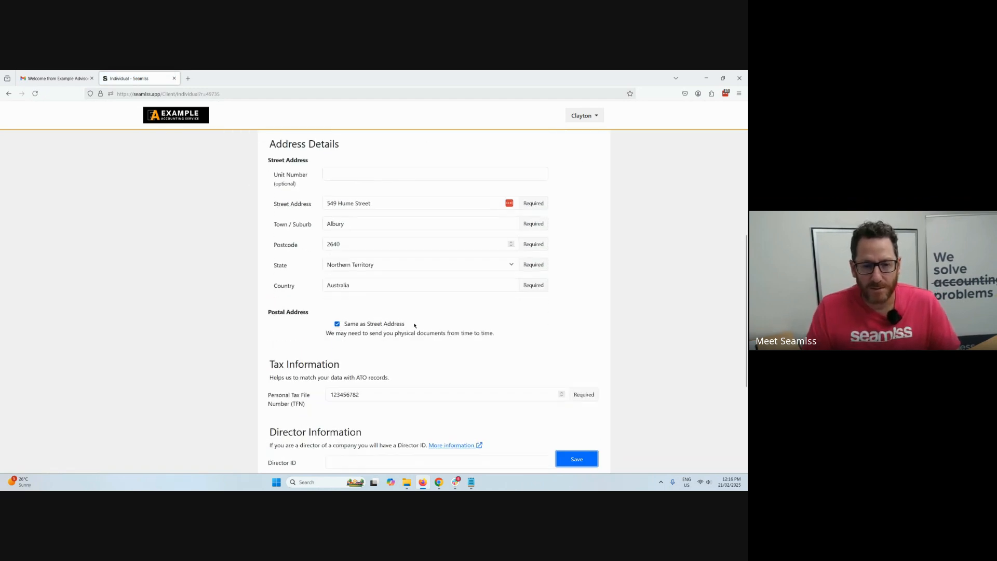
{"action": "left_click", "coordinate": [367, 279]}
{"action": "left_click", "coordinate": [367, 279]}
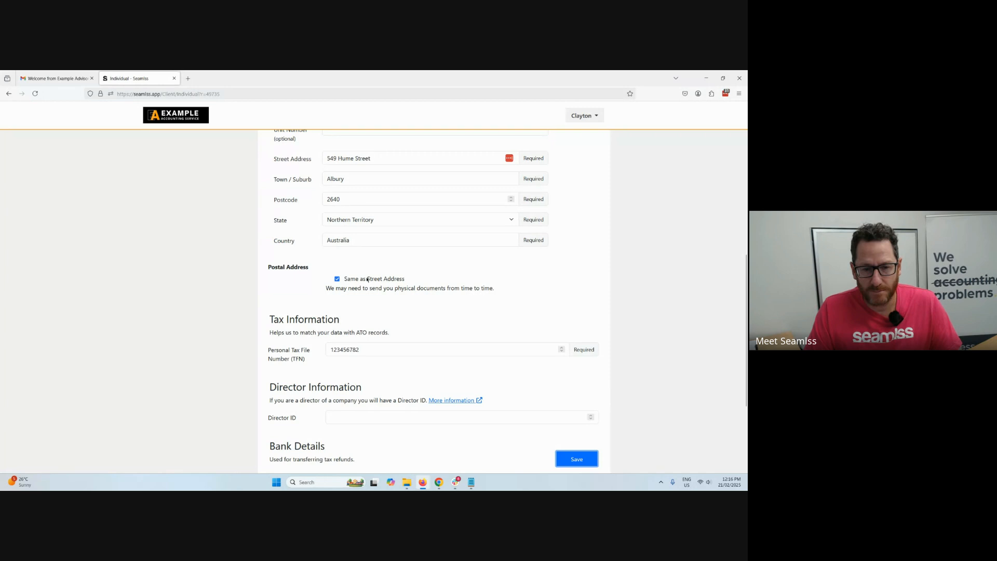
{"action": "left_click", "coordinate": [368, 279]}
{"action": "left_click", "coordinate": [367, 280]}
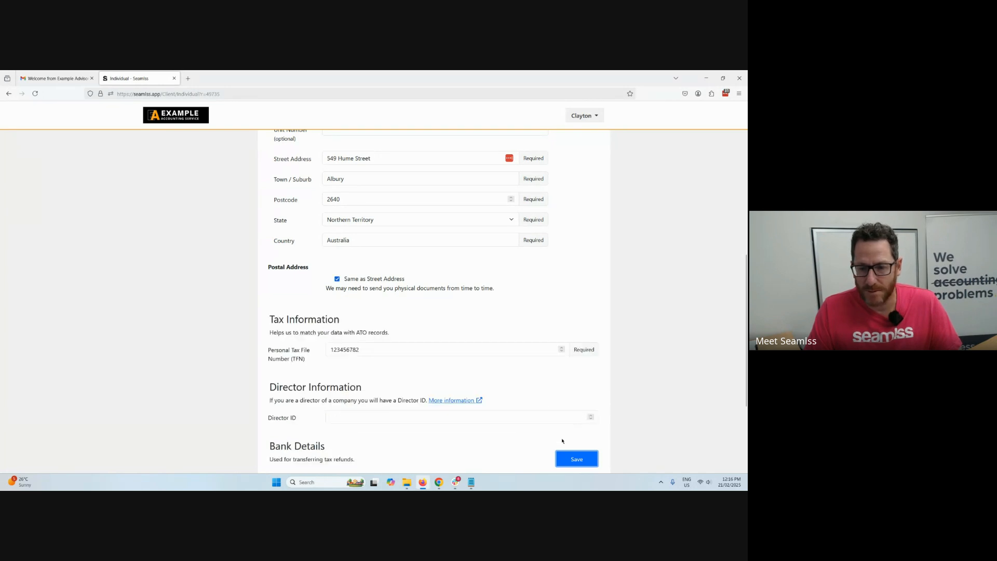
{"action": "left_click", "coordinate": [576, 459]}
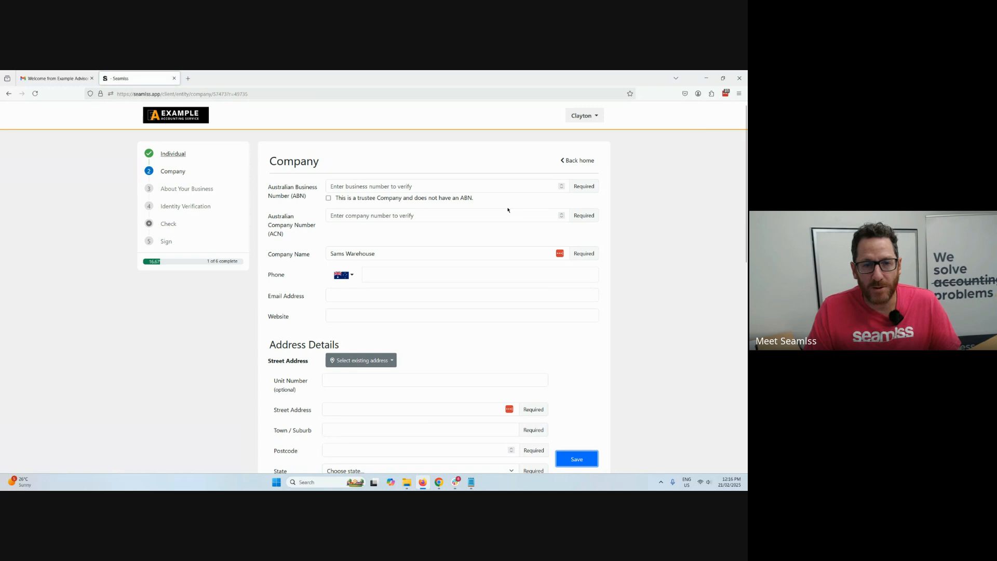
Enter the company's ABN in the Company form and select the matching SAM TRANSPORT AND WAREHOUSE SOLUTIONS PTY LTD record.
{"action": "key", "text": "alt+Tab"}
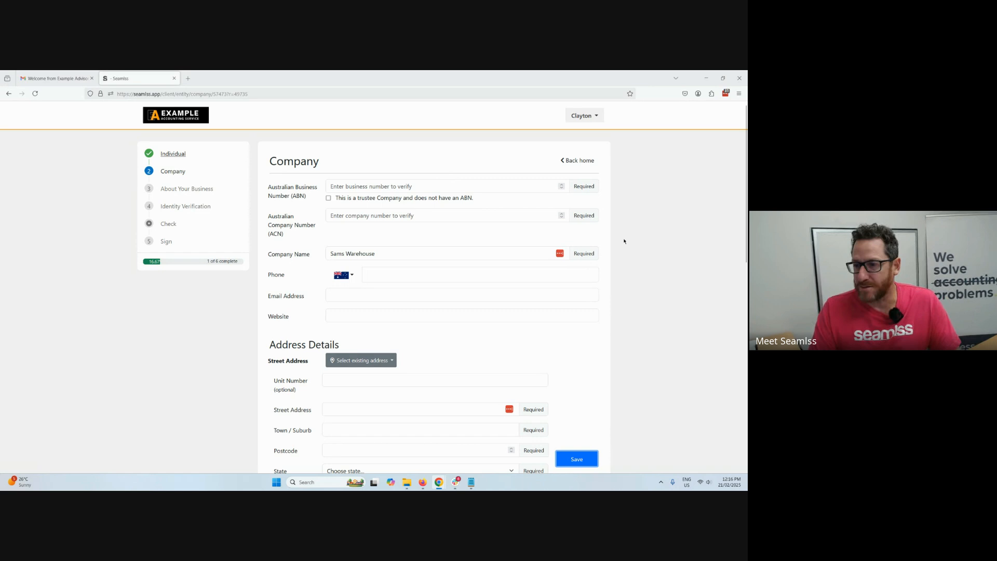
{"action": "left_click", "coordinate": [366, 186]}
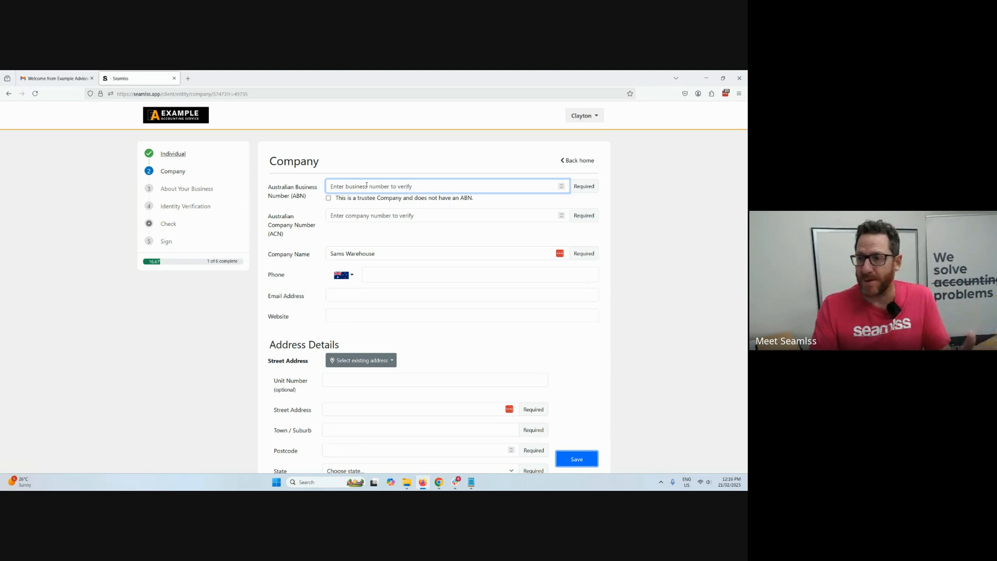
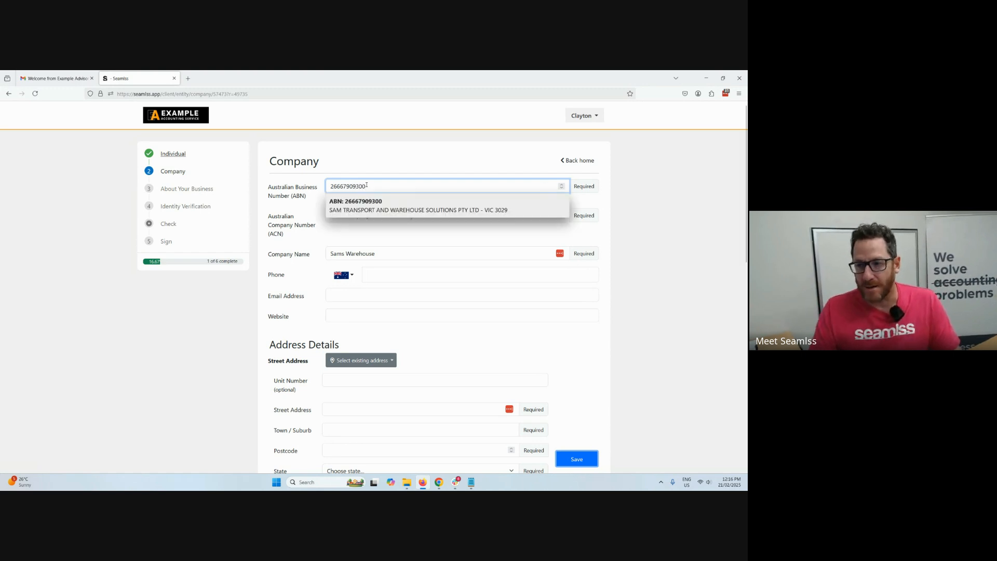
{"action": "left_click", "coordinate": [381, 206]}
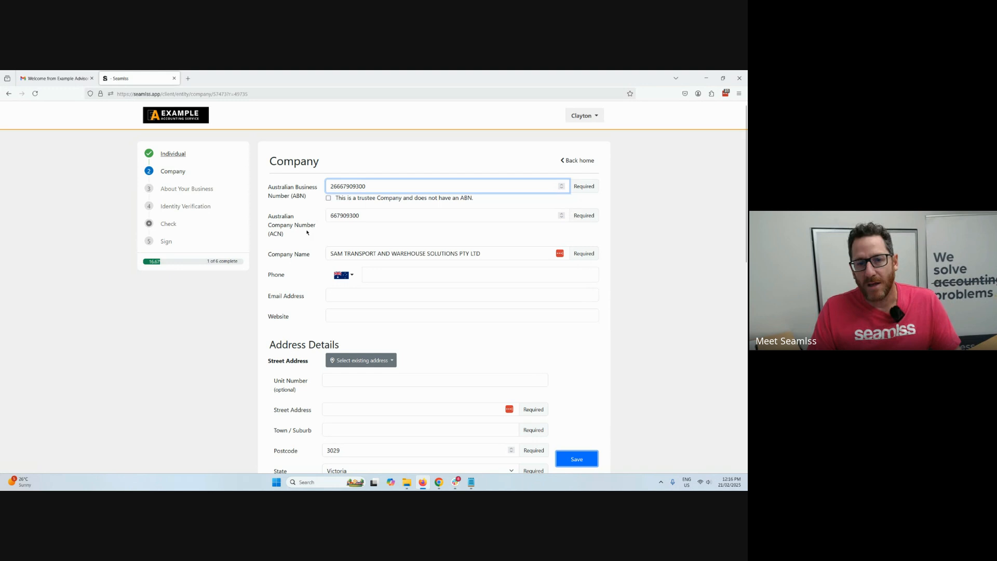
Fill the company's street address by using the client's existing address.
{"action": "scroll", "coordinate": [412, 274], "scroll_direction": "down", "scroll_amount": 3}
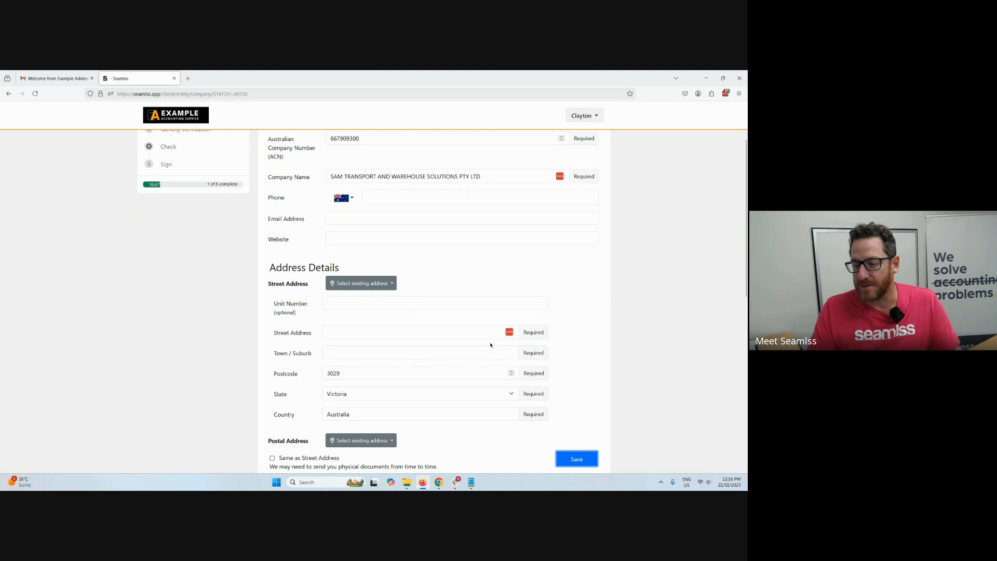
{"action": "left_click", "coordinate": [363, 283]}
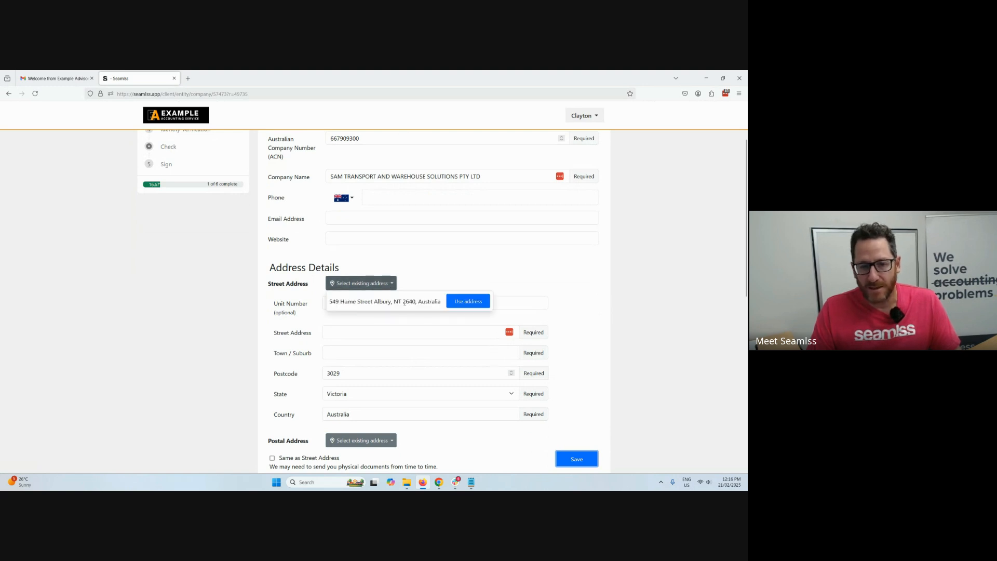
{"action": "left_click", "coordinate": [468, 300]}
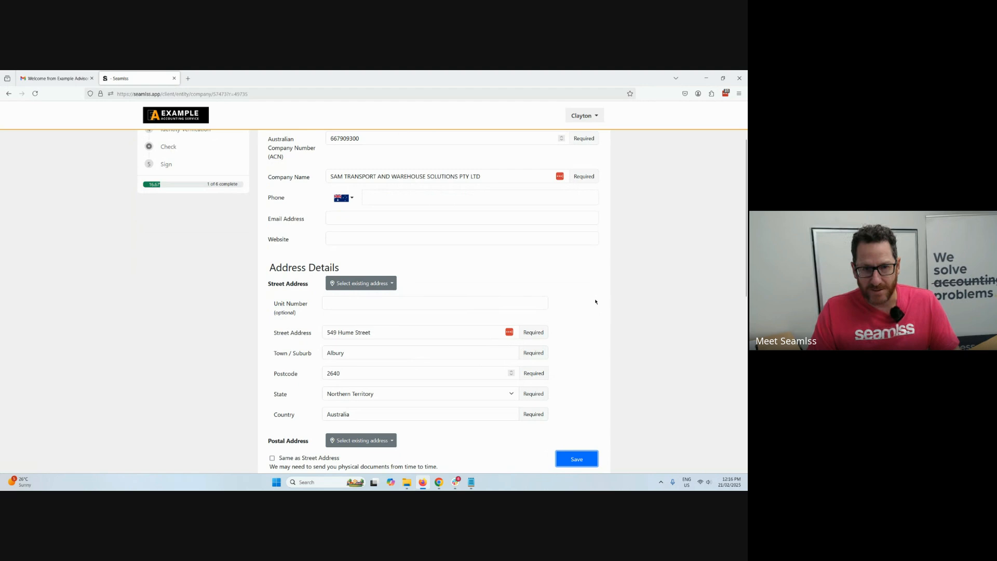
Set the company's postal address to Same as Street Address and enter its tax file number.
{"action": "scroll", "coordinate": [589, 291], "scroll_direction": "down", "scroll_amount": 4}
{"action": "left_click", "coordinate": [272, 227]}
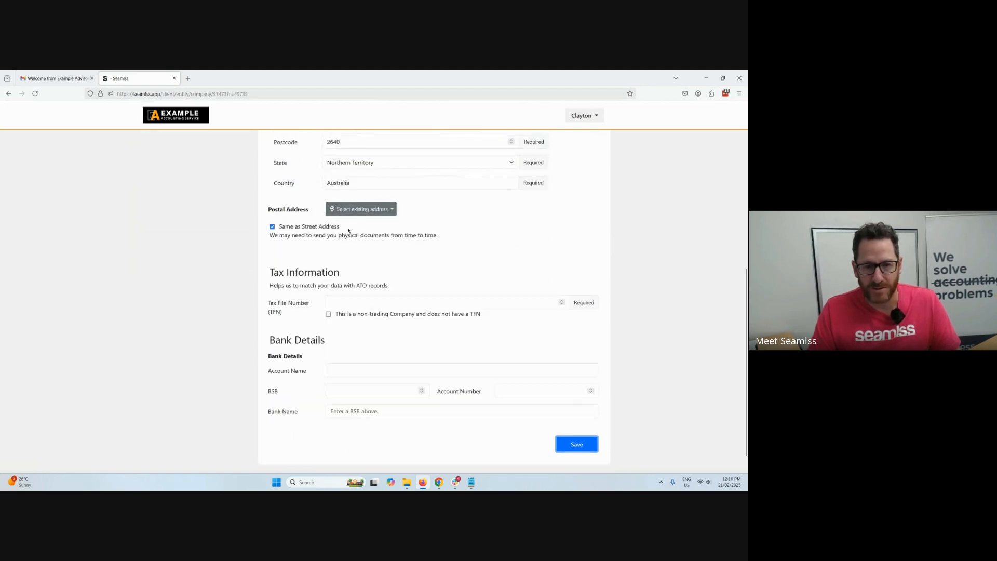
{"action": "scroll", "coordinate": [391, 265], "scroll_direction": "down", "scroll_amount": 1}
{"action": "left_click", "coordinate": [374, 279]}
{"action": "type", "text": "123456782"}
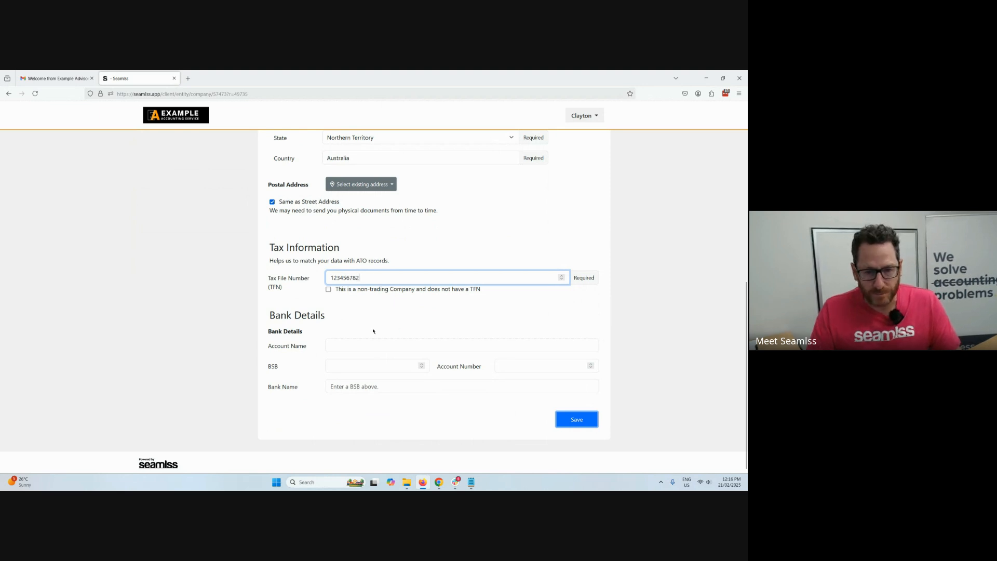
Fill in the company's bank details with account name Bank, the BSB and the account number, and save the Company form.
{"action": "left_click", "coordinate": [358, 343]}
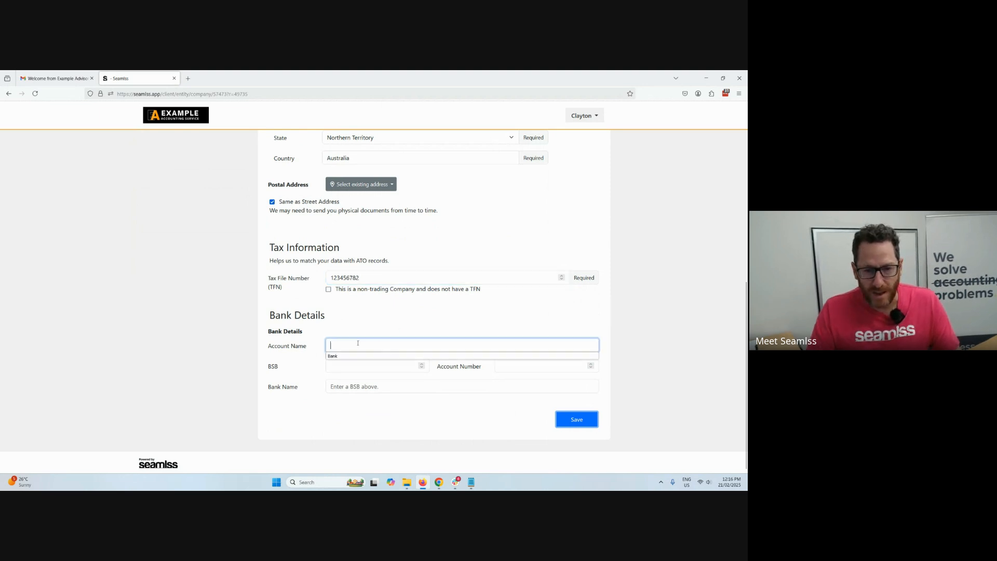
{"action": "left_click", "coordinate": [340, 356]}
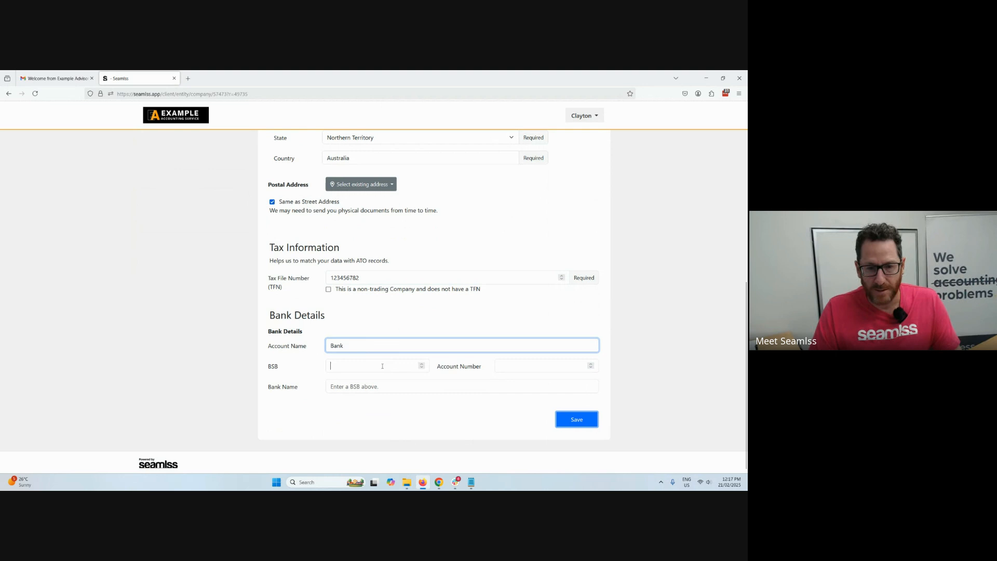
{"action": "left_click", "coordinate": [383, 366]}
{"action": "type", "text": "633000"}
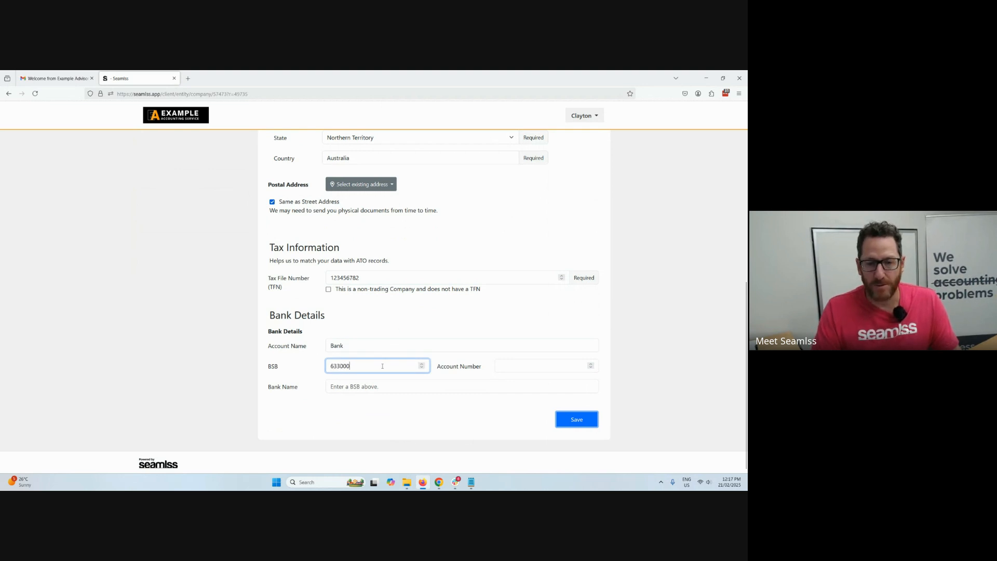
{"action": "key", "text": "Tab"}
{"action": "type", "text": "123456789"}
{"action": "left_click", "coordinate": [577, 428]}
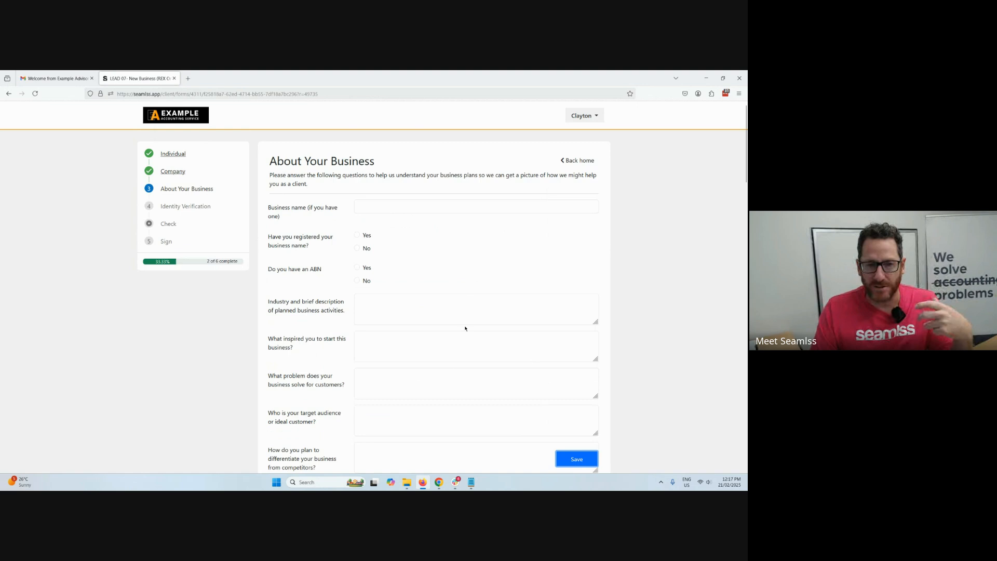
Enter Sam Warehouse as the business name, answer Yes to a registered business name and No to having an ABN.
{"action": "left_click", "coordinate": [391, 205]}
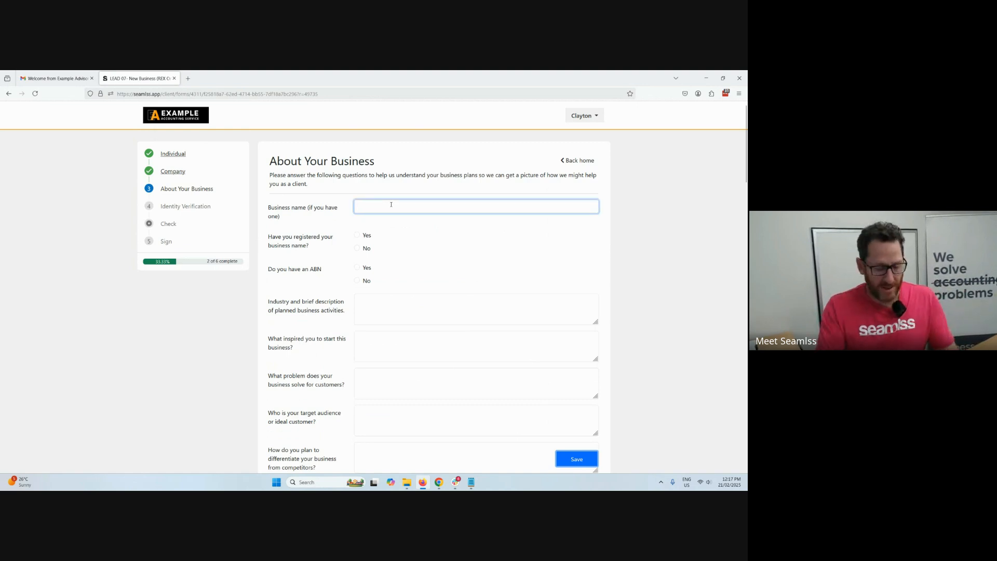
{"action": "type", "text": "Sam Wa"}
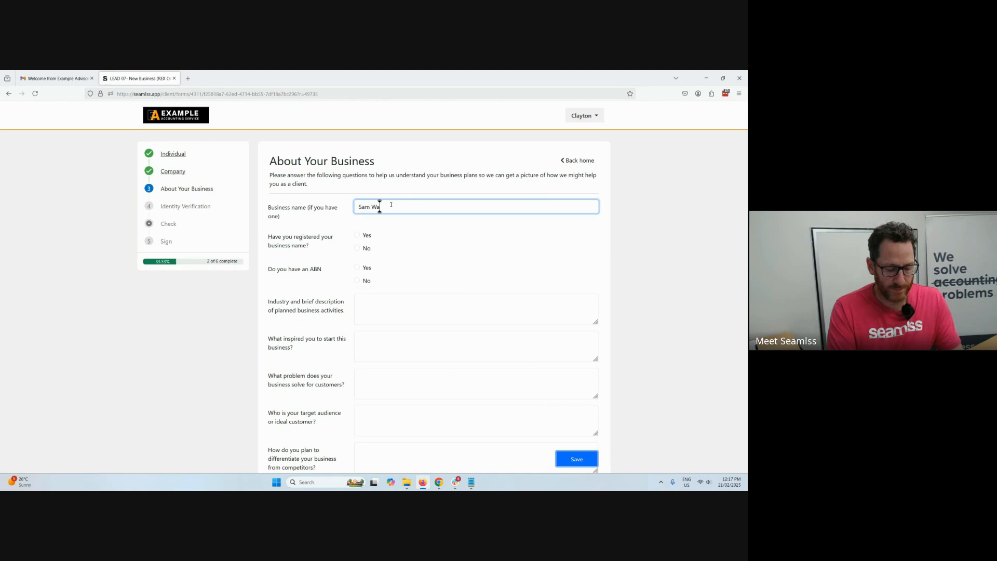
{"action": "type", "text": "rehouse"}
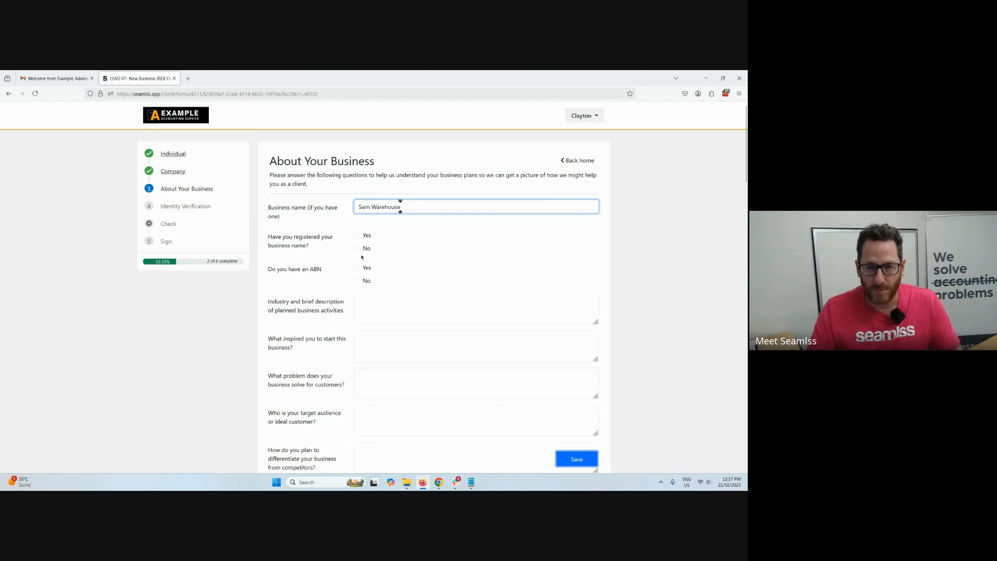
{"action": "left_click", "coordinate": [357, 235]}
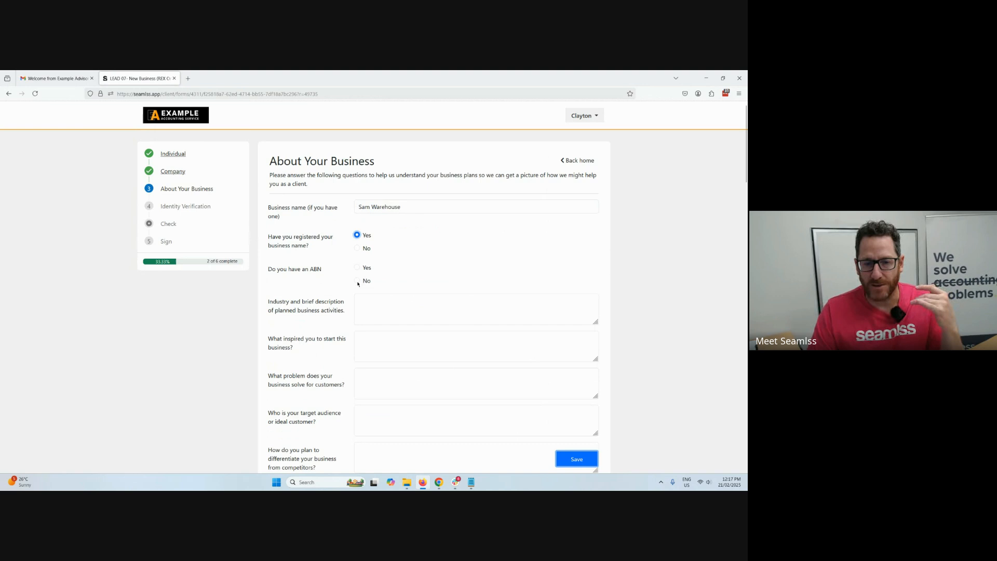
{"action": "left_click", "coordinate": [358, 281]}
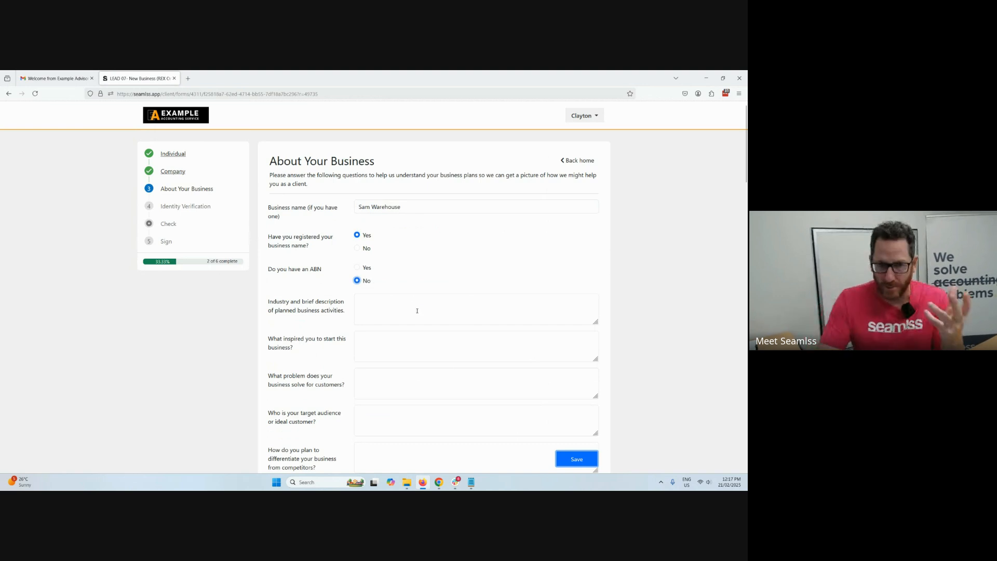
Choose Trust as the business structure and Email as the preferred contact method, and save the About Your Business form.
{"action": "scroll", "coordinate": [385, 291], "scroll_direction": "down", "scroll_amount": 4}
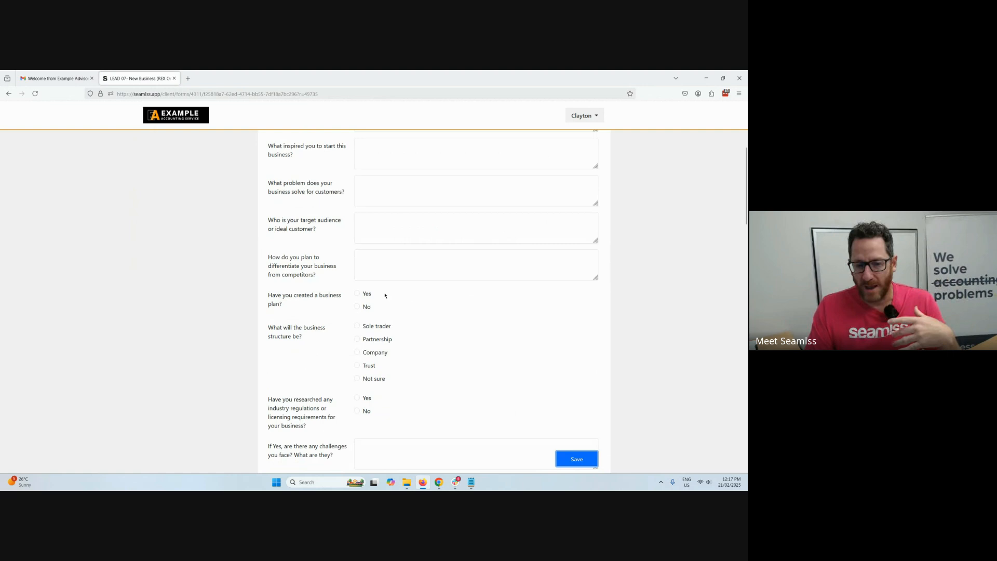
{"action": "left_click", "coordinate": [370, 366]}
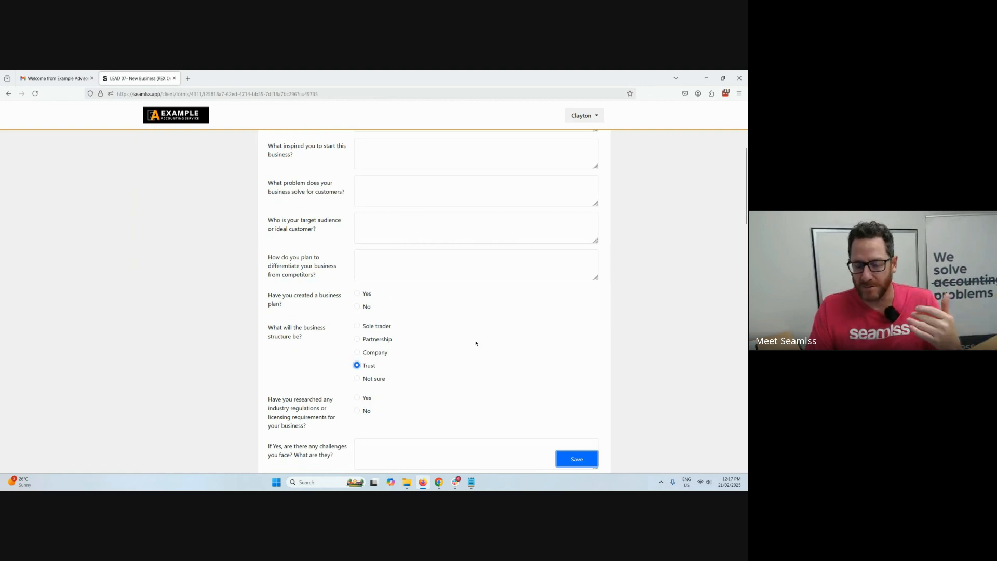
{"action": "scroll", "coordinate": [570, 393], "scroll_direction": "down", "scroll_amount": 12}
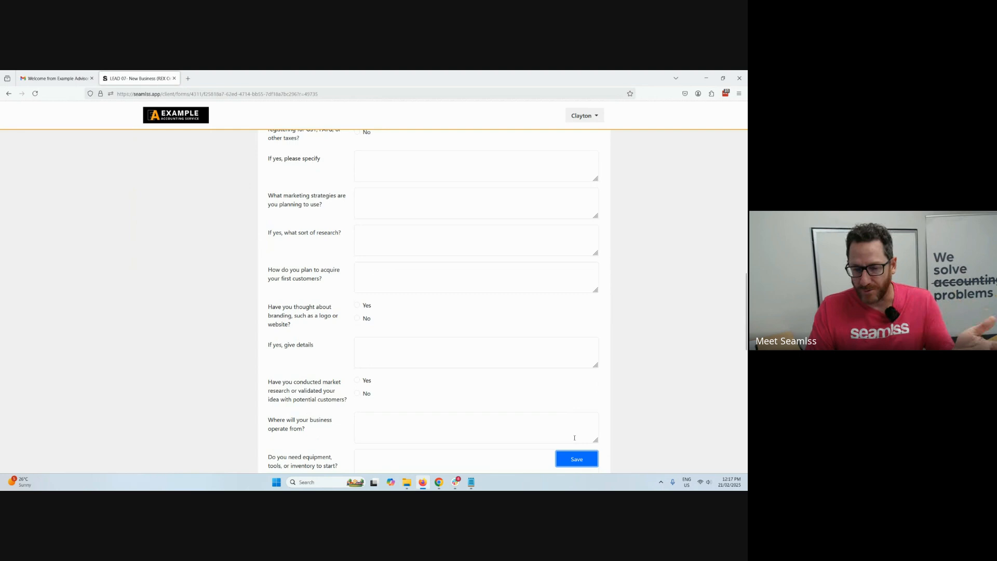
{"action": "left_click", "coordinate": [575, 459]}
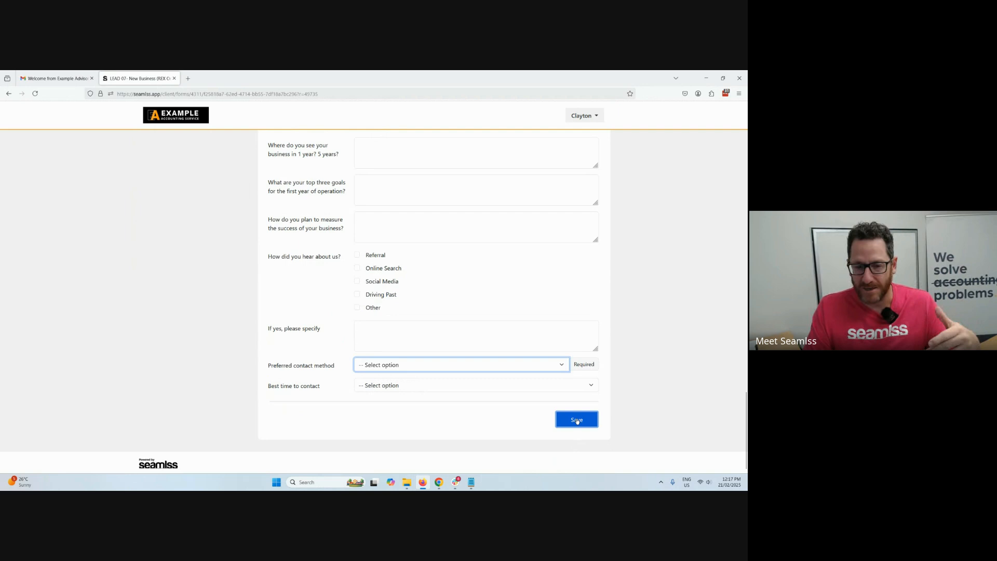
{"action": "left_click", "coordinate": [537, 364]}
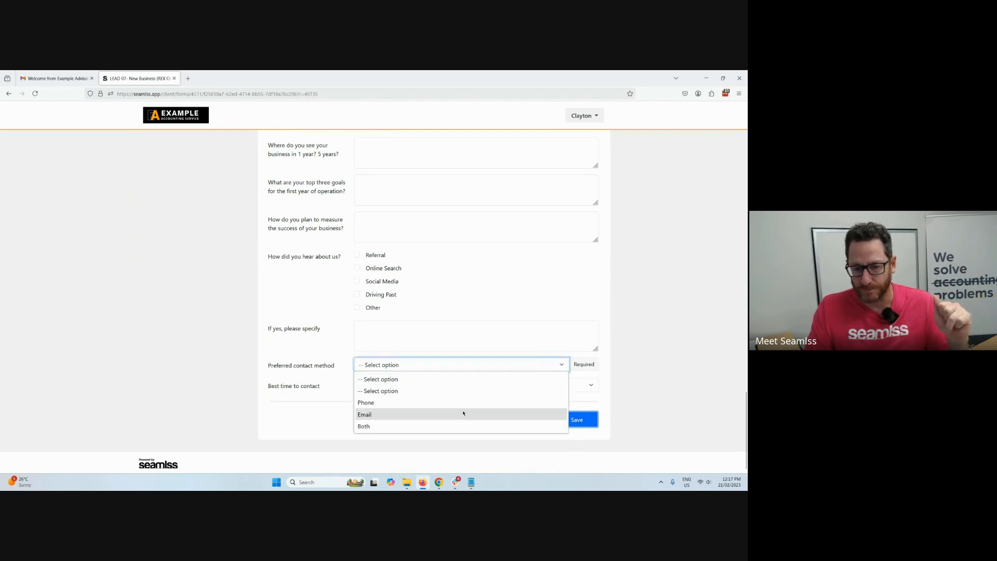
{"action": "left_click", "coordinate": [463, 414]}
{"action": "left_click", "coordinate": [592, 419]}
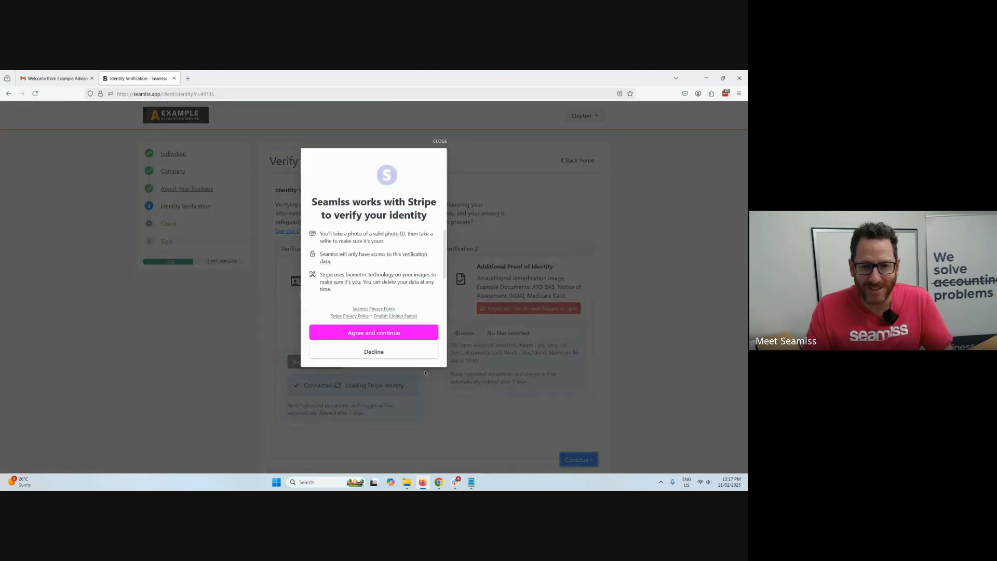
Agree to the Stripe identity check, submit the verification and close its dialog.
{"action": "left_click", "coordinate": [389, 333]}
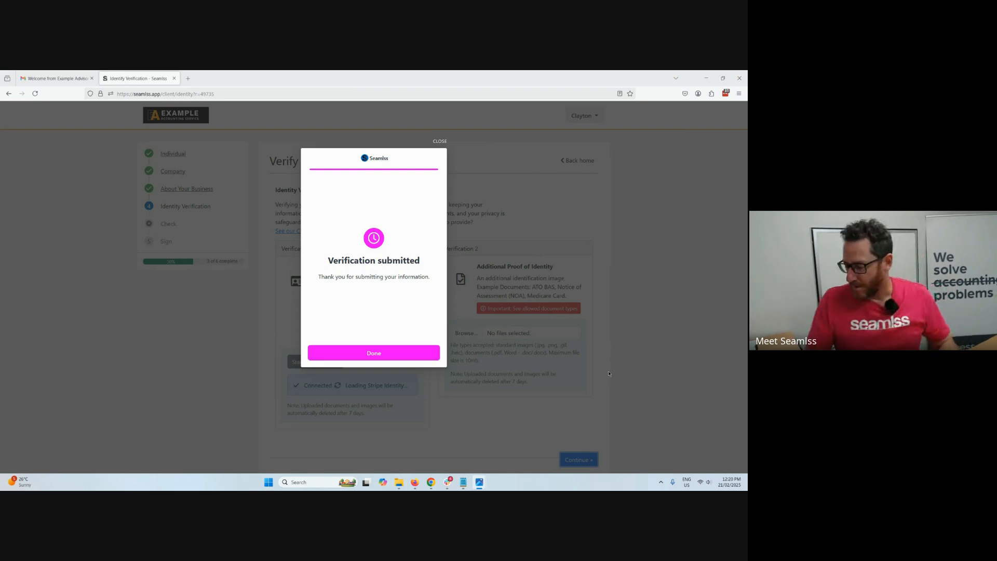
{"action": "left_click", "coordinate": [396, 356]}
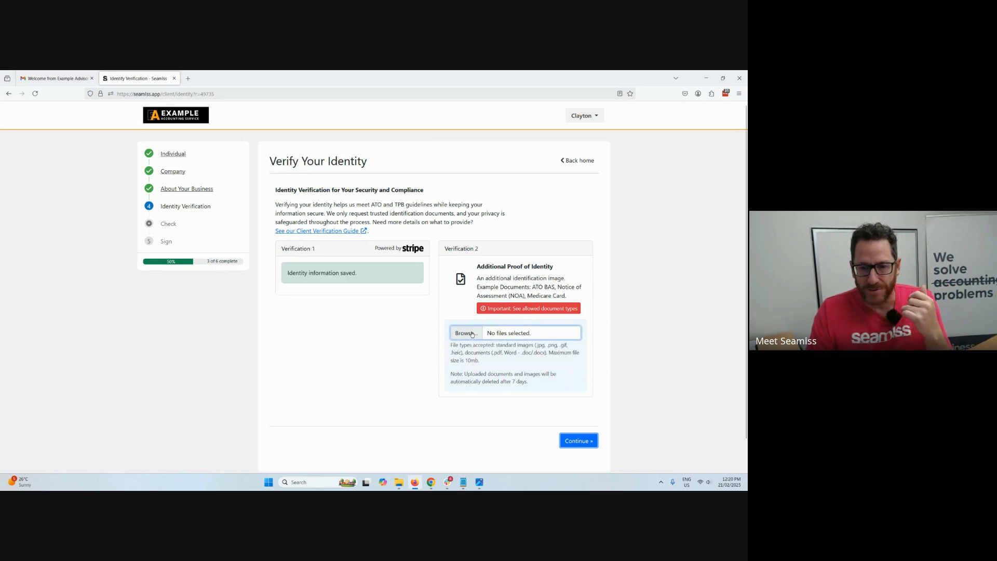
Upload the ATO Pre-fill example PDF as additional proof of identity and continue to the Check stage.
{"action": "left_click", "coordinate": [471, 333]}
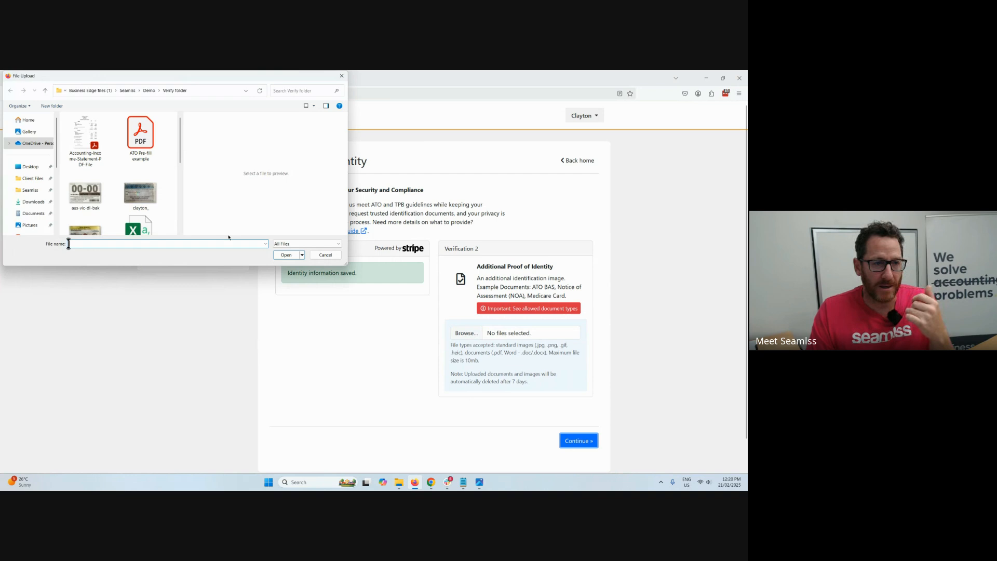
{"action": "left_click_drag", "start_coordinate": [344, 266], "coordinate": [347, 374]}
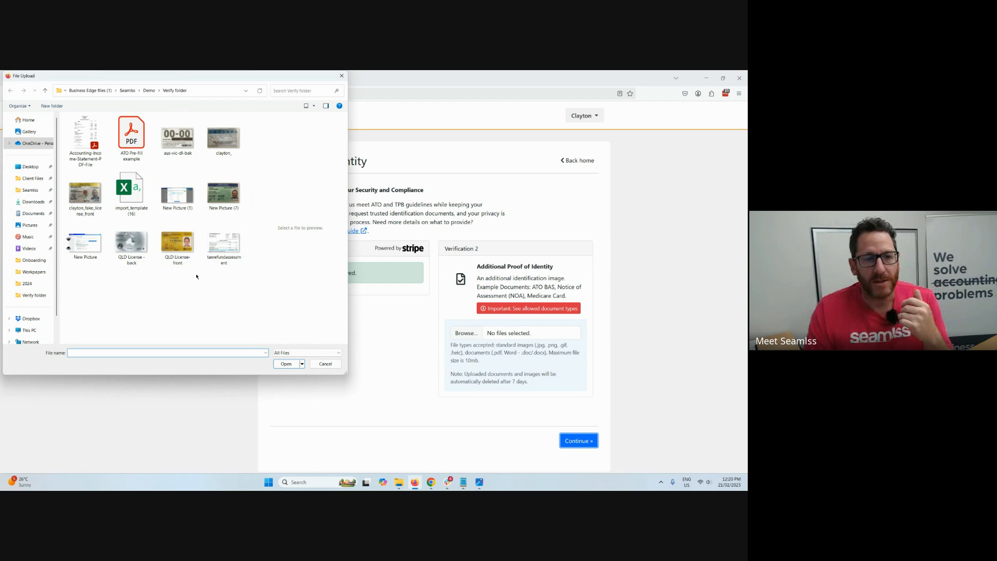
{"action": "left_click", "coordinate": [132, 136]}
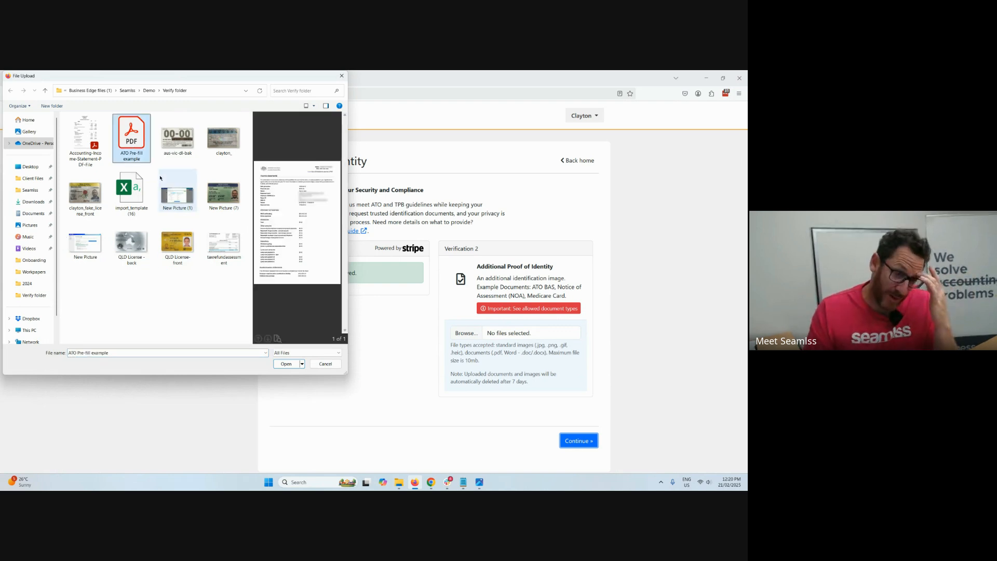
{"action": "left_click", "coordinate": [286, 364]}
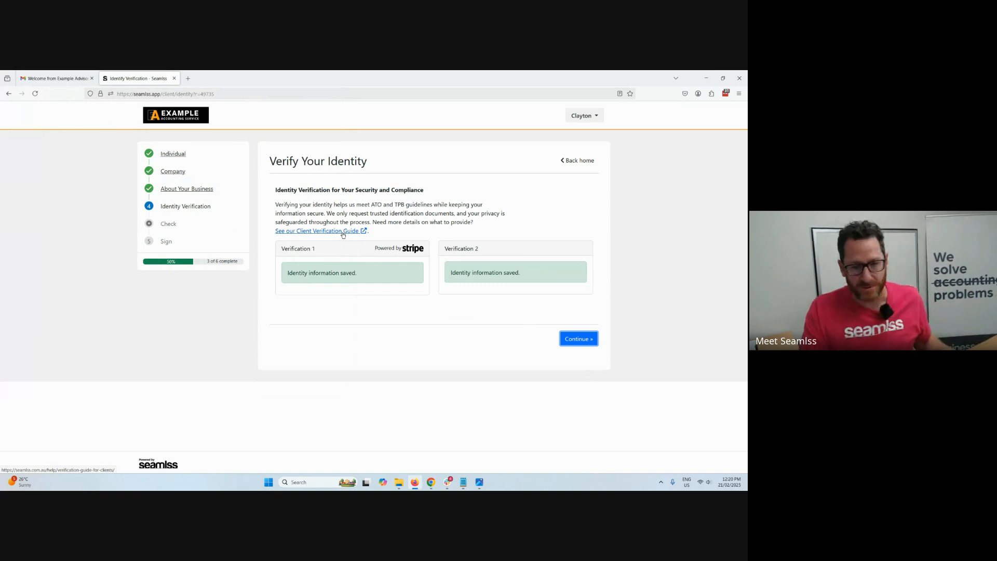
{"action": "left_click", "coordinate": [592, 347]}
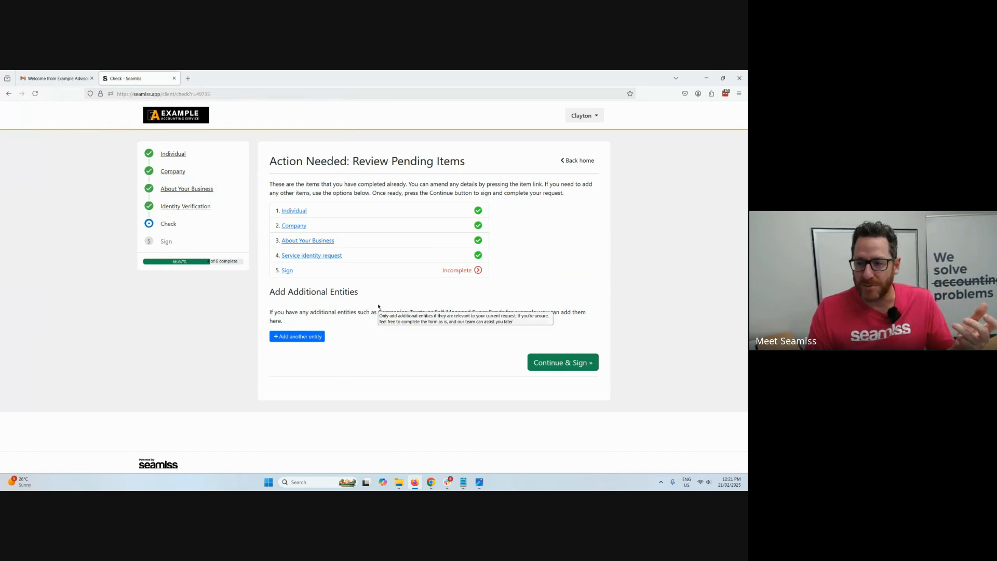
Show the additional entity types, and continue to the Sign stage to review the engagement letter.
{"action": "left_click", "coordinate": [311, 336]}
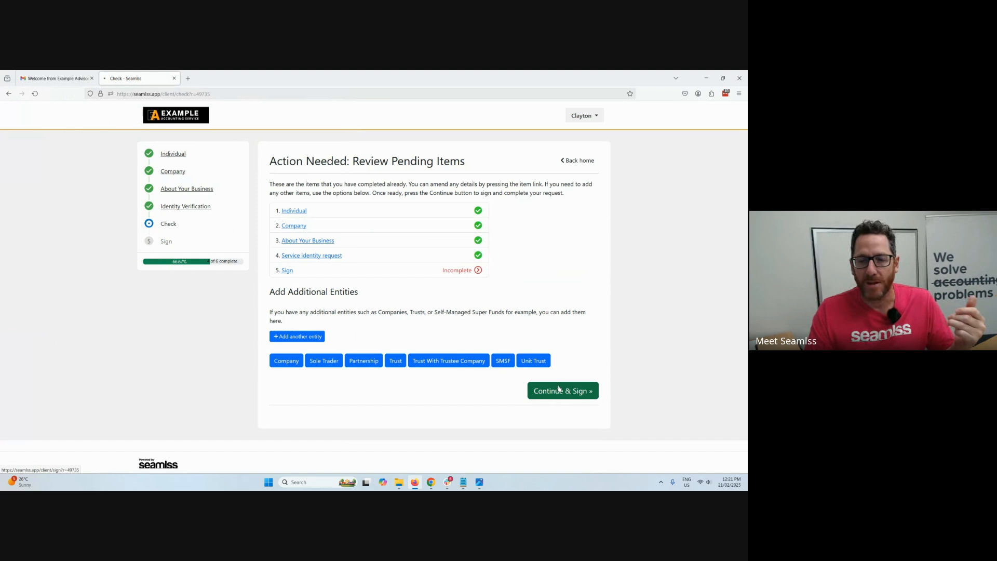
{"action": "left_click", "coordinate": [559, 388]}
{"action": "scroll", "coordinate": [626, 340], "scroll_direction": "down", "scroll_amount": 1}
{"action": "scroll", "coordinate": [627, 340], "scroll_direction": "down", "scroll_amount": 3}
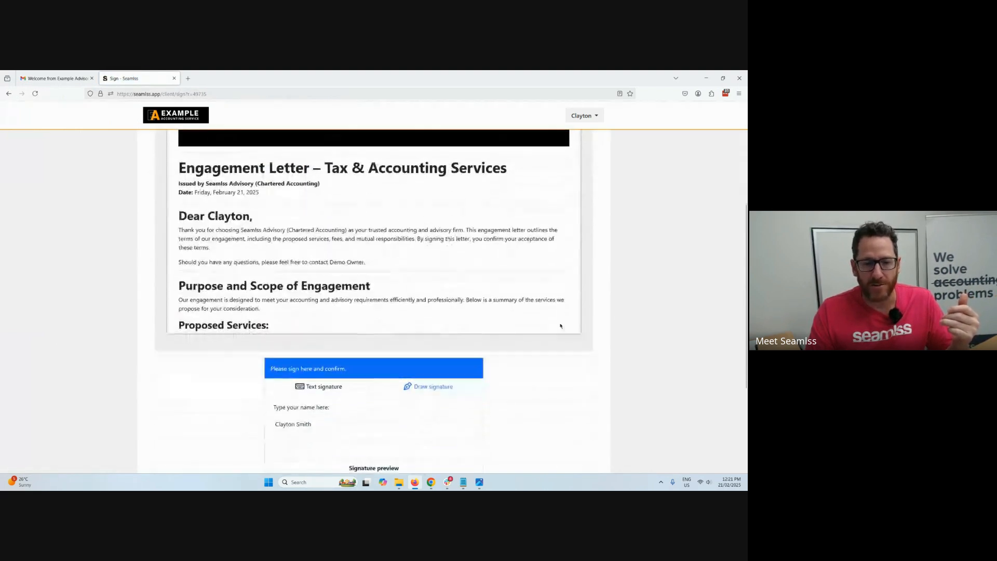
{"action": "scroll", "coordinate": [409, 261], "scroll_direction": "down", "scroll_amount": 8}
{"action": "scroll", "coordinate": [409, 261], "scroll_direction": "down", "scroll_amount": 8}
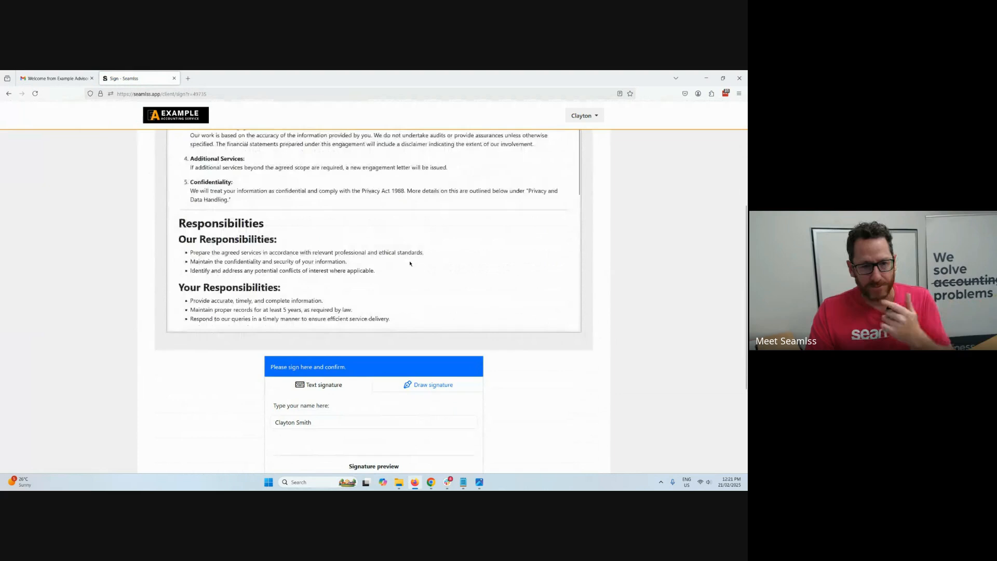
{"action": "scroll", "coordinate": [574, 356], "scroll_direction": "down", "scroll_amount": 4}
View the draw option, sign the engagement letter with the prefilled text signature instead, and complete the request.
{"action": "left_click", "coordinate": [435, 236]}
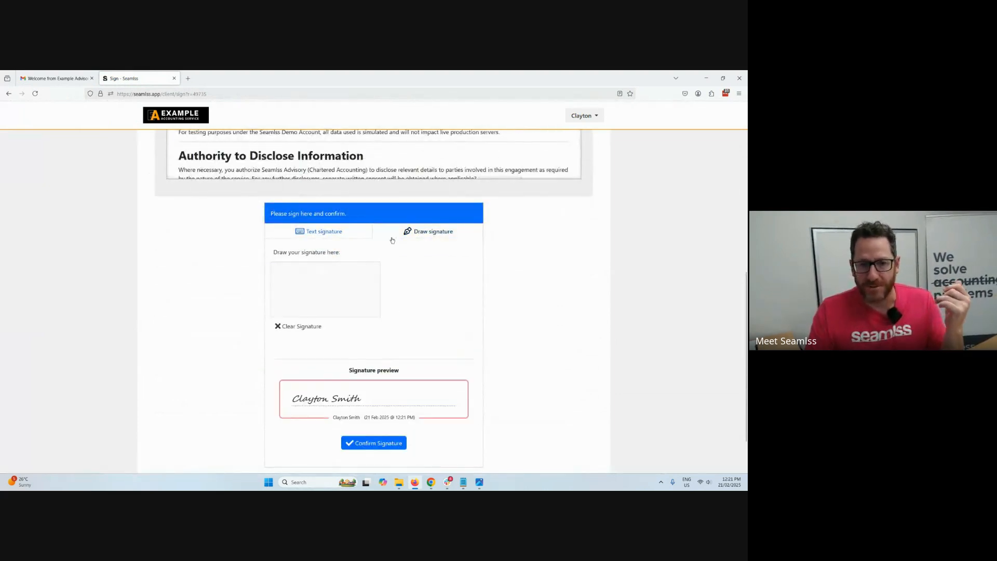
{"action": "left_click", "coordinate": [338, 234]}
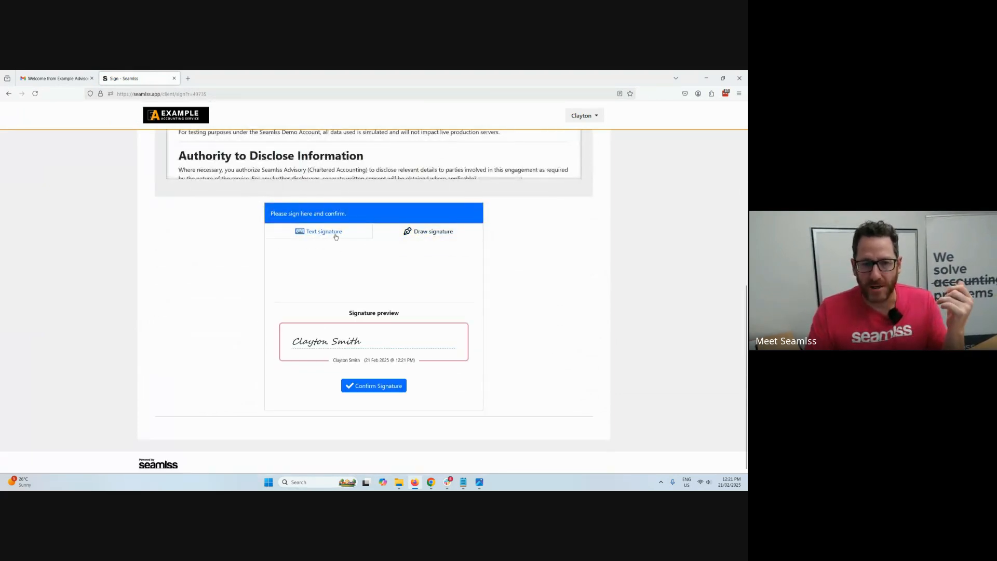
{"action": "left_click", "coordinate": [380, 389]}
{"action": "scroll", "coordinate": [378, 338], "scroll_direction": "down", "scroll_amount": 3}
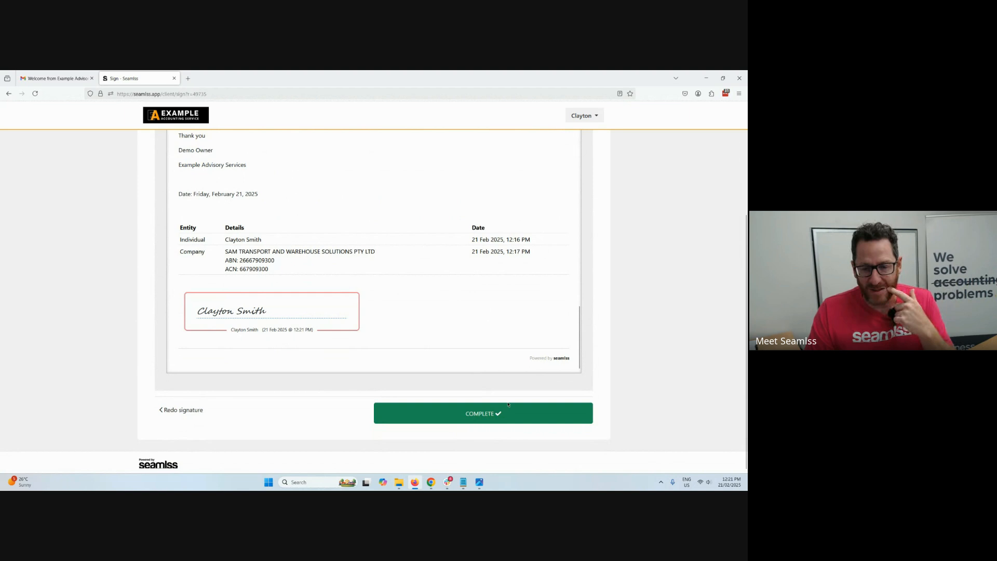
{"action": "left_click", "coordinate": [509, 411]}
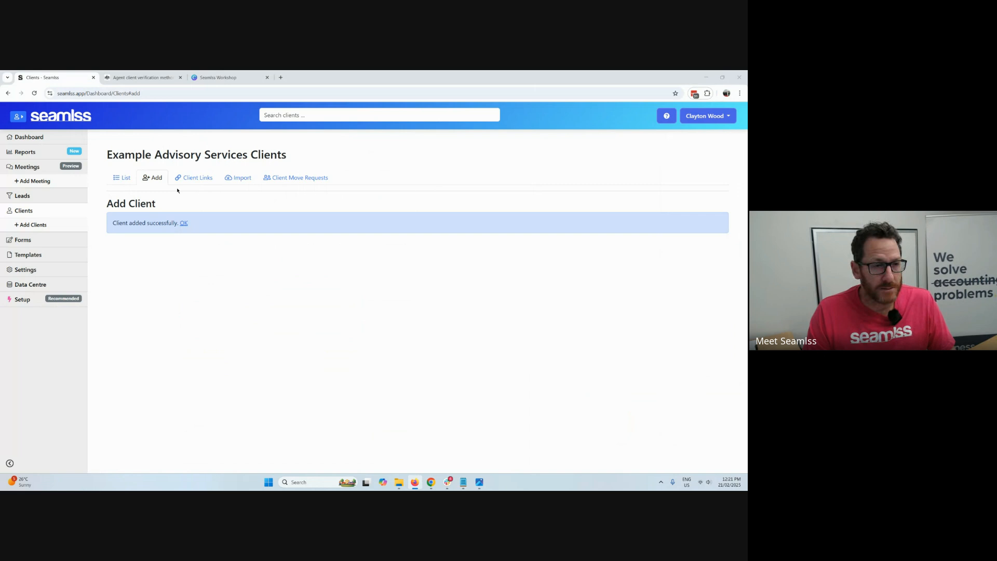
Switch to the practice's Seamlss dashboard in Chrome, check Actioned Requests and Follow Ups for the client's submission, and reload the page.
{"action": "left_click", "coordinate": [29, 137]}
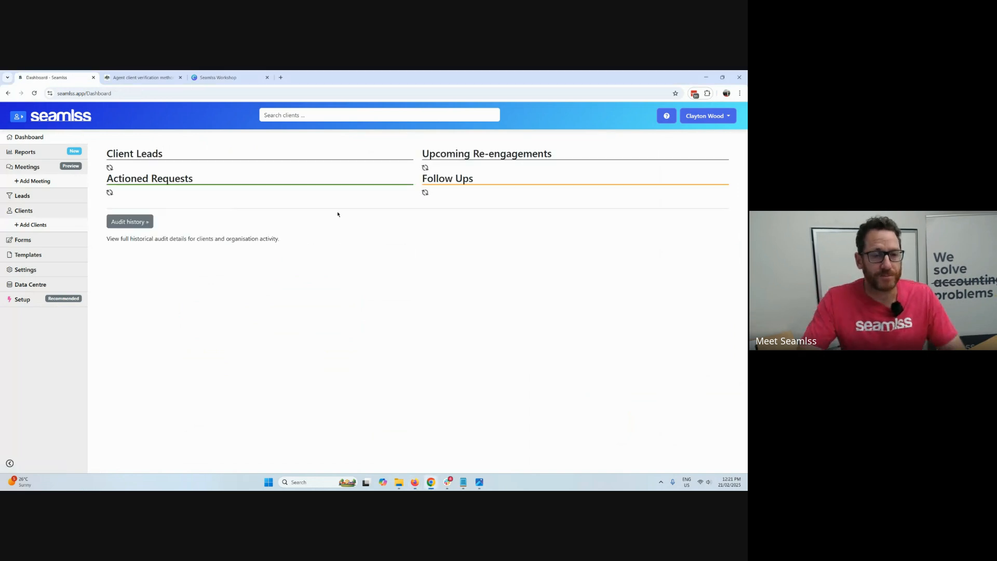
{"action": "scroll", "coordinate": [363, 224], "scroll_direction": "down", "scroll_amount": 4}
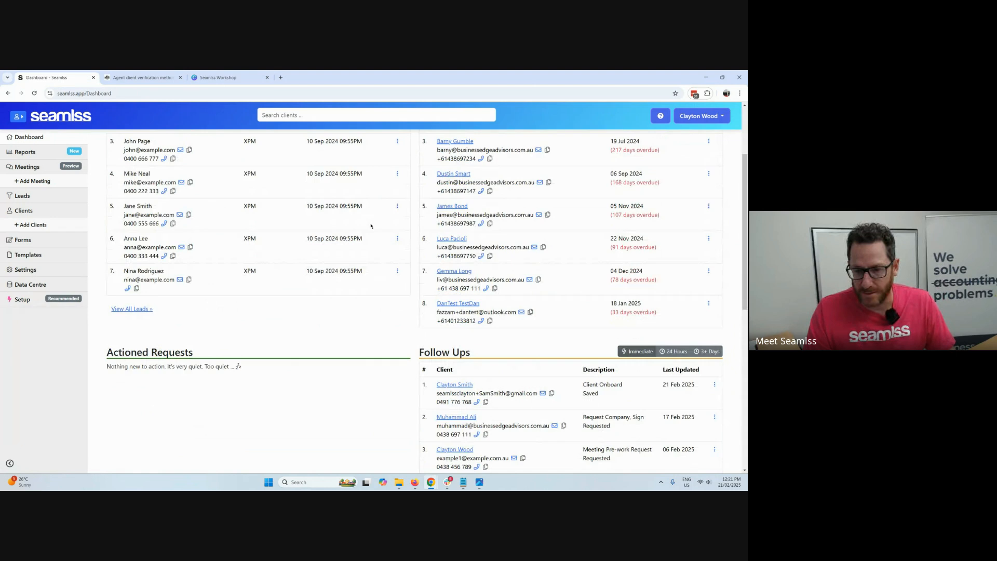
{"action": "scroll", "coordinate": [372, 226], "scroll_direction": "down", "scroll_amount": 1}
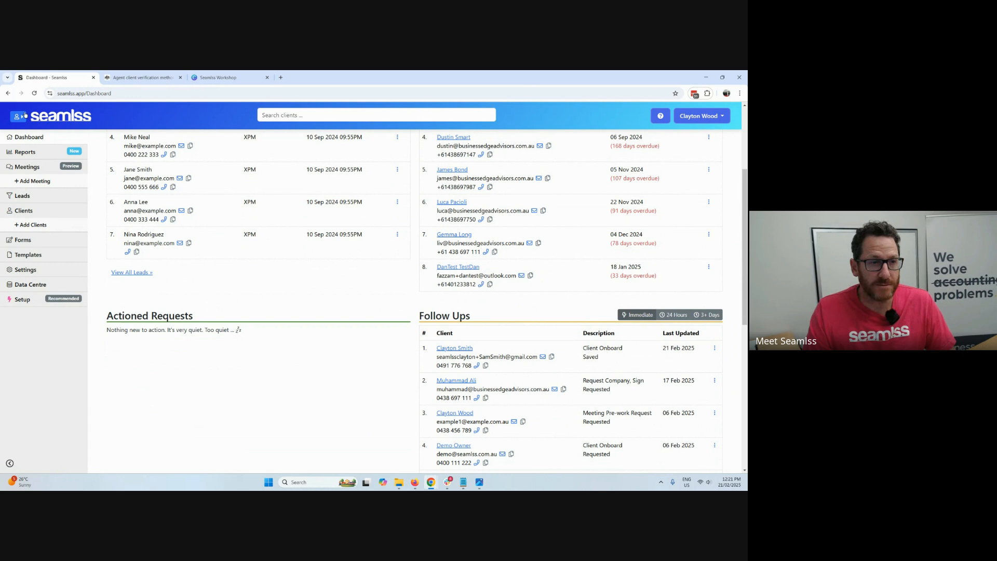
{"action": "left_click", "coordinate": [34, 93]}
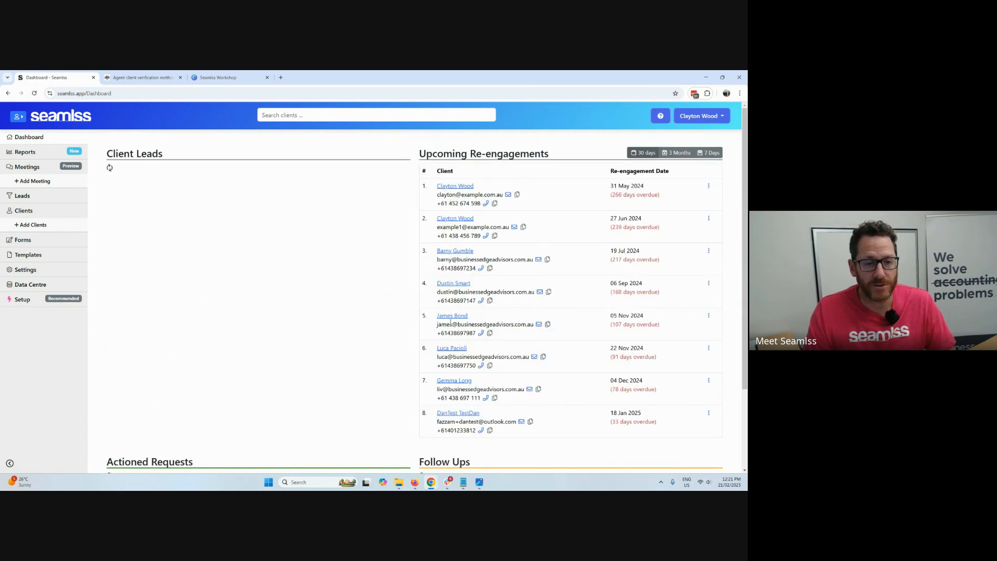
Reload the practice dashboard and check Actioned Requests and Follow Ups for the client's submitted onboarding.
{"action": "scroll", "coordinate": [450, 322], "scroll_direction": "down", "scroll_amount": 3}
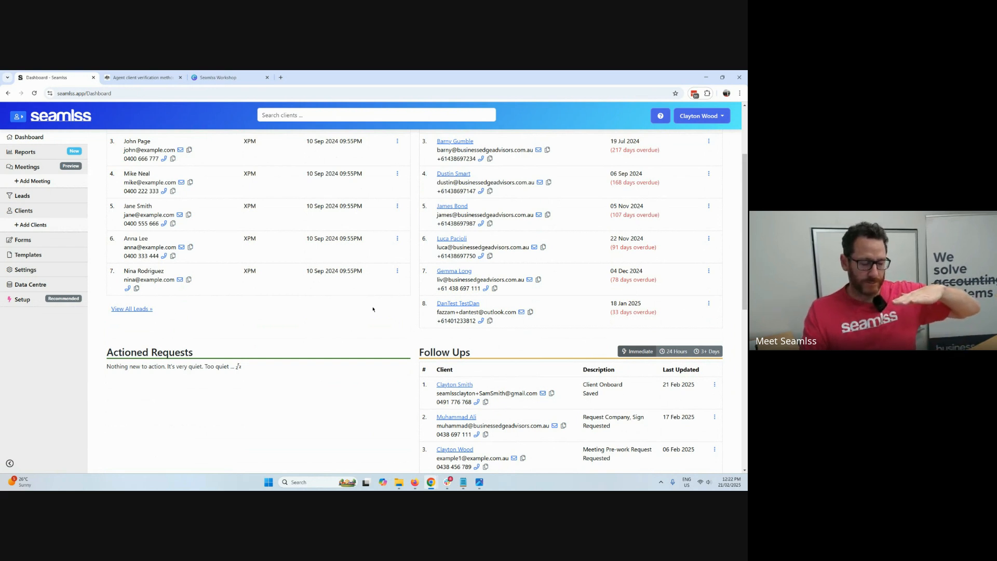
{"action": "scroll", "coordinate": [372, 309], "scroll_direction": "up", "scroll_amount": 2}
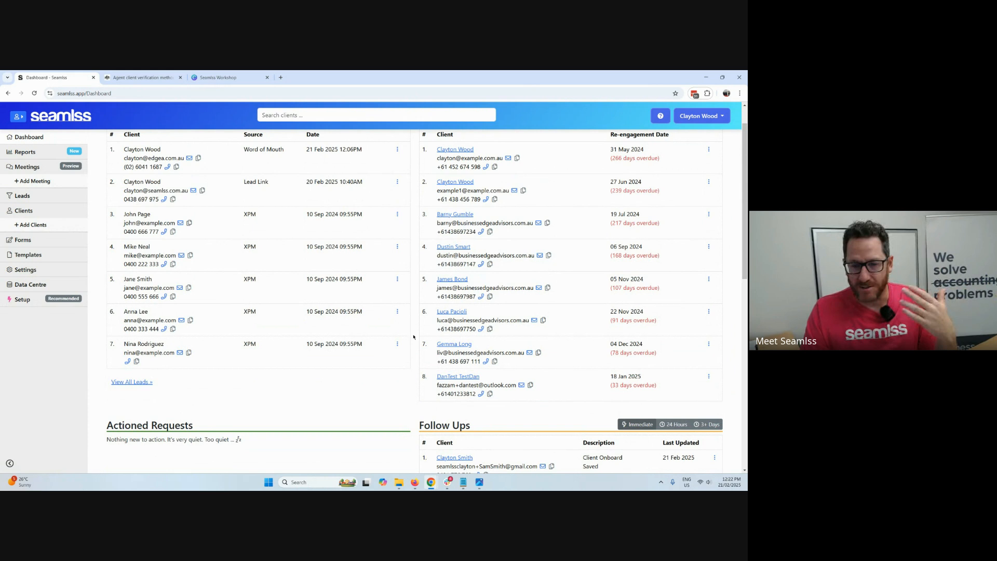
{"action": "left_click", "coordinate": [35, 94]}
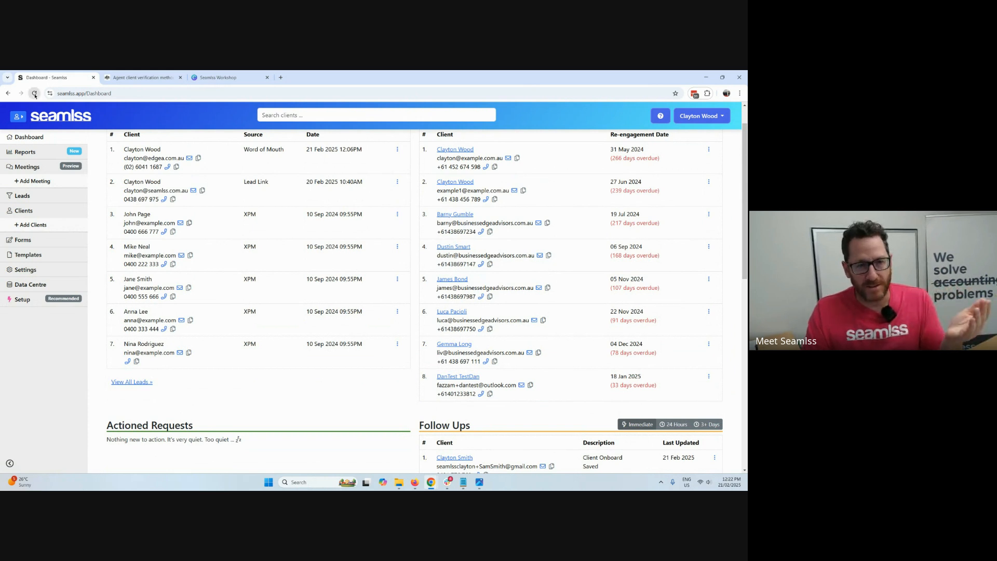
{"action": "scroll", "coordinate": [385, 383], "scroll_direction": "down", "scroll_amount": 2}
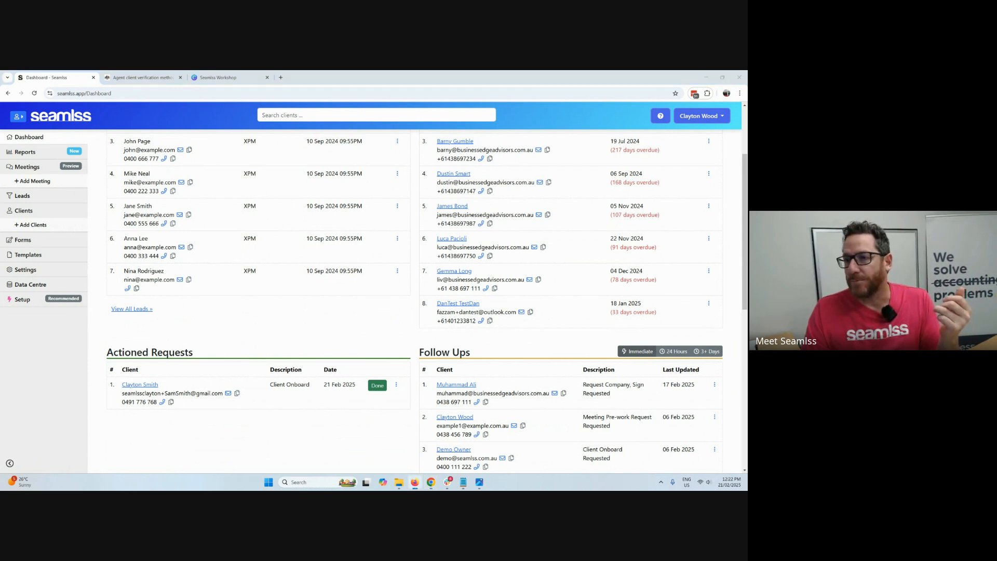
Switch to the client portal in Firefox, open the Agent-Linking Guide, and answer Yes to both the myID strength and ABN link questions.
{"action": "key", "text": "alt+Tab"}
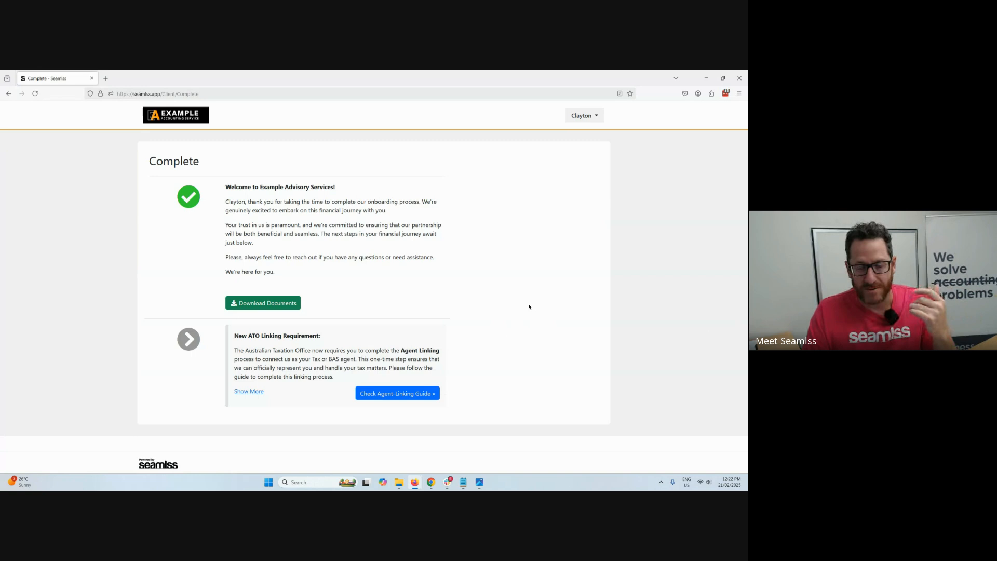
{"action": "left_click", "coordinate": [411, 395]}
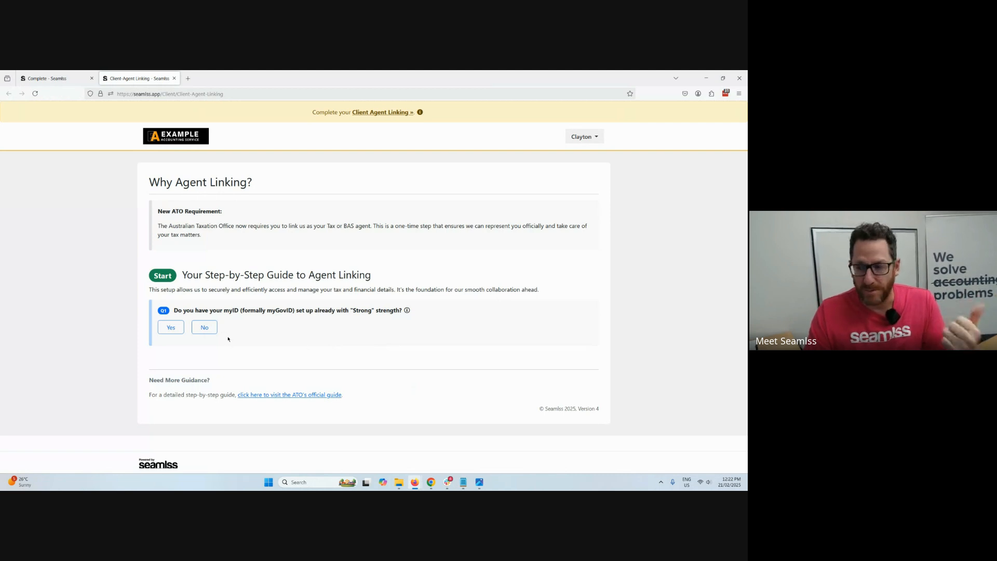
{"action": "left_click", "coordinate": [178, 329]}
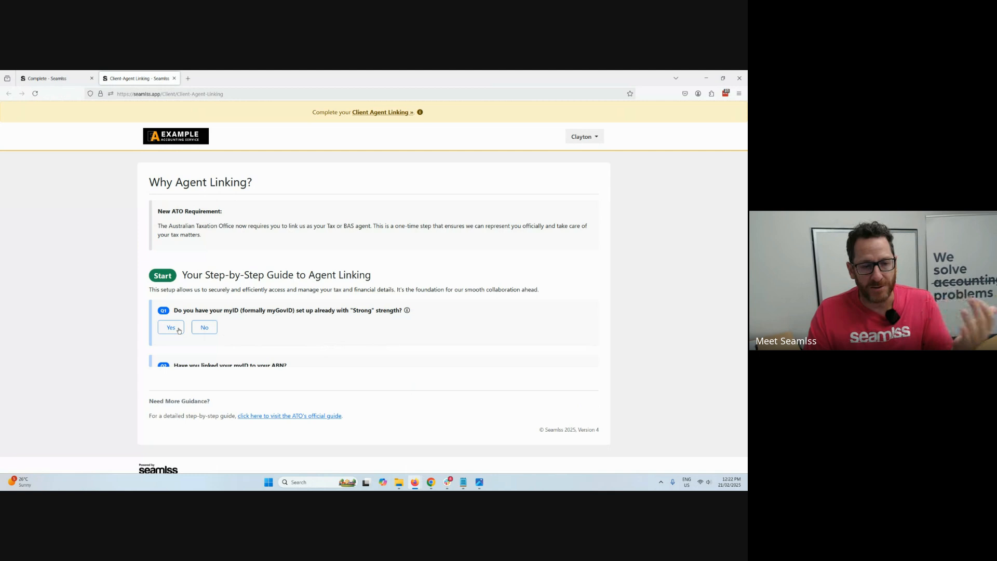
{"action": "left_click", "coordinate": [176, 399]}
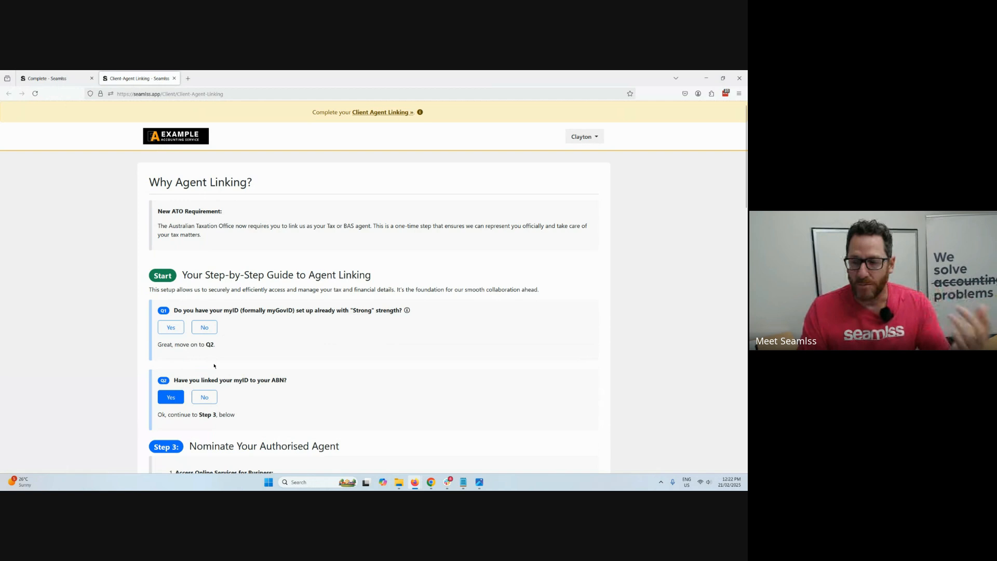
Change the answer about having a "Strong" myID to No and review the Step 1 setup instructions, including the Strength Level note.
{"action": "left_click", "coordinate": [210, 331]}
{"action": "scroll", "coordinate": [243, 334], "scroll_direction": "down", "scroll_amount": 4}
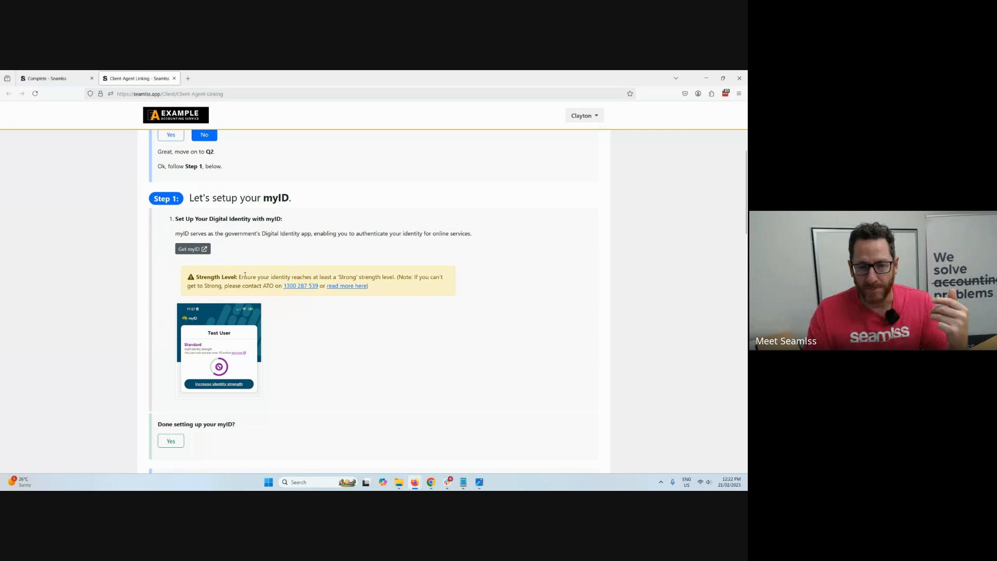
{"action": "left_click_drag", "start_coordinate": [246, 276], "coordinate": [327, 287]}
{"action": "left_click", "coordinate": [345, 329]}
{"action": "scroll", "coordinate": [345, 329], "scroll_direction": "down", "scroll_amount": 2}
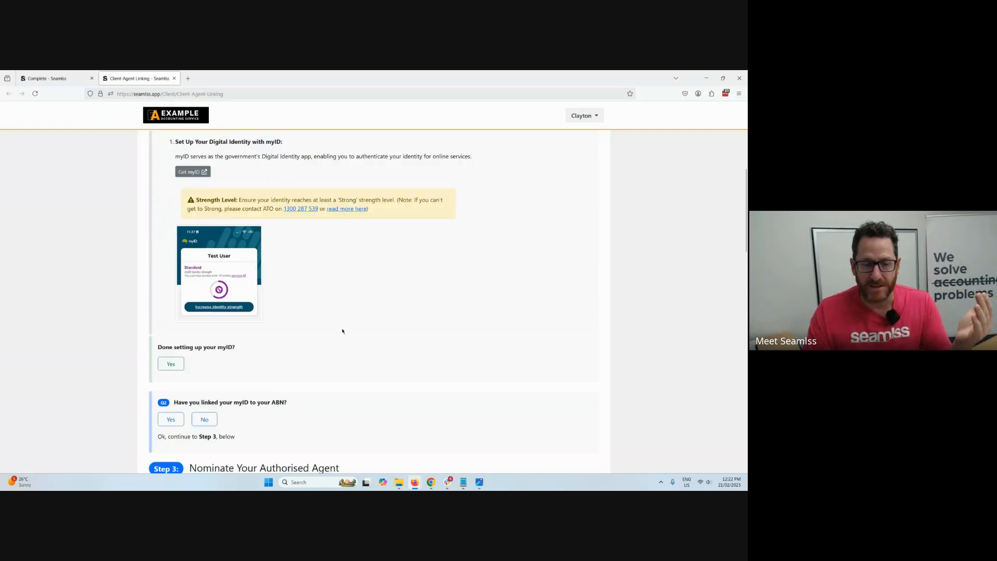
Answer No to having linked the myID to the ABN and highlight the company listed under the applicable entities in Step 2.
{"action": "scroll", "coordinate": [296, 301], "scroll_direction": "down", "scroll_amount": 2}
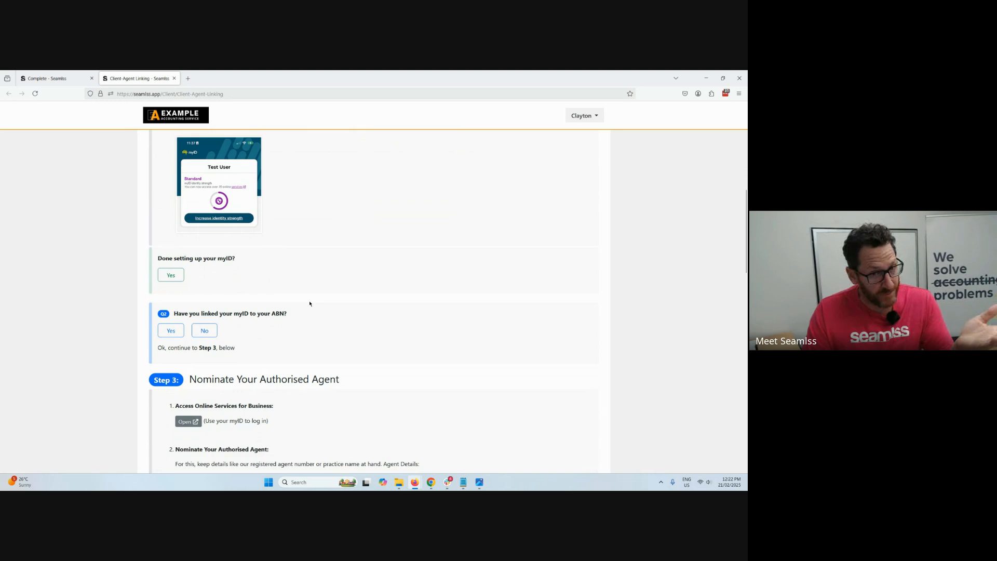
{"action": "scroll", "coordinate": [312, 303], "scroll_direction": "down", "scroll_amount": 1}
{"action": "left_click", "coordinate": [200, 264]}
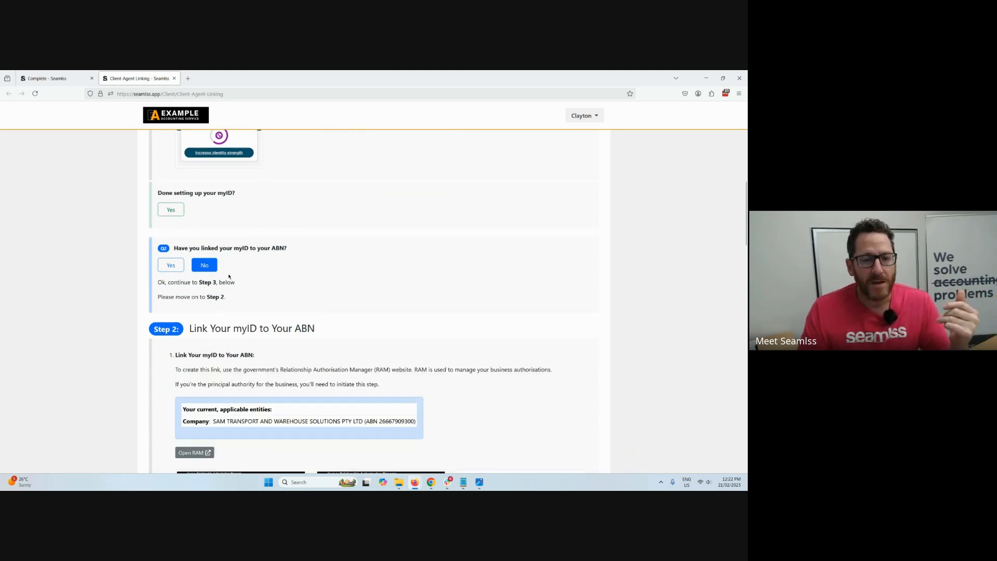
{"action": "scroll", "coordinate": [283, 276], "scroll_direction": "down", "scroll_amount": 3}
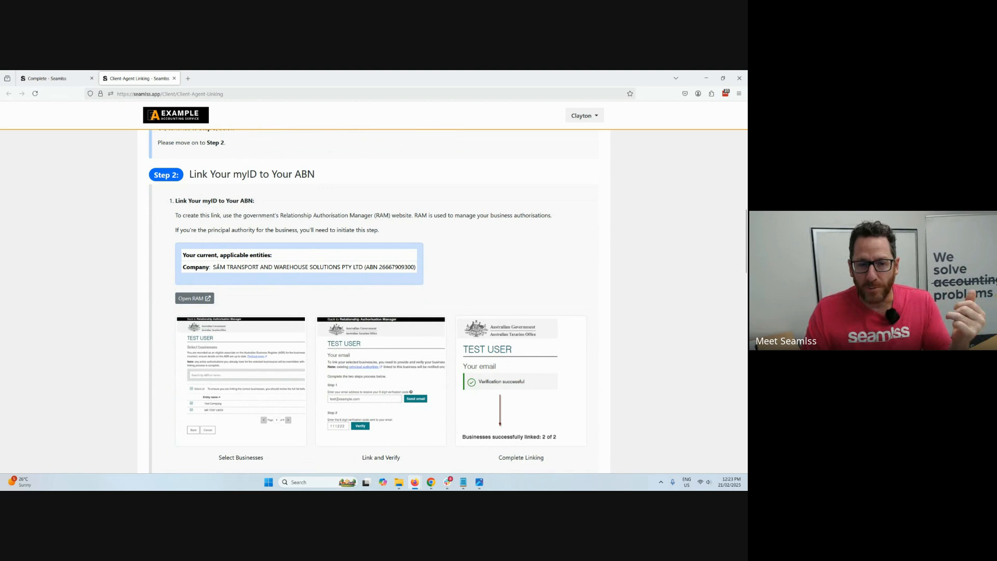
{"action": "left_click_drag", "start_coordinate": [216, 267], "coordinate": [438, 271]}
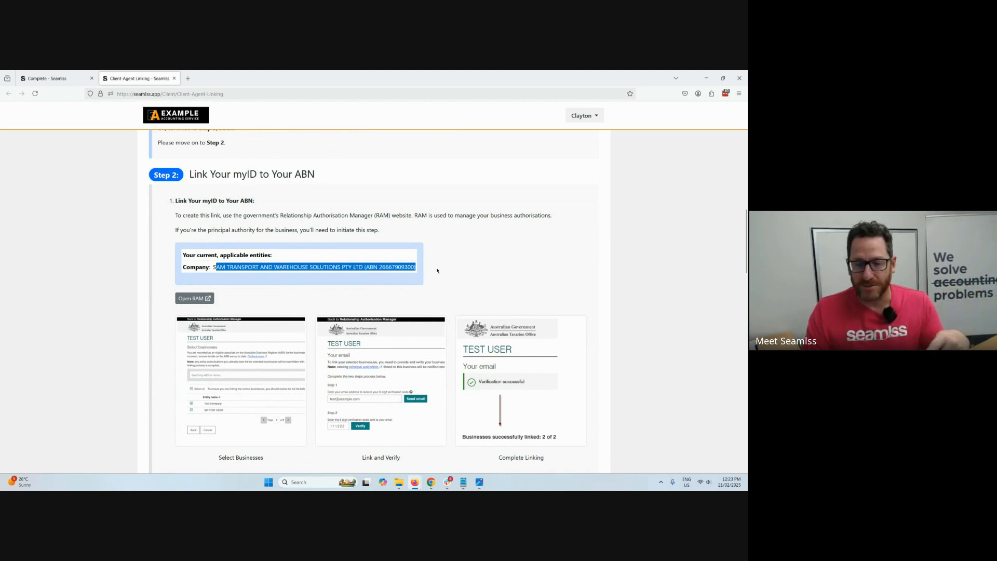
Review the Step 2 linking examples and expand the Trusts note to read about indirect associates and manual ATO linking.
{"action": "scroll", "coordinate": [437, 270], "scroll_direction": "down", "scroll_amount": 2}
{"action": "scroll", "coordinate": [483, 295], "scroll_direction": "down", "scroll_amount": 2}
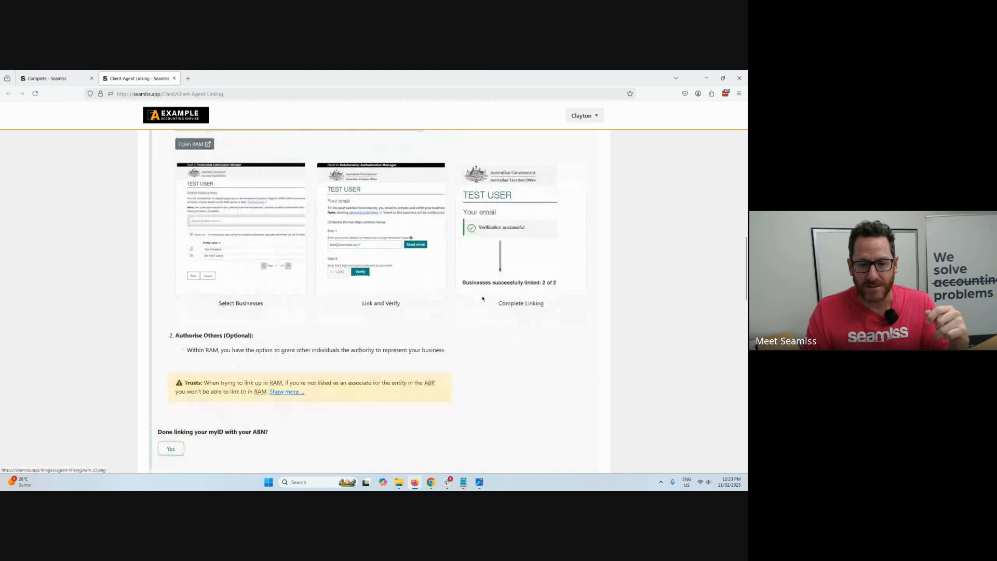
{"action": "scroll", "coordinate": [482, 298], "scroll_direction": "down", "scroll_amount": 3}
{"action": "left_click", "coordinate": [300, 275]}
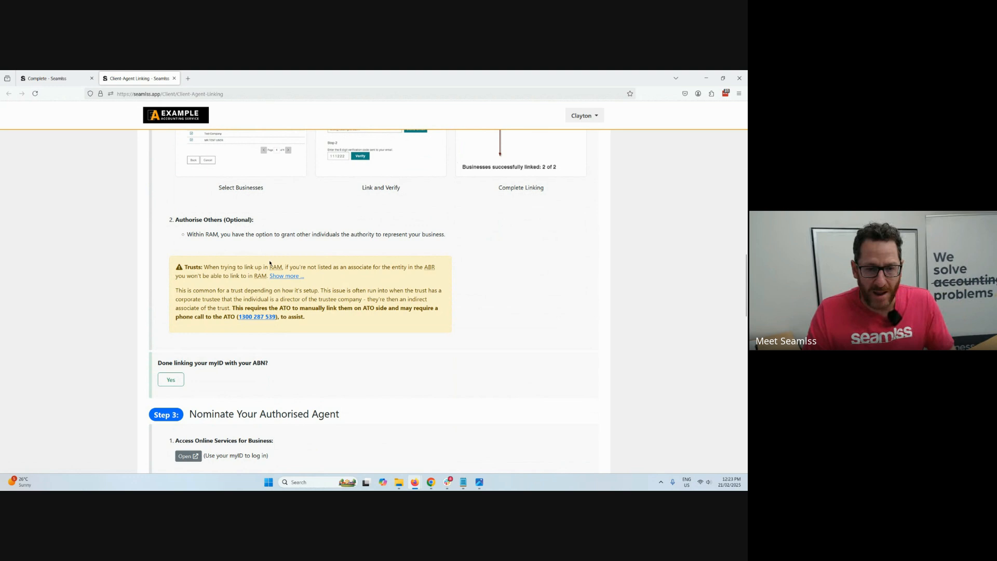
{"action": "left_click_drag", "start_coordinate": [271, 305], "coordinate": [369, 316]}
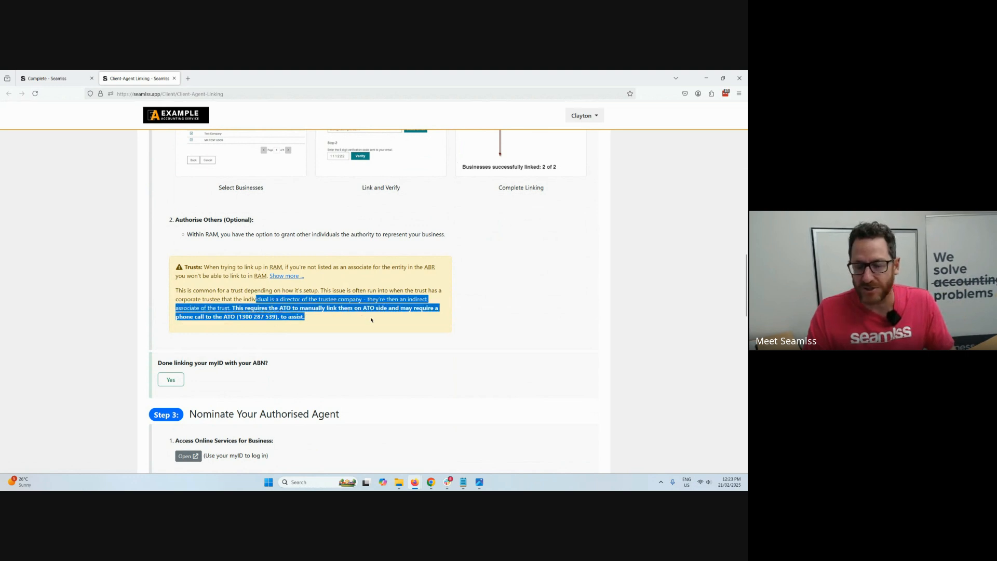
{"action": "left_click", "coordinate": [373, 319]}
Review the Step 3 instructions for nominating an authorised agent, highlighting the agent details and the agent search instruction.
{"action": "scroll", "coordinate": [373, 319], "scroll_direction": "down", "scroll_amount": 3}
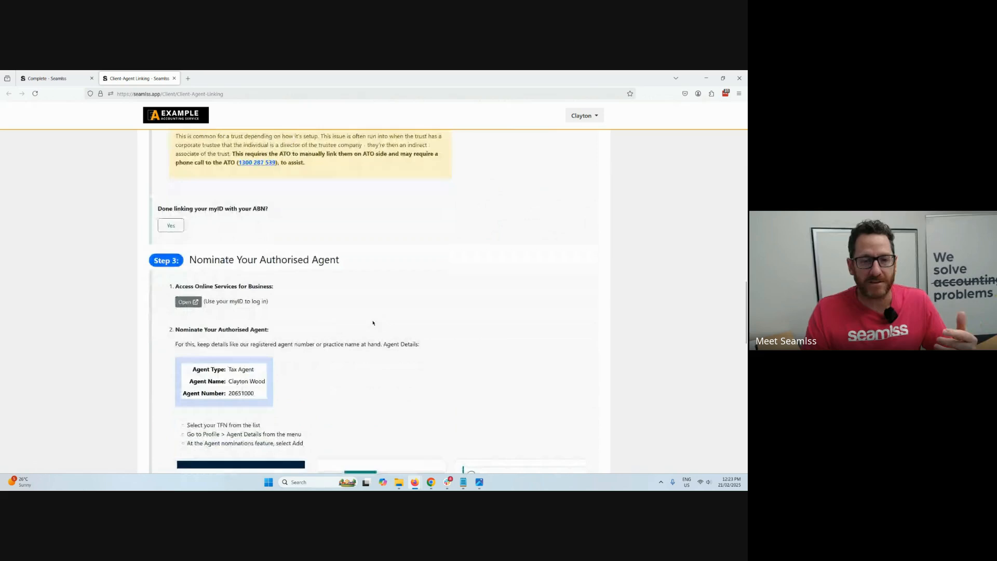
{"action": "scroll", "coordinate": [375, 318], "scroll_direction": "down", "scroll_amount": 2}
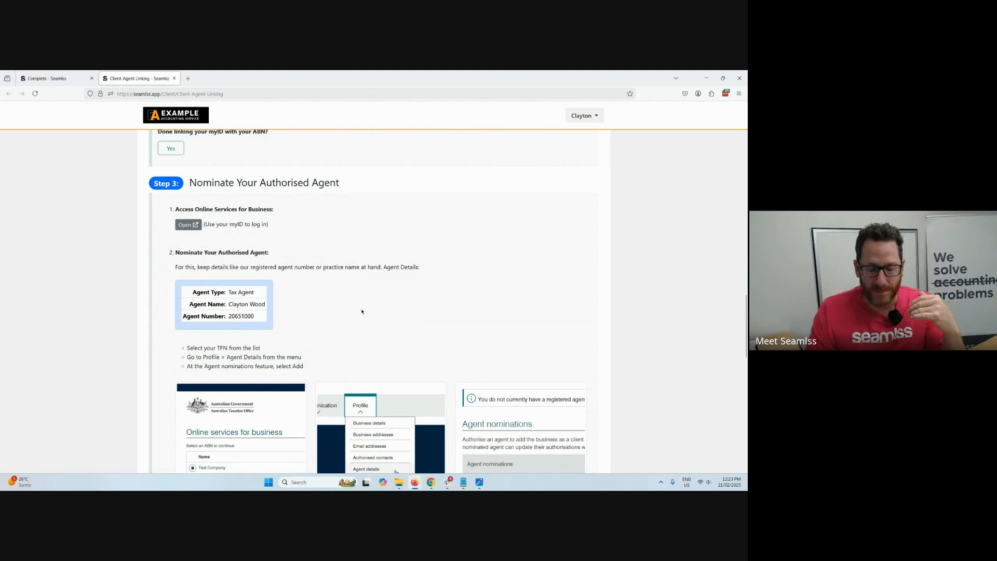
{"action": "scroll", "coordinate": [363, 312], "scroll_direction": "down", "scroll_amount": 1}
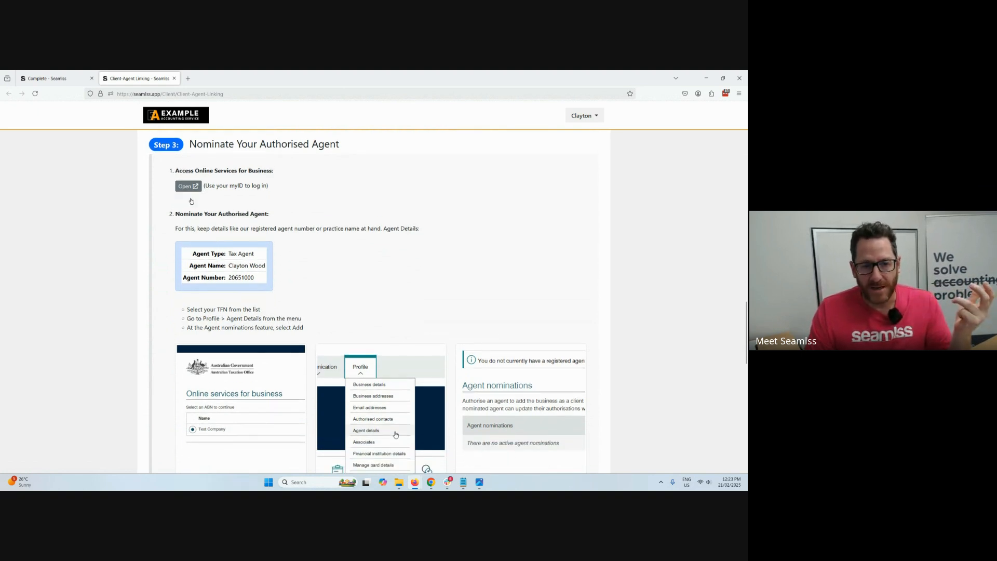
{"action": "left_click_drag", "start_coordinate": [193, 251], "coordinate": [256, 278]}
{"action": "left_click", "coordinate": [289, 281]}
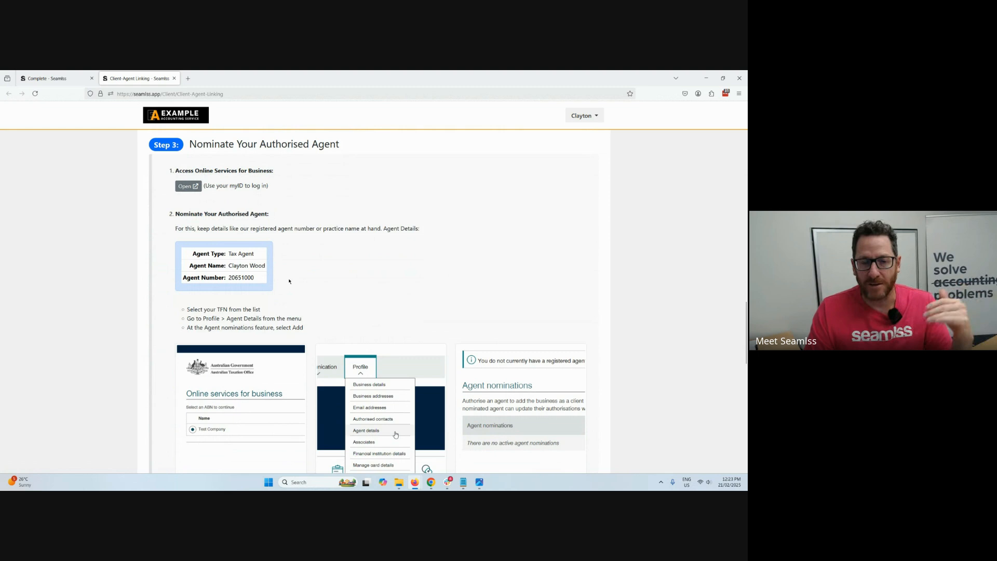
{"action": "scroll", "coordinate": [290, 281], "scroll_direction": "down", "scroll_amount": 4}
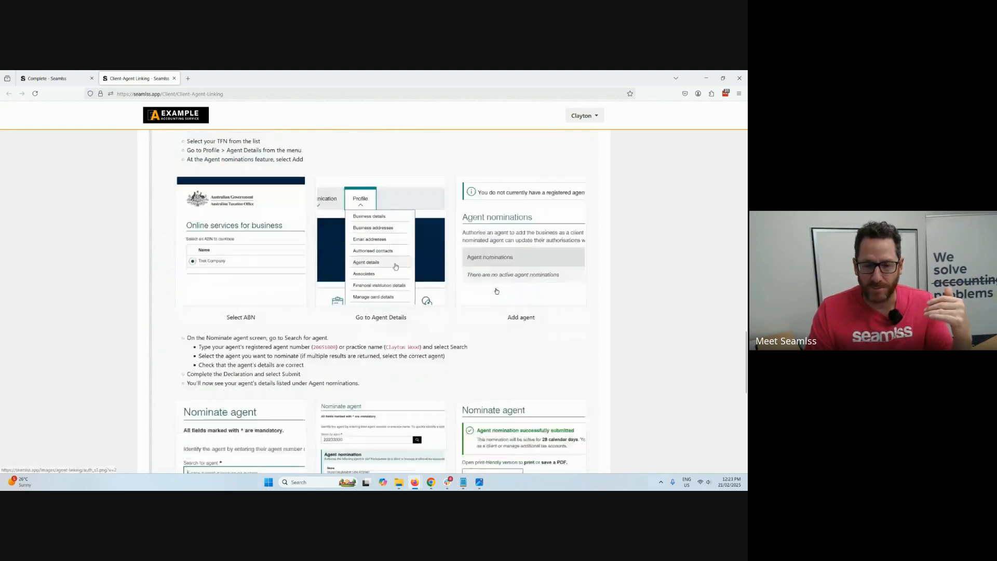
{"action": "scroll", "coordinate": [497, 291], "scroll_direction": "down", "scroll_amount": 3}
{"action": "left_click_drag", "start_coordinate": [227, 246], "coordinate": [540, 246]}
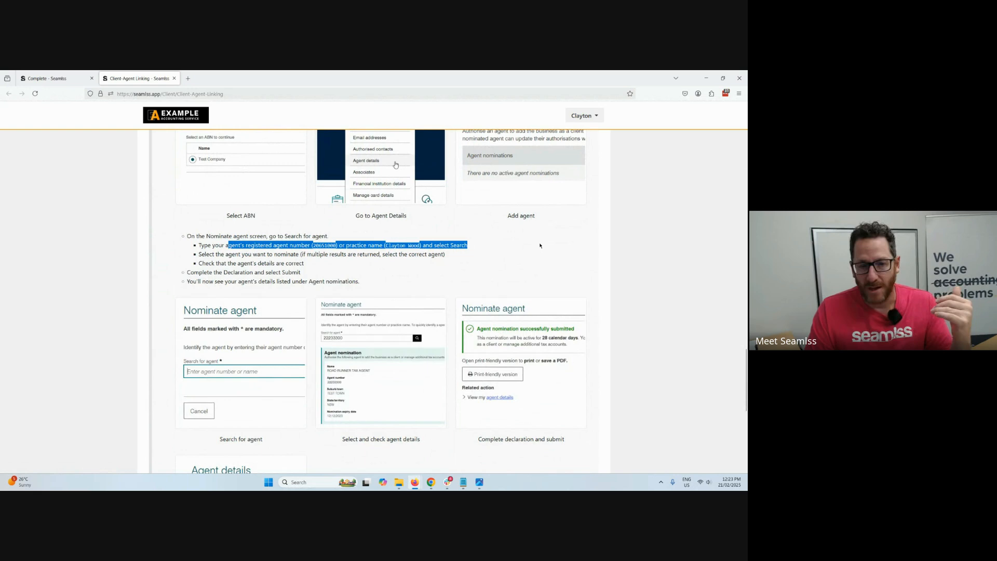
Mark SAM TRANSPORT AND WAREHOUSE SOLUTIONS PTY LTD as linked and submit the linked entities update.
{"action": "scroll", "coordinate": [548, 246], "scroll_direction": "down", "scroll_amount": 8}
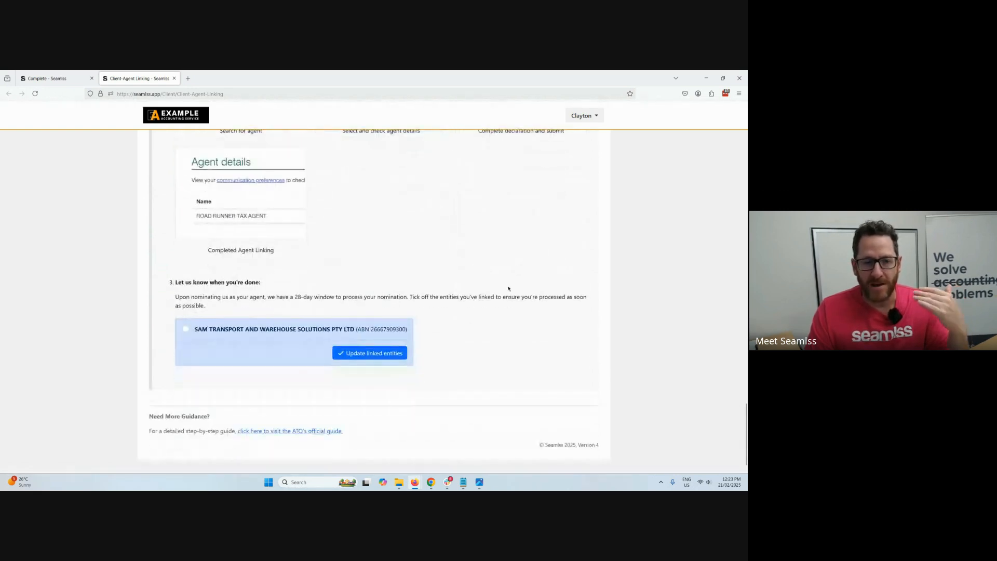
{"action": "left_click", "coordinate": [238, 330]}
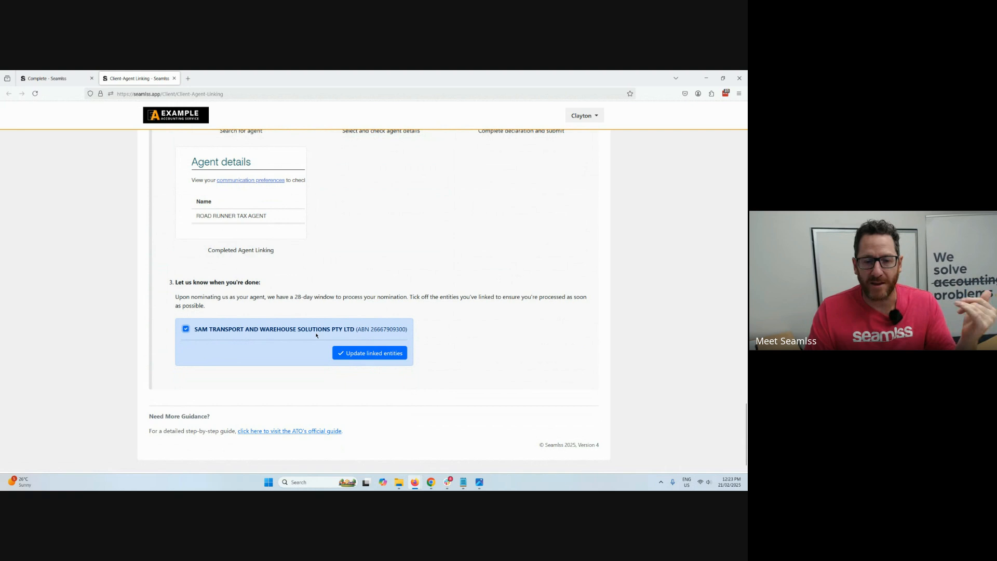
{"action": "left_click", "coordinate": [358, 355]}
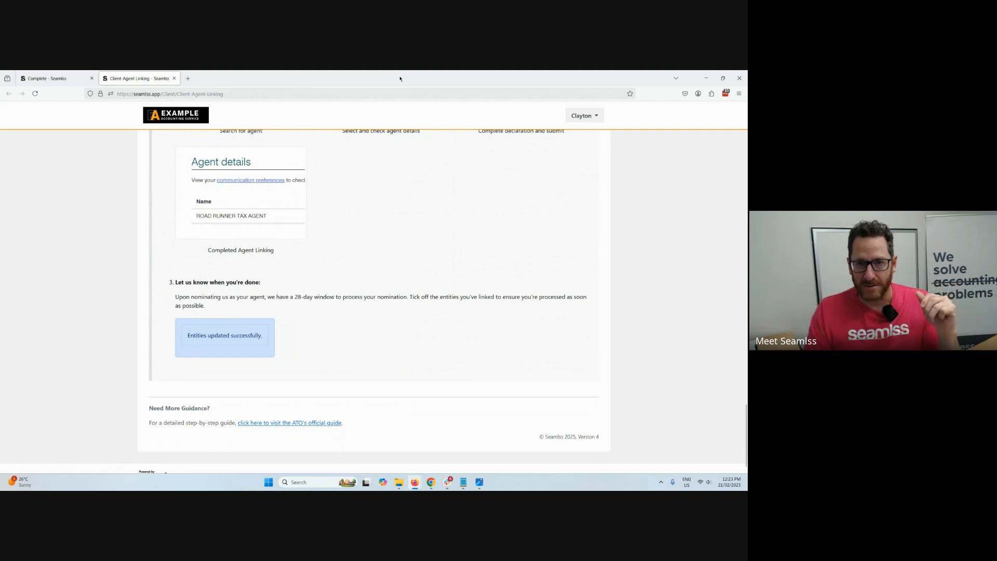
Switch to the practice dashboard in Chrome, open the client's record from Actioned Requests, and review the personal, address and bank details.
{"action": "left_click_drag", "start_coordinate": [400, 79], "coordinate": [747, 155]}
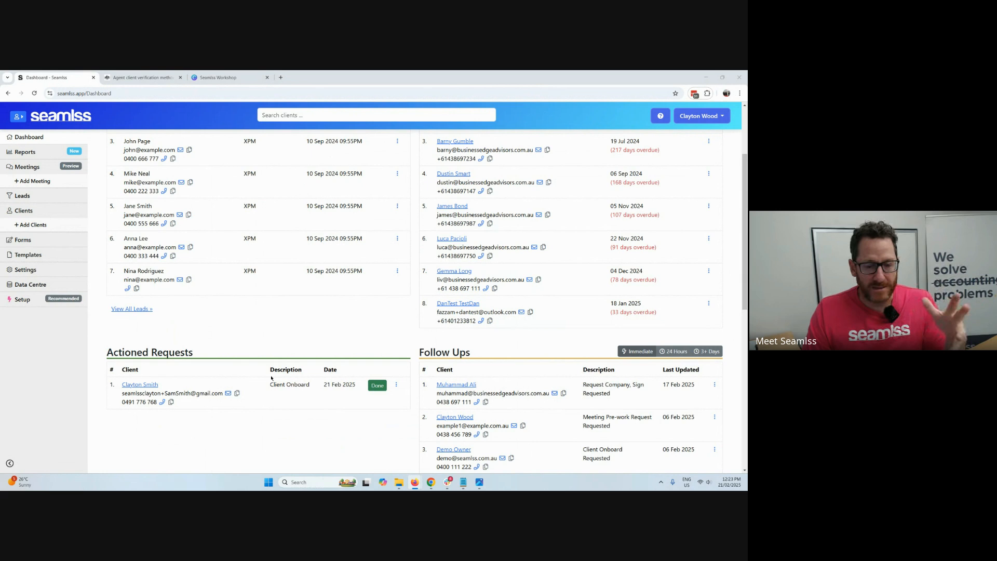
{"action": "left_click", "coordinate": [138, 387]}
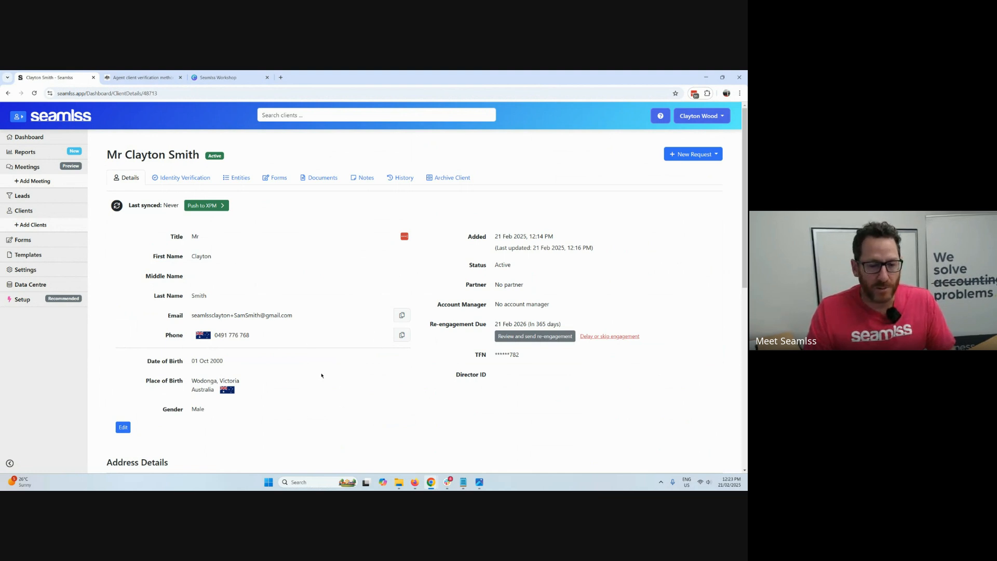
{"action": "scroll", "coordinate": [322, 376], "scroll_direction": "down", "scroll_amount": 7}
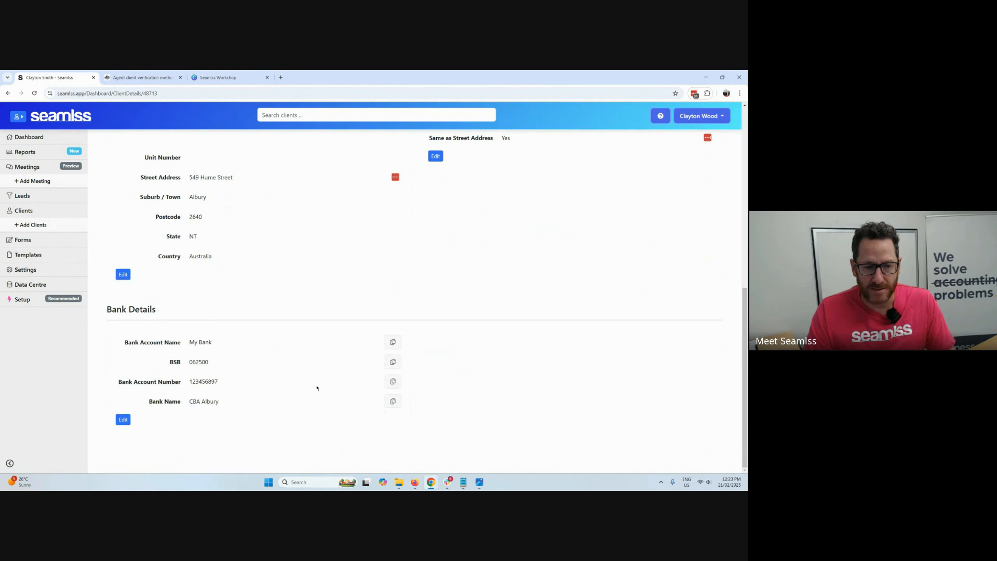
{"action": "scroll", "coordinate": [317, 388], "scroll_direction": "up", "scroll_amount": 8}
Show the client's entities, then expand and collapse the details of SAM TRANSPORT AND WAREHOUSE SOLUTIONS PTY LTD.
{"action": "left_click", "coordinate": [240, 177]}
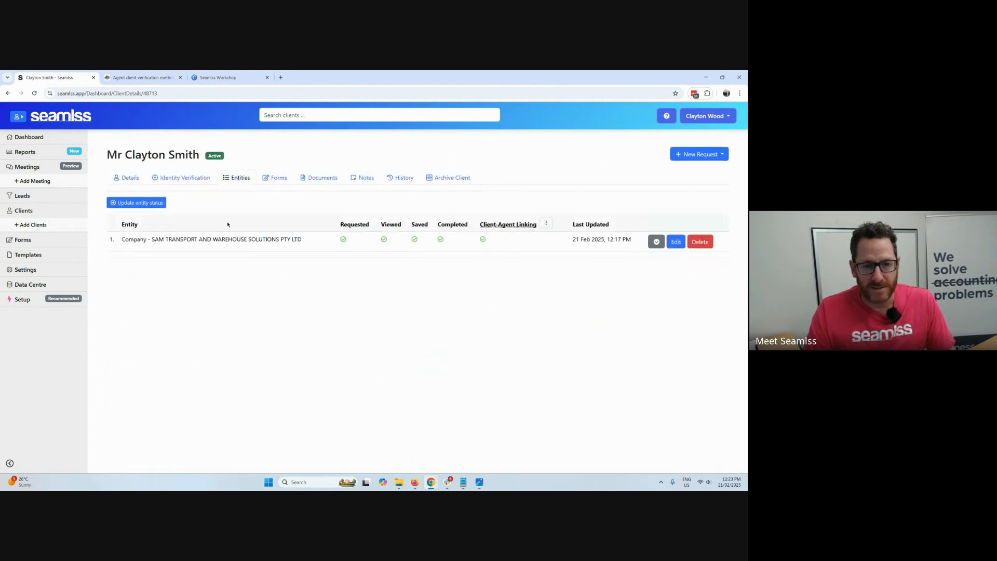
{"action": "left_click", "coordinate": [656, 243]}
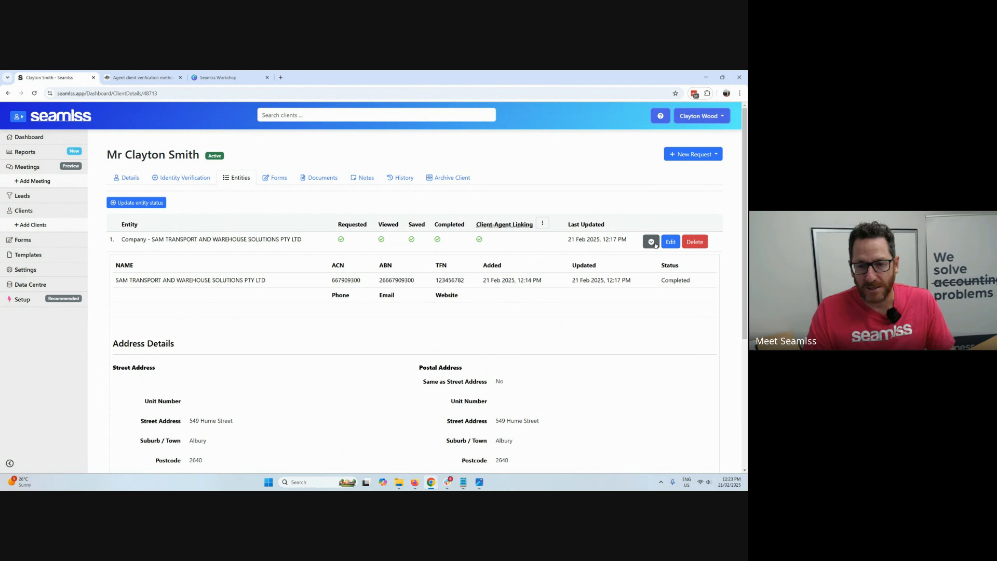
{"action": "left_click", "coordinate": [655, 243]}
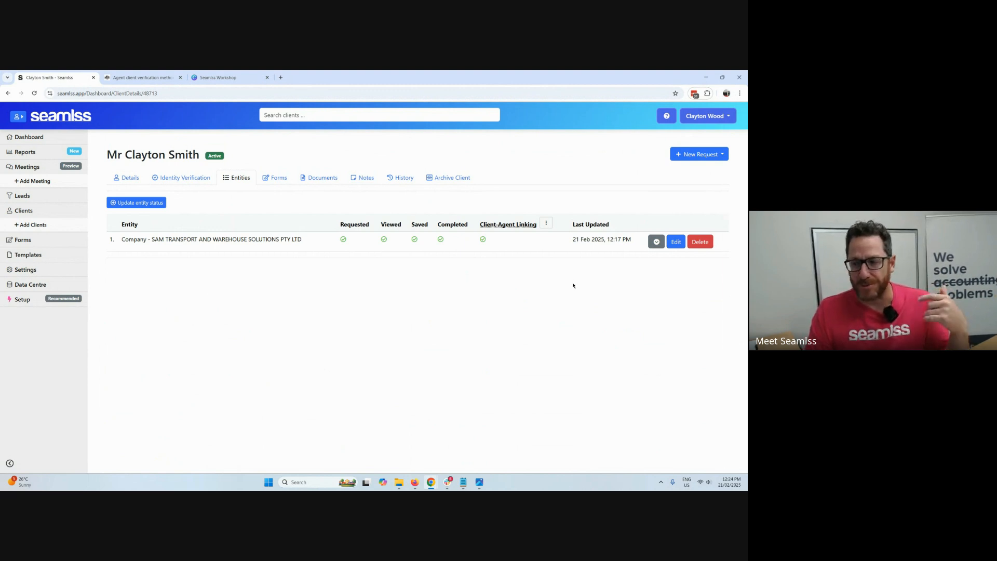
Update the linked entities under Client-Agent Linking by unmarking SAM TRANSPORT AND WAREHOUSE SOLUTIONS PTY LTD, and close the dialog.
{"action": "left_click", "coordinate": [546, 223]}
{"action": "left_click", "coordinate": [551, 240]}
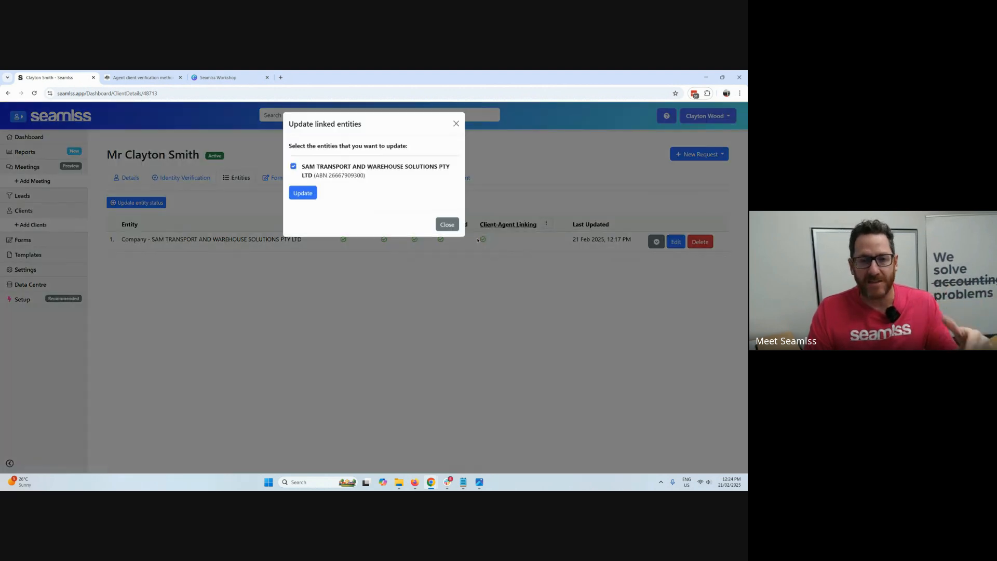
{"action": "left_click", "coordinate": [293, 166]}
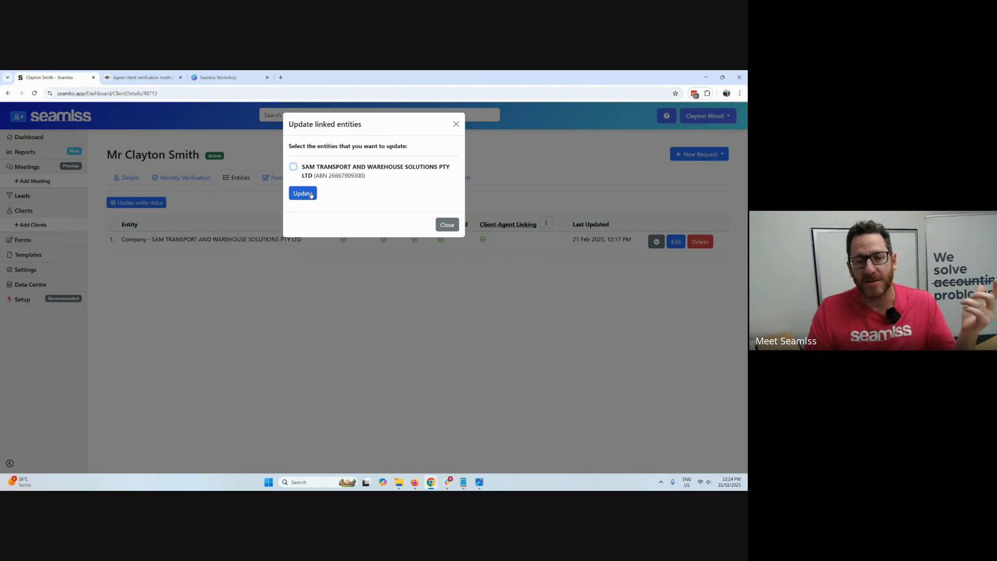
{"action": "left_click", "coordinate": [311, 194]}
{"action": "left_click", "coordinate": [439, 187]}
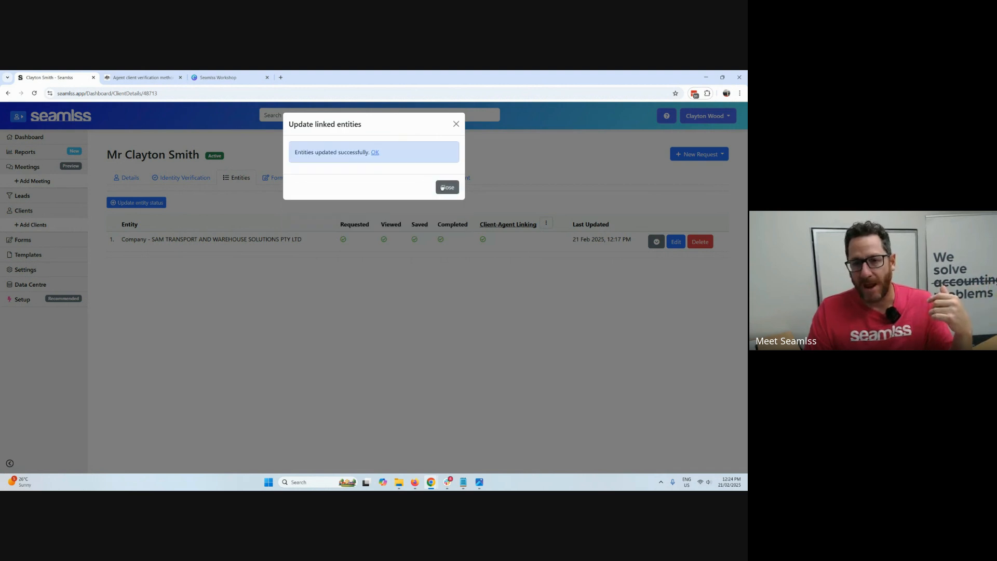
Send the client a reminder to link entities from the Client-Agent Linking options, and close the dialog.
{"action": "left_click", "coordinate": [545, 223]}
{"action": "left_click", "coordinate": [562, 257]}
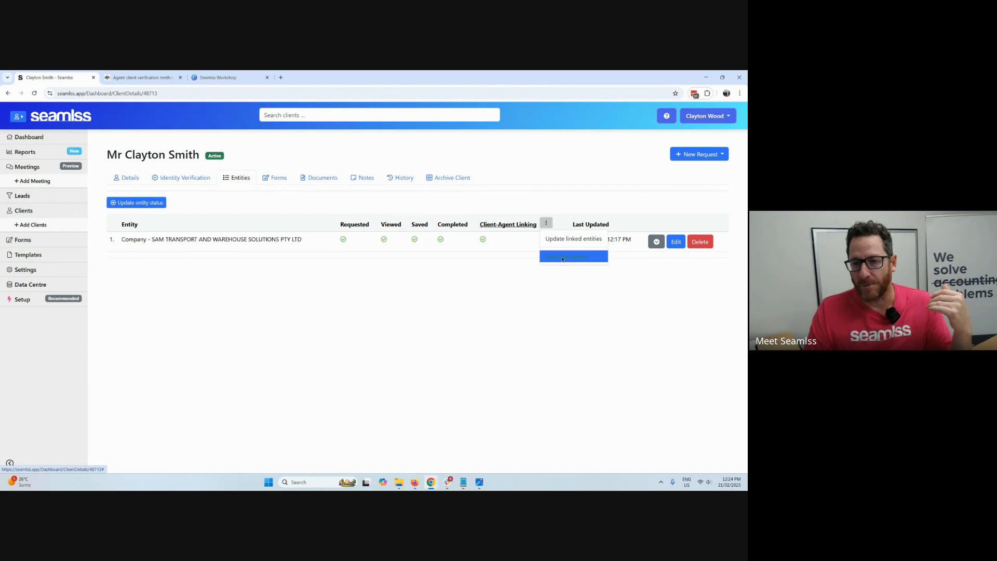
{"action": "left_click", "coordinate": [327, 210]}
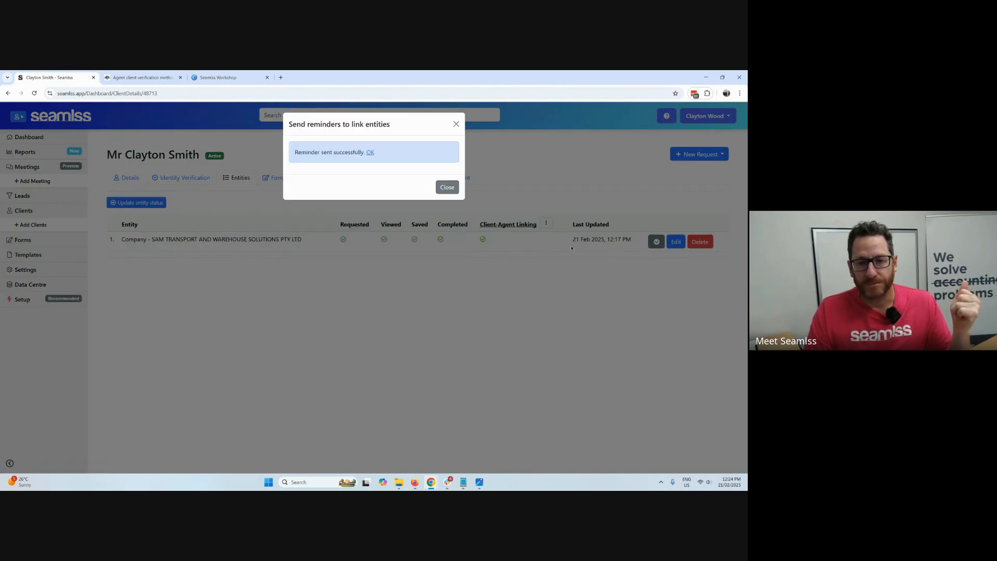
{"action": "left_click", "coordinate": [446, 186]}
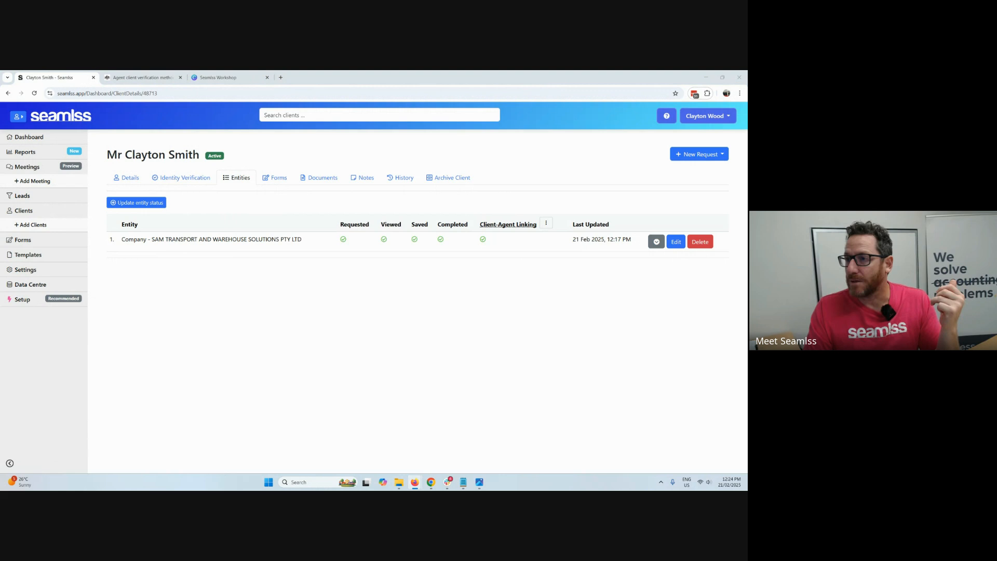
Switch to Gmail in Firefox, read the Example Advisory Services agent linking reminder, and follow its link to the client portal.
{"action": "left_click_drag", "start_coordinate": [747, 176], "coordinate": [319, 71]}
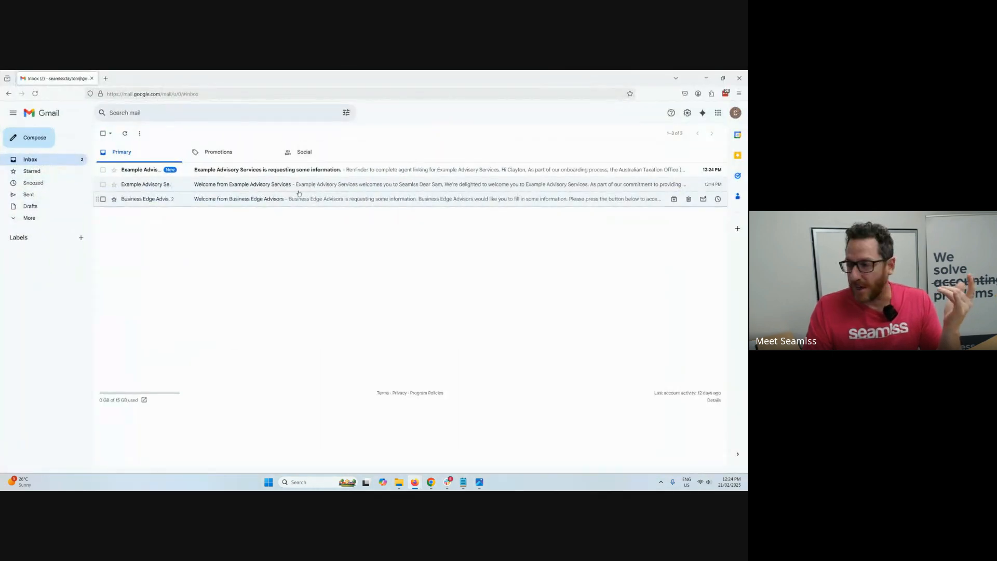
{"action": "left_click", "coordinate": [307, 170]}
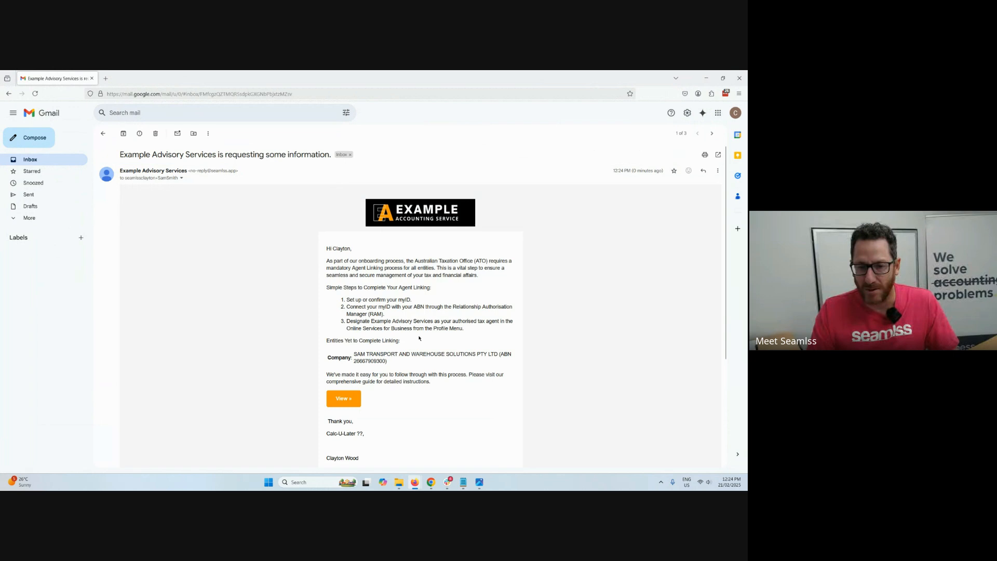
{"action": "left_click_drag", "start_coordinate": [399, 364], "coordinate": [435, 373]}
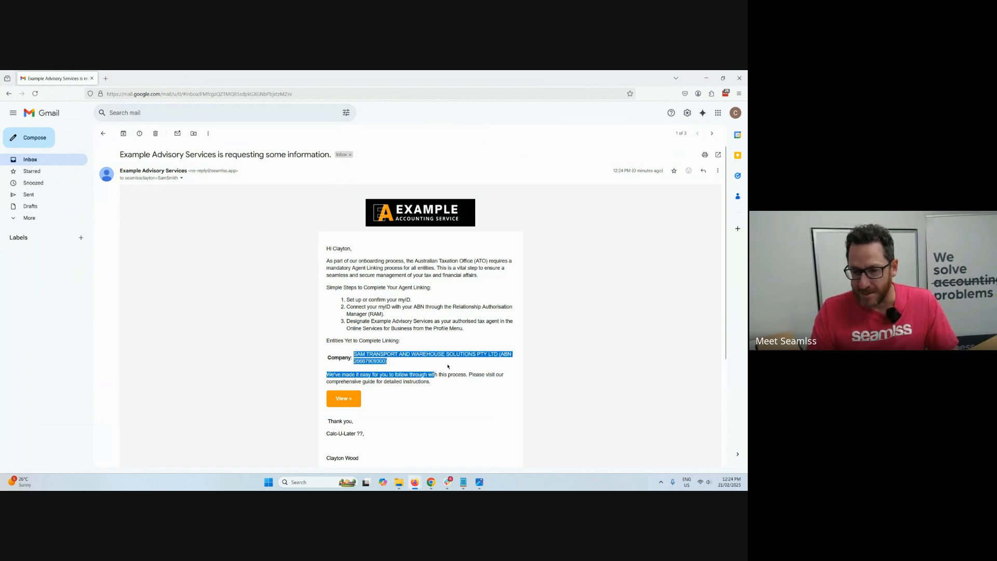
{"action": "left_click", "coordinate": [448, 366]}
{"action": "left_click", "coordinate": [350, 400]}
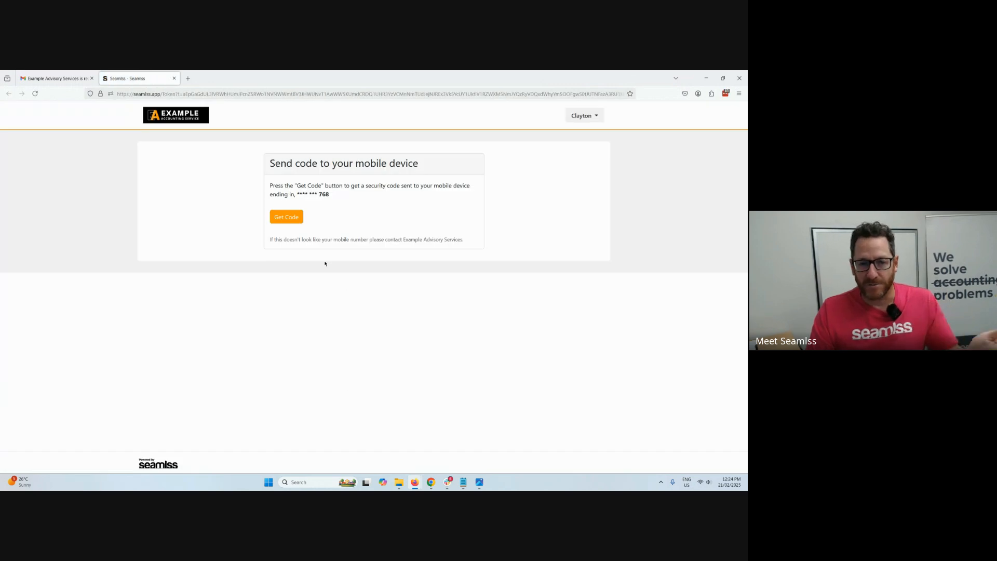
Request a security code, remember this device for 30 days, and submit the verification code to enter the portal.
{"action": "left_click", "coordinate": [289, 218]}
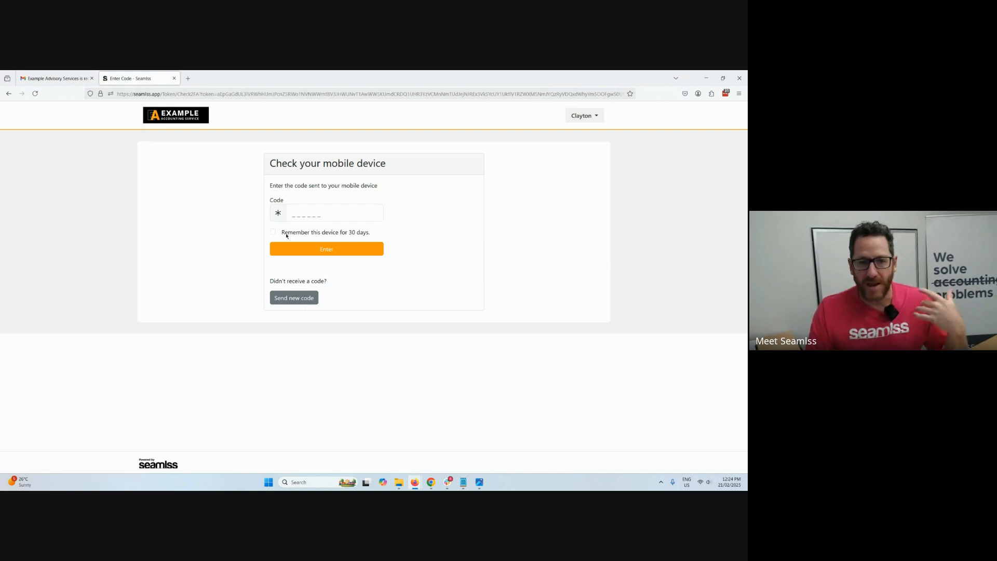
{"action": "left_click", "coordinate": [286, 233]}
{"action": "left_click", "coordinate": [293, 218]}
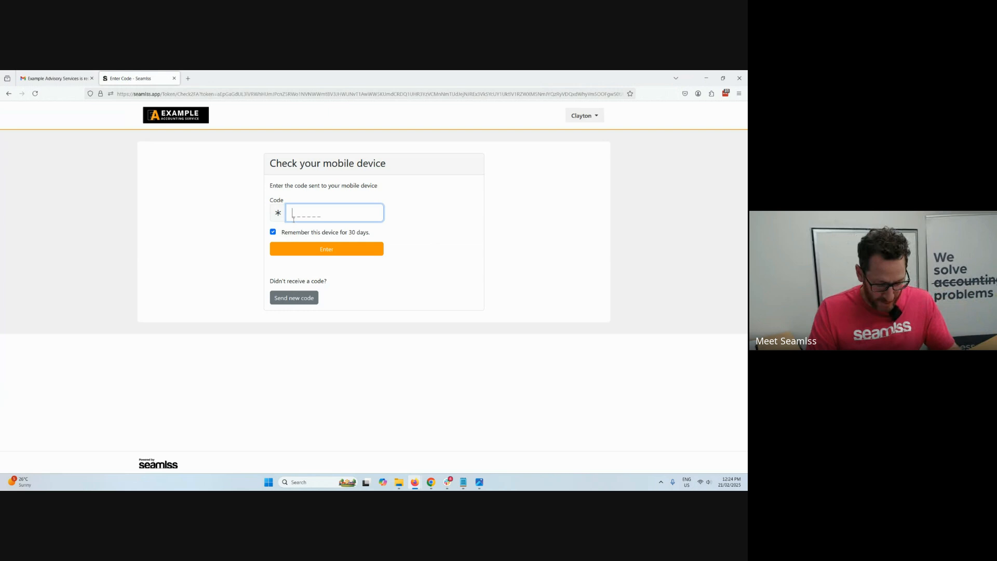
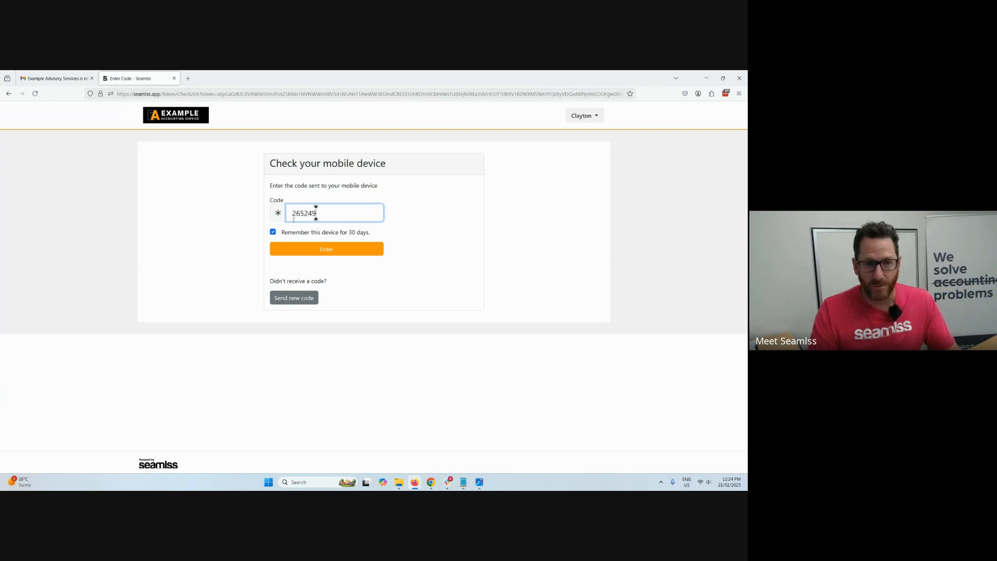
{"action": "key", "text": "Return"}
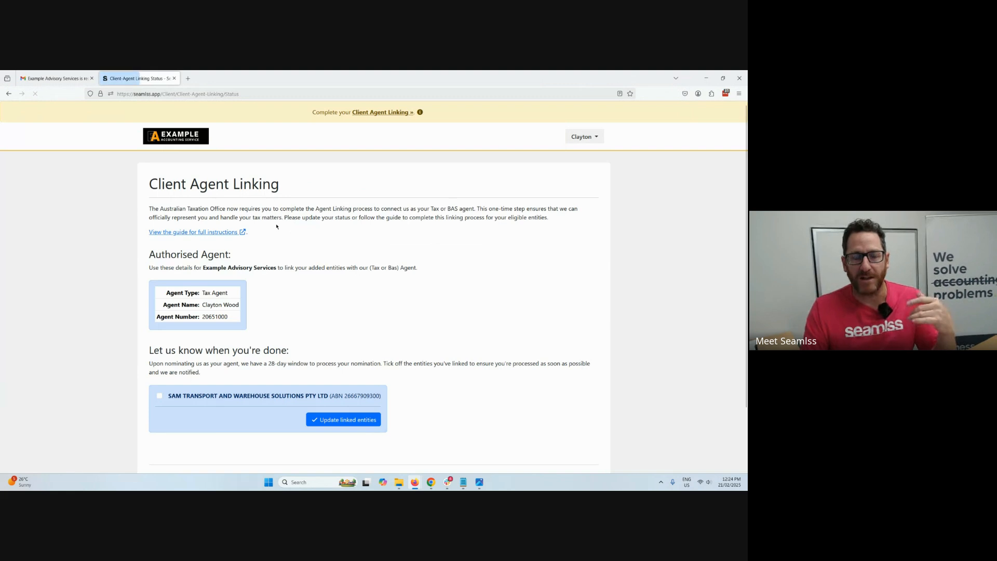
Review the Client Agent Linking instructions, authorised agent details and entity list, and follow the banner's Client Agent Linking link.
{"action": "scroll", "coordinate": [304, 237], "scroll_direction": "down", "scroll_amount": 2}
{"action": "scroll", "coordinate": [304, 229], "scroll_direction": "down", "scroll_amount": 1}
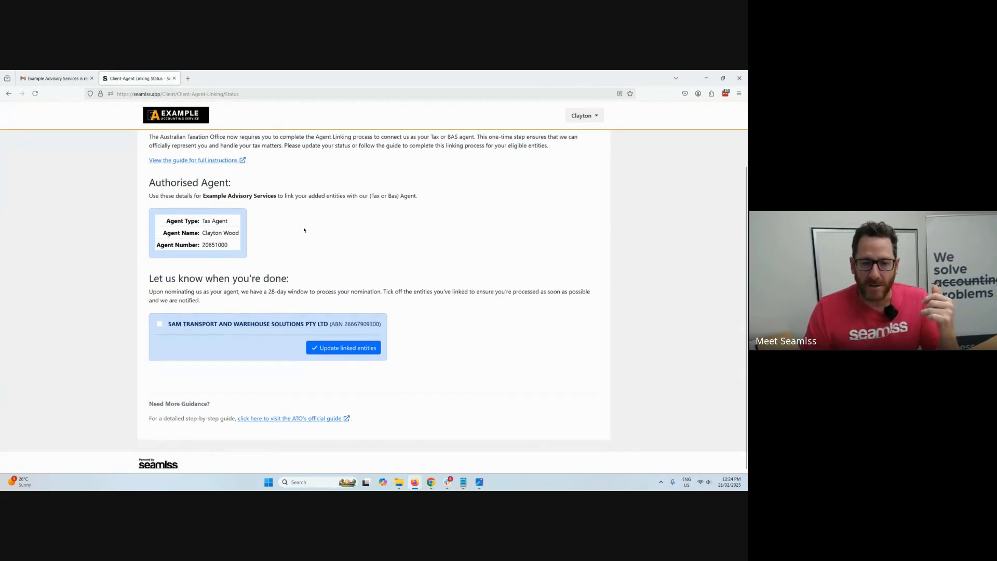
{"action": "scroll", "coordinate": [273, 310], "scroll_direction": "up", "scroll_amount": 1}
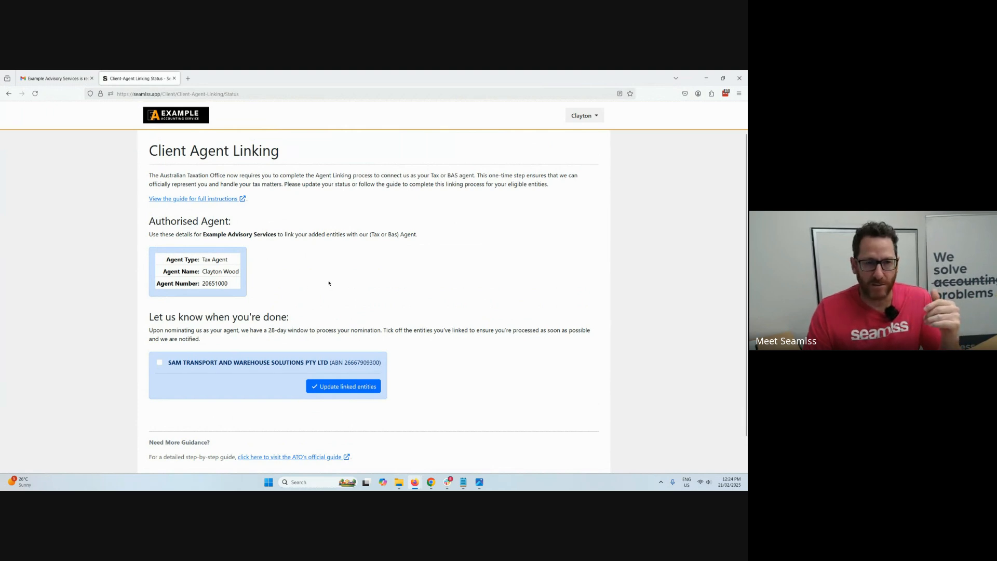
{"action": "scroll", "coordinate": [334, 280], "scroll_direction": "up", "scroll_amount": 1}
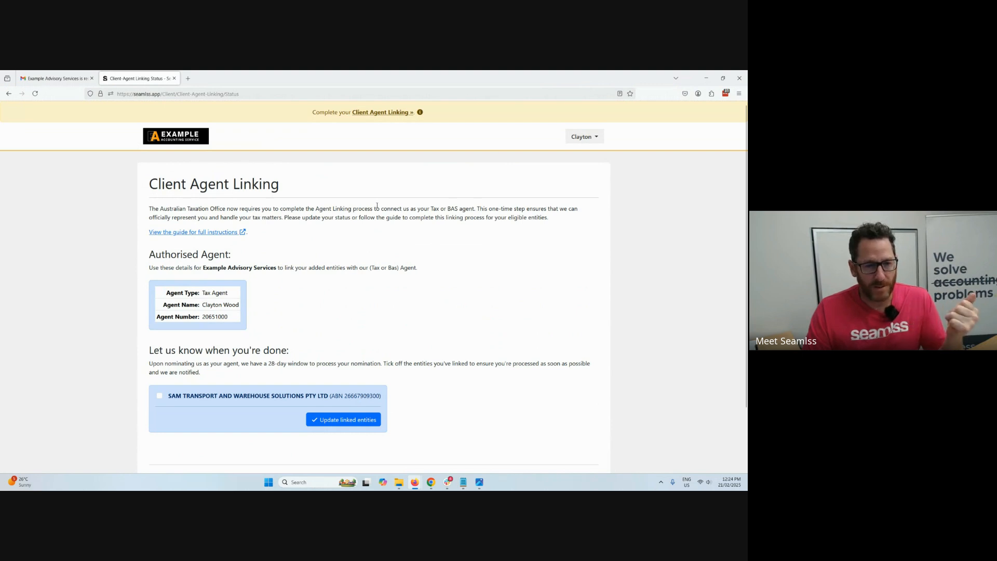
{"action": "left_click", "coordinate": [370, 113]}
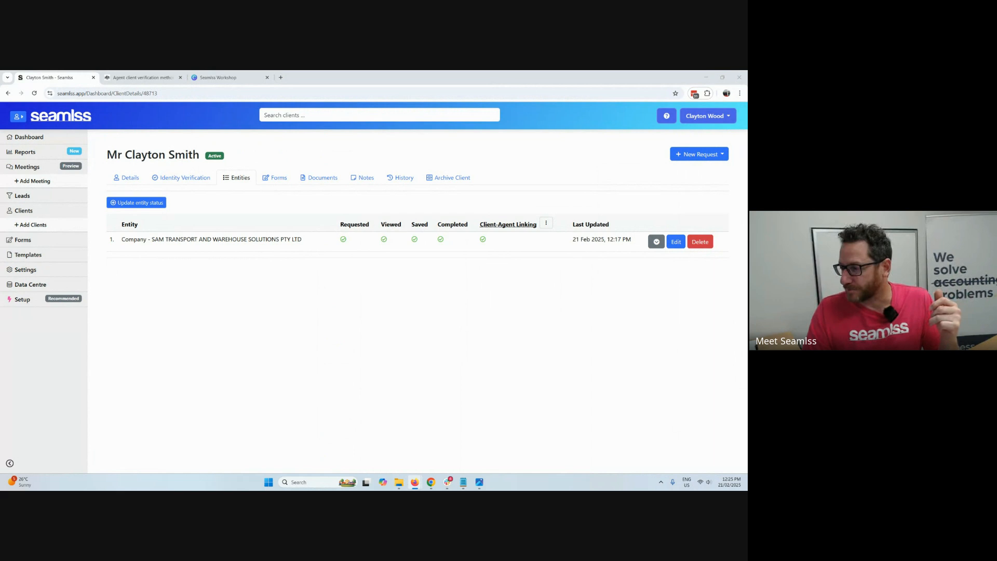
Switch to the practice dashboard in Chrome, show the client's identity verification, and read the client verification guide through the Source ATO Method.
{"action": "key", "text": "alt+Tab"}
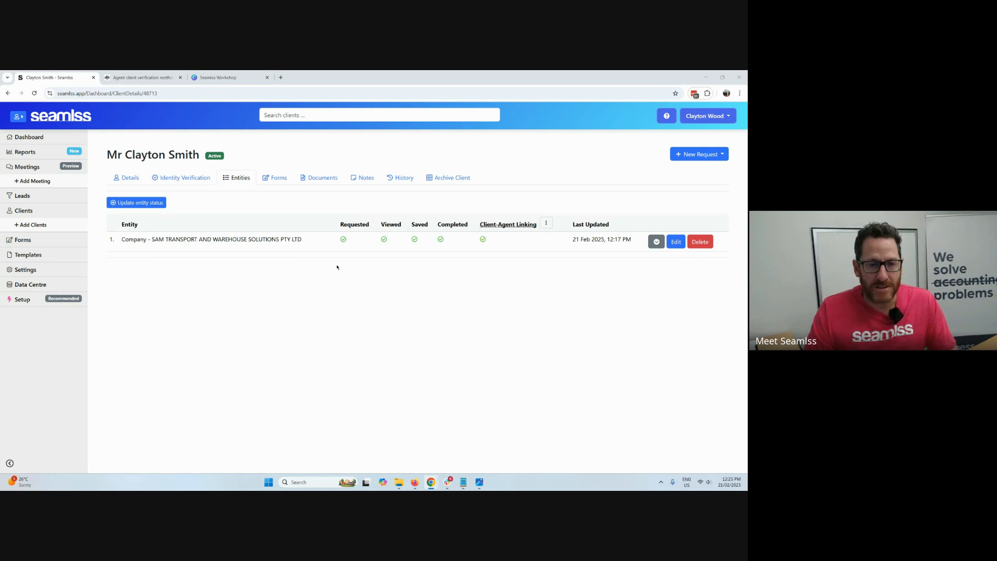
{"action": "left_click", "coordinate": [191, 179]}
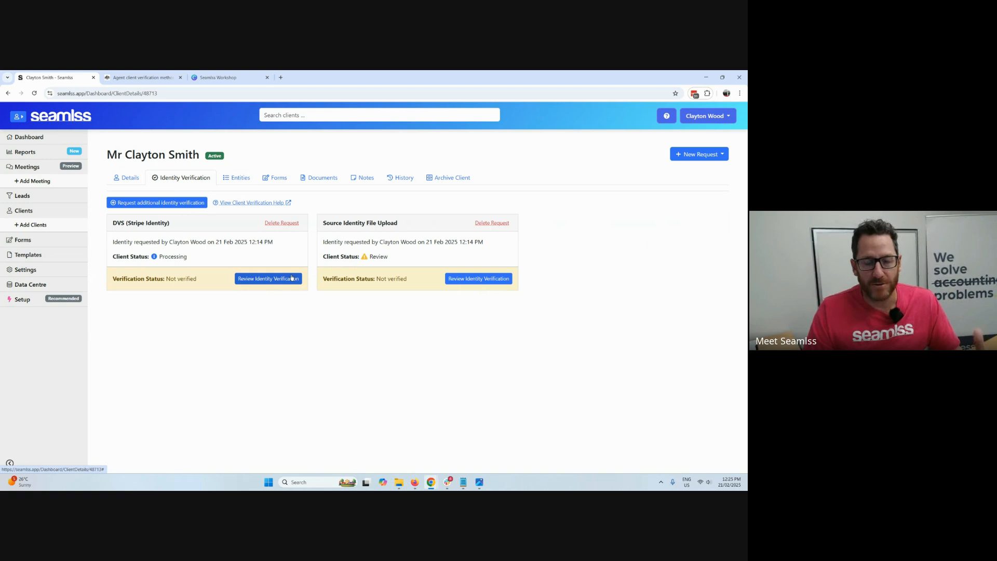
{"action": "left_click", "coordinate": [254, 203]}
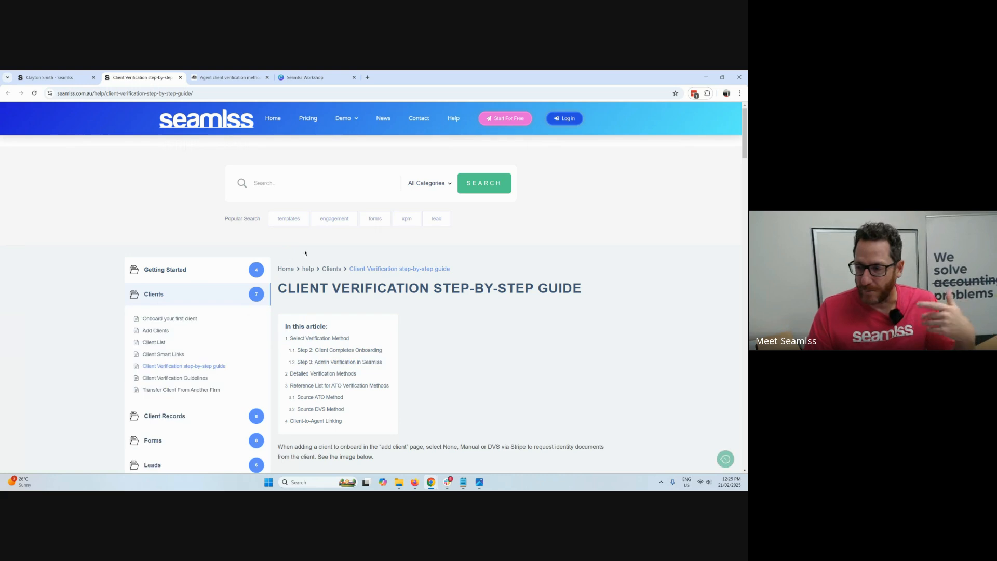
{"action": "scroll", "coordinate": [306, 252], "scroll_direction": "down", "scroll_amount": 7}
{"action": "scroll", "coordinate": [441, 297], "scroll_direction": "down", "scroll_amount": 6}
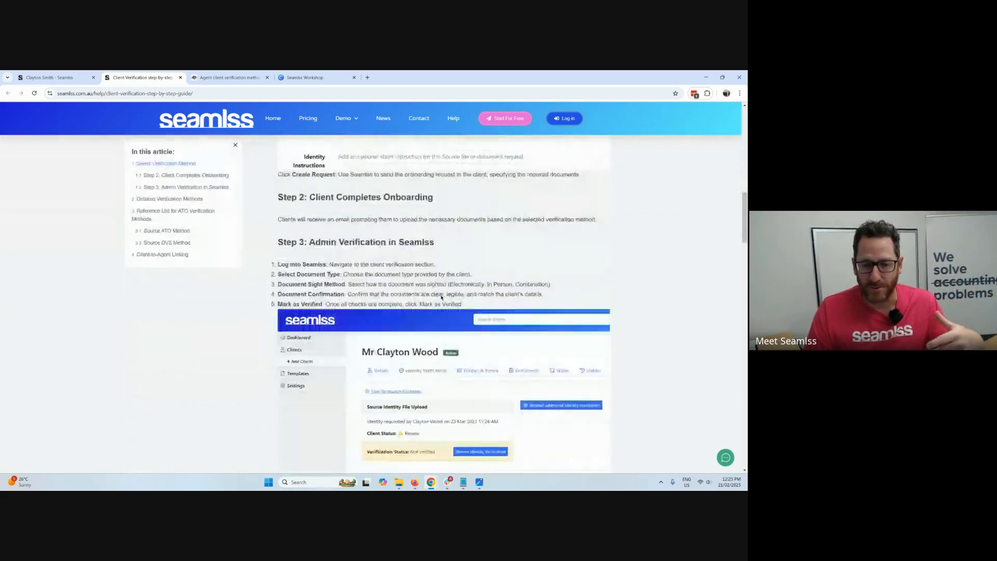
{"action": "scroll", "coordinate": [442, 292], "scroll_direction": "down", "scroll_amount": 10}
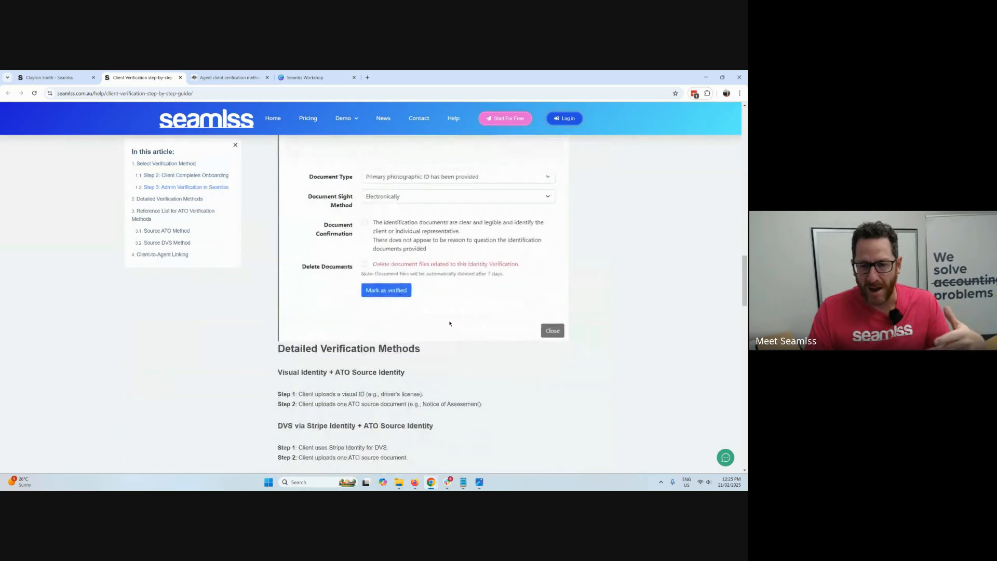
{"action": "scroll", "coordinate": [420, 303], "scroll_direction": "down", "scroll_amount": 9}
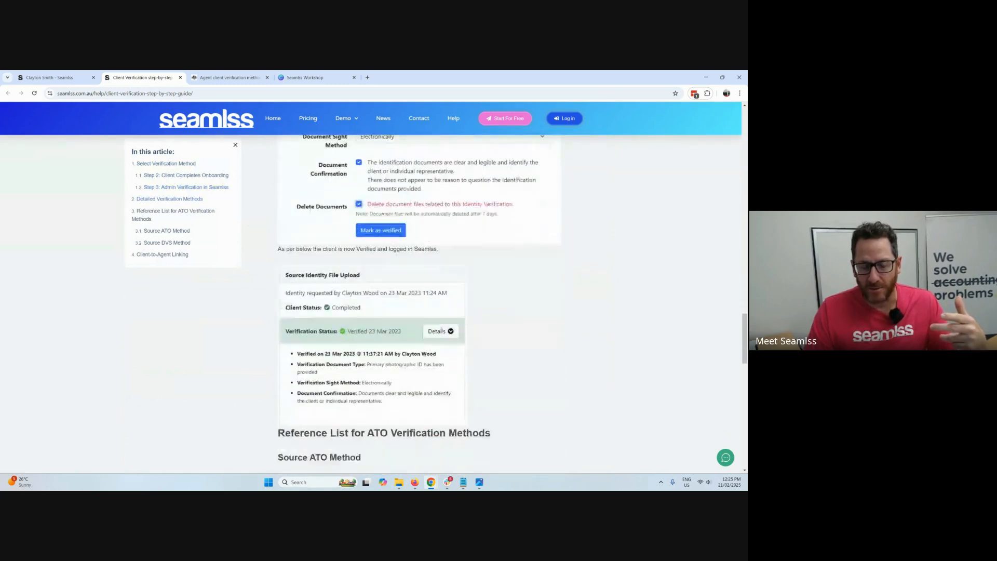
{"action": "scroll", "coordinate": [441, 329], "scroll_direction": "down", "scroll_amount": 2}
{"action": "left_click_drag", "start_coordinate": [278, 251], "coordinate": [468, 397]}
{"action": "left_click", "coordinate": [473, 382]}
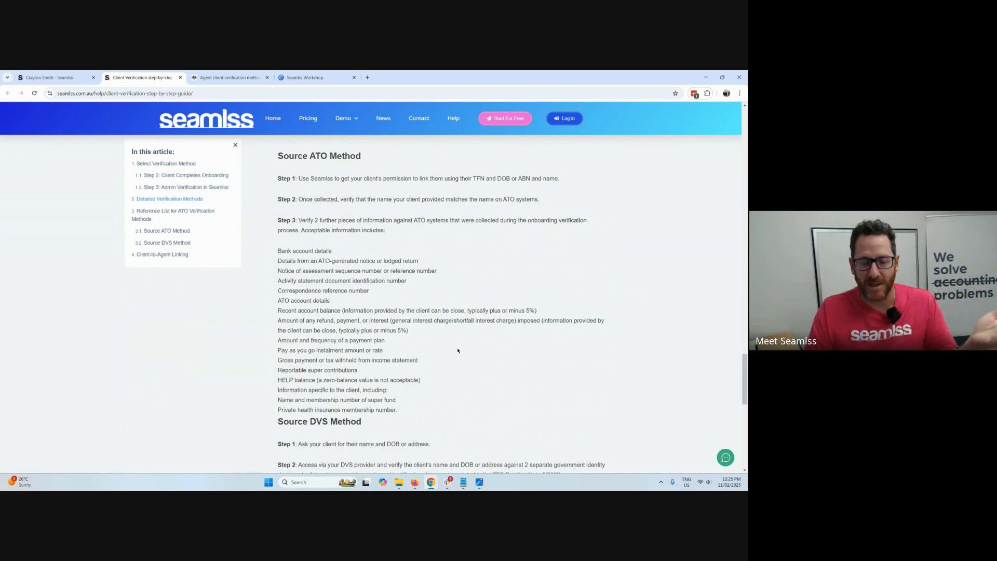
Return to the client's record and examine the client status of the DVS (Stripe Identity) request.
{"action": "left_click", "coordinate": [50, 76]}
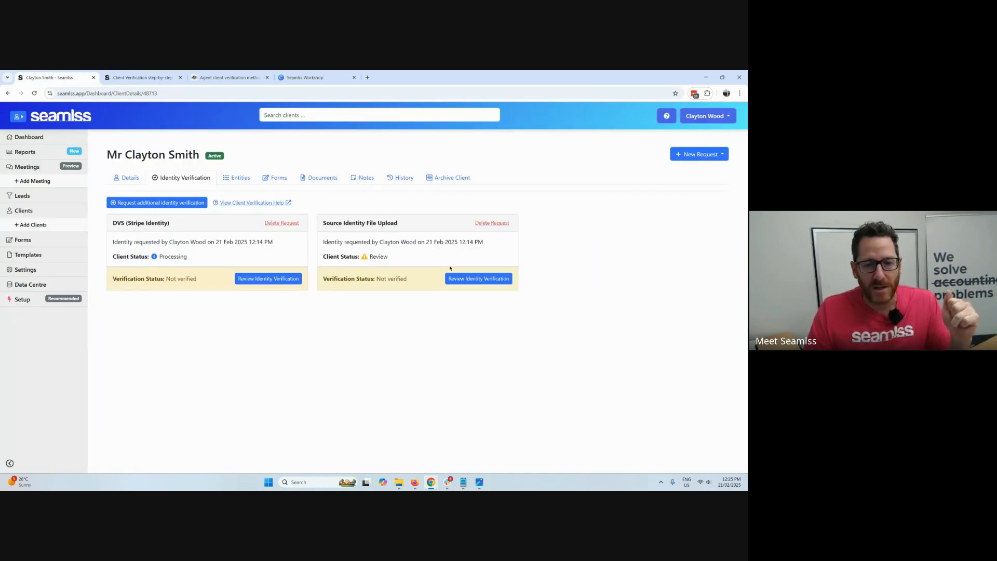
{"action": "left_click_drag", "start_coordinate": [141, 254], "coordinate": [187, 257]}
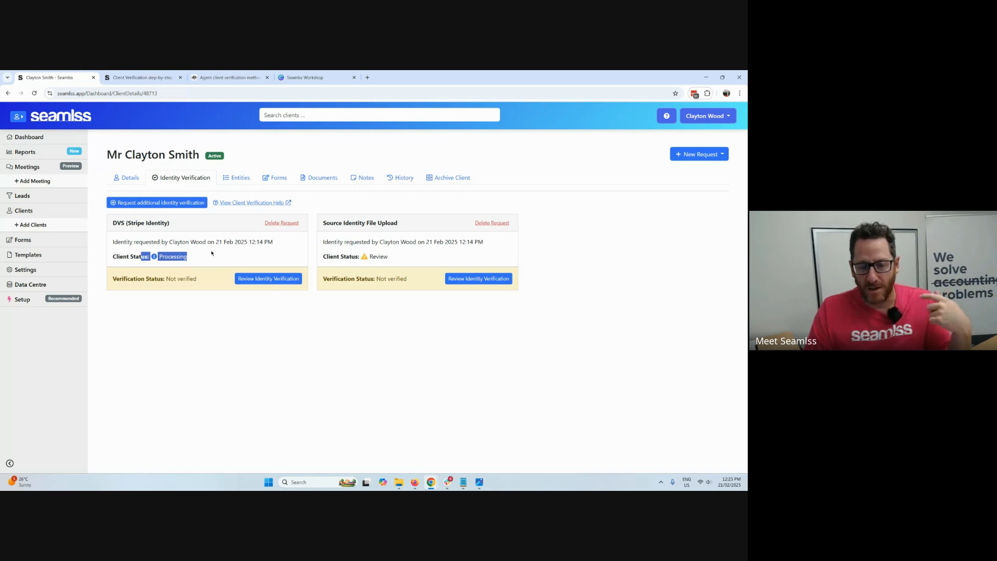
{"action": "left_click", "coordinate": [224, 253]}
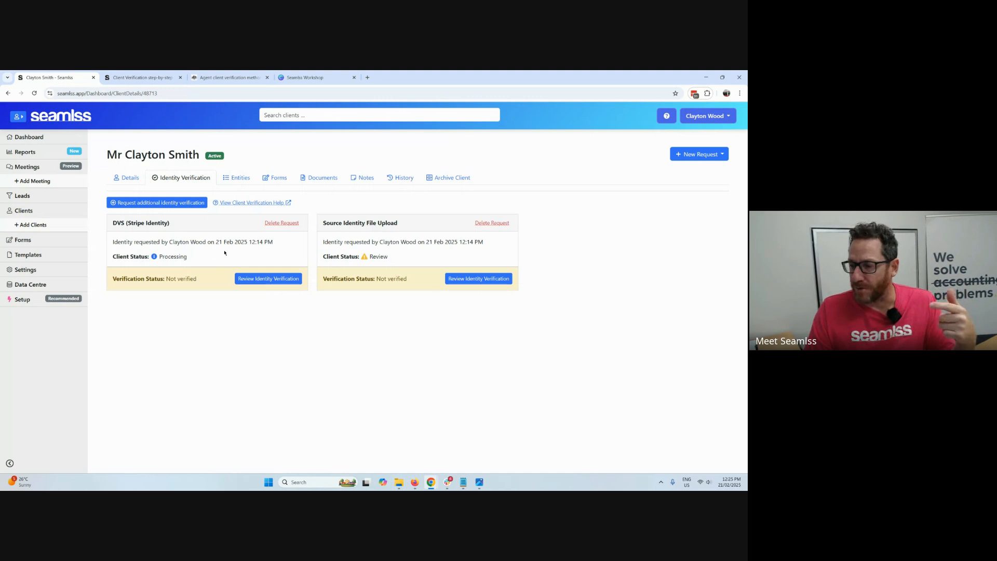
Open the review of the Source Identity File Upload, view the uploaded document, and return to the review.
{"action": "left_click", "coordinate": [493, 283]}
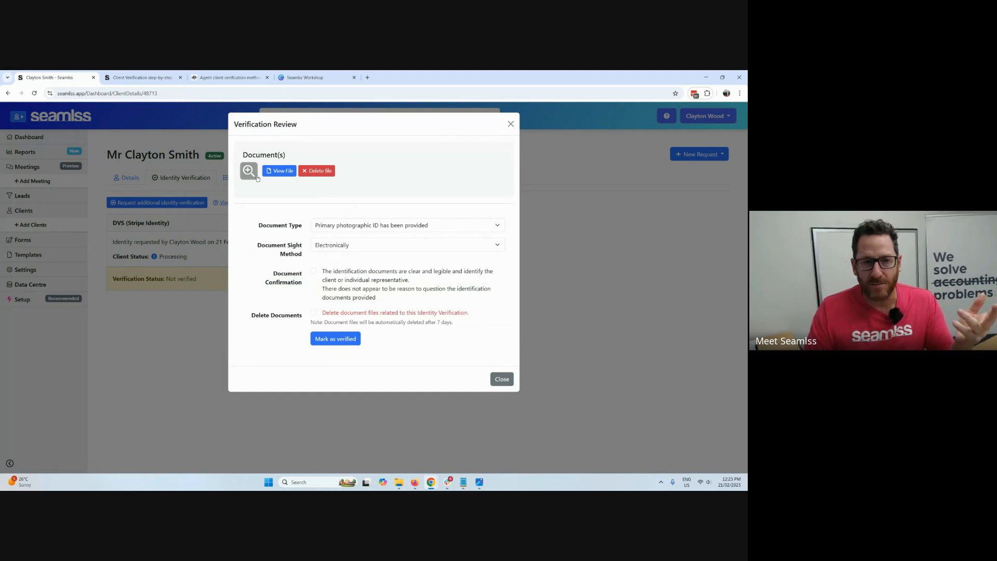
{"action": "left_click", "coordinate": [268, 173]}
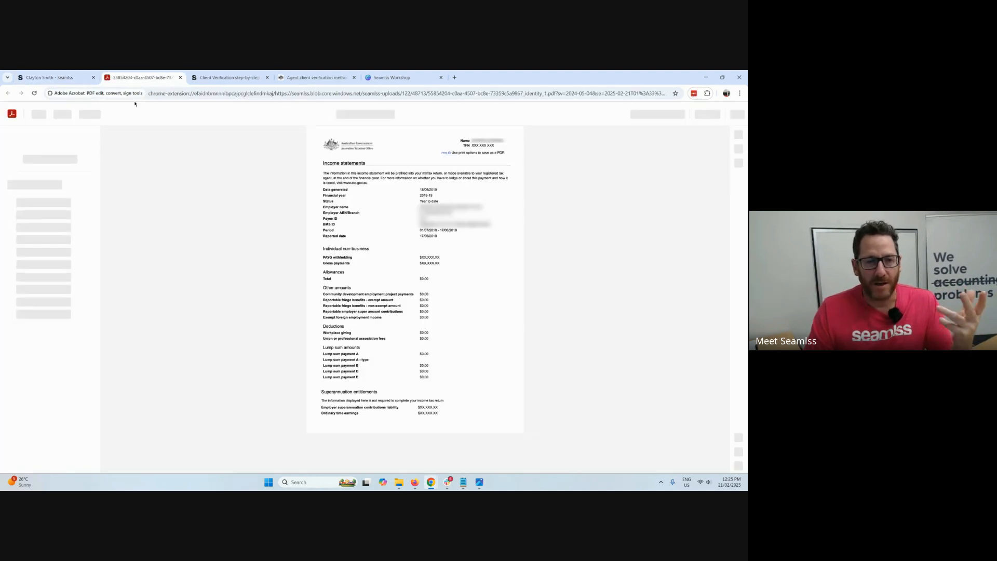
{"action": "left_click", "coordinate": [82, 76]}
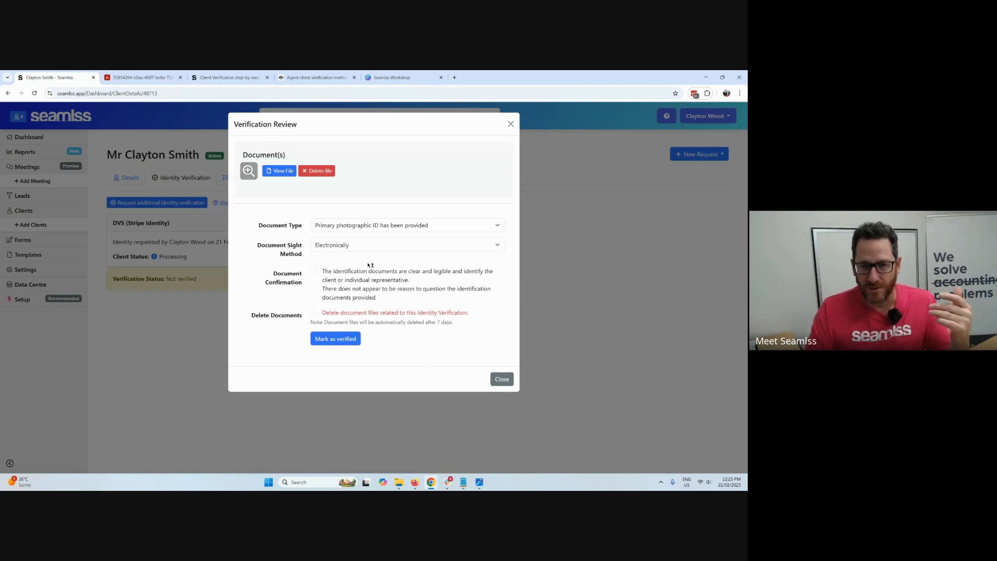
Confirm the identification documents are clear and legible, choose to delete the document files, and mark the source identity upload as verified.
{"action": "left_click", "coordinate": [314, 271]}
{"action": "left_click", "coordinate": [314, 312]}
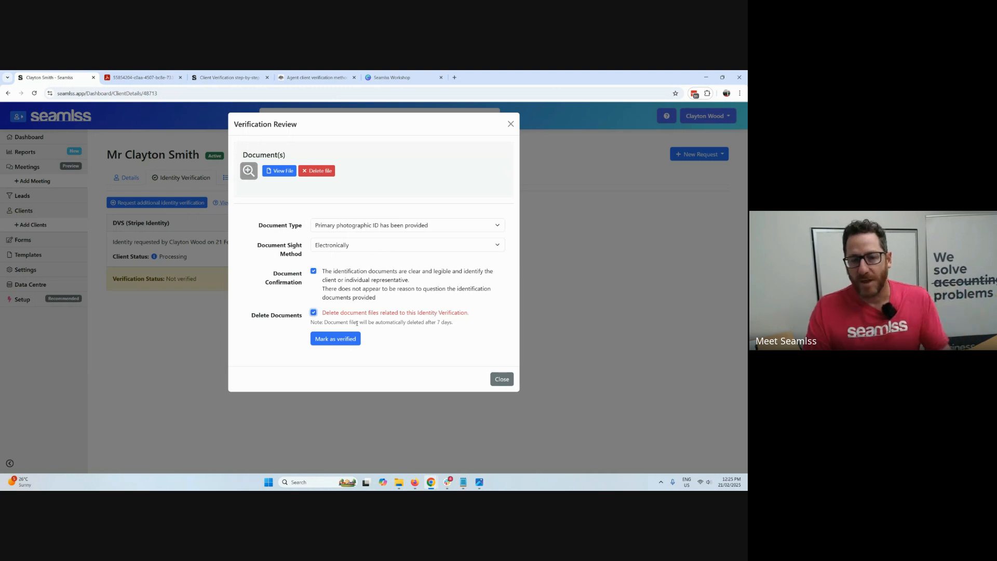
{"action": "left_click_drag", "start_coordinate": [356, 323], "coordinate": [490, 328]}
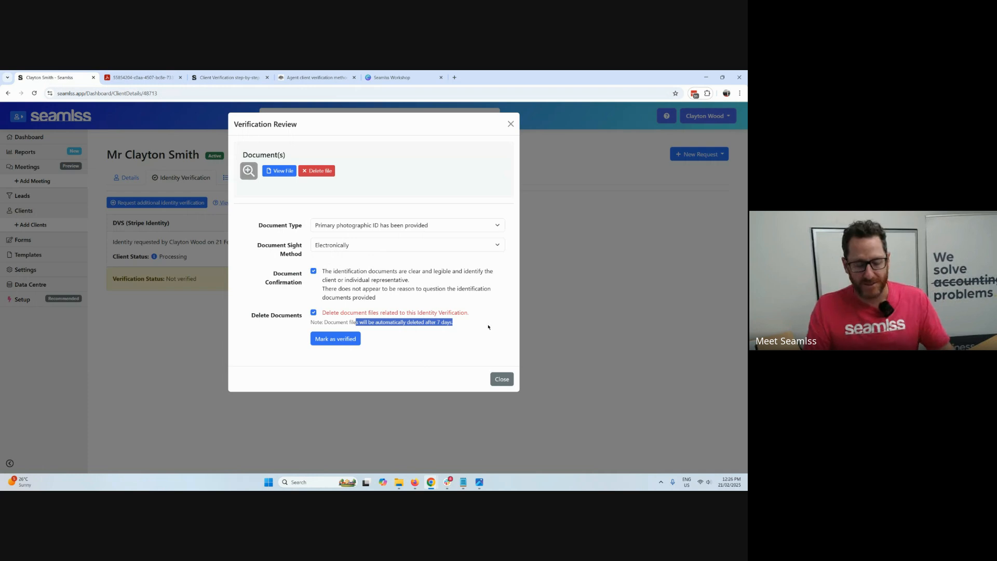
{"action": "left_click", "coordinate": [488, 327]}
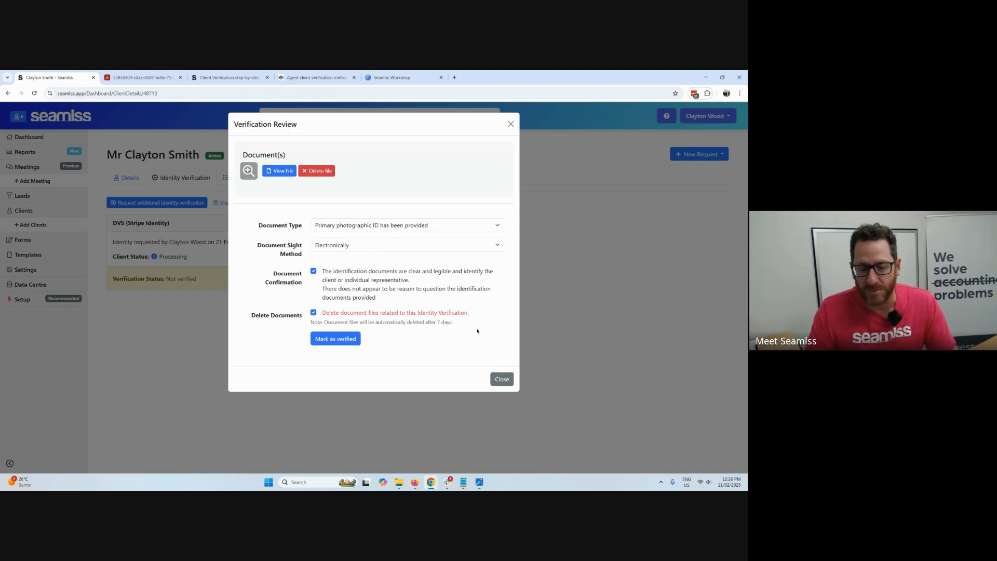
{"action": "left_click", "coordinate": [355, 341]}
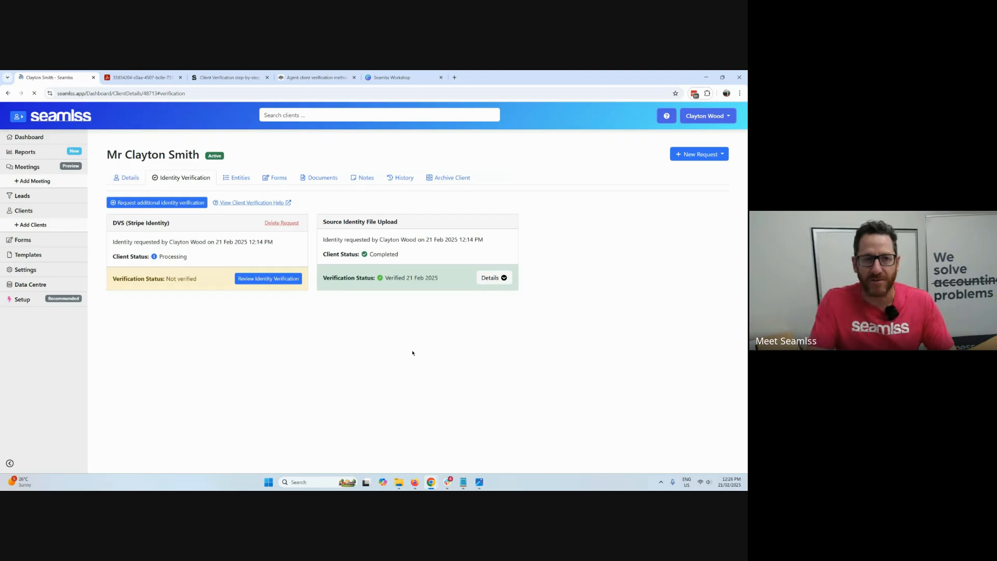
Expand the verification details of the Source Identity File Upload and review the recorded document type, sight method and confirmation.
{"action": "left_click", "coordinate": [491, 277]}
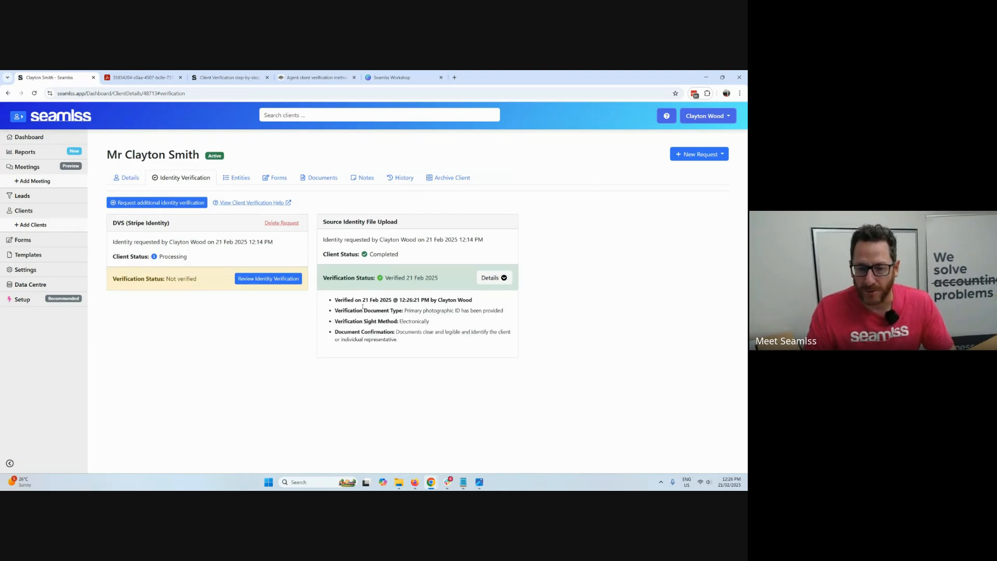
{"action": "left_click_drag", "start_coordinate": [363, 307], "coordinate": [405, 349]}
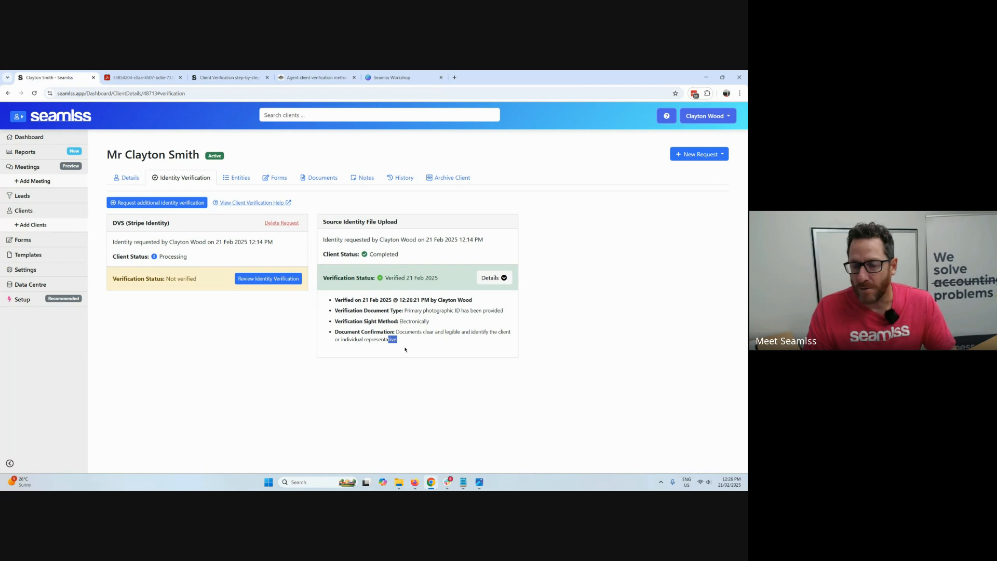
{"action": "left_click", "coordinate": [405, 349]}
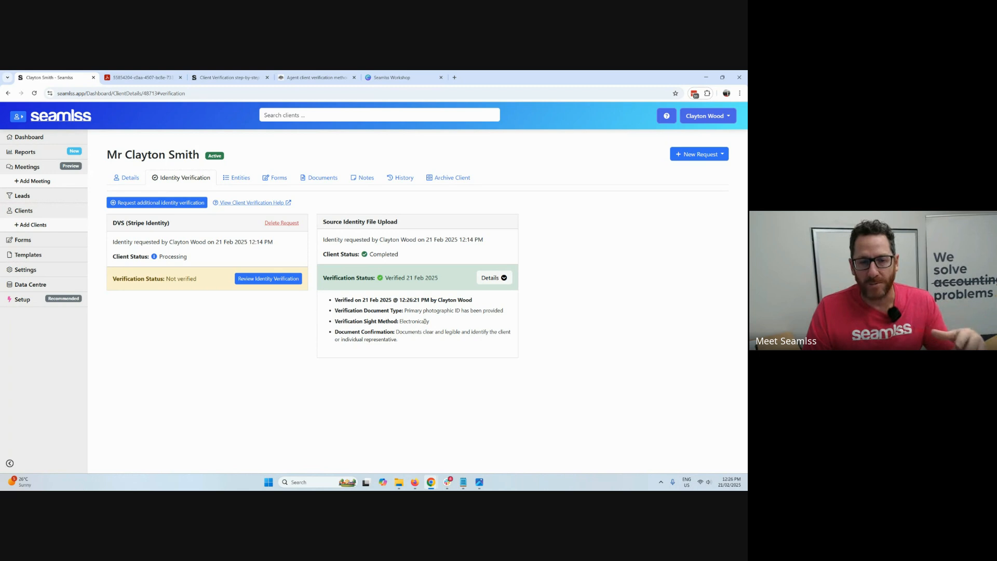
Open the client's forms and review the submitted answers of the About Your Business custom form.
{"action": "left_click", "coordinate": [283, 178]}
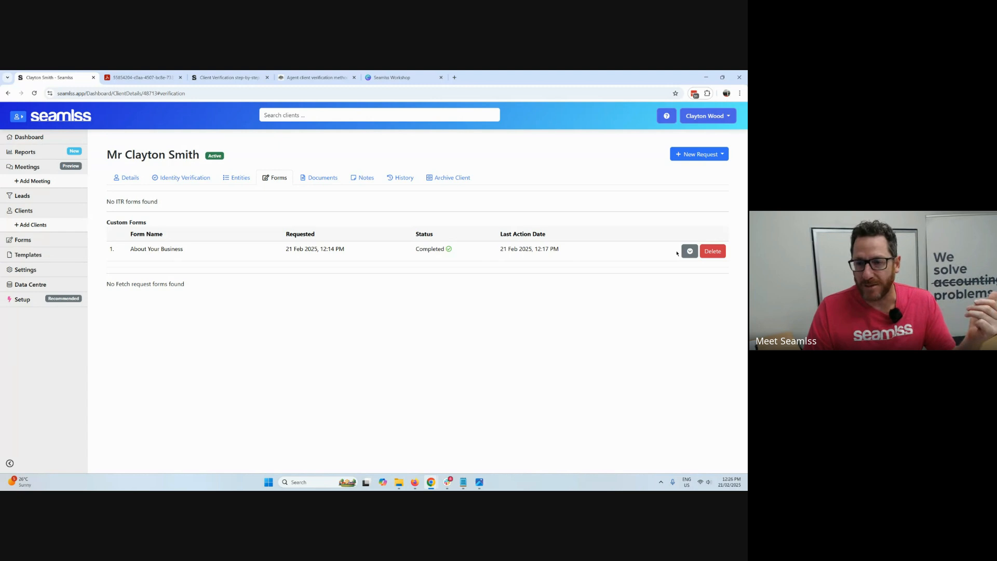
{"action": "left_click", "coordinate": [689, 251]}
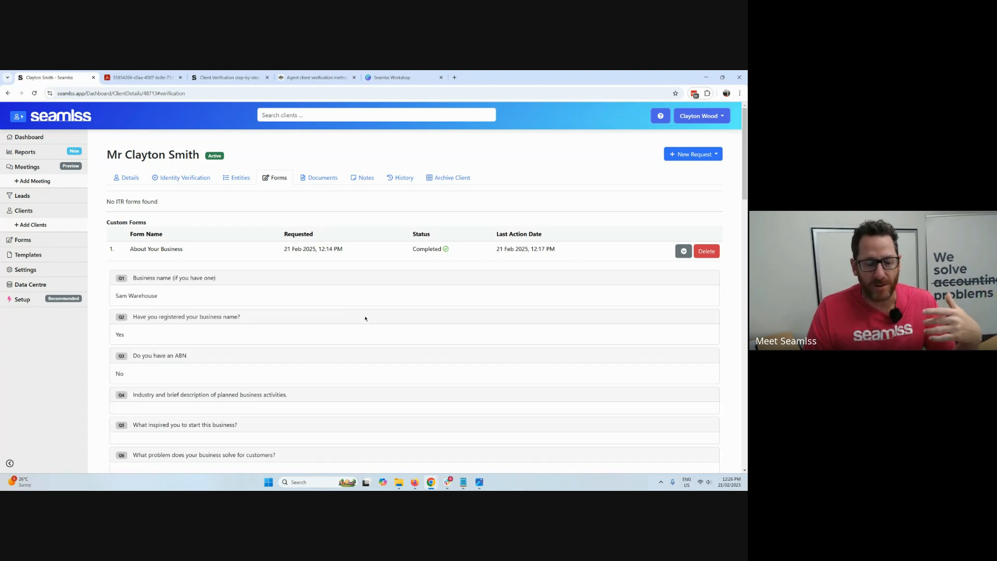
Generate files for the client's Engagement, Individual, Company and About Your Business documents.
{"action": "left_click", "coordinate": [322, 178]}
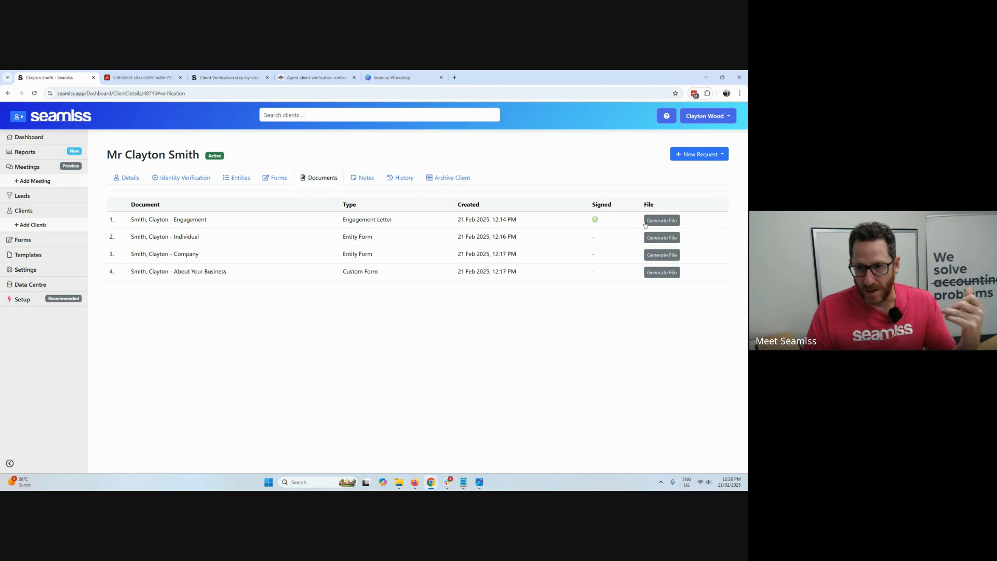
{"action": "left_click", "coordinate": [645, 223]}
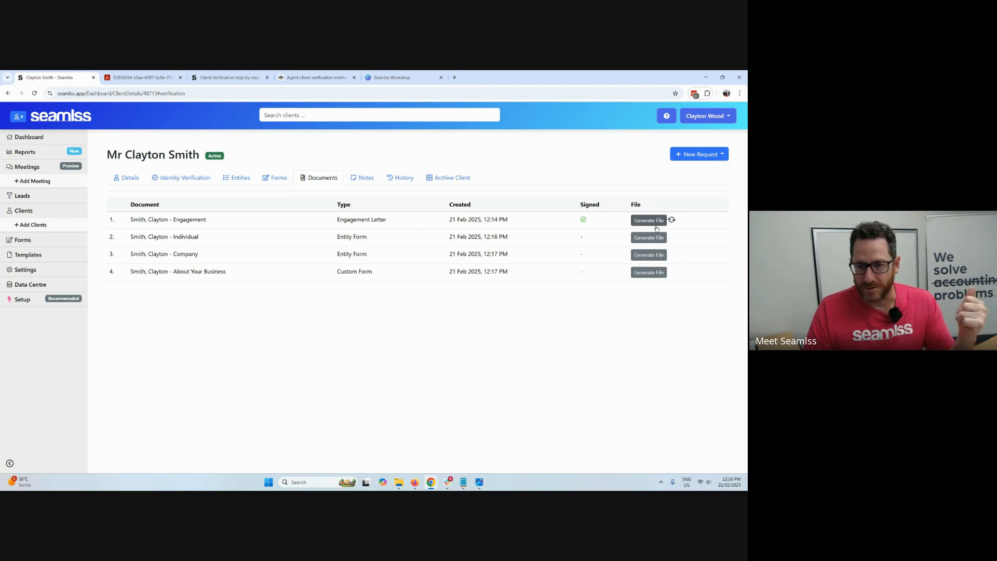
{"action": "left_click", "coordinate": [648, 255]}
{"action": "left_click", "coordinate": [648, 272]}
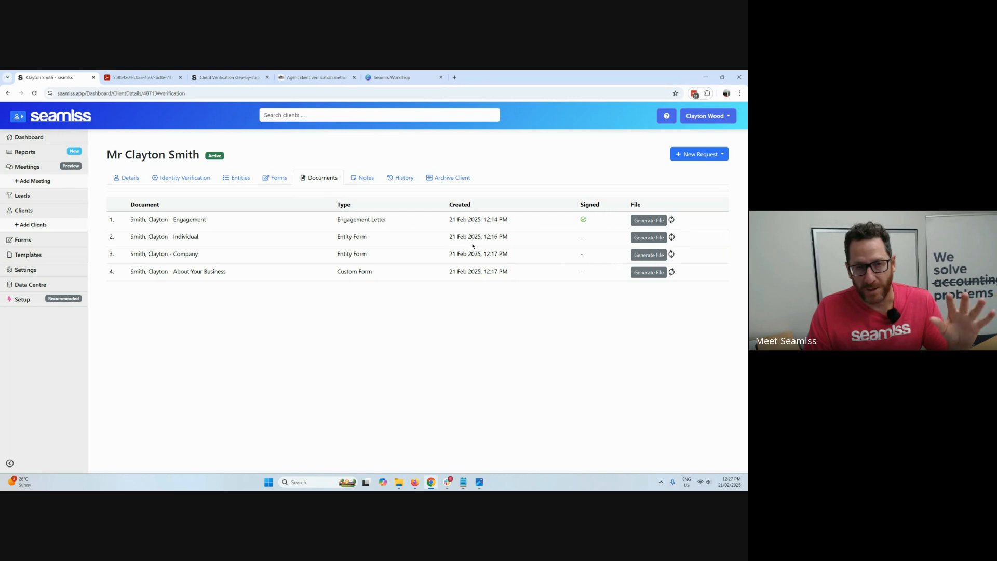
Look through the client's notes, the audit and request history, and the options for archiving the client.
{"action": "left_click", "coordinate": [372, 182]}
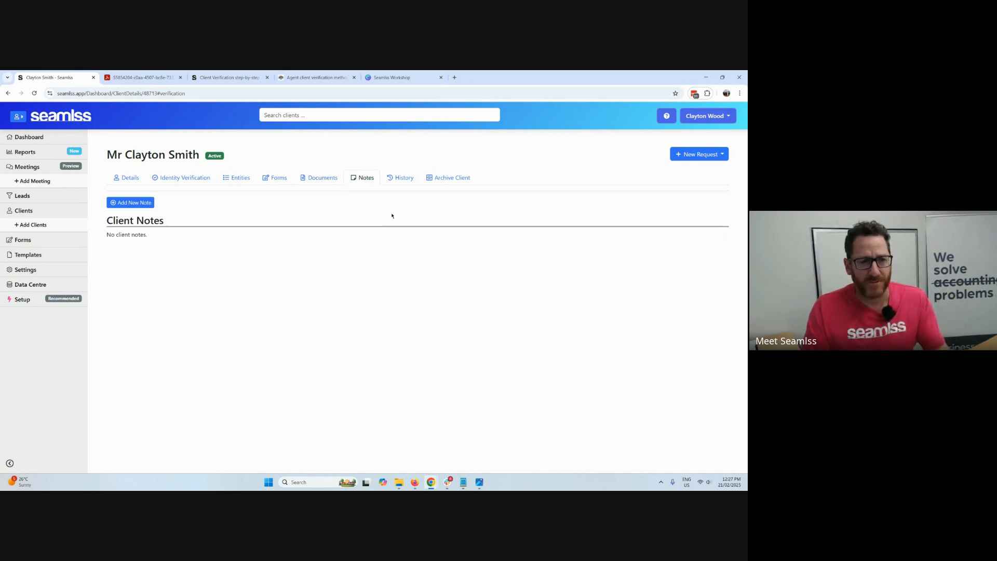
{"action": "left_click", "coordinate": [400, 178]}
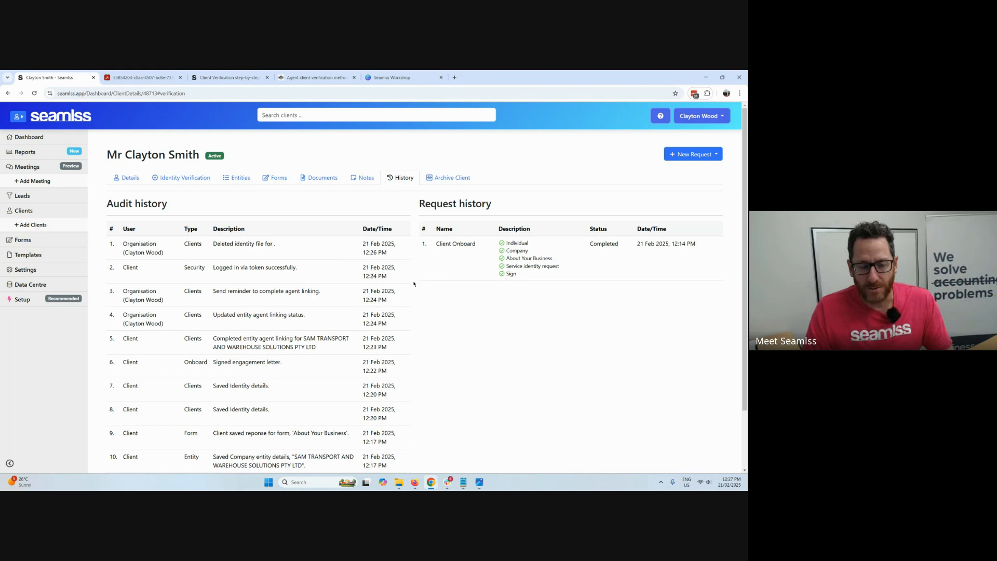
{"action": "left_click", "coordinate": [453, 178]}
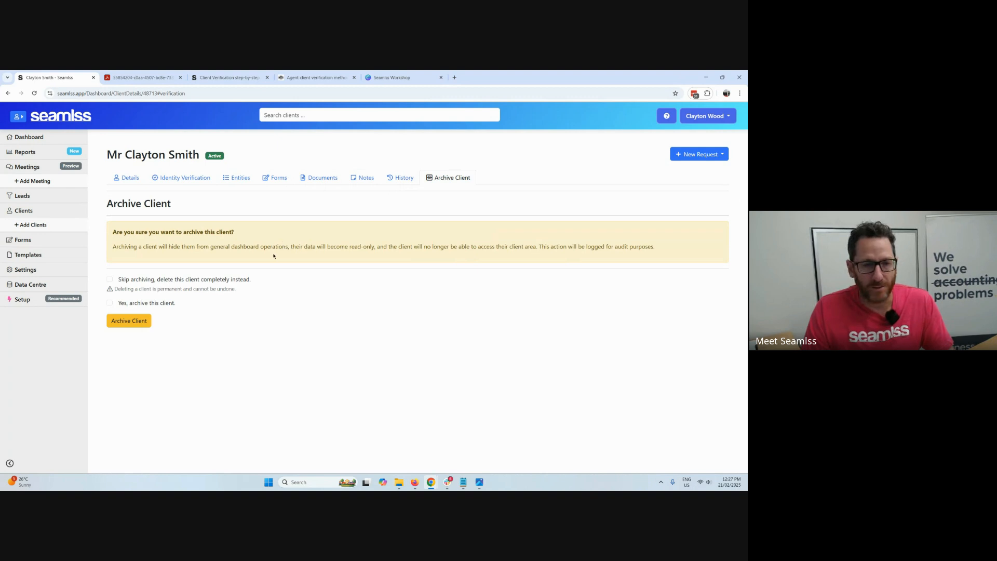
Return to the client's details and start pushing the client record to XPM.
{"action": "left_click", "coordinate": [130, 180]}
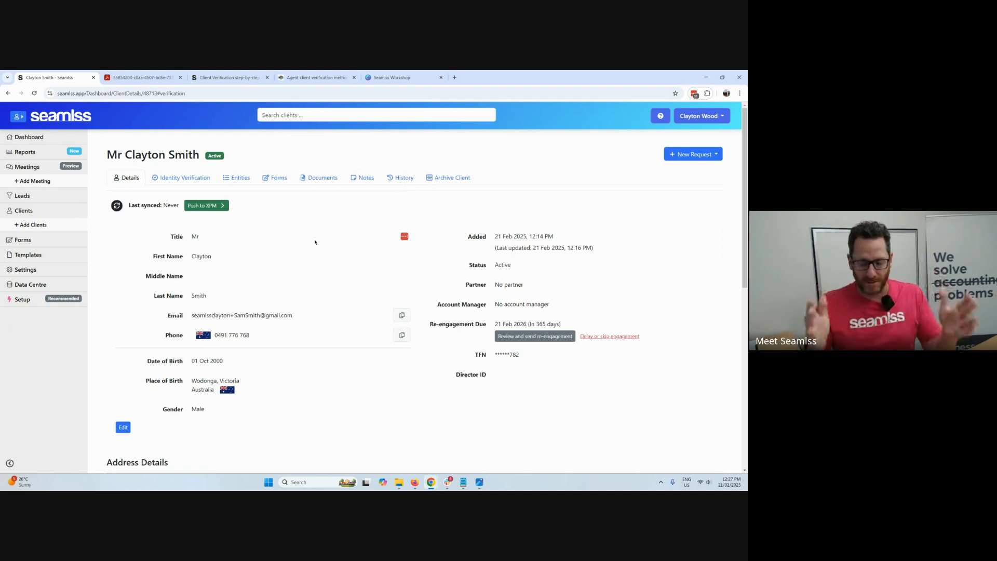
{"action": "left_click", "coordinate": [207, 205]}
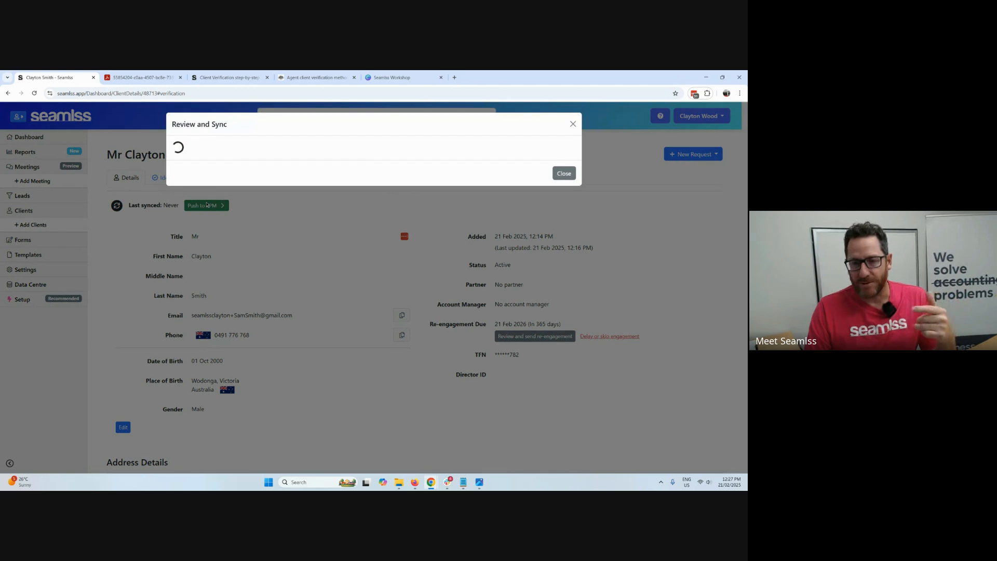
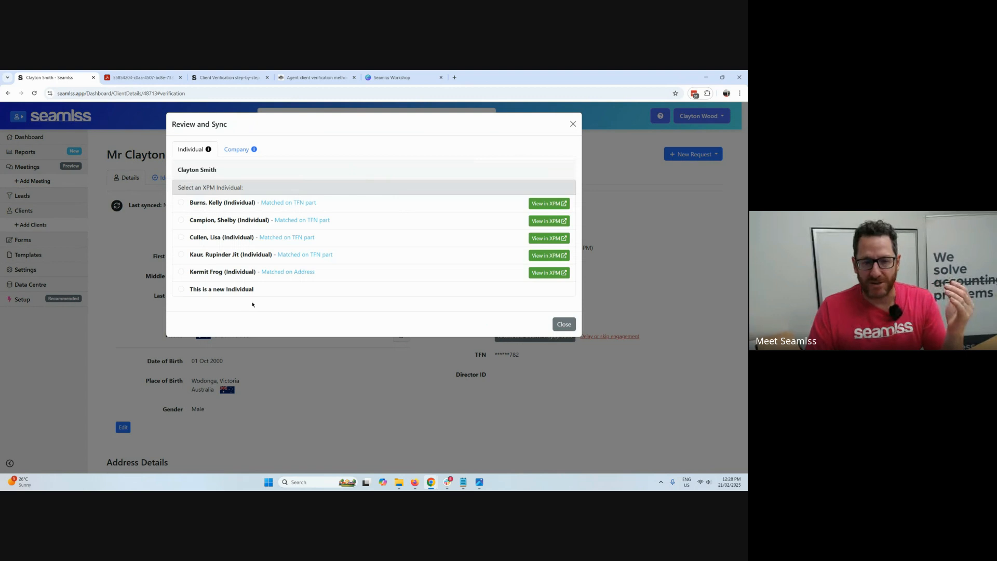
Compare the XPM matching options for the individual and the company, then inspect the individual's field-by-field data flow between Seamlss and XPM.
{"action": "left_click", "coordinate": [242, 279]}
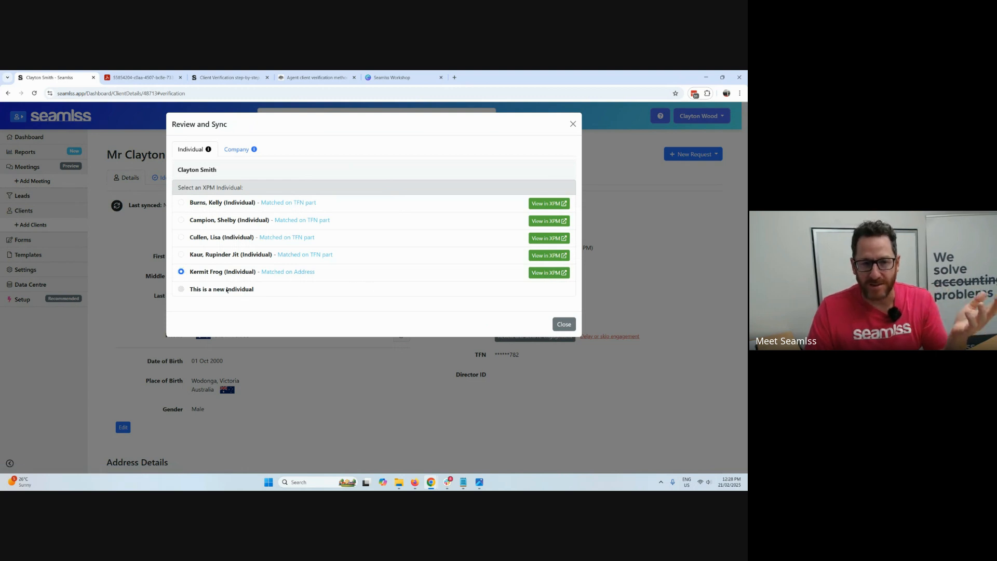
{"action": "left_click", "coordinate": [294, 290]}
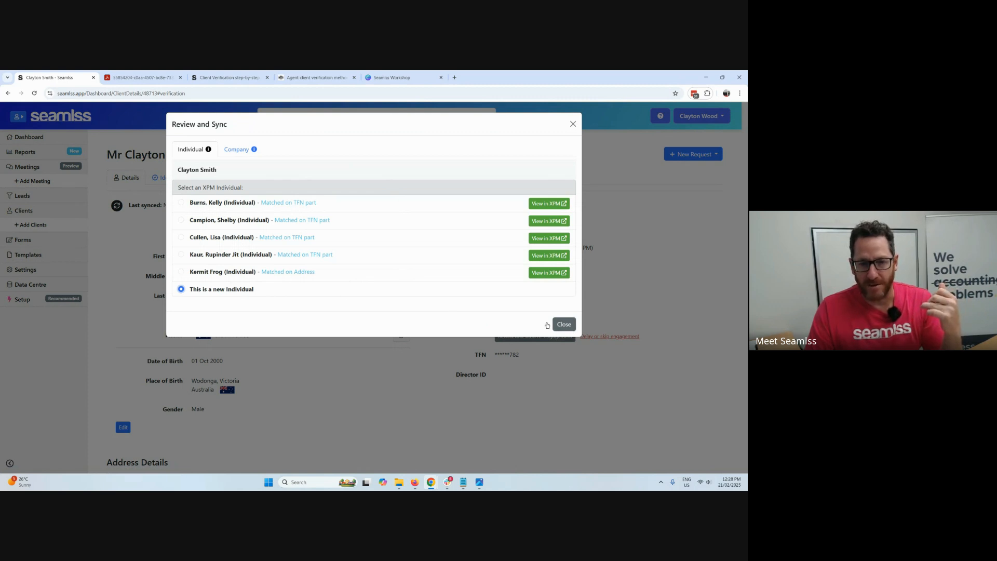
{"action": "left_click", "coordinate": [250, 150]}
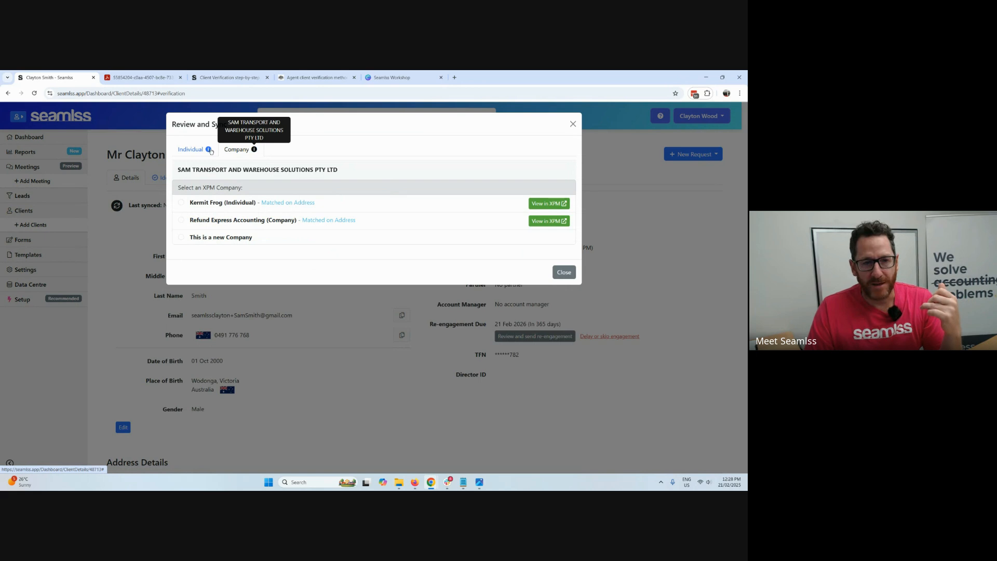
{"action": "left_click", "coordinate": [208, 150]}
{"action": "scroll", "coordinate": [410, 301], "scroll_direction": "down", "scroll_amount": 5}
{"action": "scroll", "coordinate": [410, 302], "scroll_direction": "up", "scroll_amount": 3}
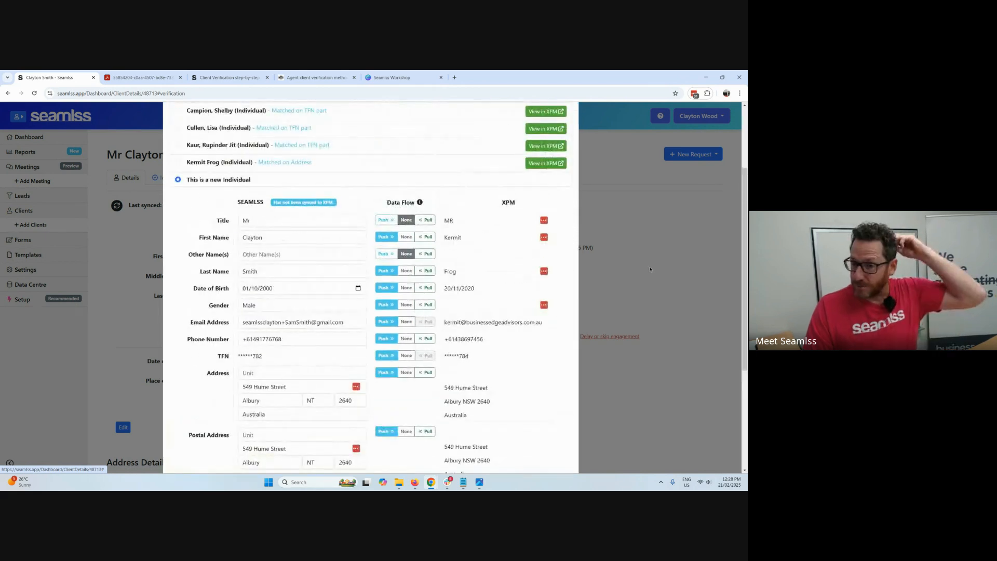
{"action": "scroll", "coordinate": [520, 317], "scroll_direction": "down", "scroll_amount": 1}
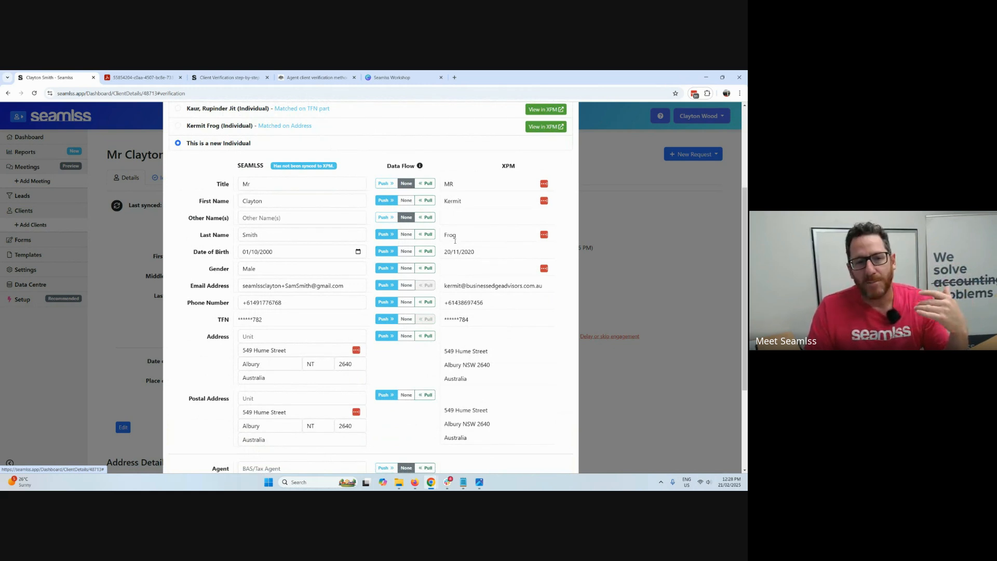
{"action": "scroll", "coordinate": [381, 225], "scroll_direction": "down", "scroll_amount": 1}
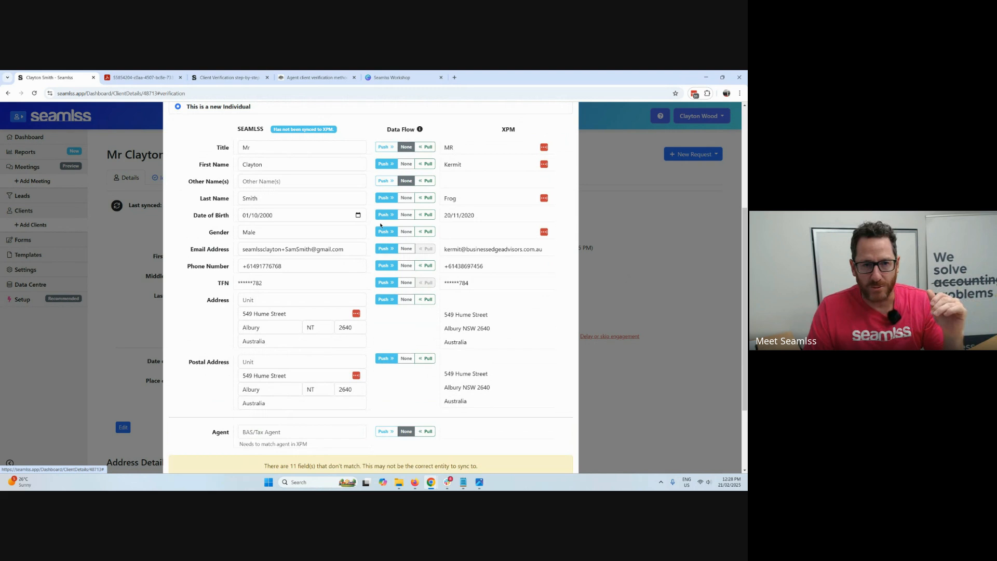
{"action": "scroll", "coordinate": [235, 166], "scroll_direction": "up", "scroll_amount": 3}
Match the client to the existing XPM individual found by address and review the differing fields and merge option.
{"action": "left_click", "coordinate": [216, 200]}
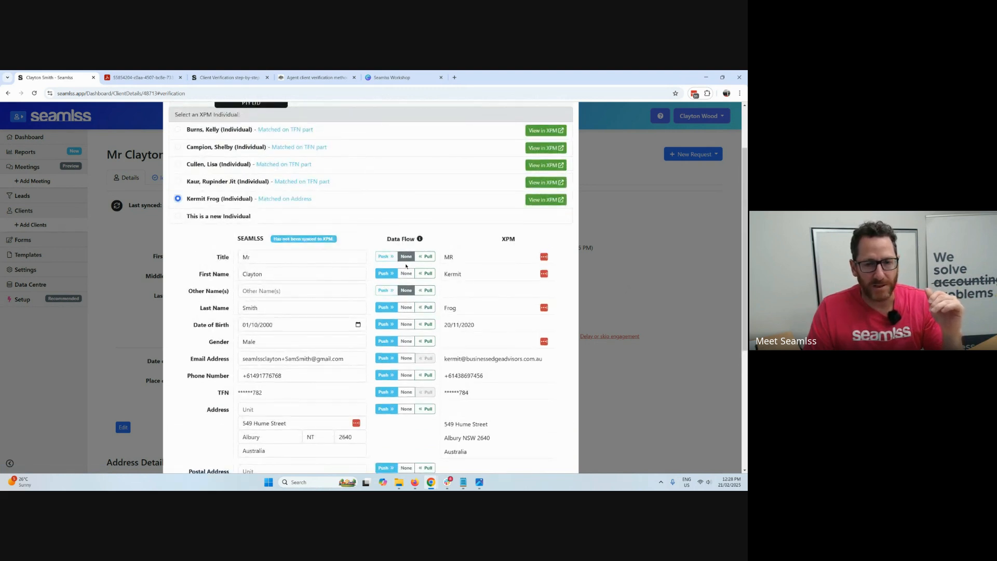
{"action": "scroll", "coordinate": [489, 287], "scroll_direction": "down", "scroll_amount": 3}
{"action": "scroll", "coordinate": [489, 287], "scroll_direction": "down", "scroll_amount": 2}
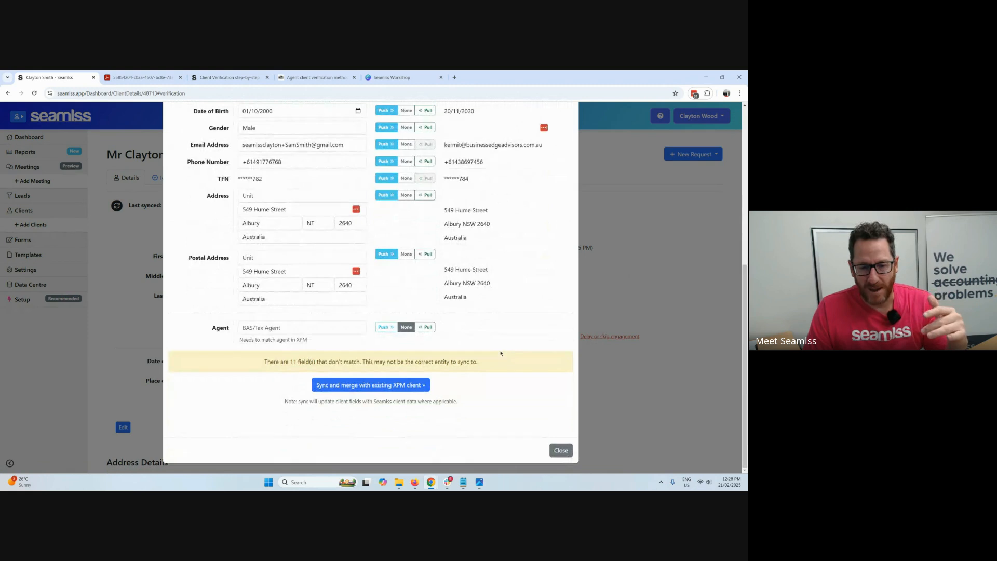
{"action": "scroll", "coordinate": [502, 353], "scroll_direction": "up", "scroll_amount": 3}
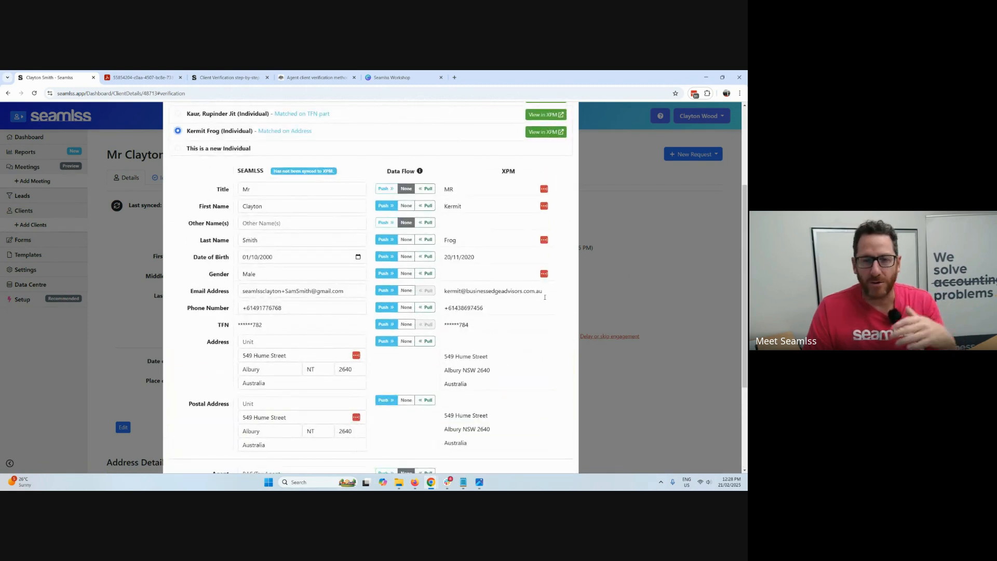
{"action": "scroll", "coordinate": [349, 193], "scroll_direction": "up", "scroll_amount": 3}
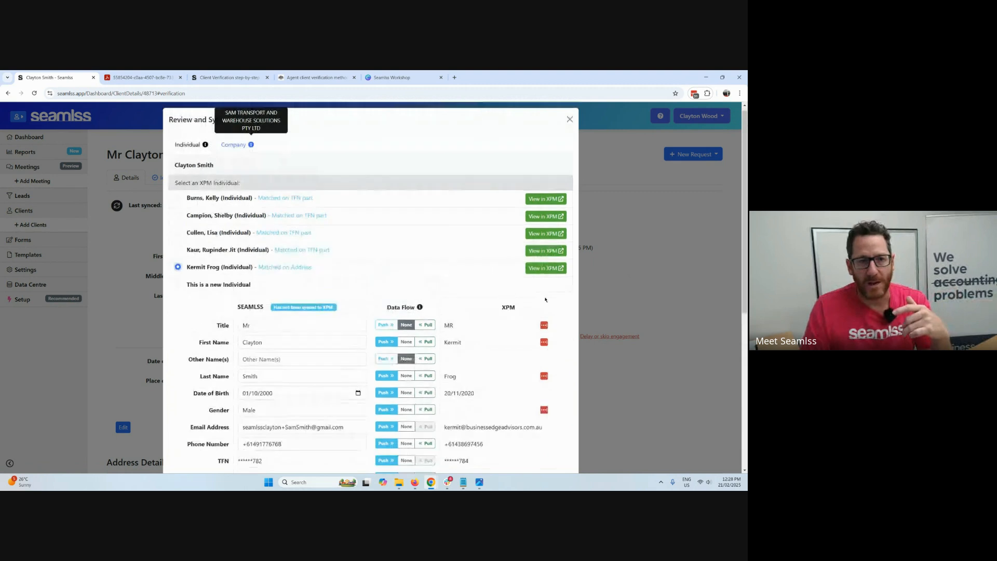
Mark the client's company as a new company for XPM and review the details ready for syncing.
{"action": "left_click", "coordinate": [232, 150]}
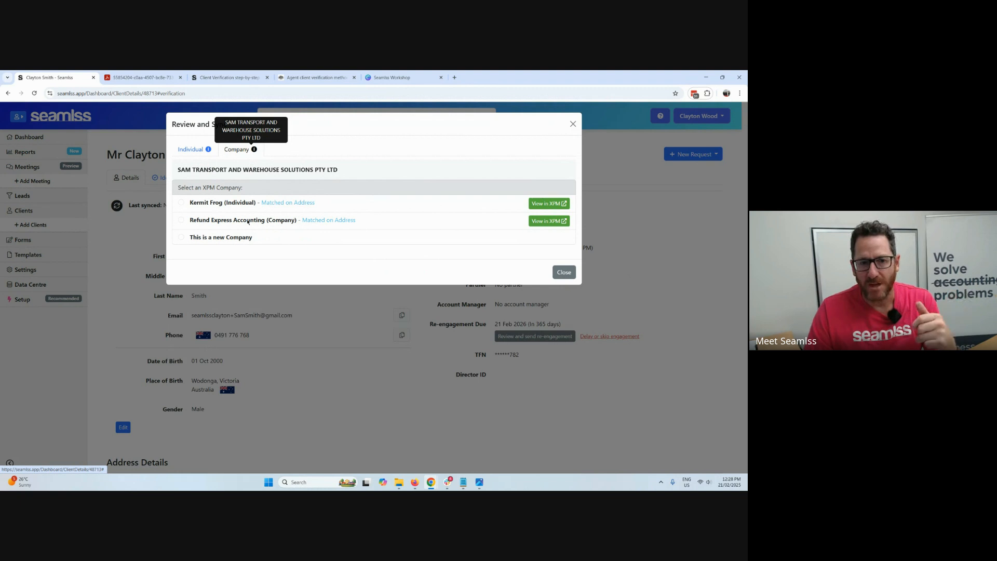
{"action": "left_click", "coordinate": [183, 240]}
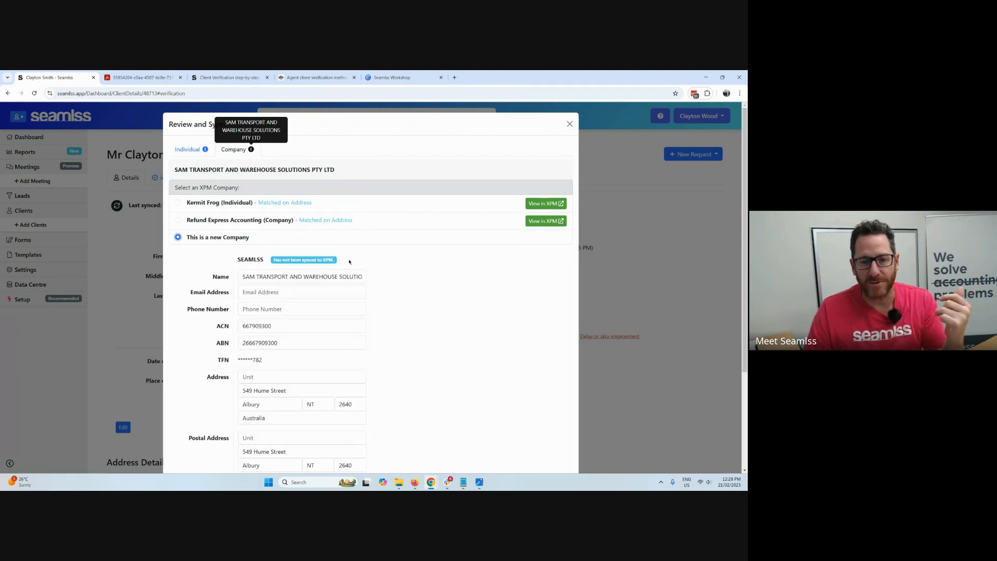
{"action": "scroll", "coordinate": [441, 276], "scroll_direction": "down", "scroll_amount": 2}
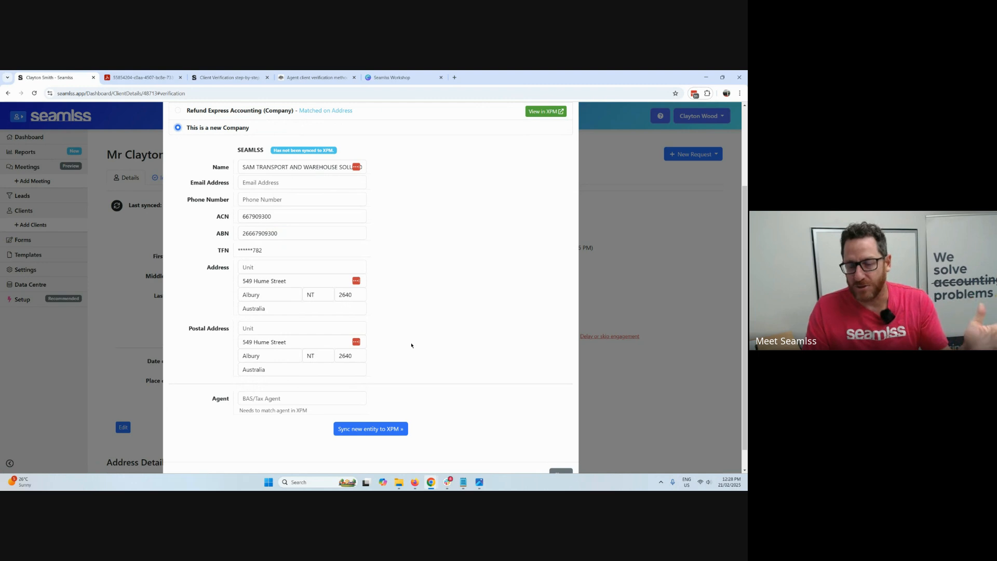
{"action": "scroll", "coordinate": [411, 346], "scroll_direction": "up", "scroll_amount": 3}
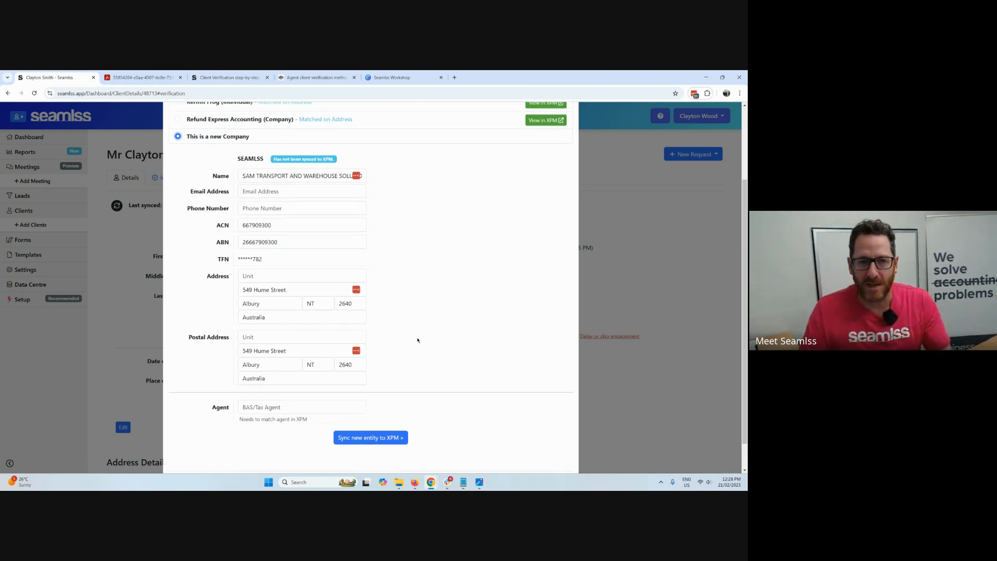
Try to sync the individual to XPM as a new individual.
{"action": "left_click", "coordinate": [195, 149]}
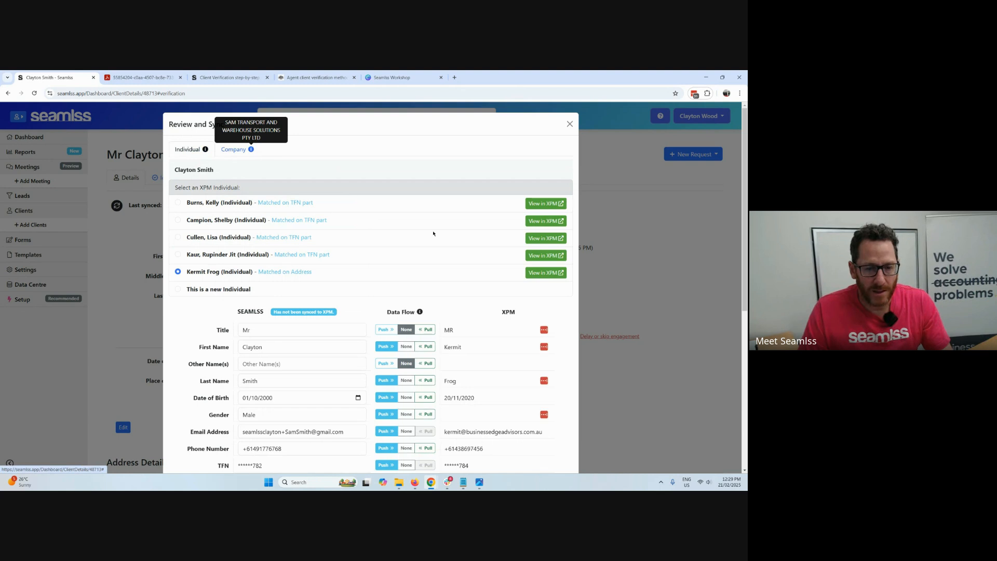
{"action": "scroll", "coordinate": [445, 342], "scroll_direction": "down", "scroll_amount": 4}
{"action": "scroll", "coordinate": [445, 342], "scroll_direction": "up", "scroll_amount": 3}
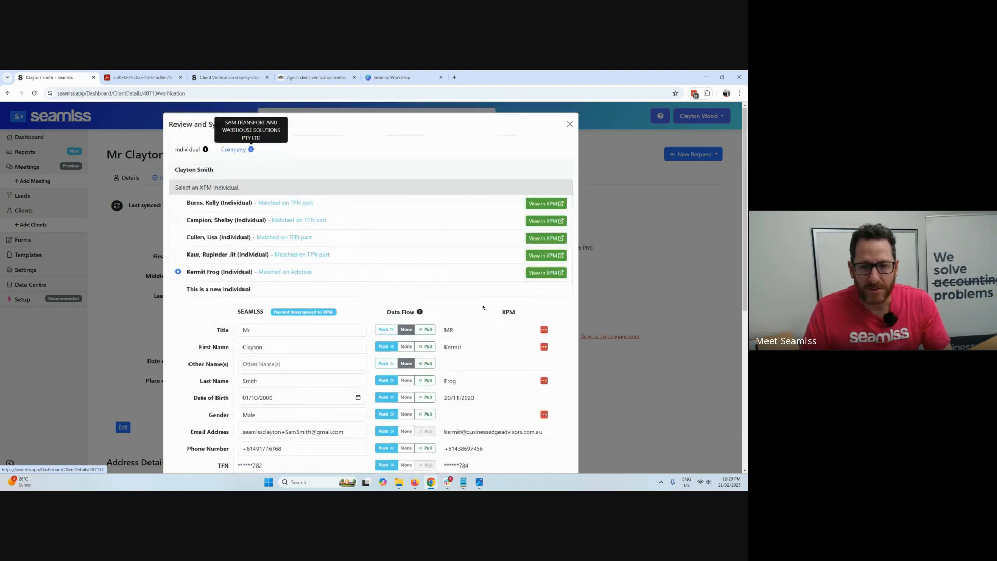
{"action": "left_click", "coordinate": [178, 289]}
{"action": "scroll", "coordinate": [385, 333], "scroll_direction": "down", "scroll_amount": 5}
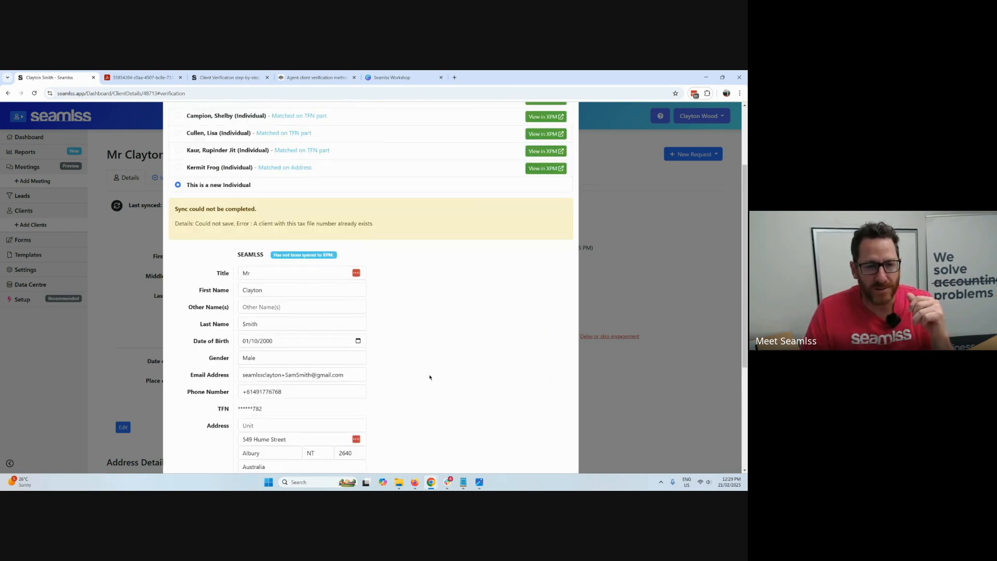
{"action": "scroll", "coordinate": [432, 371], "scroll_direction": "down", "scroll_amount": 2}
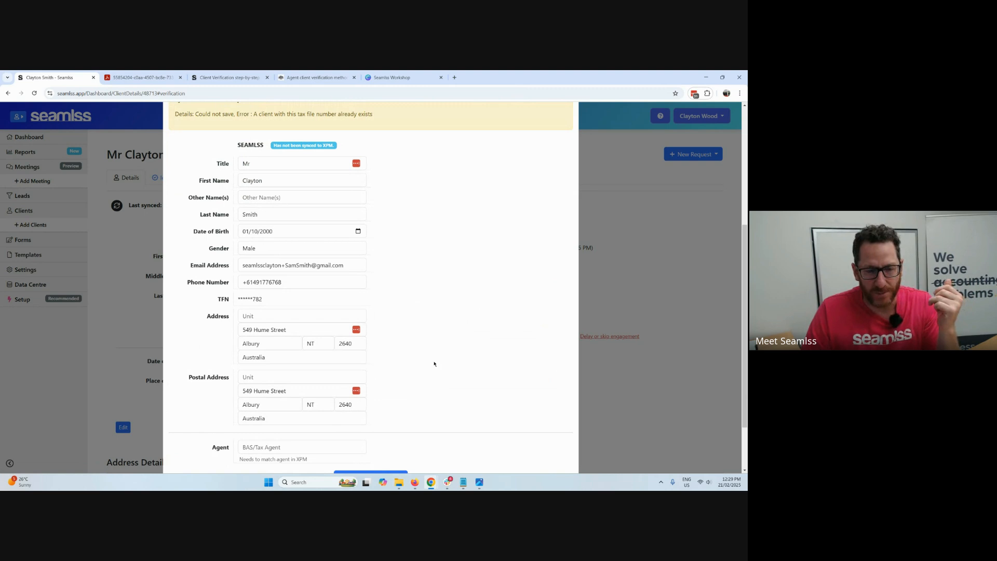
{"action": "scroll", "coordinate": [430, 359], "scroll_direction": "up", "scroll_amount": 1}
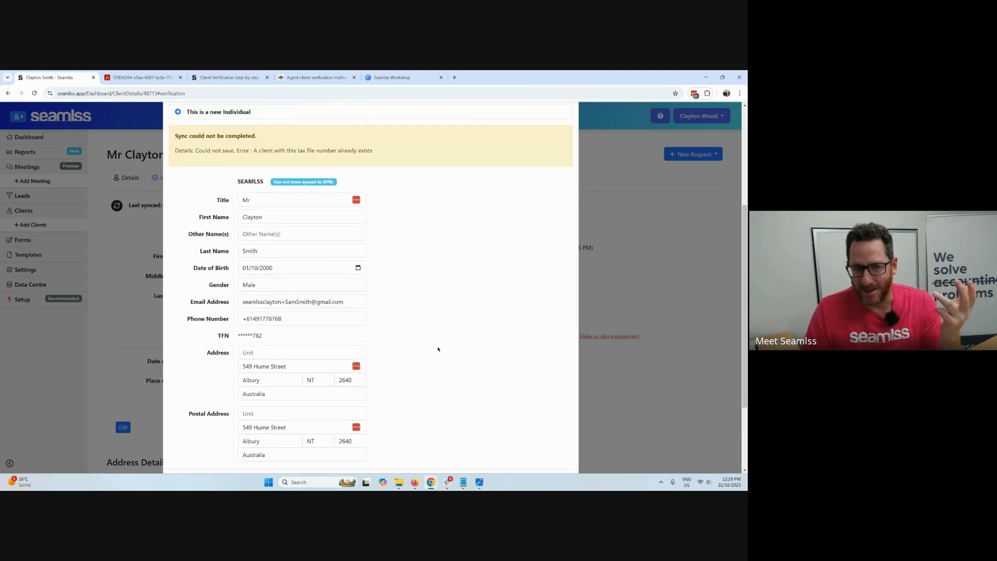
Sync and merge the individual with the existing XPM individual matched on address.
{"action": "scroll", "coordinate": [437, 348], "scroll_direction": "up", "scroll_amount": 3}
{"action": "left_click", "coordinate": [223, 241]}
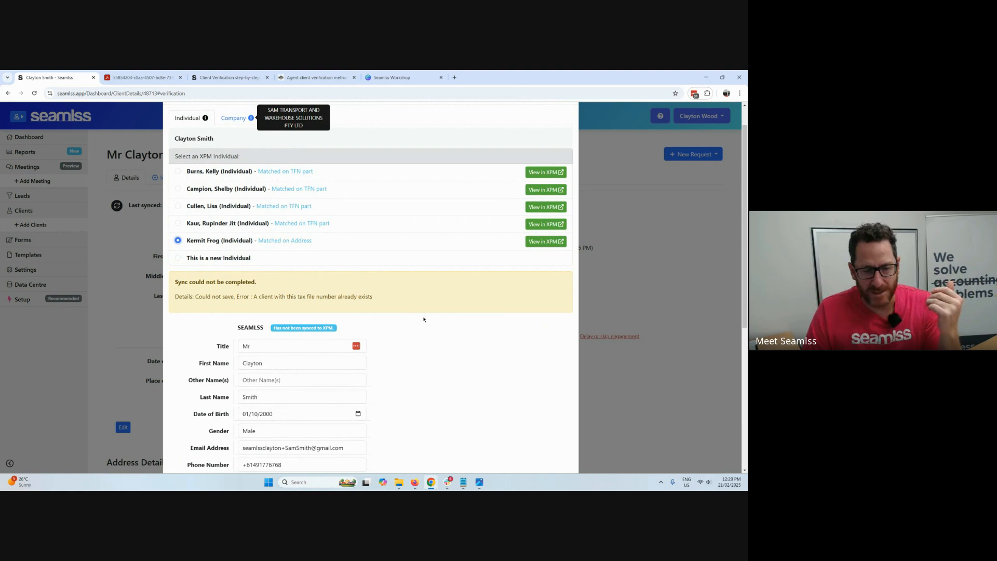
{"action": "scroll", "coordinate": [457, 332], "scroll_direction": "down", "scroll_amount": 4}
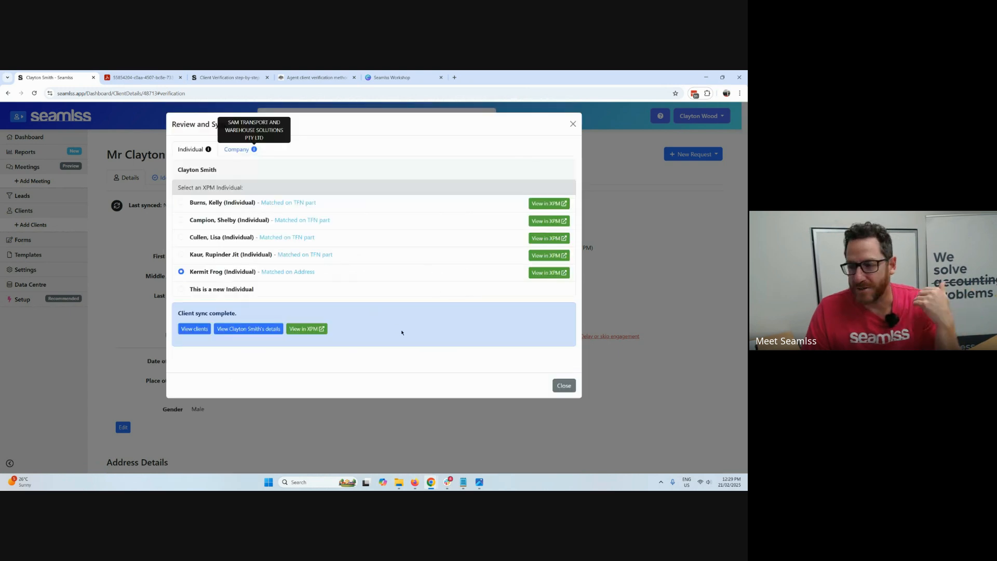
Open the synced client in Xero Practice Manager and examine the contact details, new tax form options and bank account fields.
{"action": "left_click", "coordinate": [311, 331]}
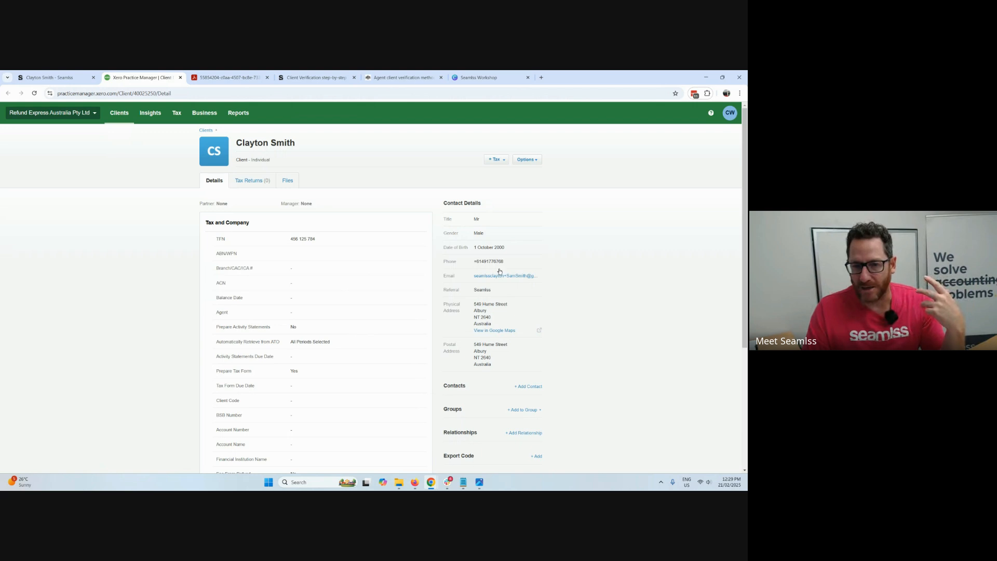
{"action": "left_click", "coordinate": [496, 159]}
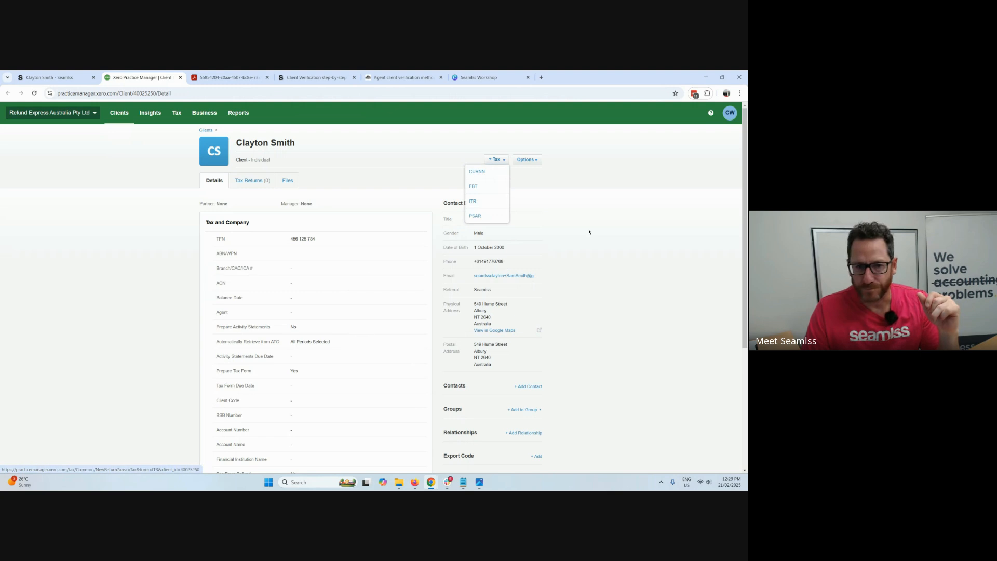
{"action": "scroll", "coordinate": [377, 253], "scroll_direction": "down", "scroll_amount": 2}
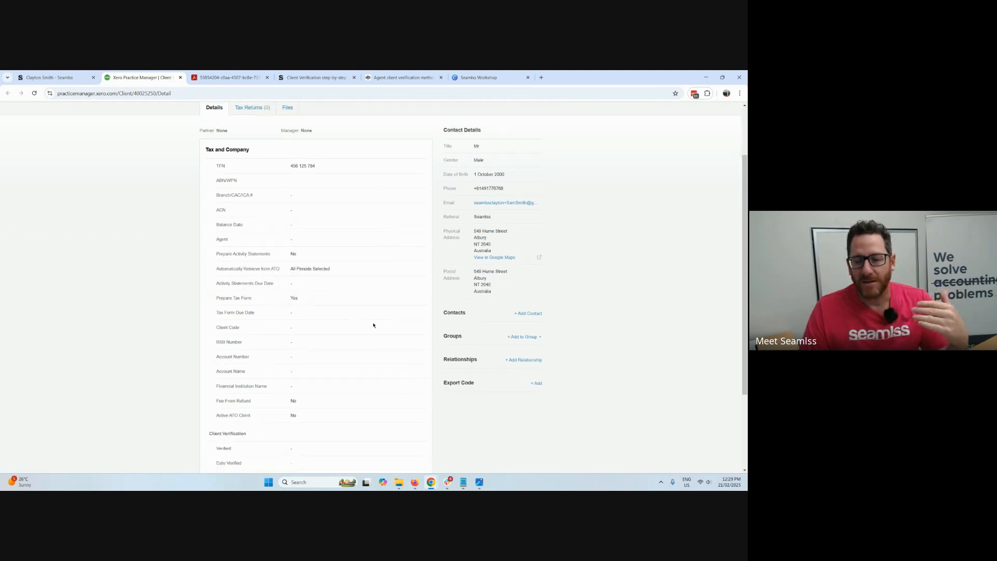
{"action": "left_click_drag", "start_coordinate": [218, 326], "coordinate": [329, 381]}
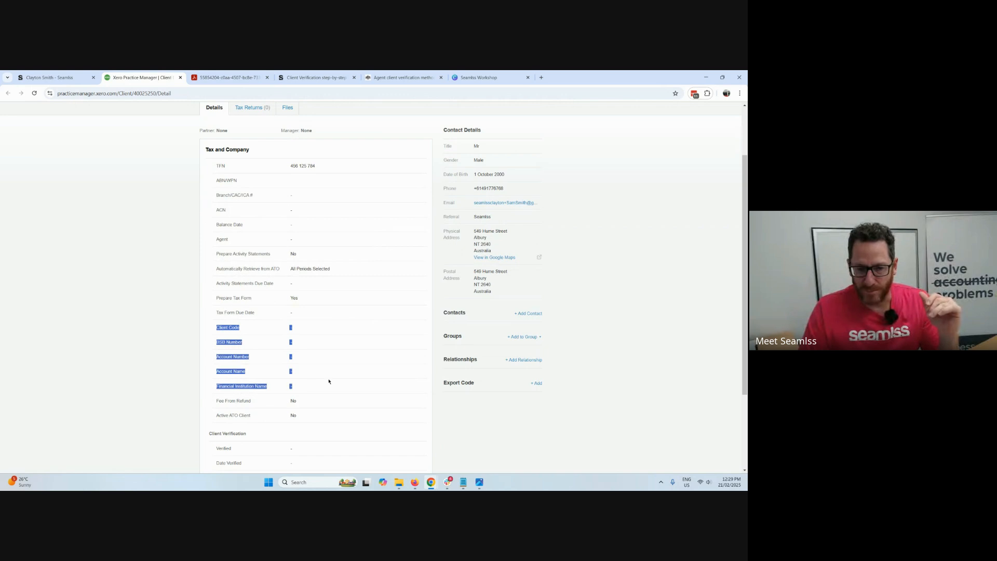
{"action": "left_click", "coordinate": [334, 367]}
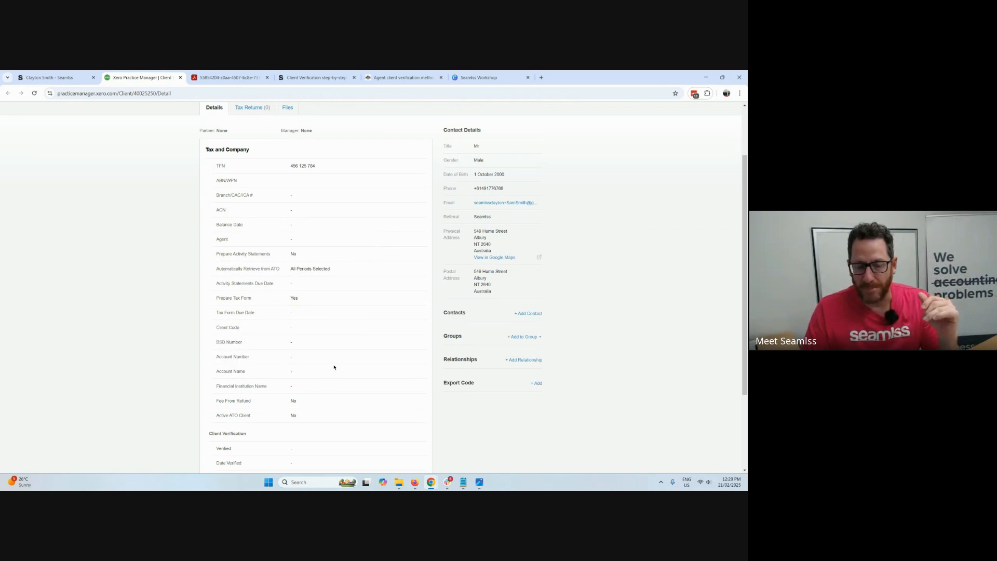
Switch back to Seamlss, close the sync review, and copy the bank account name and BSB from the client's bank details.
{"action": "left_click", "coordinate": [66, 77]}
{"action": "left_click", "coordinate": [286, 415]}
{"action": "scroll", "coordinate": [285, 386], "scroll_direction": "down", "scroll_amount": 5}
{"action": "scroll", "coordinate": [363, 374], "scroll_direction": "down", "scroll_amount": 3}
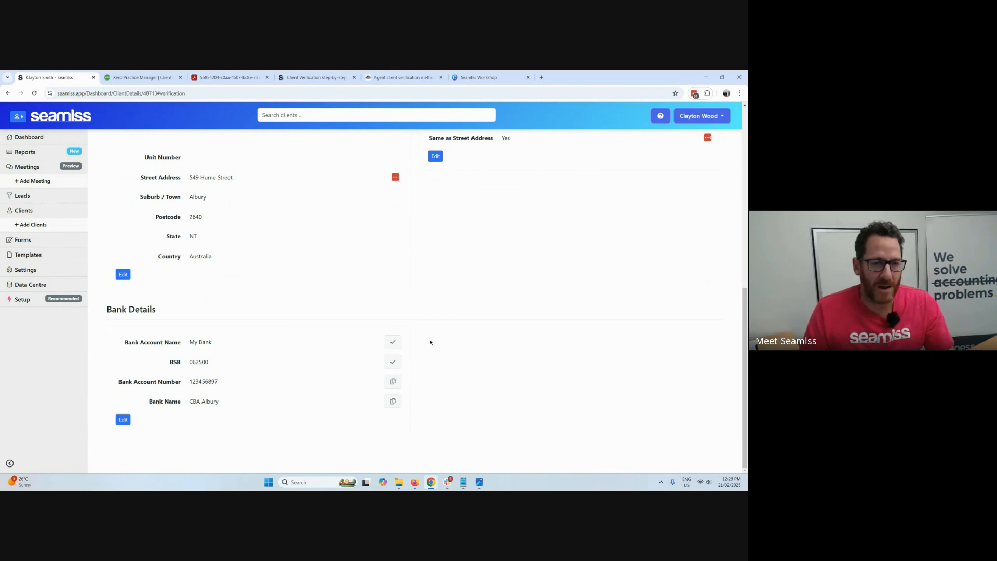
{"action": "scroll", "coordinate": [430, 342], "scroll_direction": "up", "scroll_amount": 8}
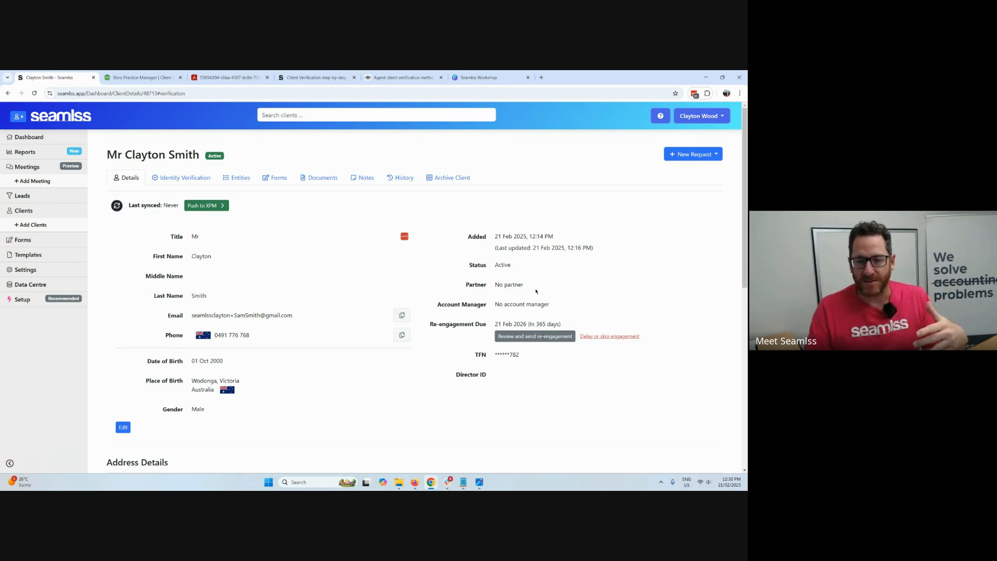
Open the client's re-engagement review and add the Financial Statements Year End Questionnaire (Simple) with the custom name "EOFY Information".
{"action": "left_click", "coordinate": [542, 336]}
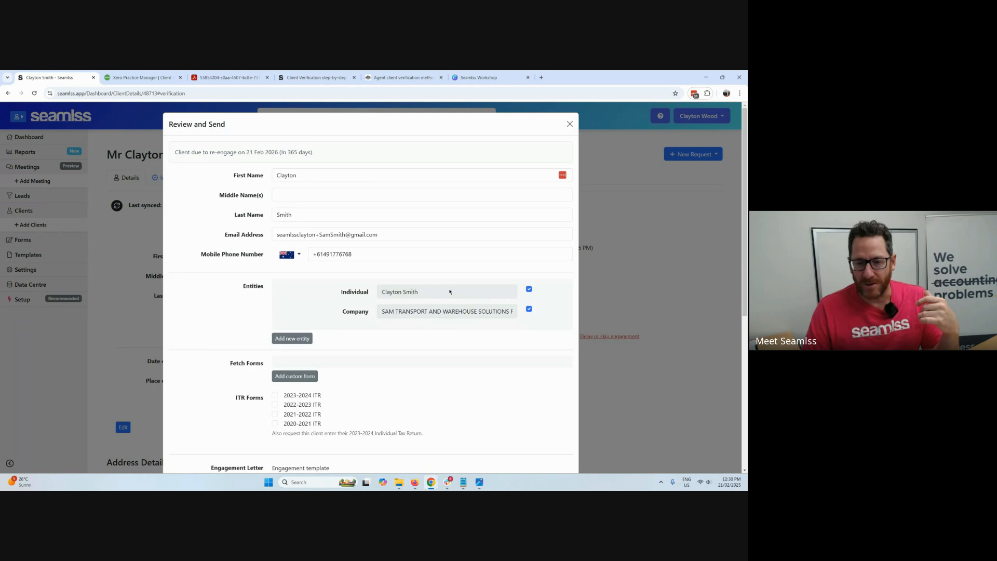
{"action": "scroll", "coordinate": [450, 291], "scroll_direction": "down", "scroll_amount": 2}
{"action": "left_click", "coordinate": [295, 303]}
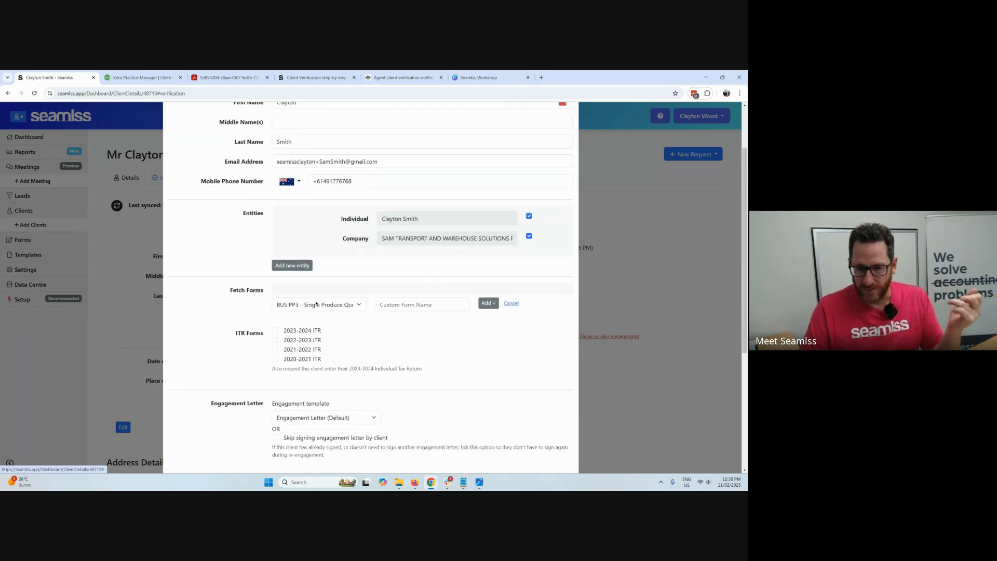
{"action": "left_click", "coordinate": [341, 304]}
{"action": "scroll", "coordinate": [378, 244], "scroll_direction": "down", "scroll_amount": 4}
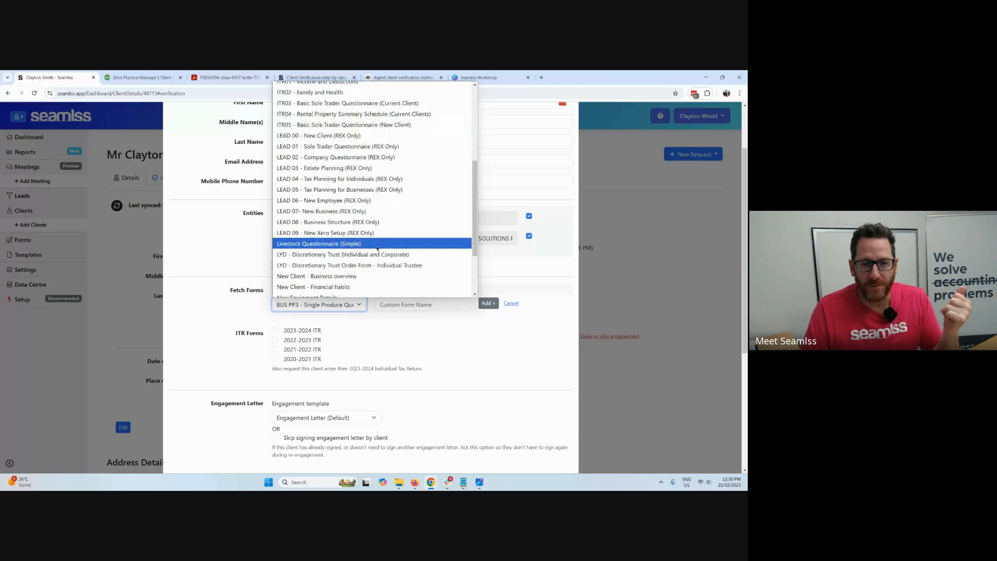
{"action": "scroll", "coordinate": [379, 244], "scroll_direction": "up", "scroll_amount": 5}
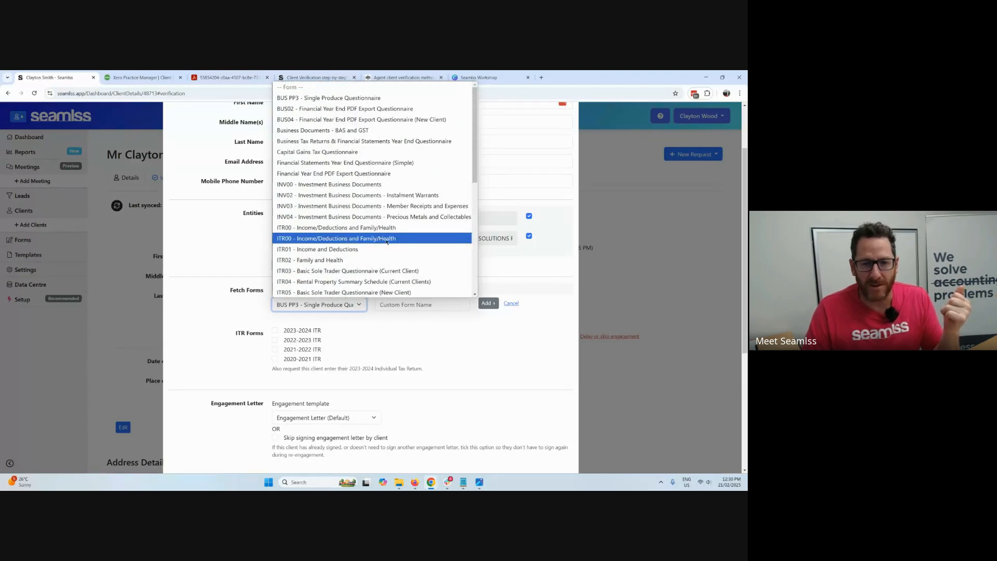
{"action": "left_click", "coordinate": [388, 163]}
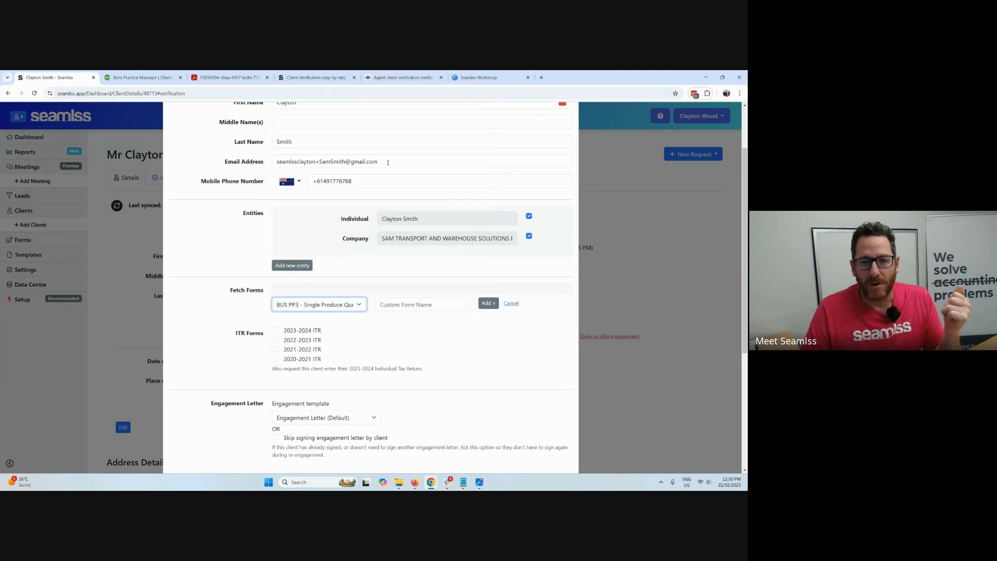
{"action": "left_click", "coordinate": [410, 306]}
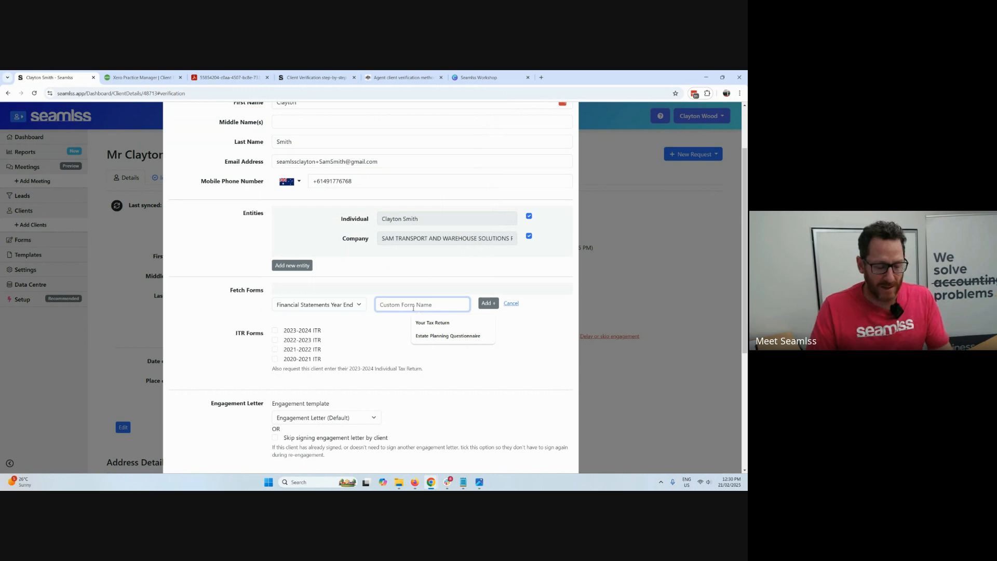
{"action": "type", "text": "EOFY"}
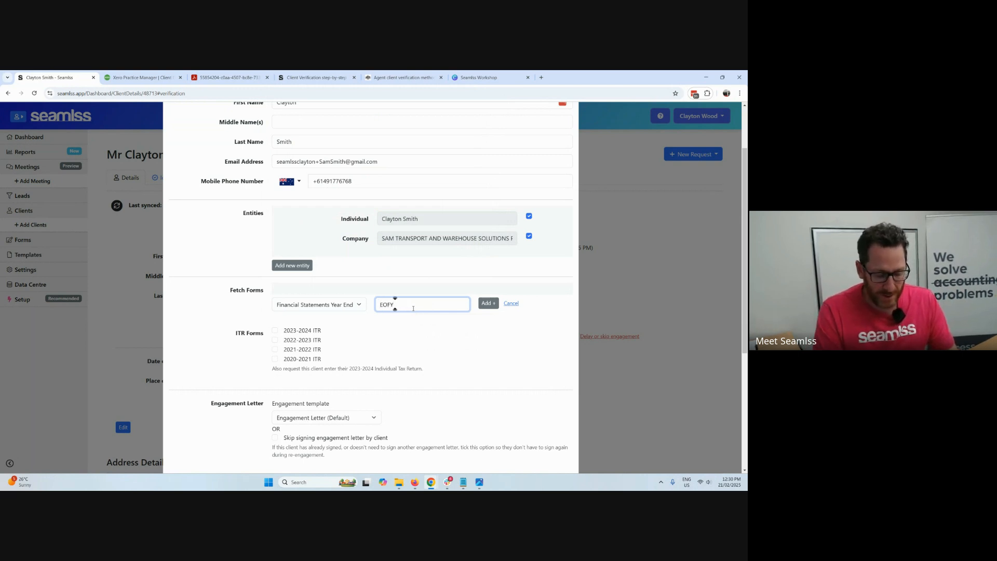
{"action": "type", "text": " Information"}
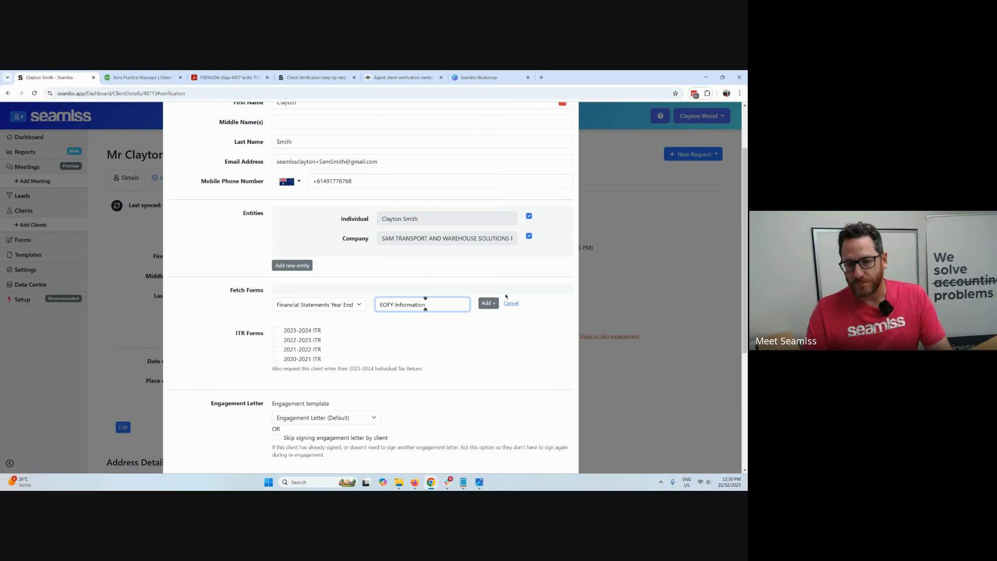
{"action": "left_click", "coordinate": [488, 303]}
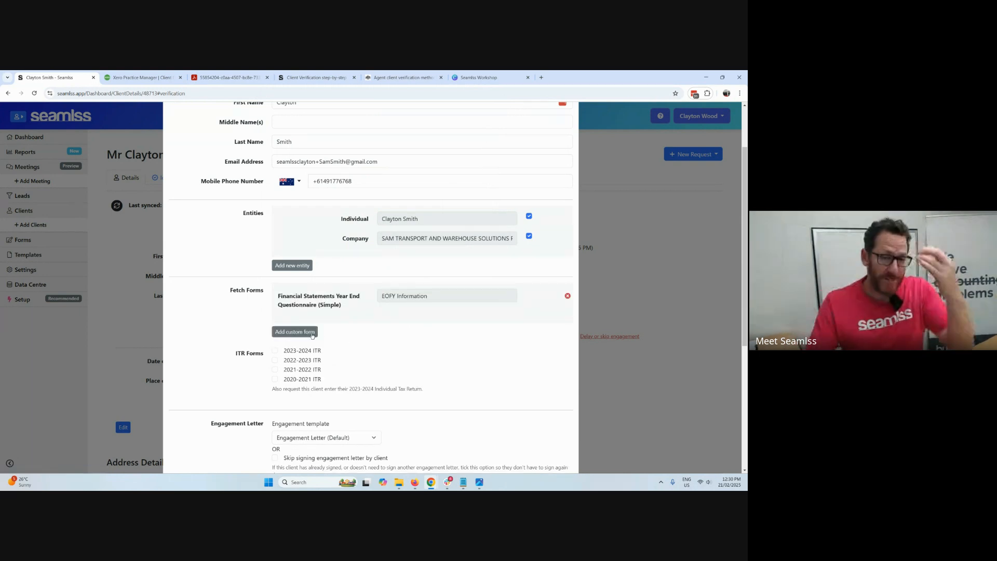
Add the ITR04 - Rental Property Summary Schedule (Current Clients) form, using the rental's street address as its custom name.
{"action": "left_click", "coordinate": [295, 331]}
{"action": "left_click", "coordinate": [319, 333]}
{"action": "scroll", "coordinate": [333, 298], "scroll_direction": "down", "scroll_amount": 1}
{"action": "scroll", "coordinate": [333, 298], "scroll_direction": "down", "scroll_amount": 3}
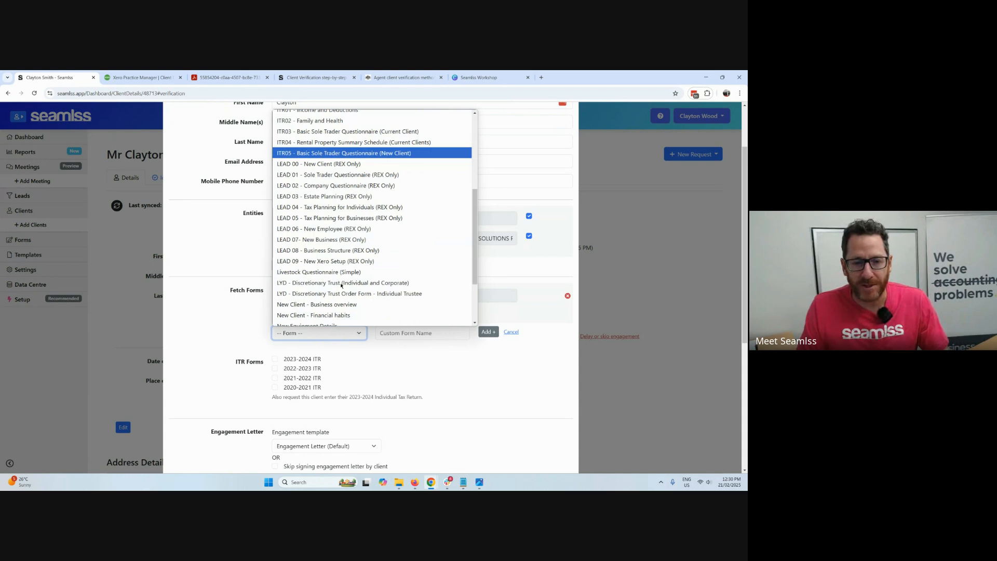
{"action": "left_click", "coordinate": [349, 142]}
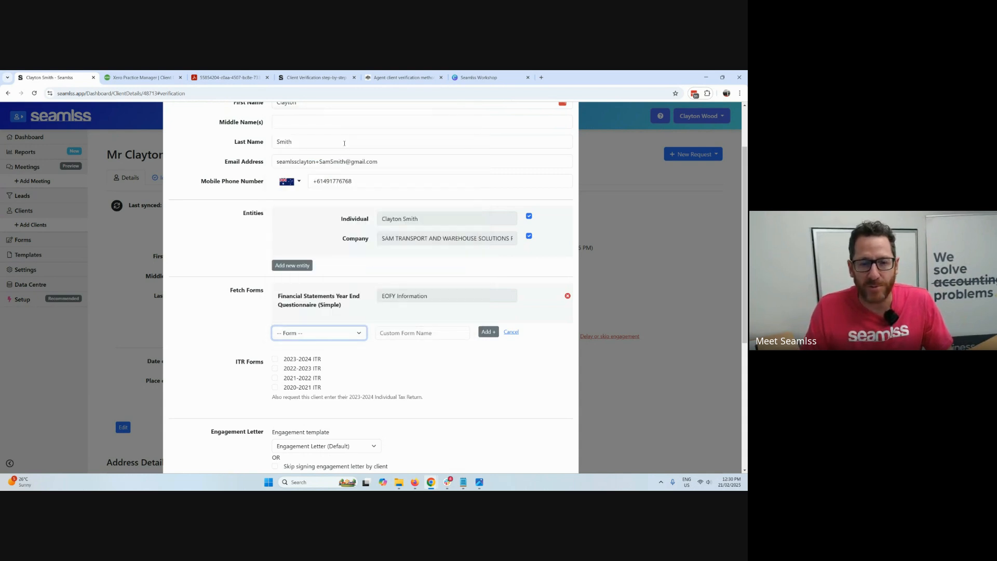
{"action": "left_click", "coordinate": [410, 331]}
{"action": "type", "text": "11"}
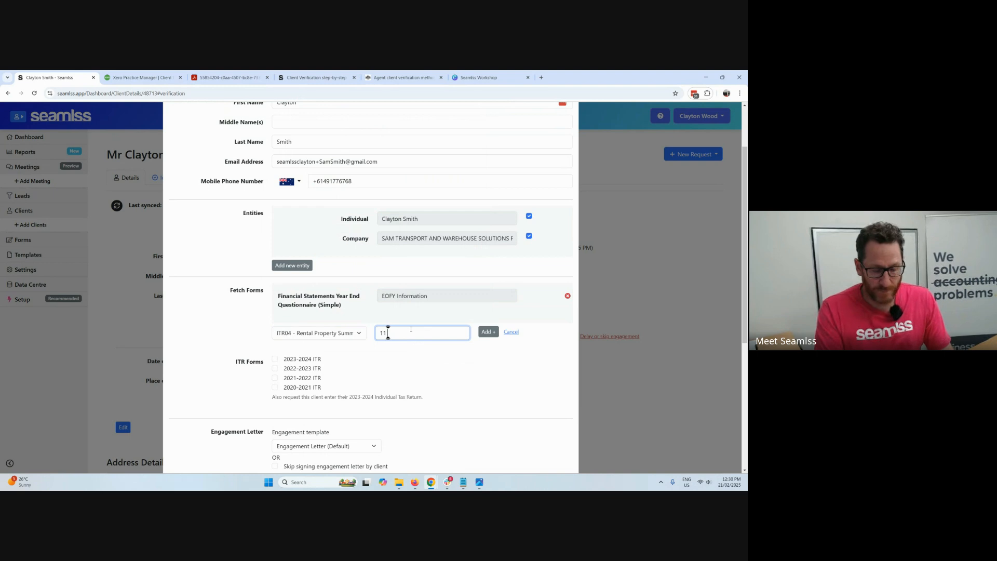
{"action": "type", "text": " Main Street Rental"}
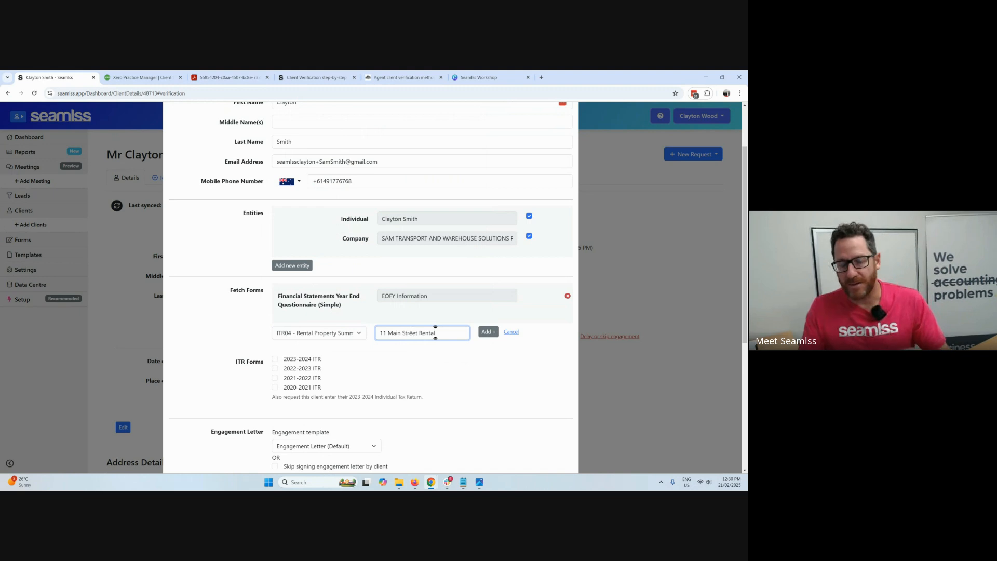
{"action": "left_click", "coordinate": [484, 332]}
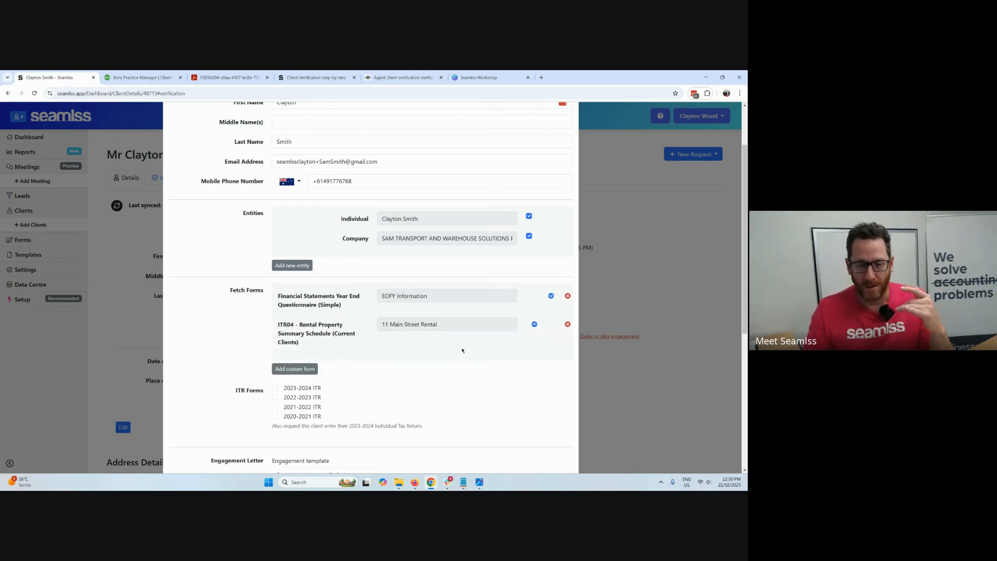
Add the Capital Gains Tax Questionnaire to the re-engagement forms without a custom name.
{"action": "left_click", "coordinate": [340, 370]}
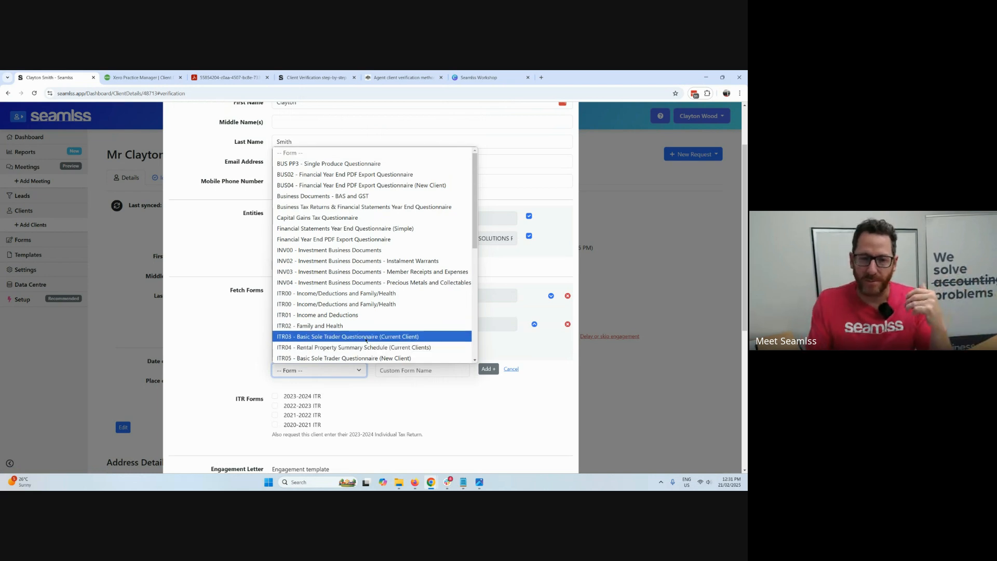
{"action": "left_click", "coordinate": [364, 218]}
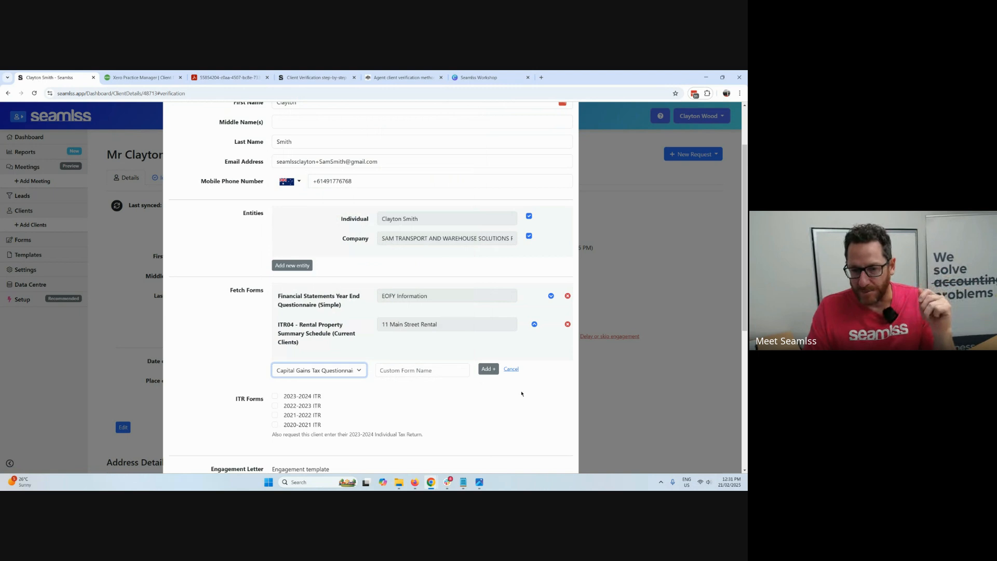
{"action": "left_click", "coordinate": [488, 369]}
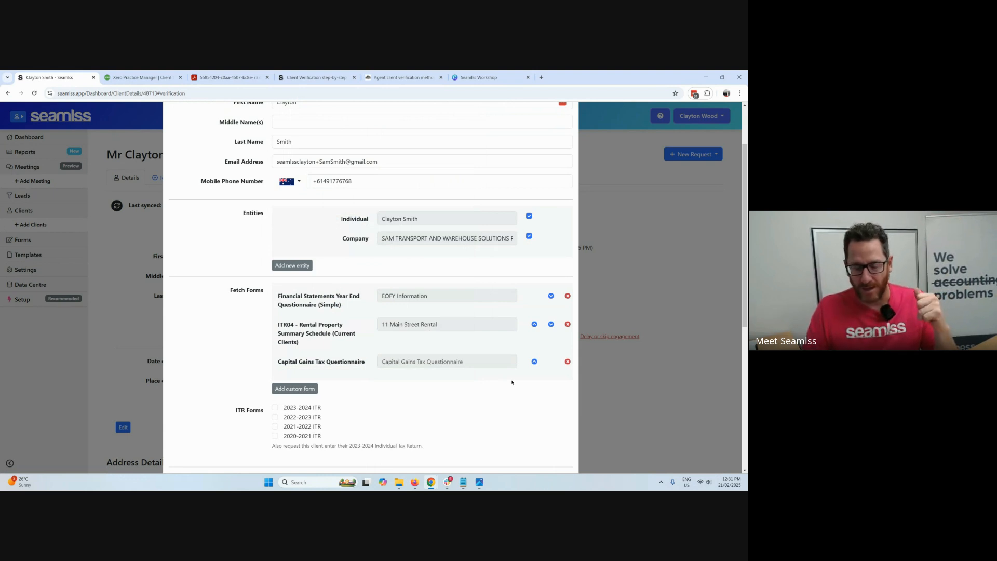
Review the remaining re-engagement options and send the request to the client by email with the default engagement letter.
{"action": "scroll", "coordinate": [521, 384], "scroll_direction": "up", "scroll_amount": 1}
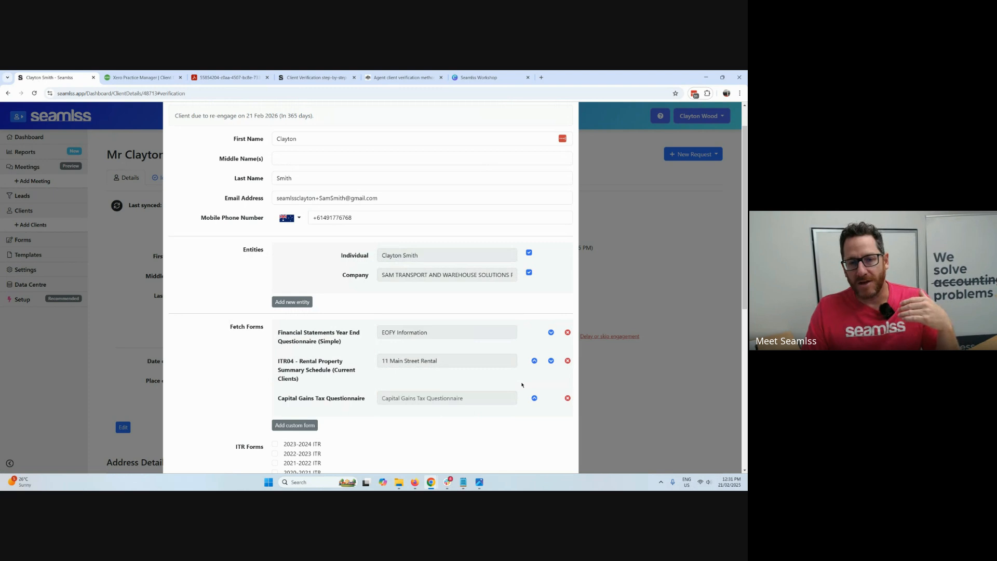
{"action": "scroll", "coordinate": [369, 220], "scroll_direction": "down", "scroll_amount": 3}
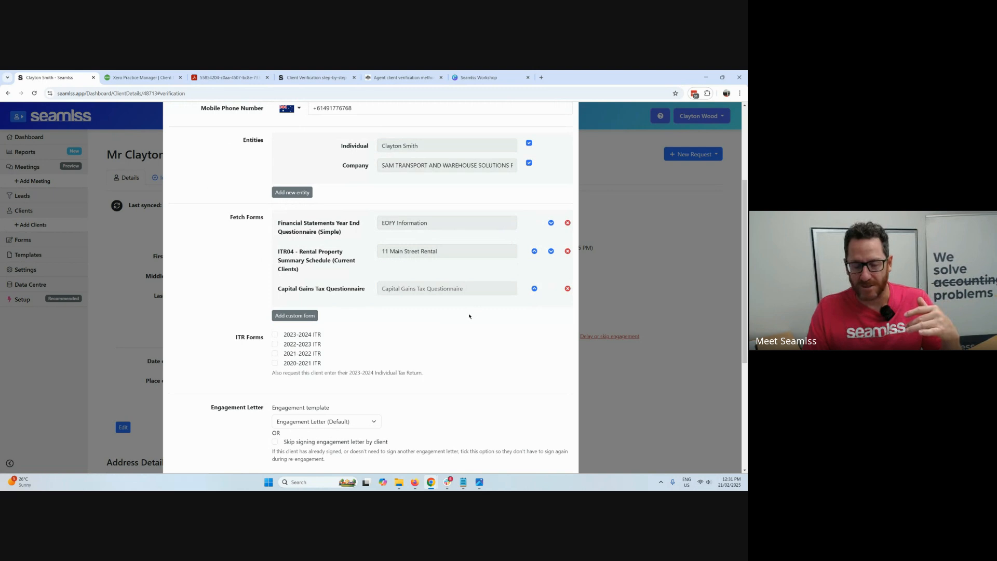
{"action": "scroll", "coordinate": [470, 318], "scroll_direction": "down", "scroll_amount": 2}
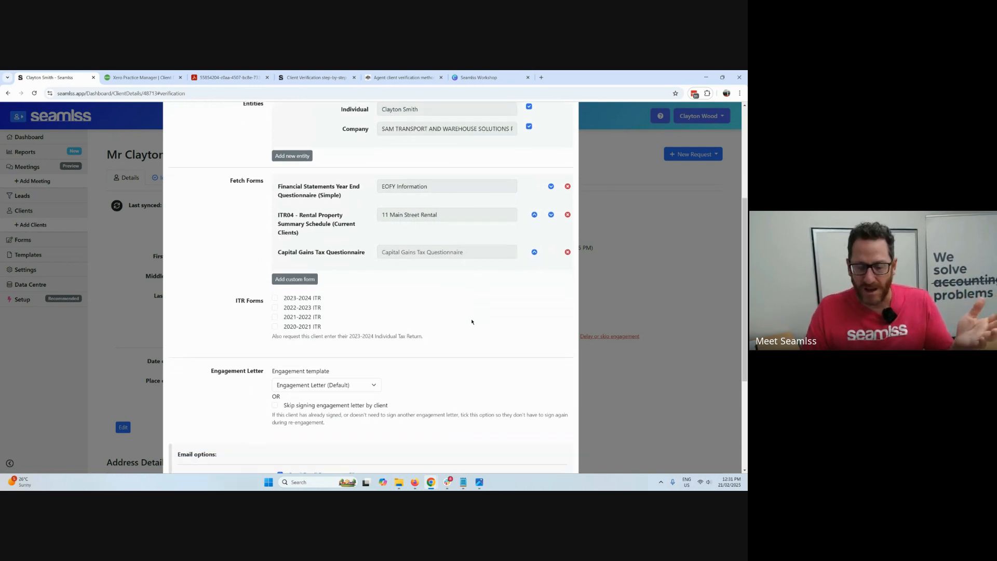
{"action": "scroll", "coordinate": [365, 359], "scroll_direction": "down", "scroll_amount": 4}
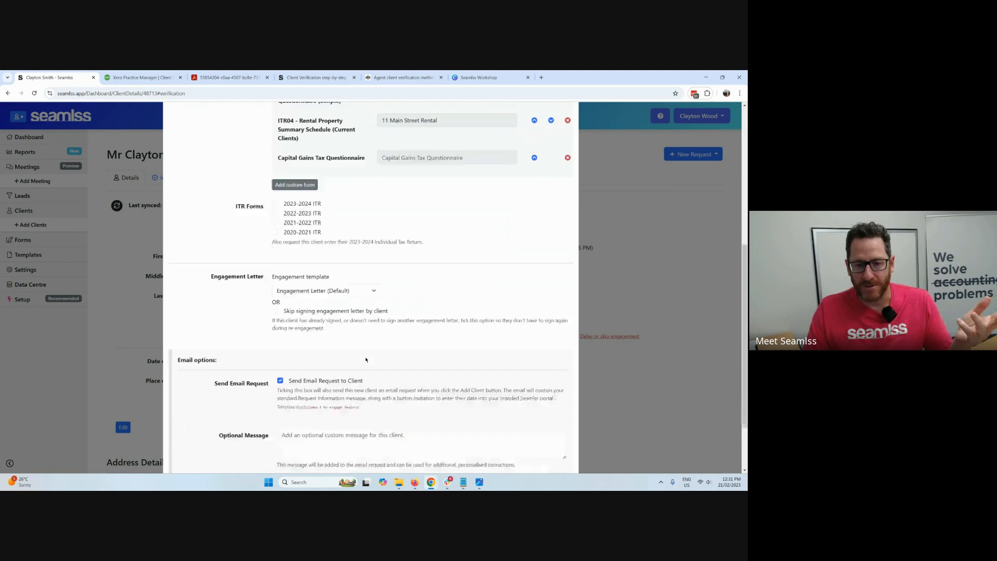
{"action": "left_click", "coordinate": [322, 419]}
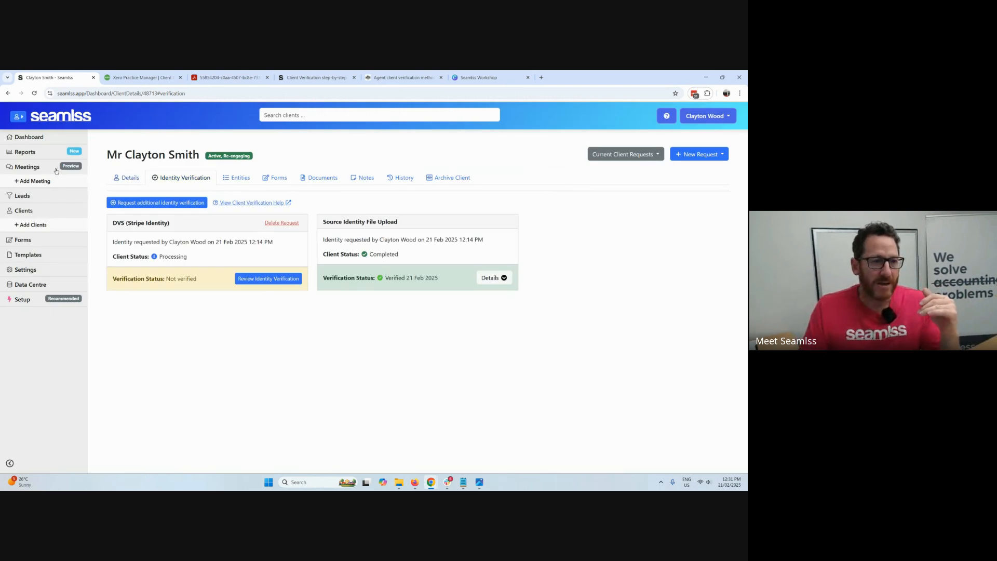
Mark the client's actioned Client Onboard request as done on the dashboard and reload the page.
{"action": "left_click", "coordinate": [62, 152]}
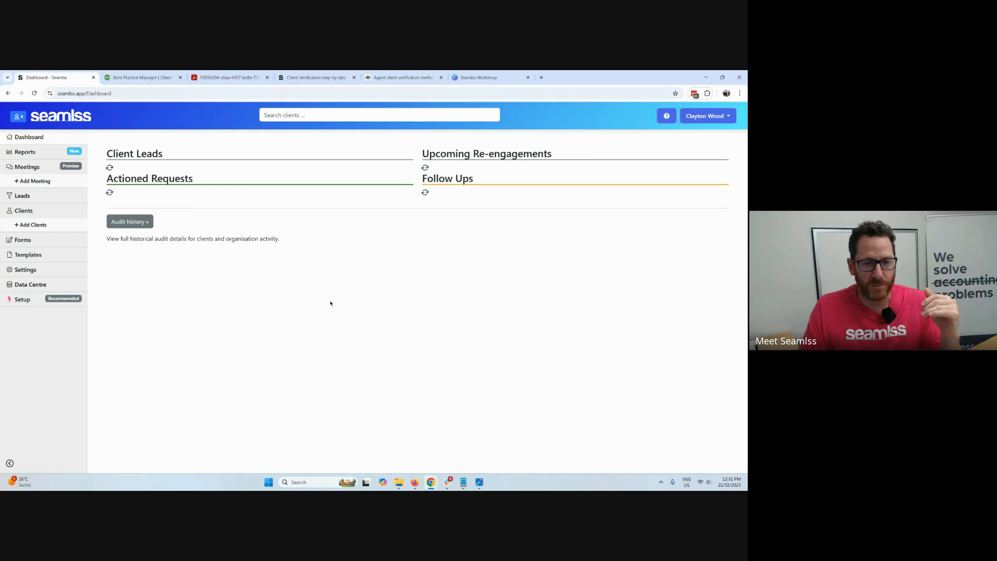
{"action": "scroll", "coordinate": [391, 312], "scroll_direction": "down", "scroll_amount": 4}
{"action": "left_click", "coordinate": [377, 387]}
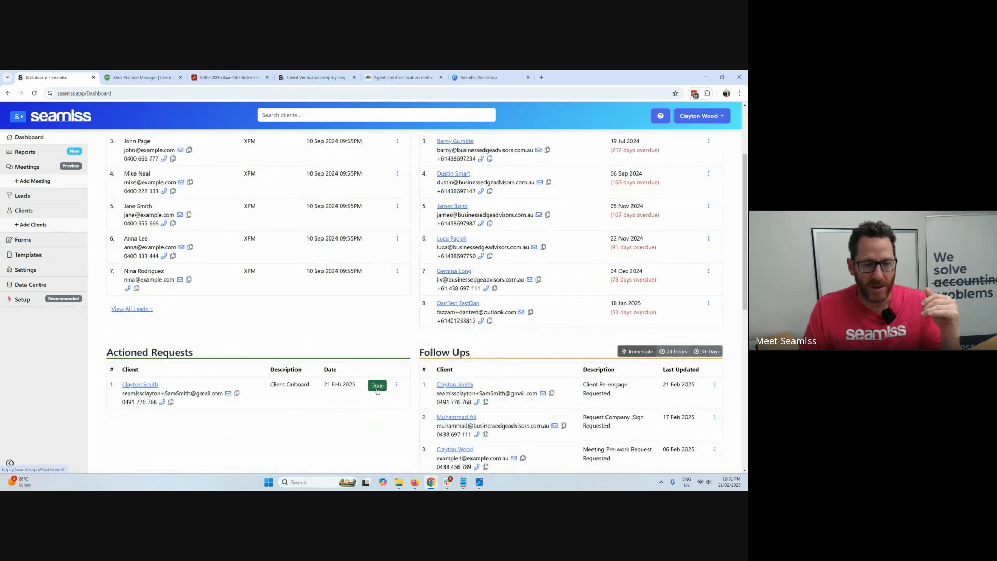
{"action": "left_click", "coordinate": [399, 391]}
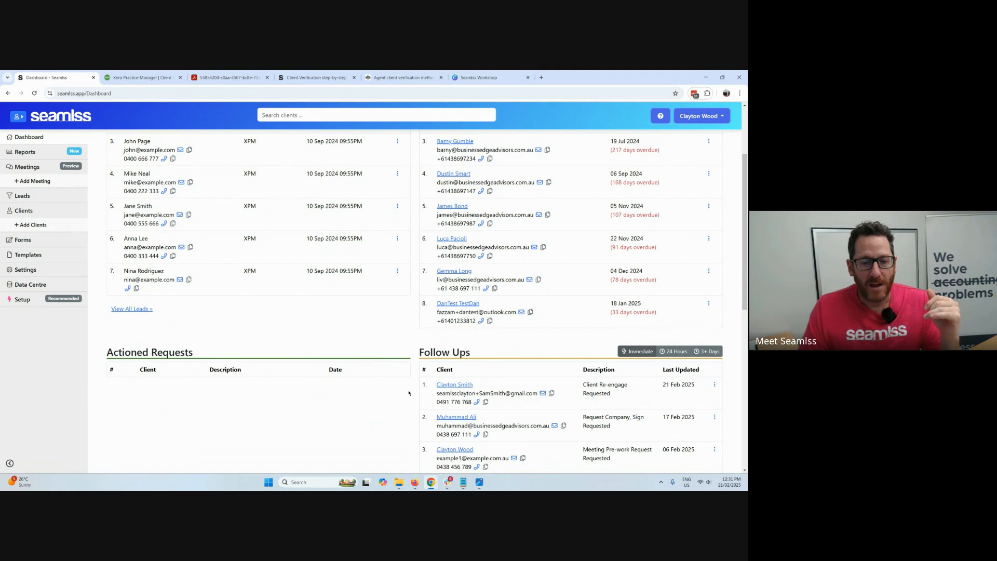
{"action": "left_click", "coordinate": [34, 92]}
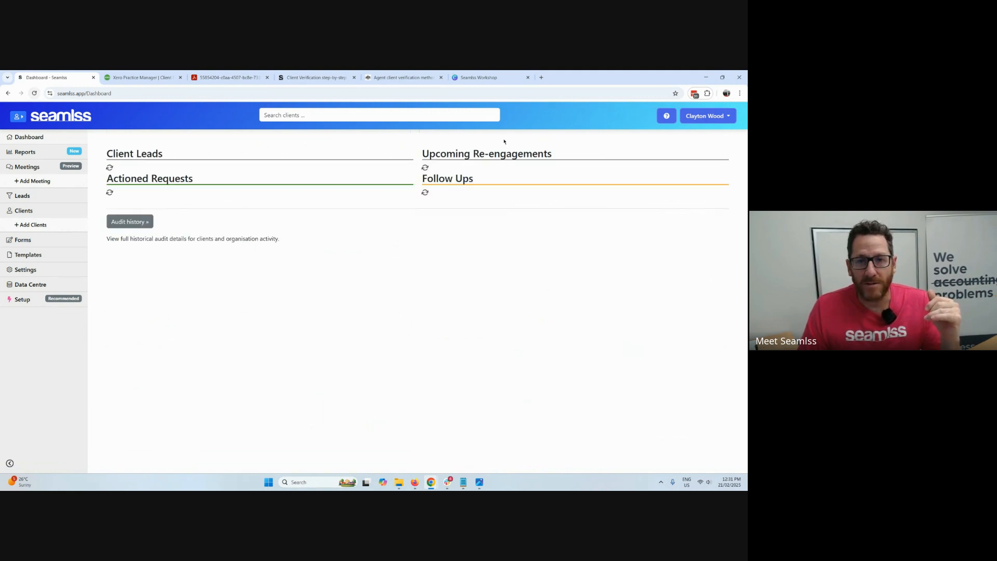
Switch to the client's Gmail inbox, open the Example Advisory Services email requesting updated information, and follow its request link.
{"action": "key", "text": "alt+Tab"}
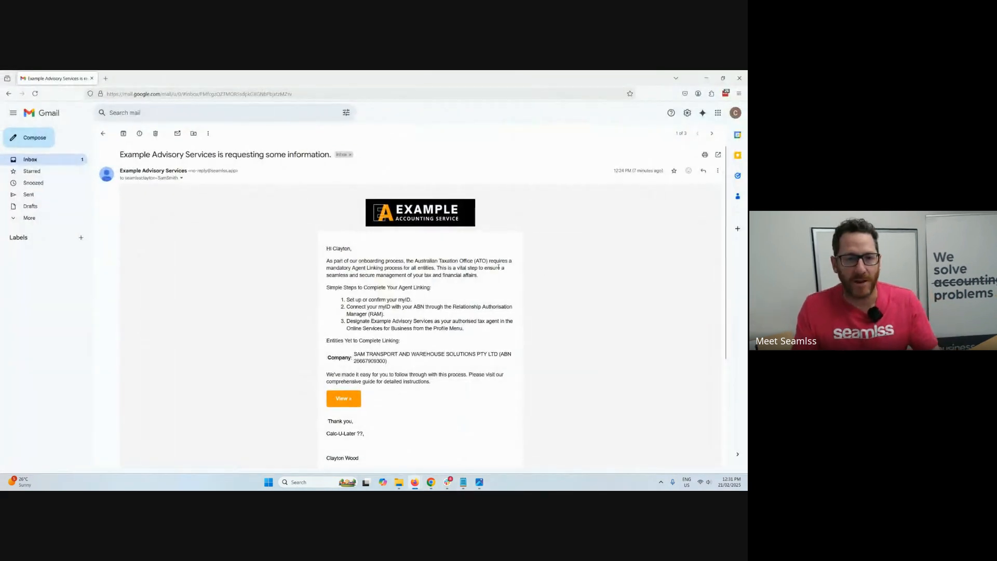
{"action": "left_click", "coordinate": [30, 160]}
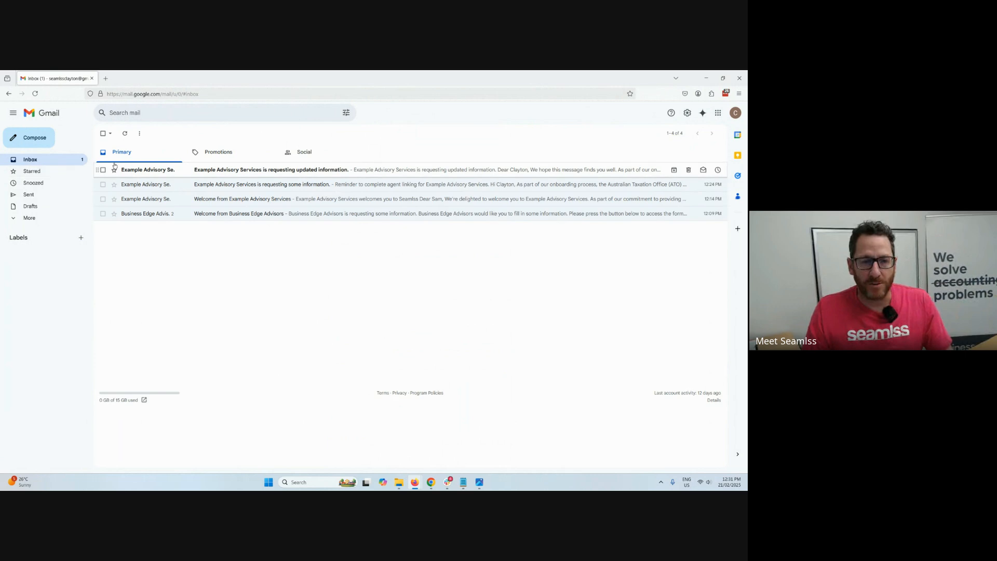
{"action": "left_click", "coordinate": [268, 173]}
{"action": "scroll", "coordinate": [364, 241], "scroll_direction": "down", "scroll_amount": 2}
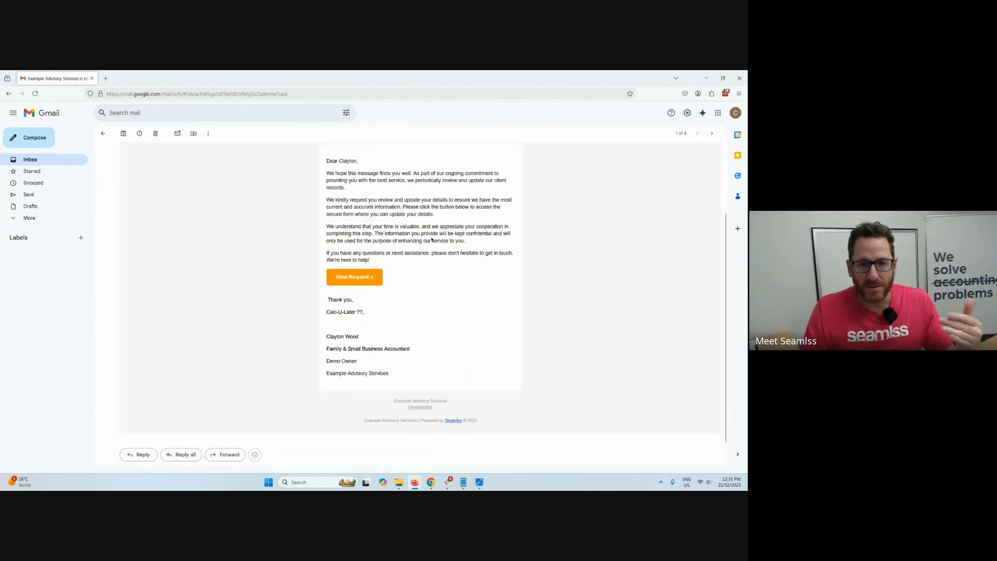
{"action": "scroll", "coordinate": [433, 240], "scroll_direction": "up", "scroll_amount": 1}
{"action": "scroll", "coordinate": [431, 253], "scroll_direction": "down", "scroll_amount": 1}
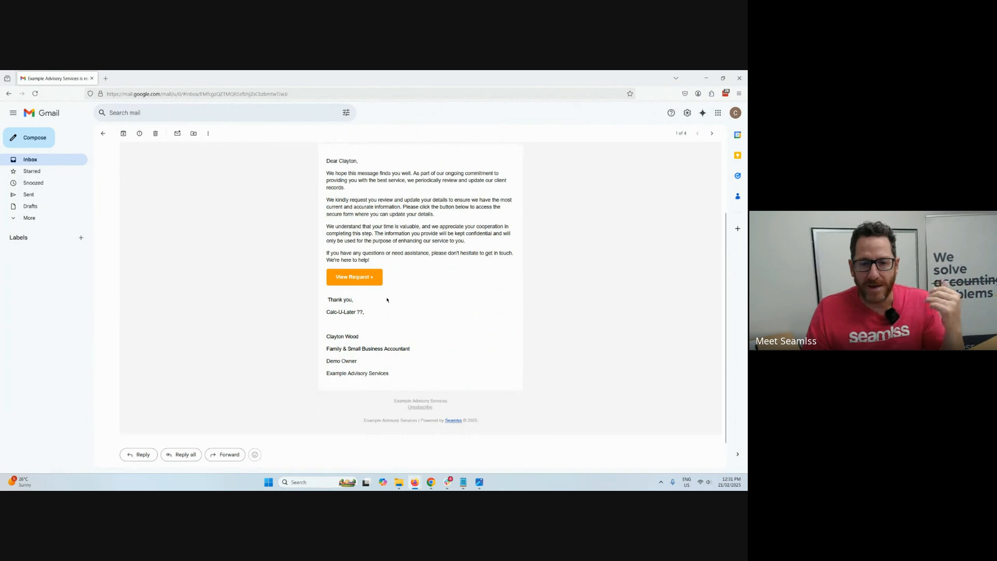
{"action": "left_click", "coordinate": [367, 283]}
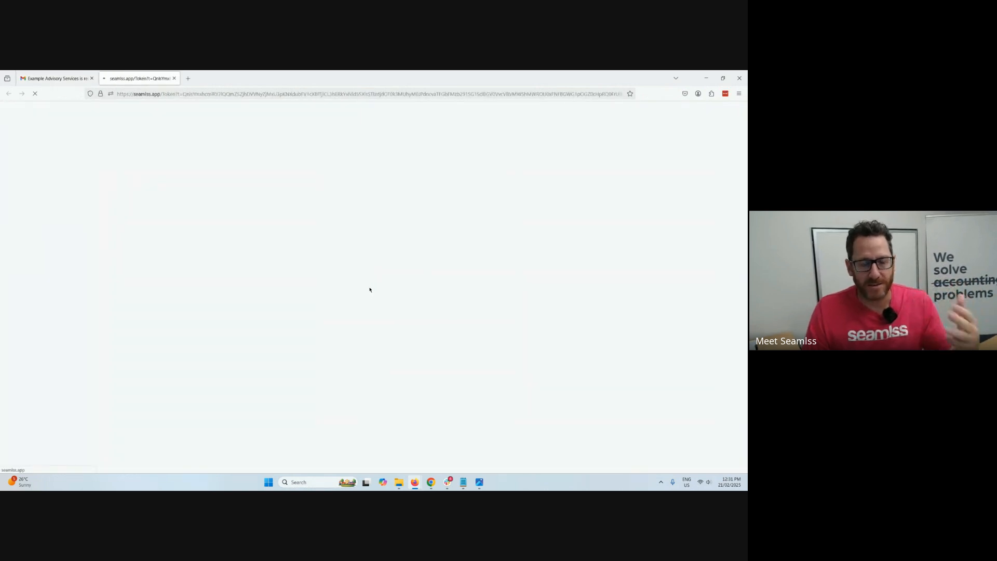
Request a mobile security code, remember this device for 30 days, and submit the verification code.
{"action": "left_click", "coordinate": [288, 221]}
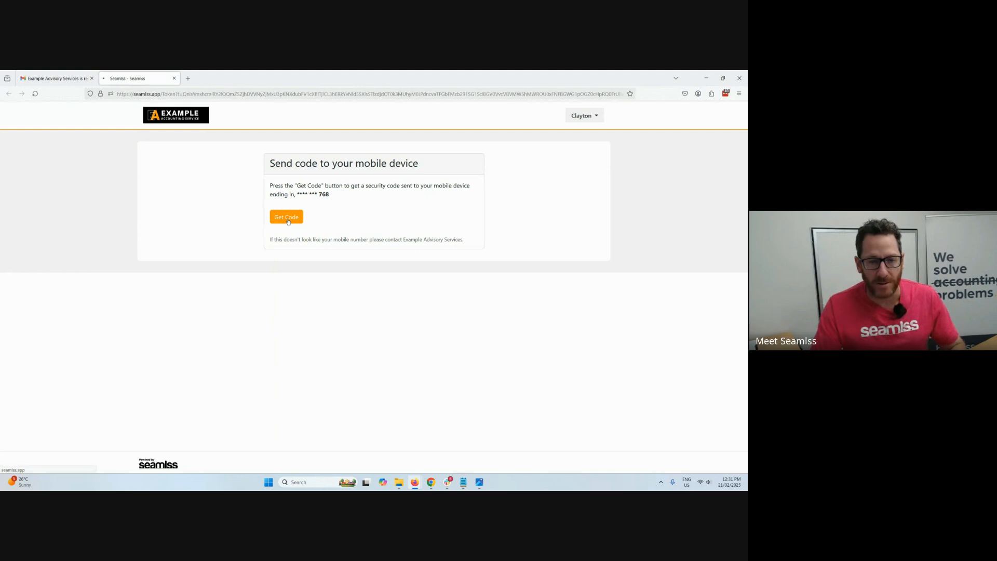
{"action": "left_click", "coordinate": [272, 232]}
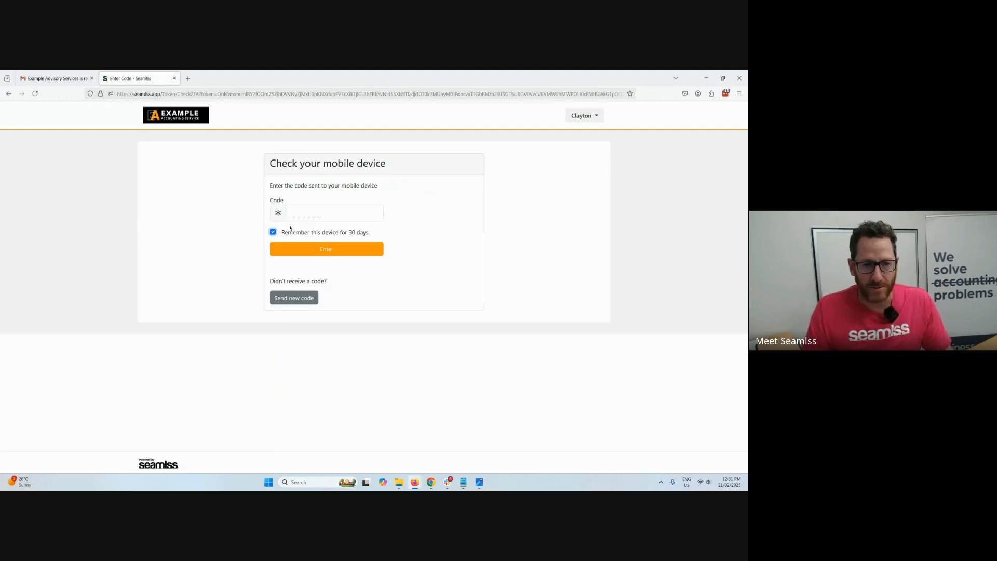
{"action": "left_click", "coordinate": [308, 212]}
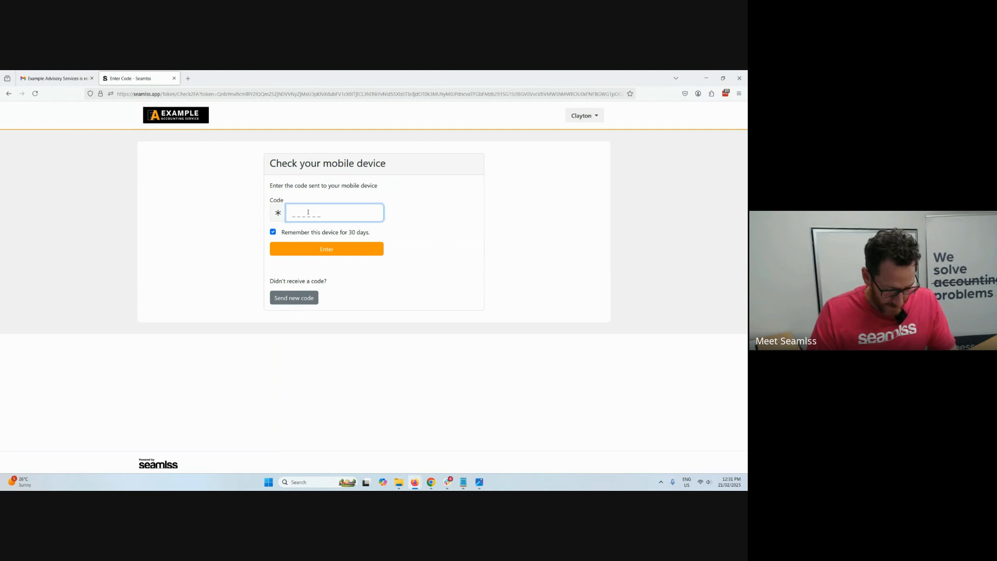
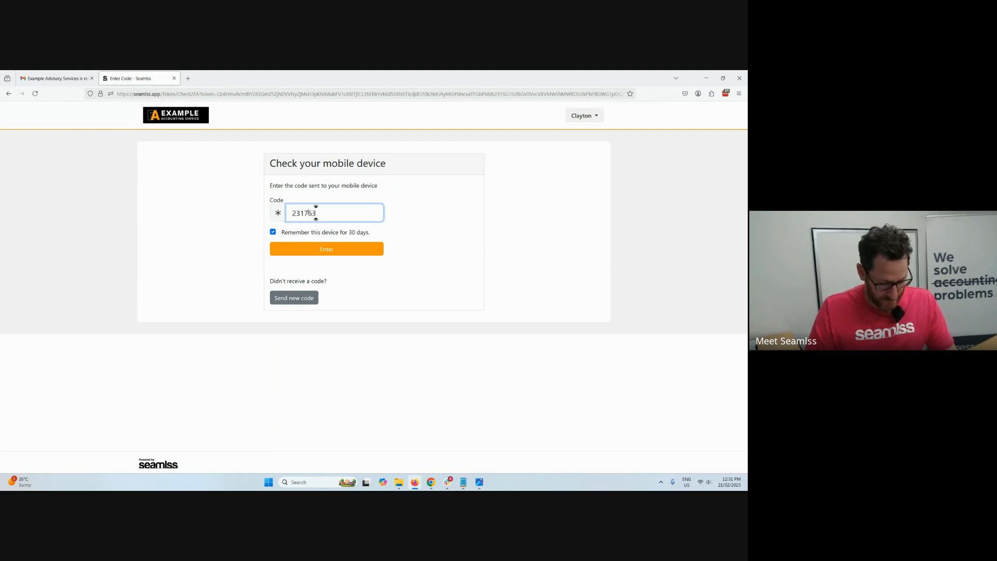
{"action": "left_click", "coordinate": [333, 248]}
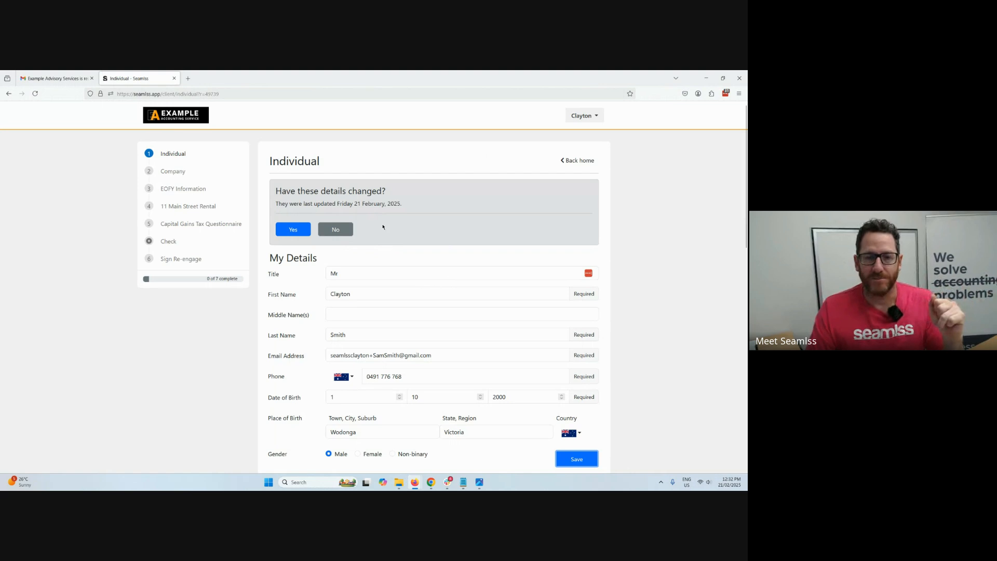
Review the Individual and Company details and mark both as not changed.
{"action": "scroll", "coordinate": [414, 274], "scroll_direction": "down", "scroll_amount": 3}
{"action": "scroll", "coordinate": [415, 273], "scroll_direction": "up", "scroll_amount": 3}
{"action": "left_click", "coordinate": [345, 230]}
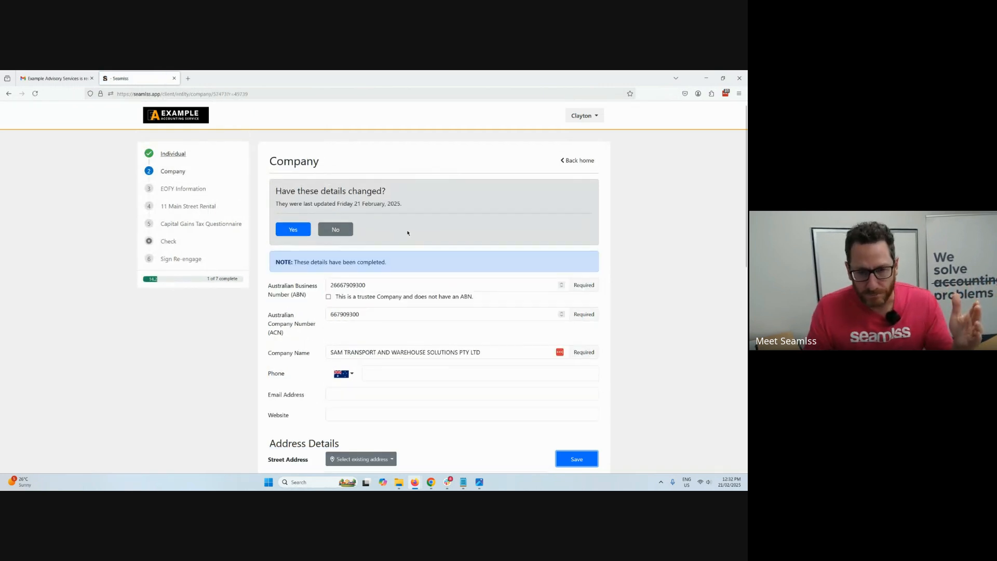
{"action": "scroll", "coordinate": [410, 233], "scroll_direction": "down", "scroll_amount": 2}
{"action": "scroll", "coordinate": [417, 232], "scroll_direction": "up", "scroll_amount": 2}
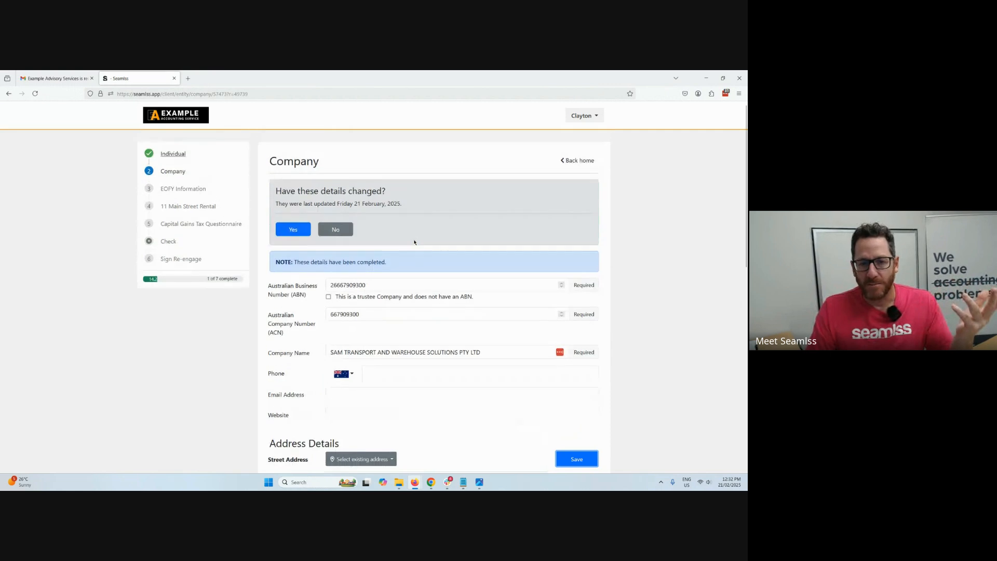
{"action": "left_click", "coordinate": [335, 229]}
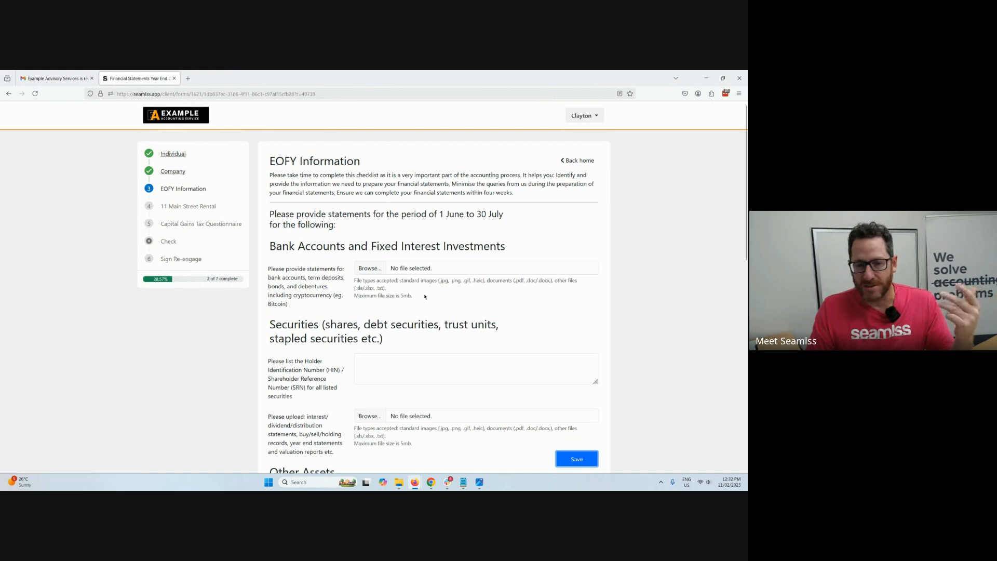
Attach Accounting-Income-Statement-PDF-File.pdf for bank accounts and import_template (16) for other assets in the EOFY Information form, and save it.
{"action": "left_click", "coordinate": [371, 269]}
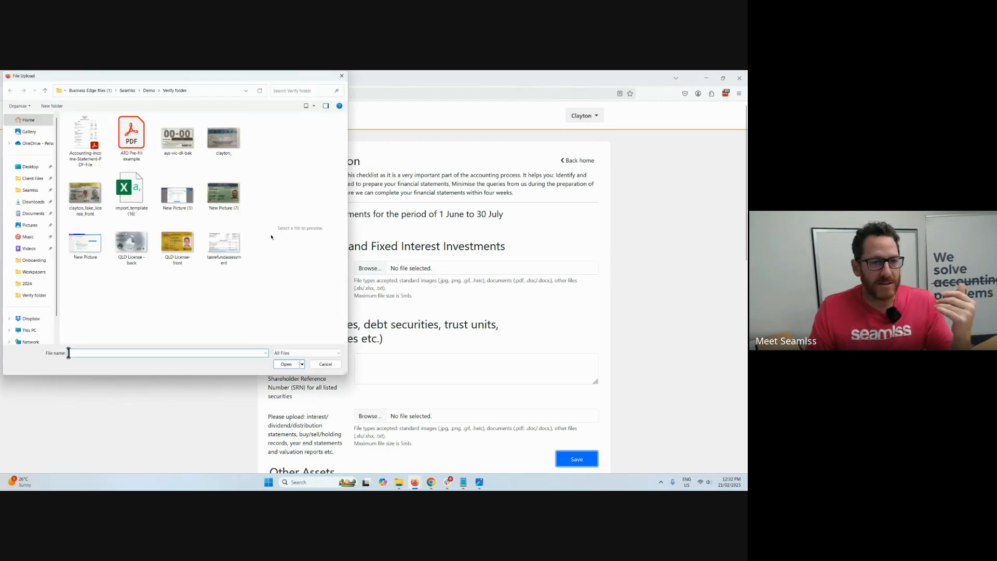
{"action": "double_click", "coordinate": [85, 137]}
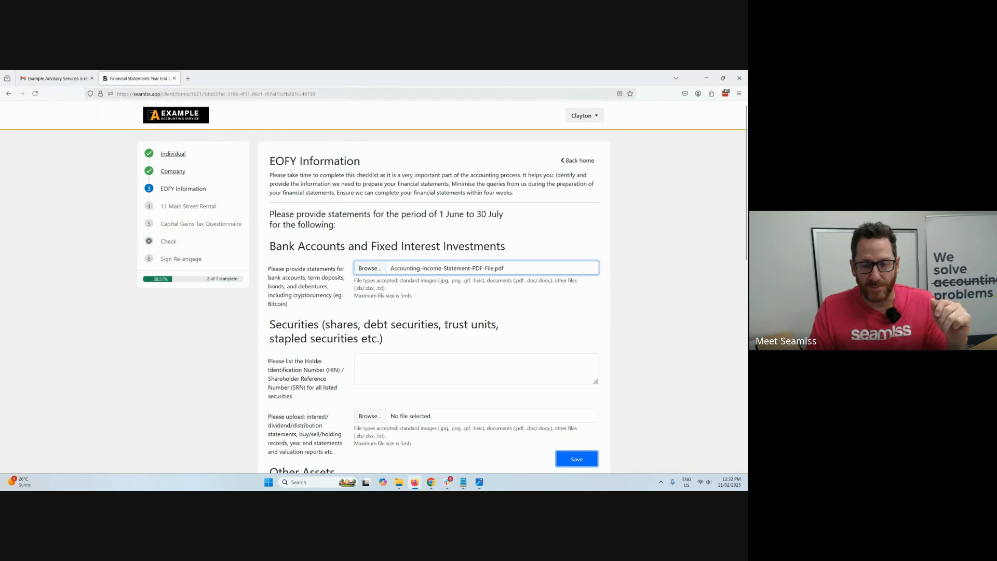
{"action": "scroll", "coordinate": [488, 345], "scroll_direction": "down", "scroll_amount": 4}
{"action": "left_click", "coordinate": [363, 301]}
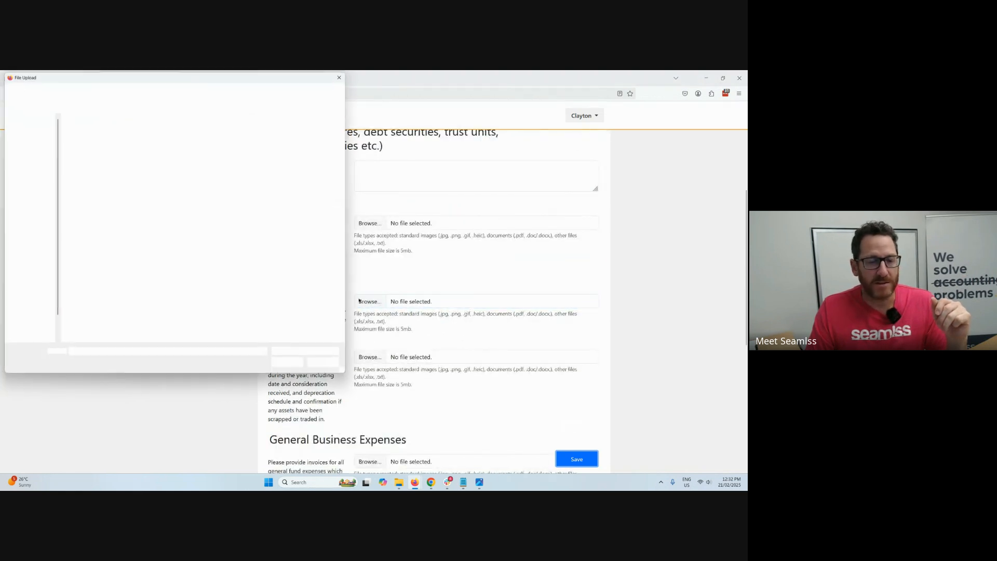
{"action": "double_click", "coordinate": [127, 193]}
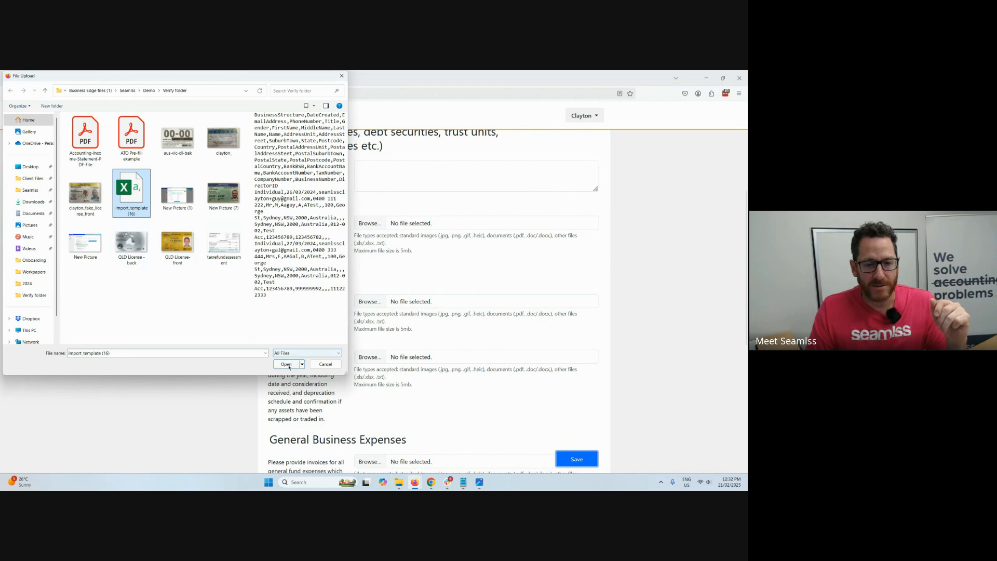
{"action": "scroll", "coordinate": [498, 318], "scroll_direction": "down", "scroll_amount": 2}
{"action": "scroll", "coordinate": [497, 318], "scroll_direction": "down", "scroll_amount": 4}
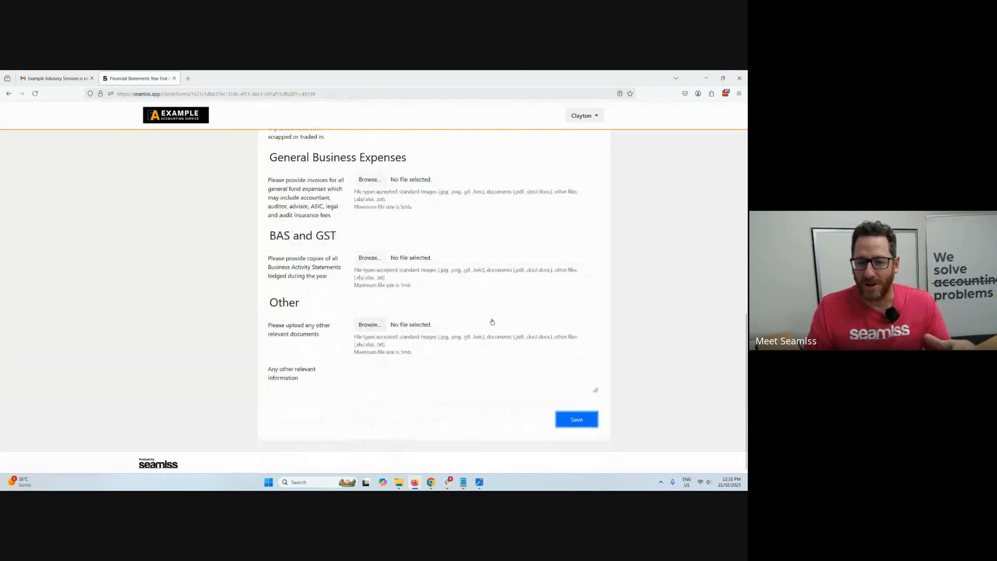
{"action": "left_click", "coordinate": [579, 424]}
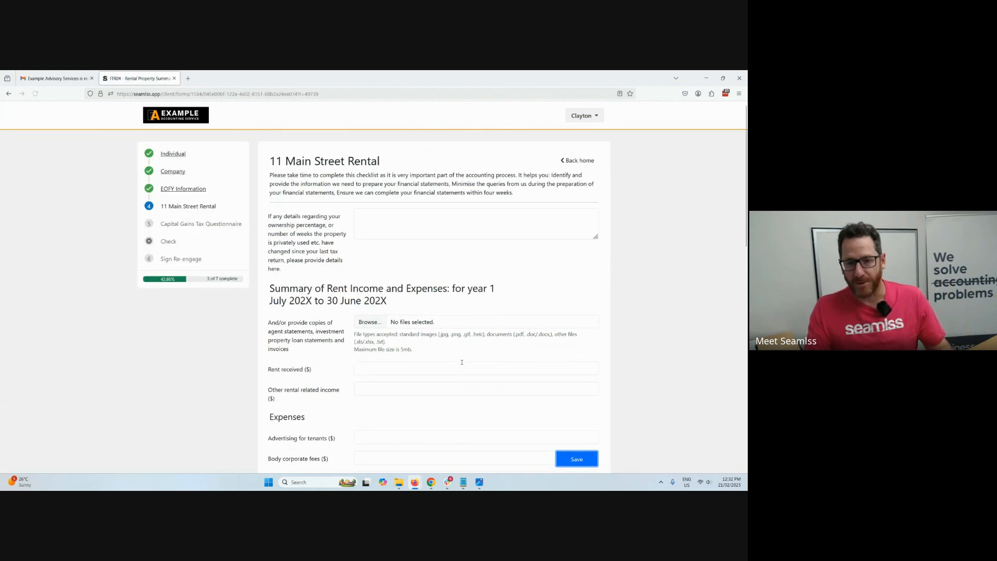
Fill in the 11 Main Street Rental form with 15000 rent received, 1500 advertising for tenants and 321 borrowing costs.
{"action": "scroll", "coordinate": [399, 247], "scroll_direction": "down", "scroll_amount": 3}
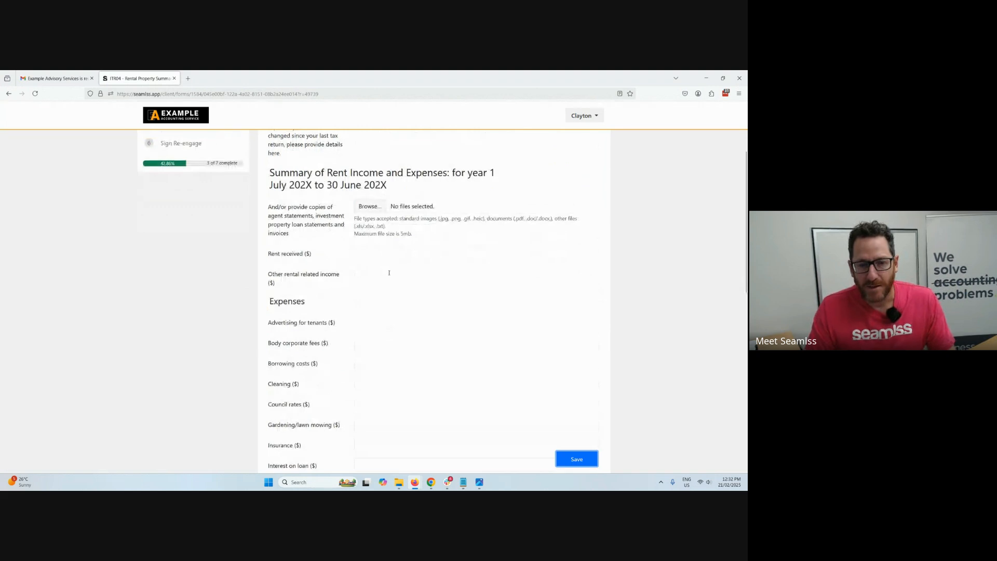
{"action": "left_click", "coordinate": [384, 253]}
{"action": "type", "text": "15000"}
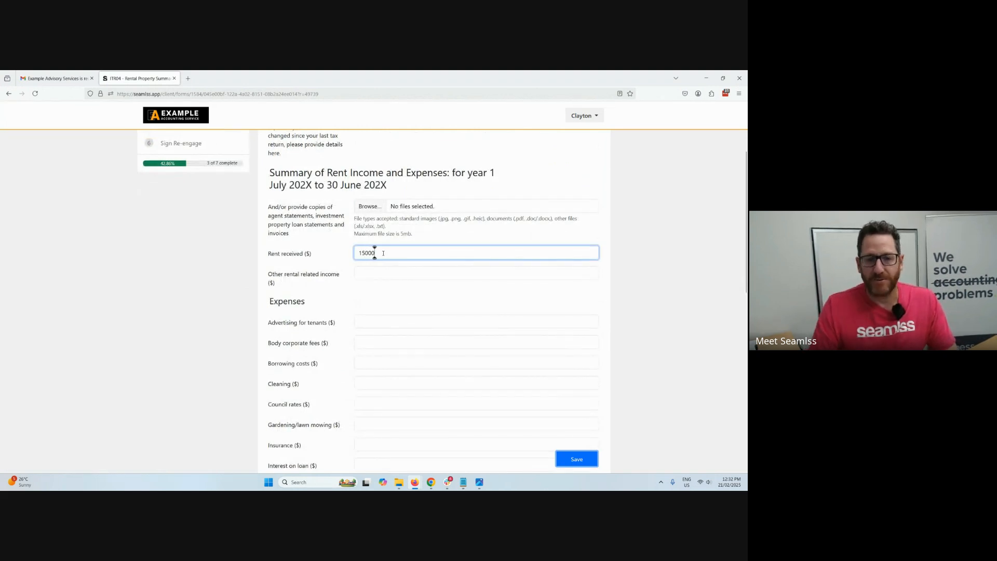
{"action": "scroll", "coordinate": [375, 270], "scroll_direction": "down", "scroll_amount": 1}
{"action": "left_click", "coordinate": [371, 288]}
{"action": "type", "text": "1"}
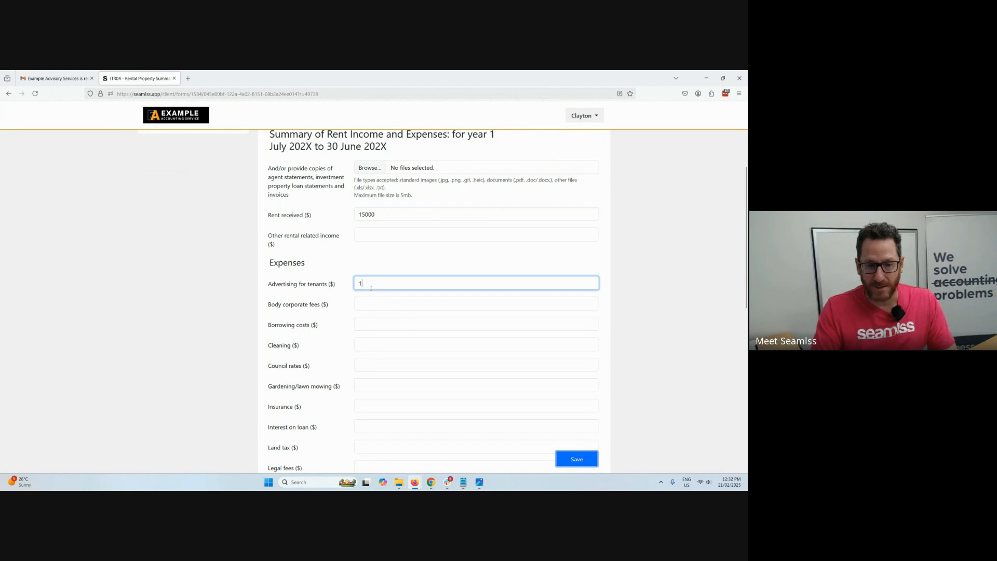
{"action": "type", "text": "500"}
{"action": "key", "text": "Tab"}
{"action": "key", "text": "Tab"}
{"action": "type", "text": "321"}
Enter 123654 for gardening/lawn mowing, 321456 for interest on loan and 165321 for stationary/phone/postage, and save the rental form.
{"action": "key", "text": "Tab"}
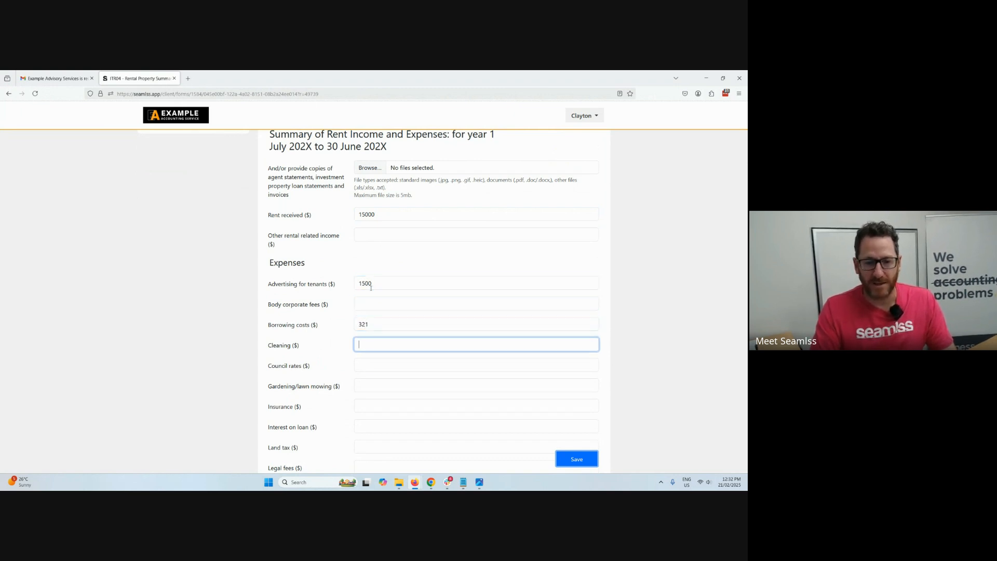
{"action": "key", "text": "Tab"}
{"action": "key", "text": "Tab"}
{"action": "type", "text": "123654"}
{"action": "key", "text": "Tab"}
{"action": "key", "text": "Tab"}
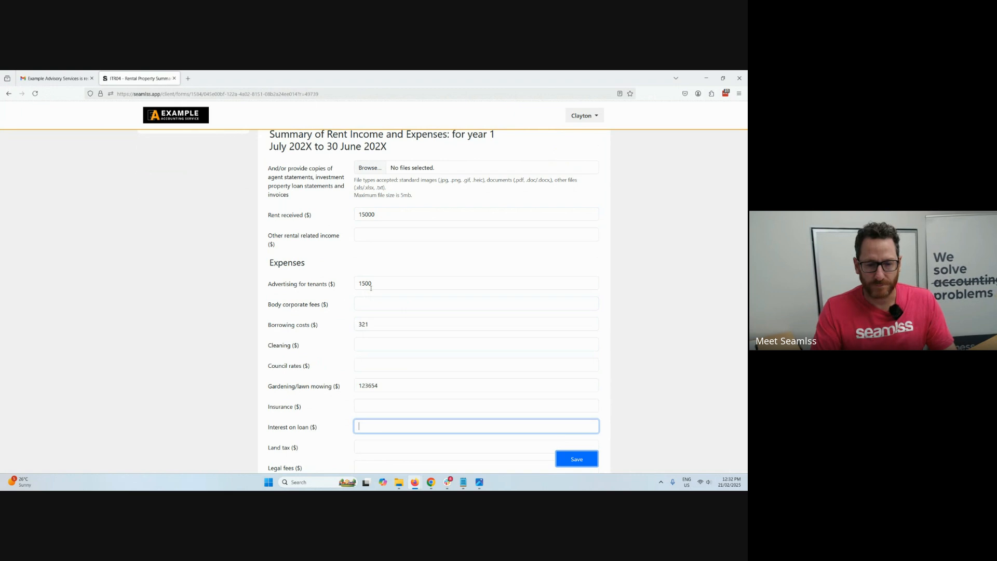
{"action": "type", "text": "321456"}
{"action": "scroll", "coordinate": [378, 425], "scroll_direction": "down", "scroll_amount": 5}
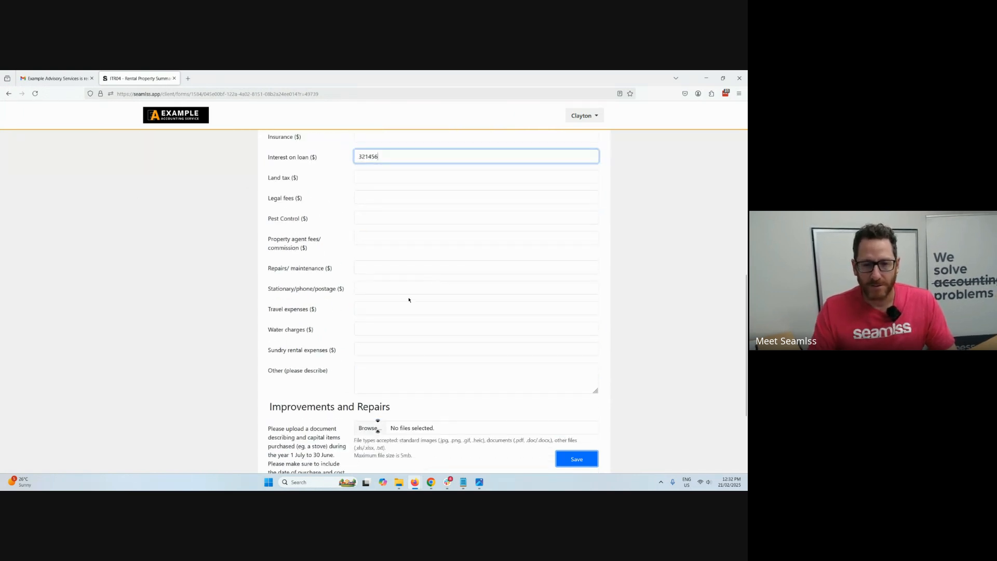
{"action": "left_click", "coordinate": [378, 287]}
{"action": "type", "text": "165321"}
{"action": "scroll", "coordinate": [372, 324], "scroll_direction": "down", "scroll_amount": 1}
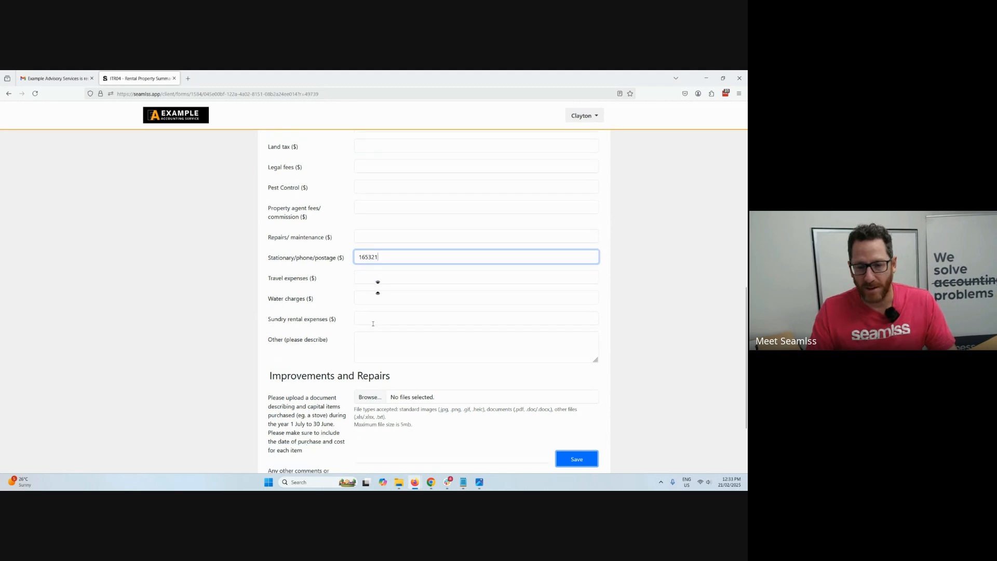
{"action": "scroll", "coordinate": [373, 323], "scroll_direction": "down", "scroll_amount": 2}
{"action": "left_click", "coordinate": [577, 458]}
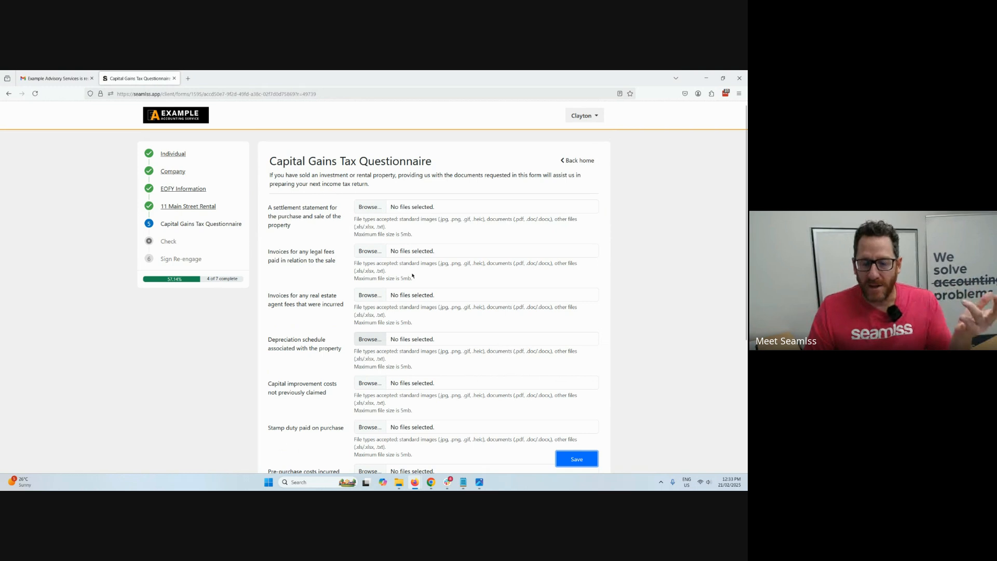
Look through the Capital Gains Tax Questionnaire's document requests and save the form without attaching any files.
{"action": "left_click_drag", "start_coordinate": [283, 210], "coordinate": [325, 263]}
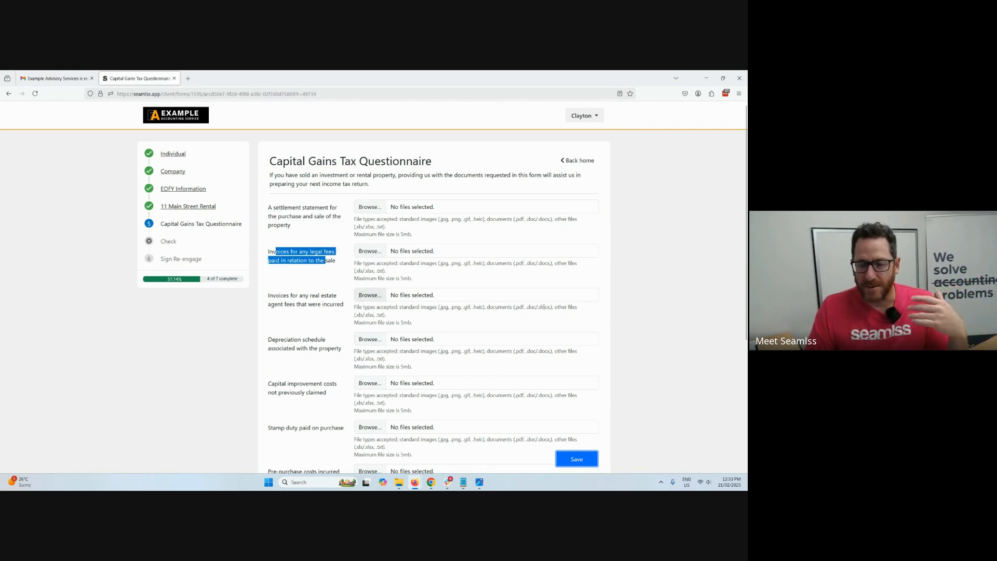
{"action": "left_click", "coordinate": [614, 395]}
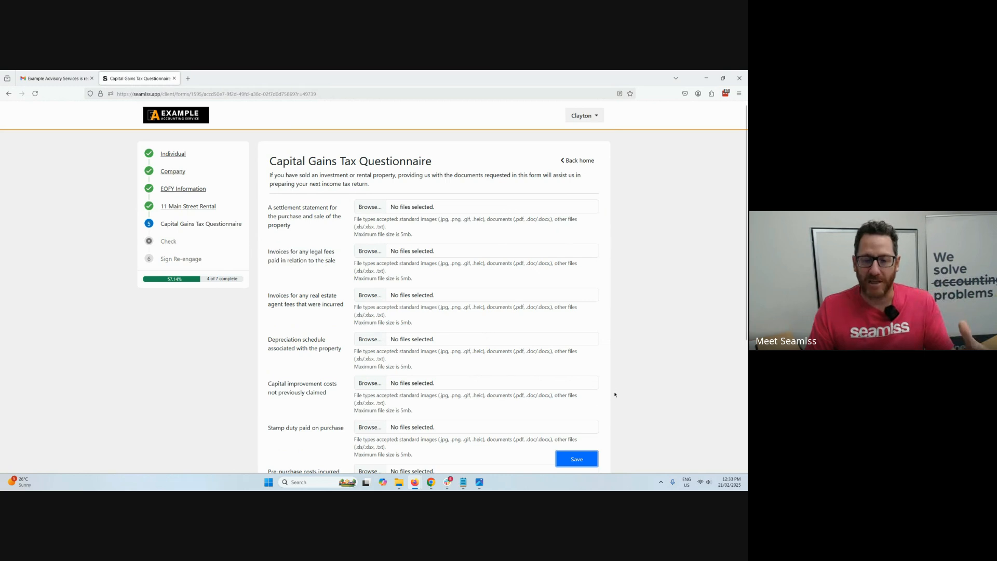
{"action": "scroll", "coordinate": [607, 415], "scroll_direction": "down", "scroll_amount": 3}
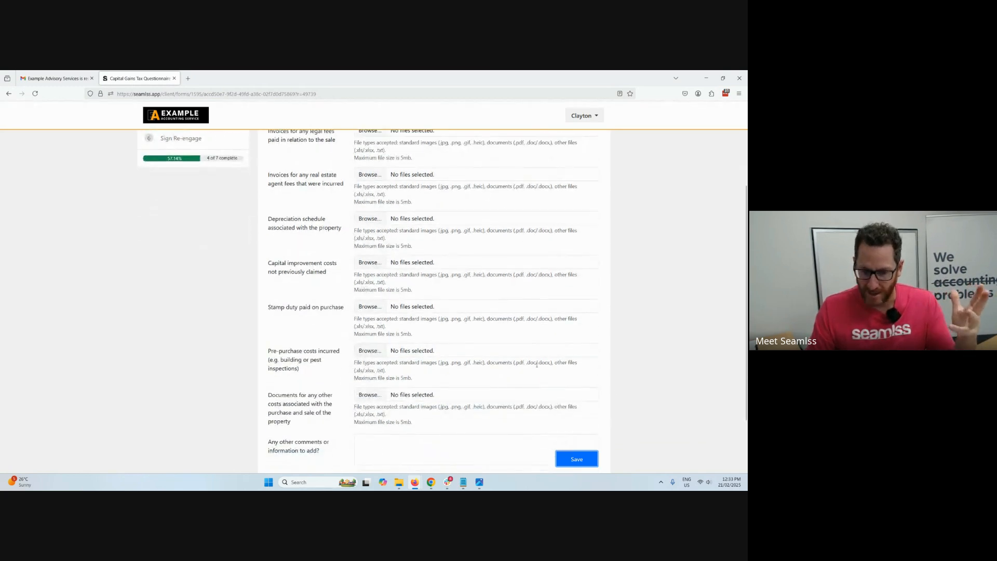
{"action": "scroll", "coordinate": [520, 337], "scroll_direction": "down", "scroll_amount": 2}
{"action": "left_click", "coordinate": [578, 417]}
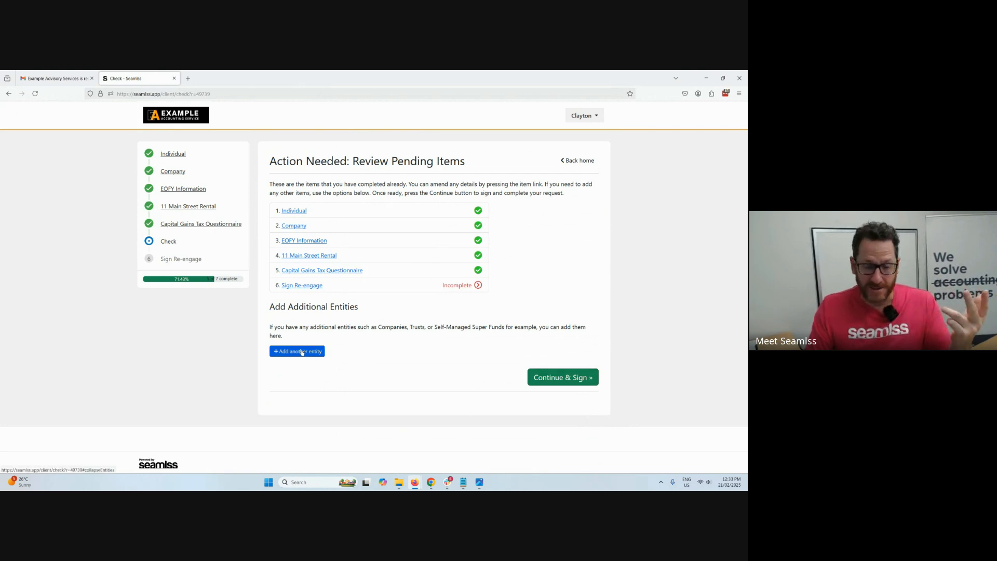
Continue from the pending items review to signing, and read the re-engagement letter's proposed services, fees and terms.
{"action": "left_click", "coordinate": [566, 380]}
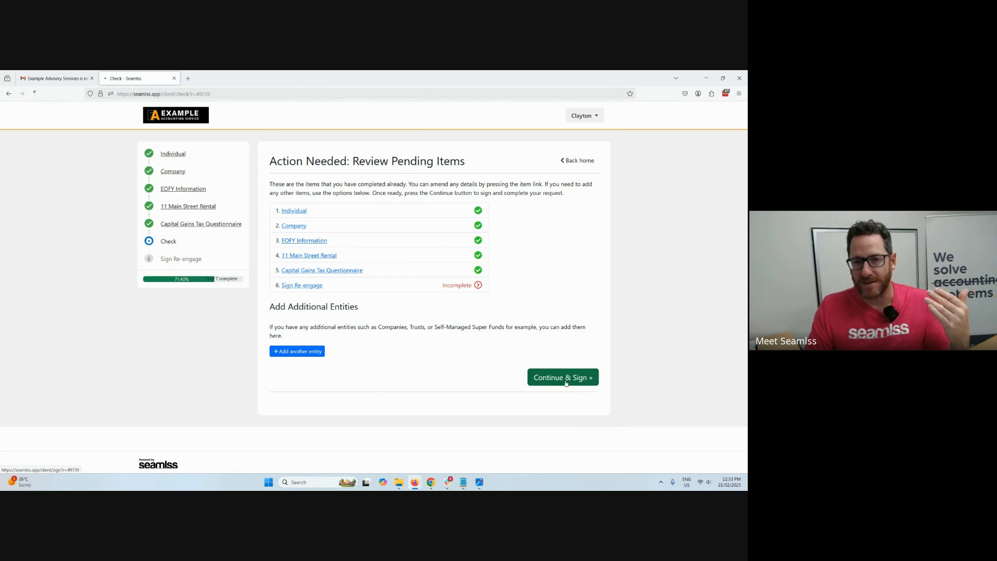
{"action": "scroll", "coordinate": [442, 334], "scroll_direction": "down", "scroll_amount": 10}
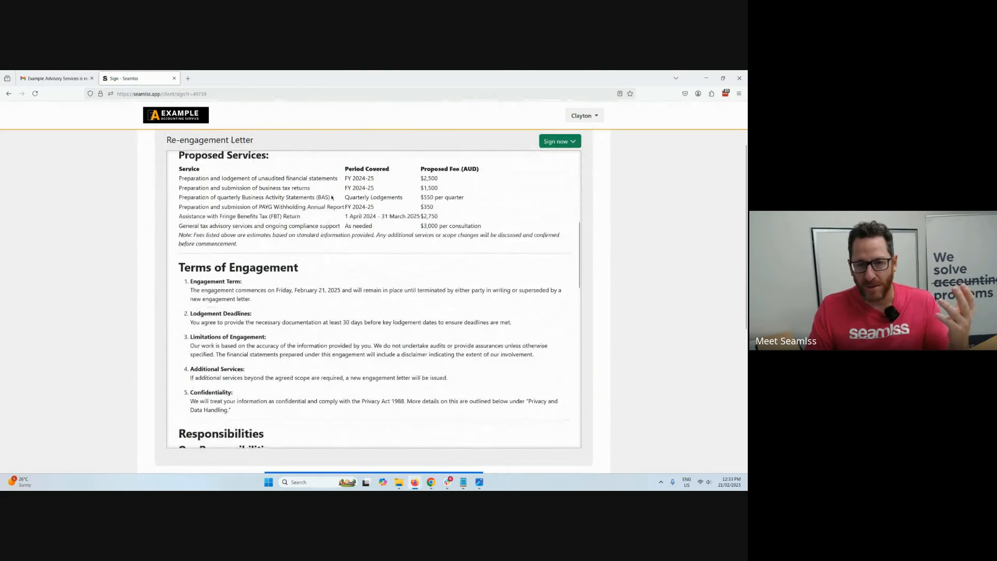
{"action": "left_click_drag", "start_coordinate": [345, 178], "coordinate": [467, 221]}
{"action": "scroll", "coordinate": [484, 282], "scroll_direction": "down", "scroll_amount": 4}
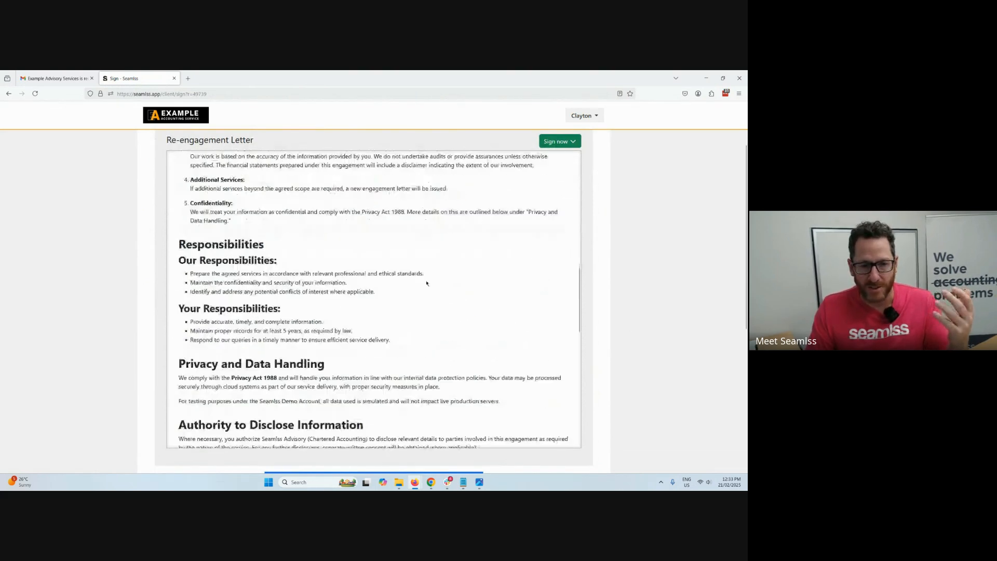
Confirm the prefilled text signature on the re-engagement letter and complete the request.
{"action": "scroll", "coordinate": [603, 245], "scroll_direction": "down", "scroll_amount": 5}
{"action": "left_click", "coordinate": [374, 462]}
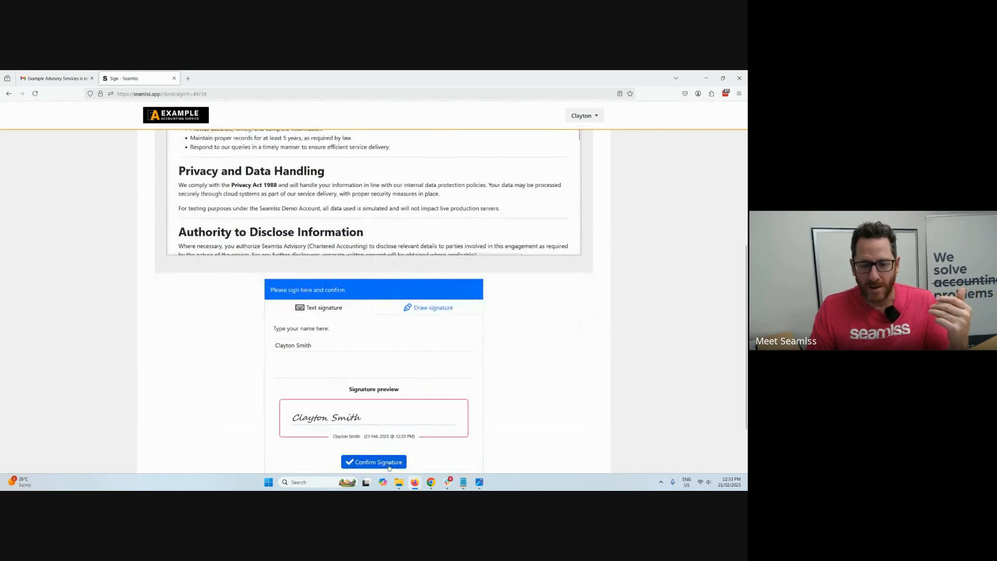
{"action": "scroll", "coordinate": [451, 349], "scroll_direction": "down", "scroll_amount": 3}
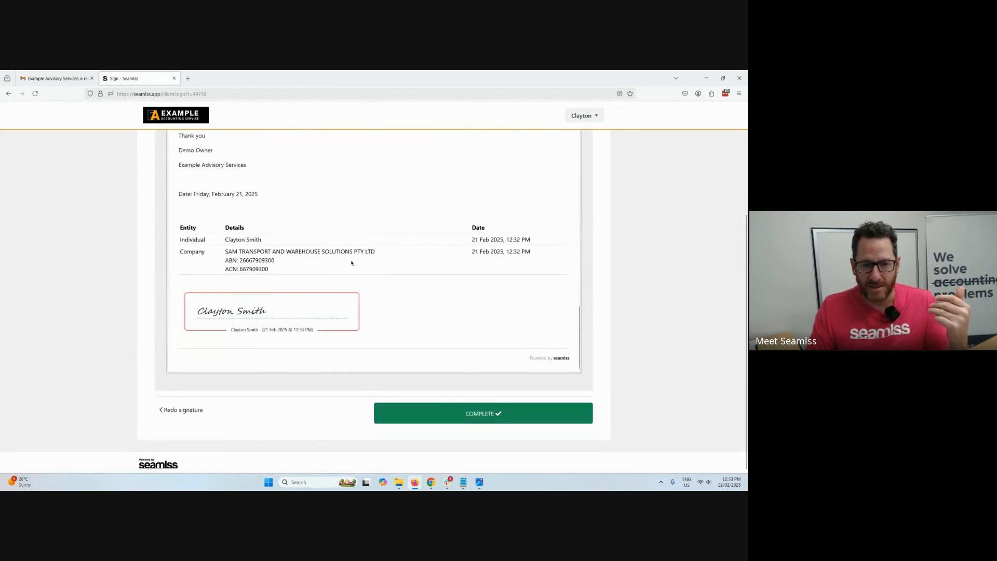
{"action": "left_click", "coordinate": [491, 414]}
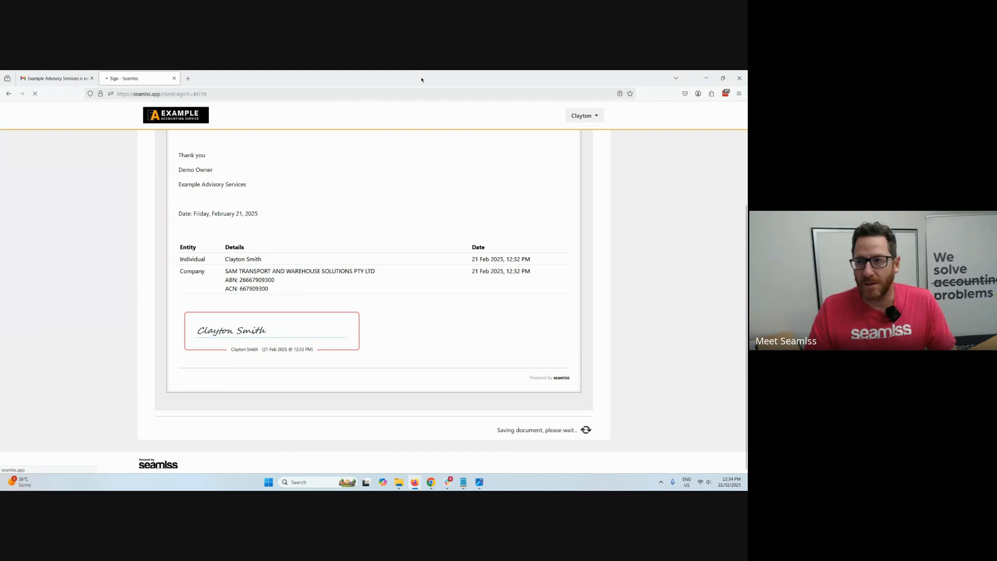
Switch to the accountant's Seamlss dashboard, reload it, and check the Actioned Requests and Follow Ups lists.
{"action": "left_click_drag", "start_coordinate": [421, 79], "coordinate": [747, 234]}
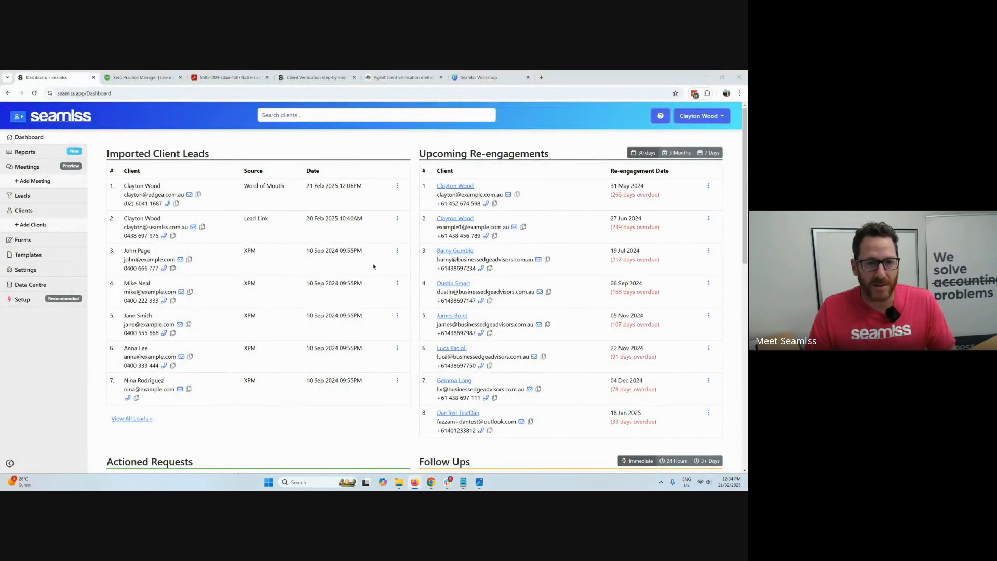
{"action": "left_click", "coordinate": [68, 115]}
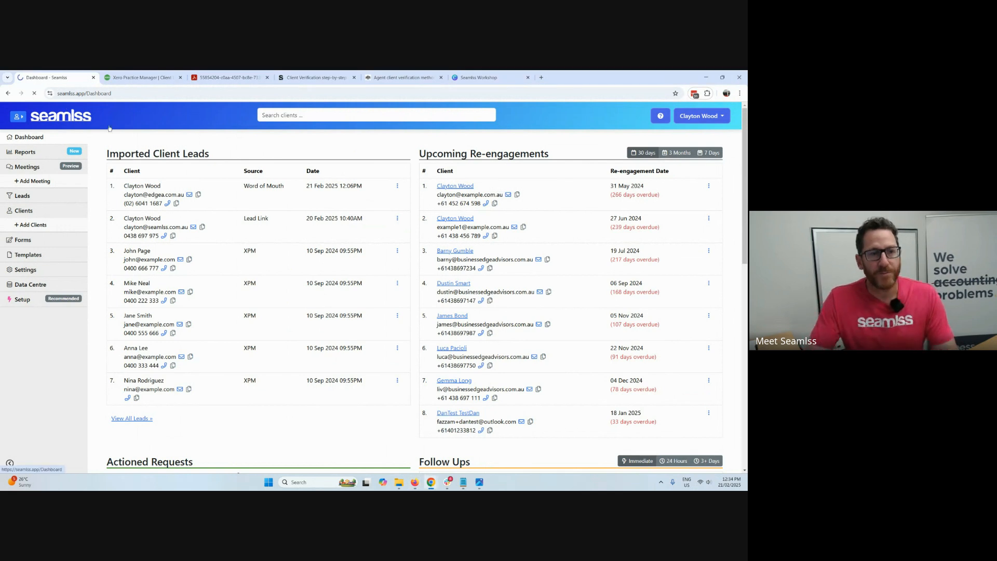
{"action": "scroll", "coordinate": [415, 234], "scroll_direction": "down", "scroll_amount": 2}
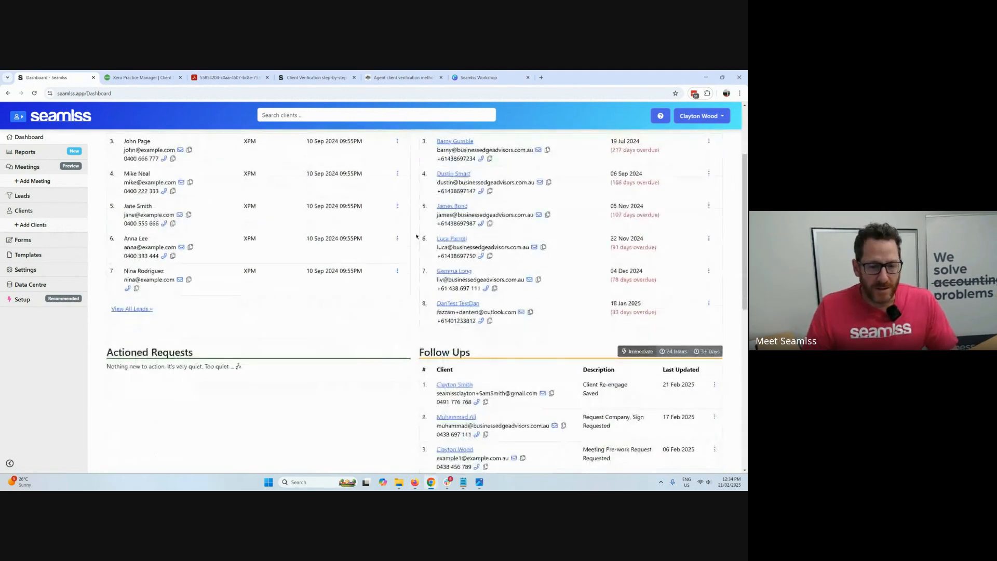
Reload the dashboard, mark the Client Re-engage item under Actioned Requests as done, and open that client's record.
{"action": "left_click", "coordinate": [66, 119]}
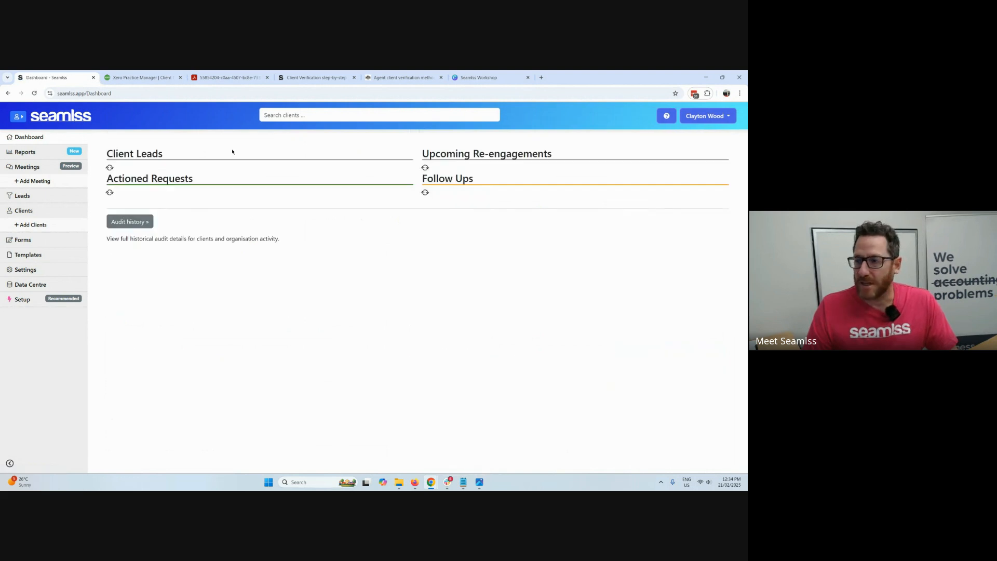
{"action": "scroll", "coordinate": [375, 288], "scroll_direction": "down", "scroll_amount": 1}
{"action": "scroll", "coordinate": [376, 291], "scroll_direction": "down", "scroll_amount": 2}
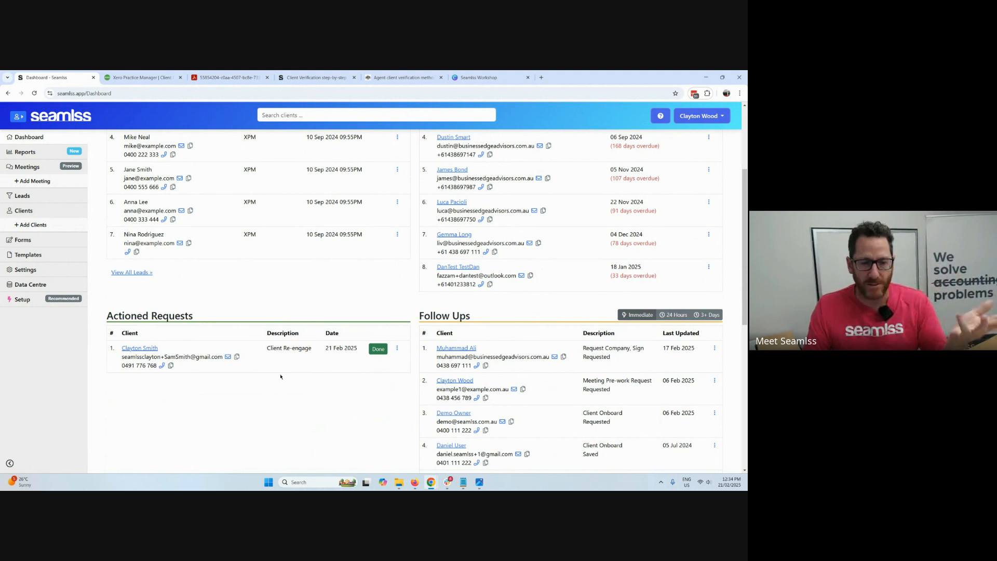
{"action": "left_click", "coordinate": [374, 349]}
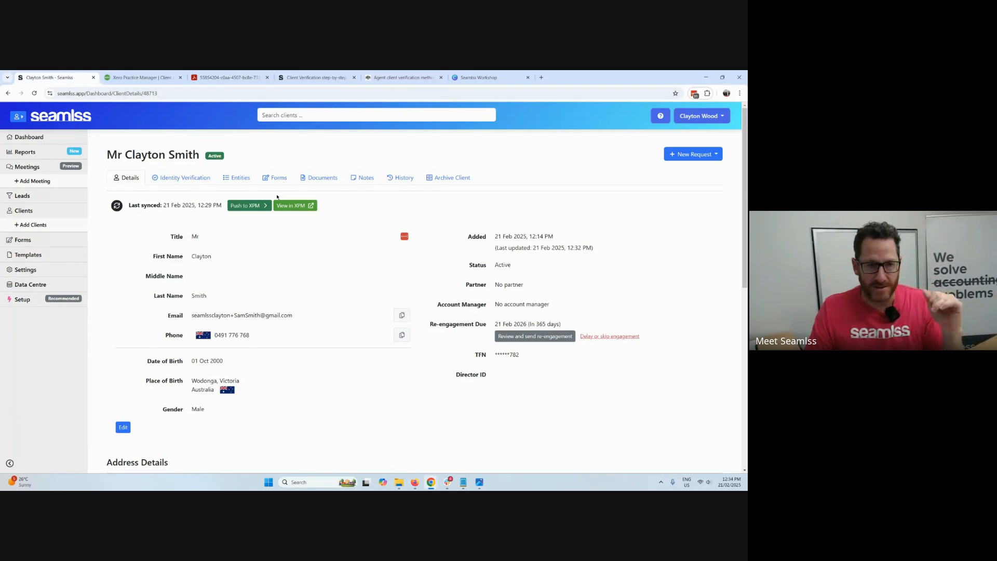
Review the client's entities and custom forms, and read the submitted answers in the 11 Main Street Rental form.
{"action": "left_click", "coordinate": [233, 177]}
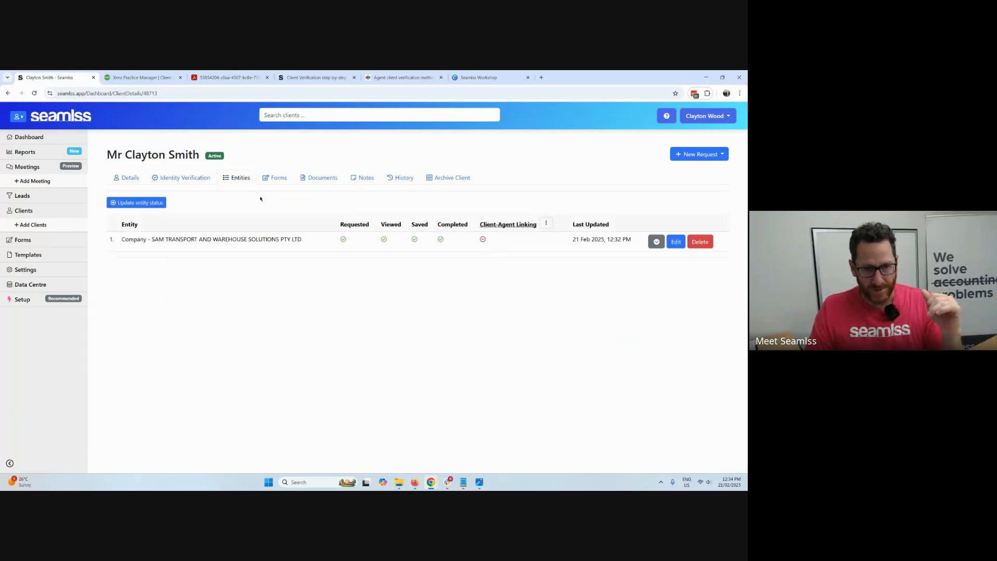
{"action": "left_click", "coordinate": [289, 180]}
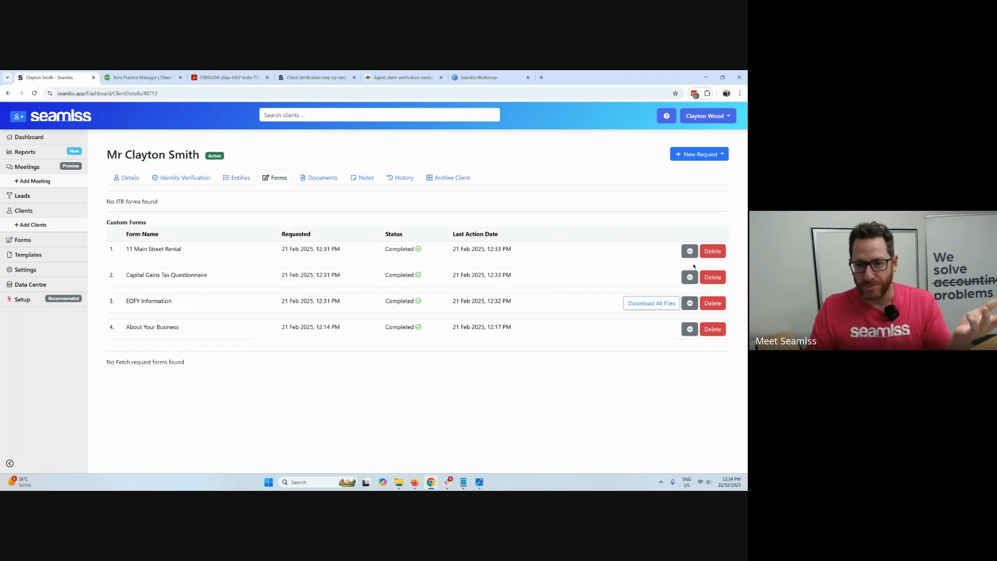
{"action": "left_click", "coordinate": [690, 252]}
{"action": "scroll", "coordinate": [601, 294], "scroll_direction": "down", "scroll_amount": 3}
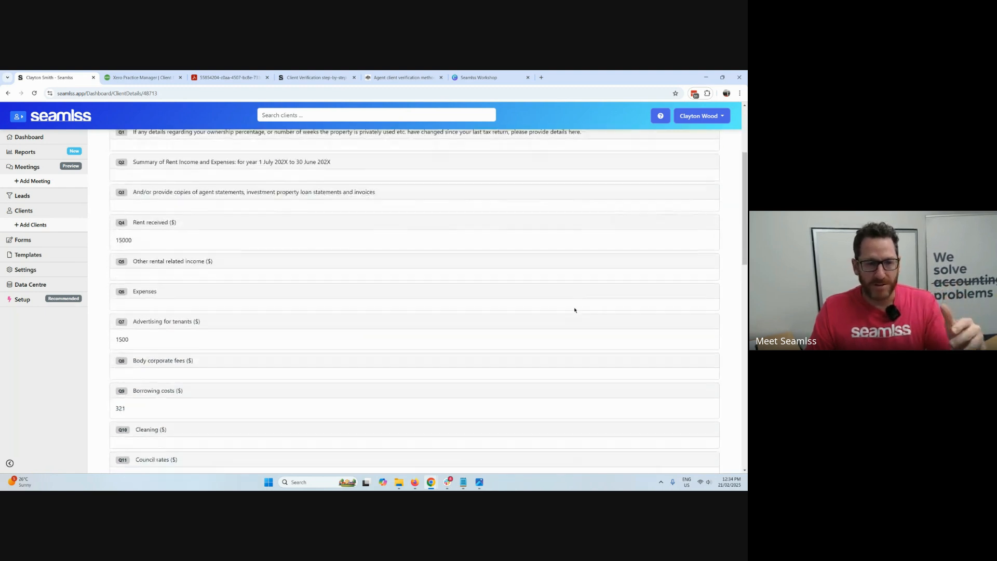
{"action": "scroll", "coordinate": [566, 309], "scroll_direction": "down", "scroll_amount": 3}
{"action": "scroll", "coordinate": [559, 309], "scroll_direction": "up", "scroll_amount": 6}
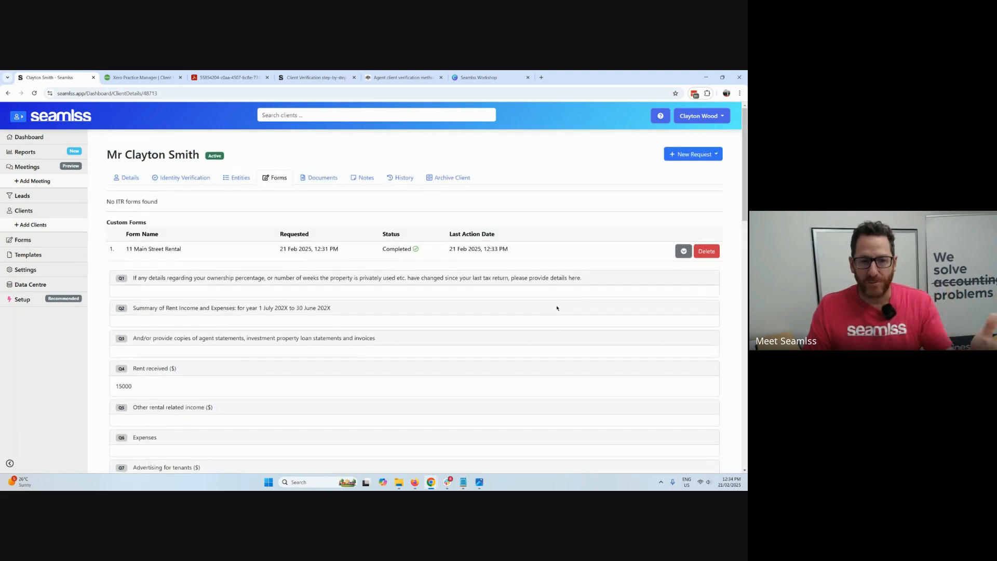
Generate files for the client's Engagement Feb 2025, EOFY Information, 11 Main Street Rental and Capital Gains Tax Questionnaire documents.
{"action": "left_click", "coordinate": [323, 180]}
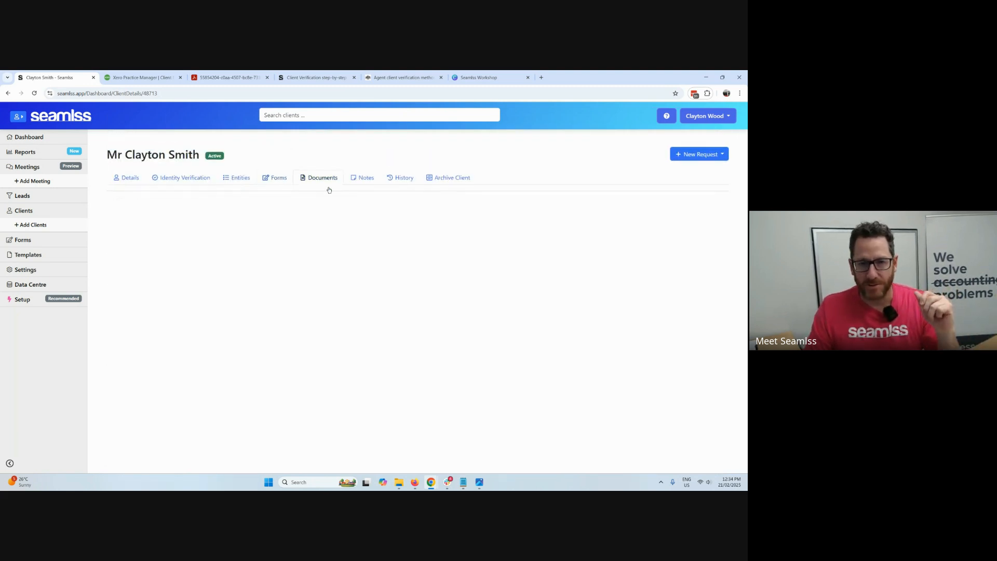
{"action": "left_click", "coordinate": [662, 290]}
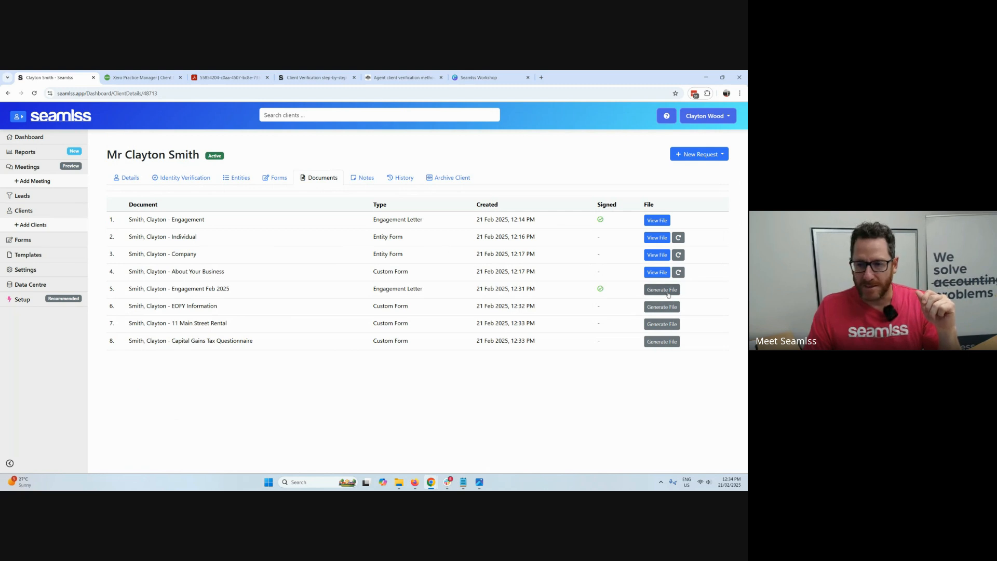
{"action": "left_click", "coordinate": [668, 308]}
{"action": "left_click", "coordinate": [667, 325]}
{"action": "left_click", "coordinate": [667, 342]}
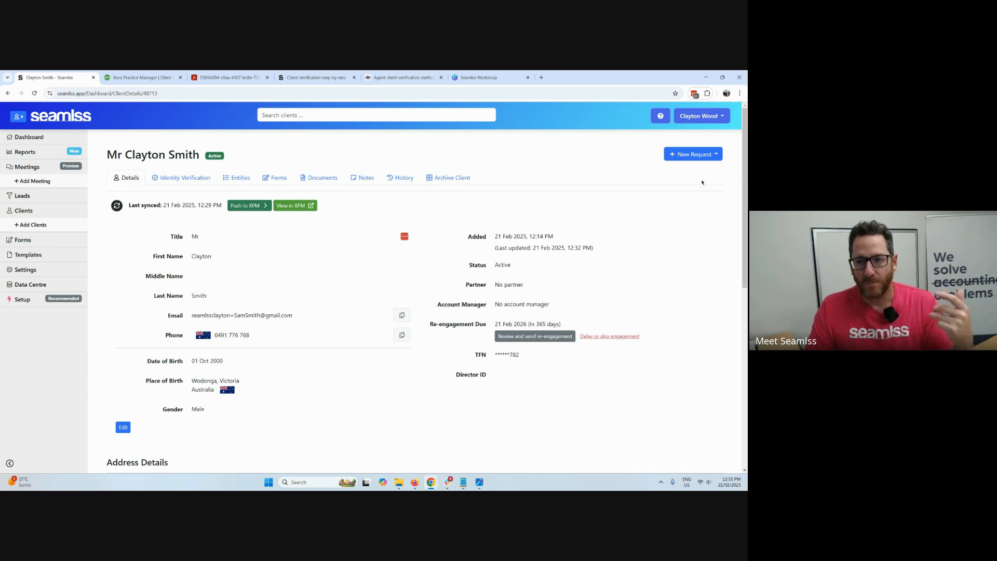
Start a Quick Fetch Request for the client without a template and name it Capital Gains Tax Questionnaire.
{"action": "left_click", "coordinate": [700, 158]}
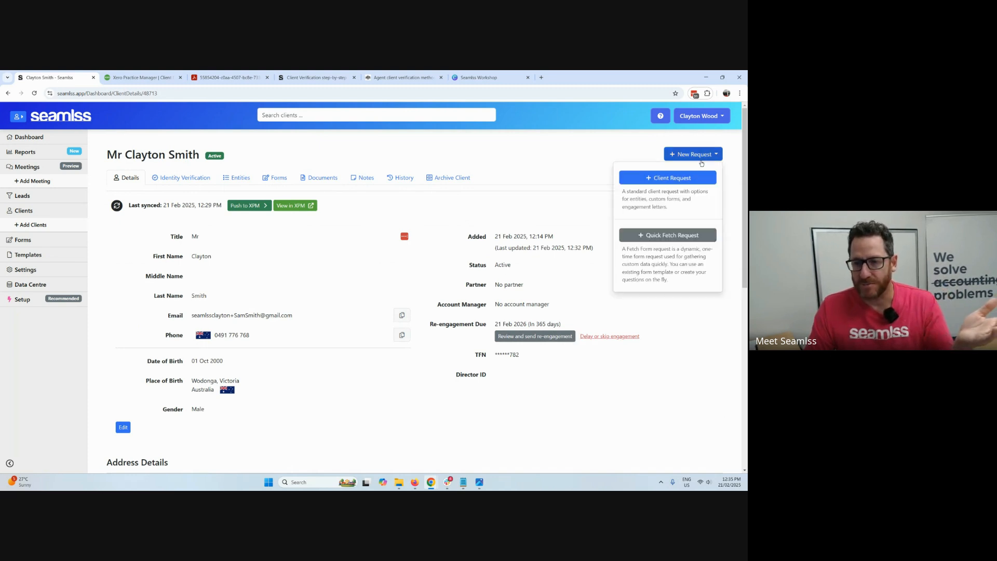
{"action": "left_click", "coordinate": [673, 242]}
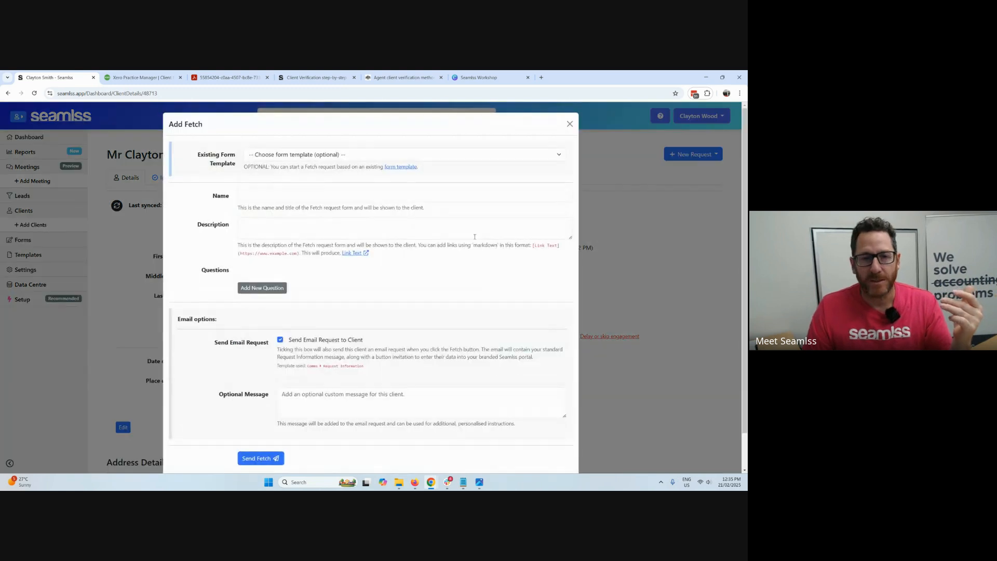
{"action": "left_click", "coordinate": [344, 157]}
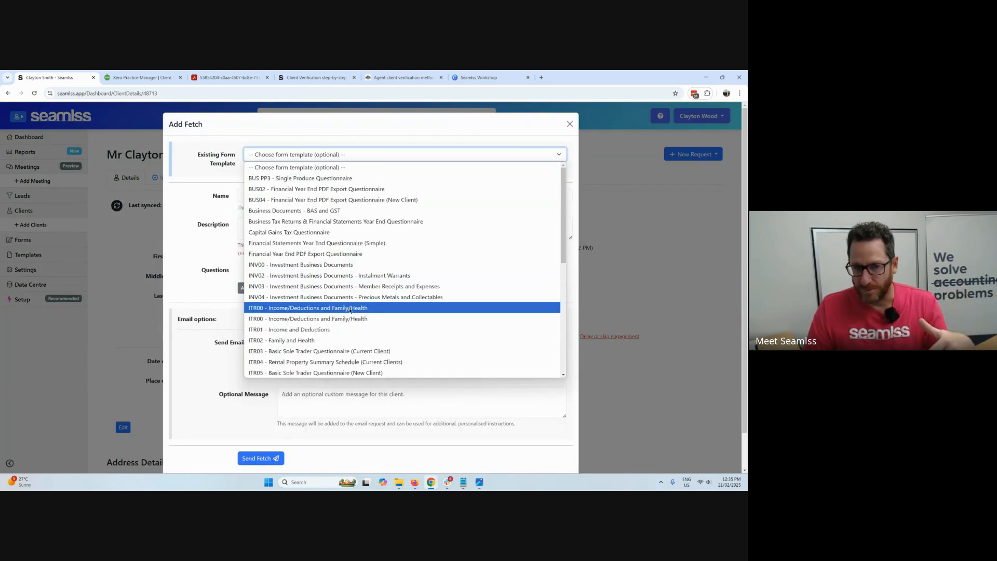
{"action": "left_click", "coordinate": [364, 120]}
{"action": "left_click", "coordinate": [270, 196]}
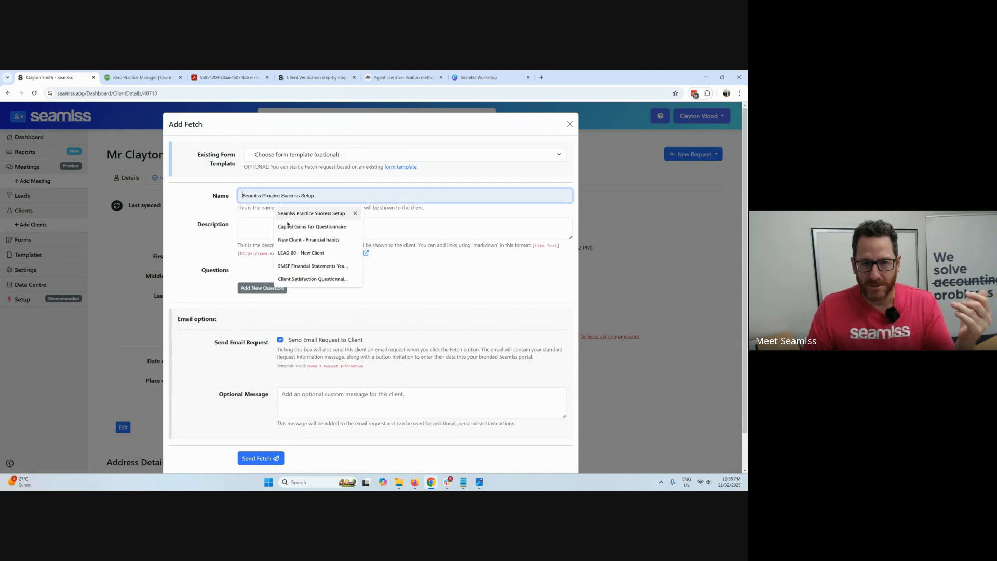
{"action": "left_click", "coordinate": [291, 226]}
Start a new Fetch question with the drop-down menu options (Select field) type, and close it without adding the question.
{"action": "left_click", "coordinate": [277, 282]}
{"action": "left_click", "coordinate": [277, 283]}
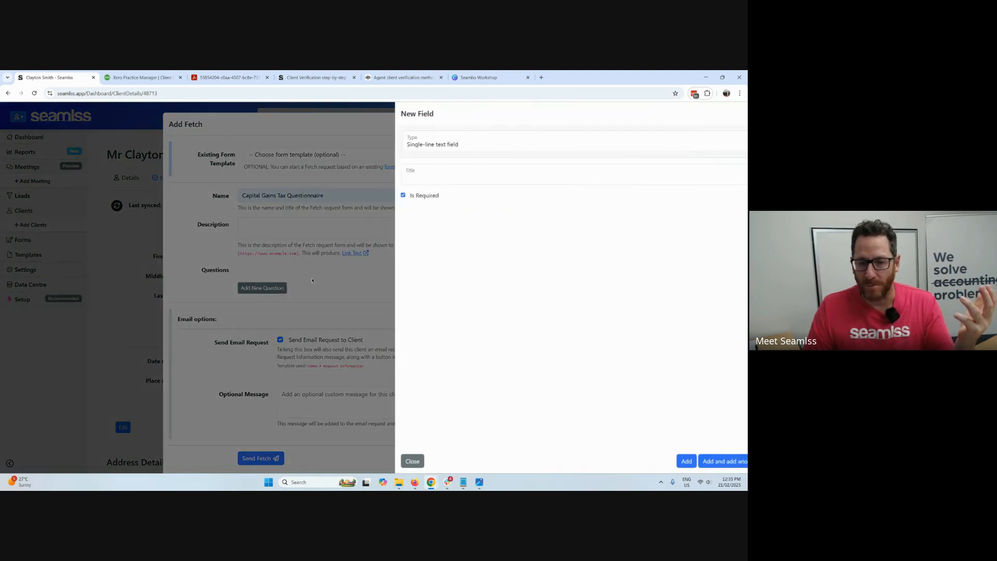
{"action": "left_click", "coordinate": [468, 145]}
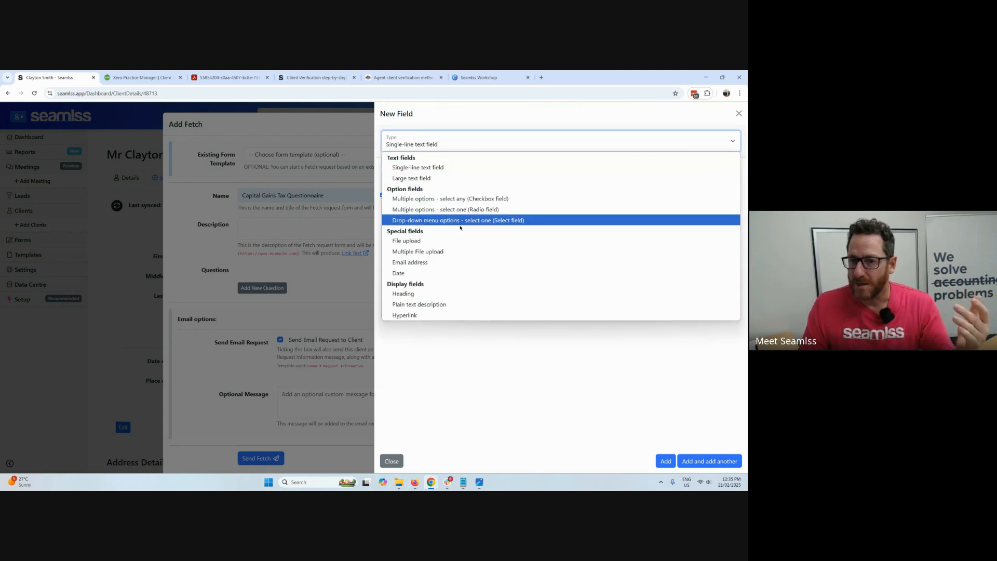
{"action": "left_click", "coordinate": [489, 219]}
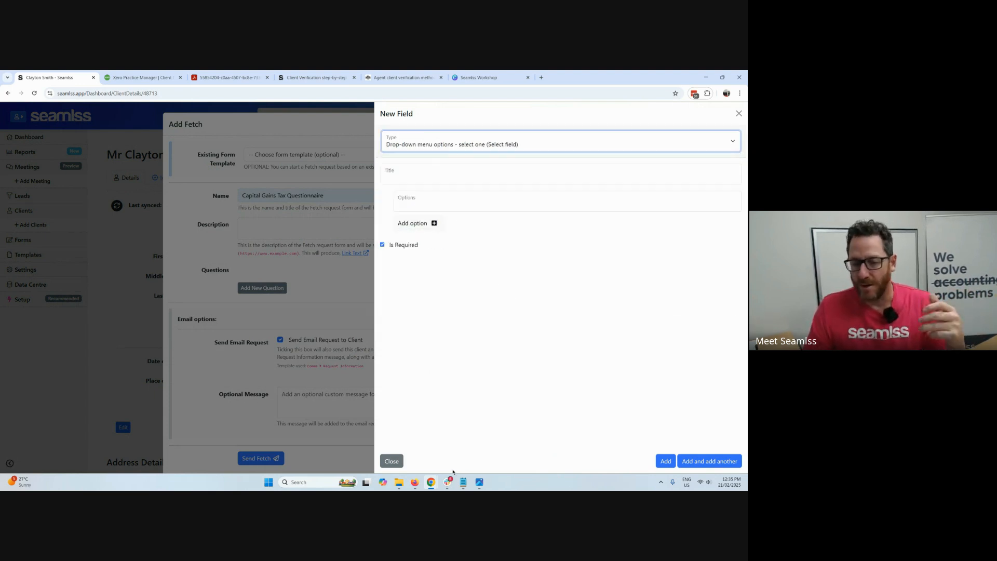
{"action": "left_click", "coordinate": [399, 461]}
Try to load the Business Documents - BAS and GST template into the Fetch request, and close the form.
{"action": "left_click", "coordinate": [360, 155]}
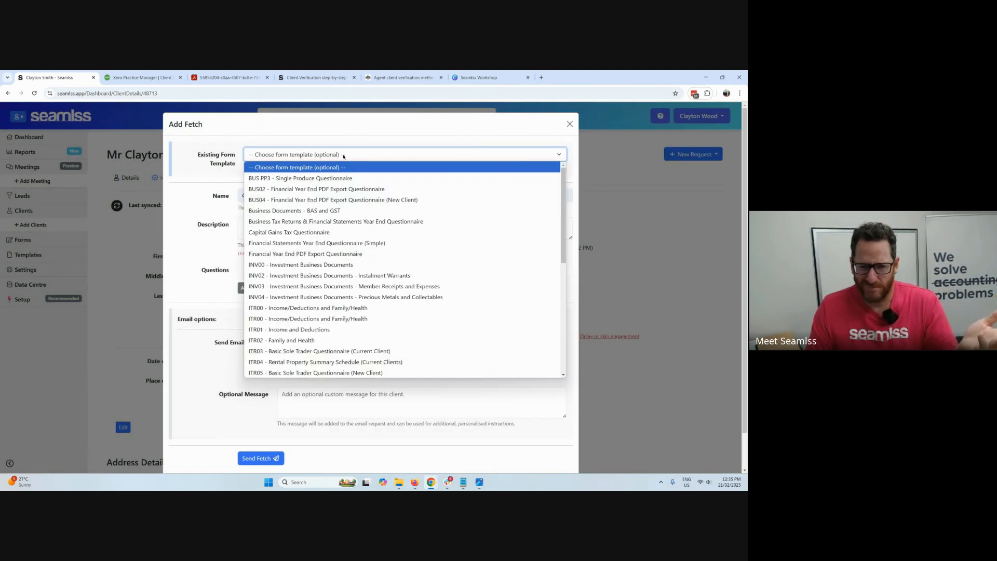
{"action": "left_click", "coordinate": [361, 211]}
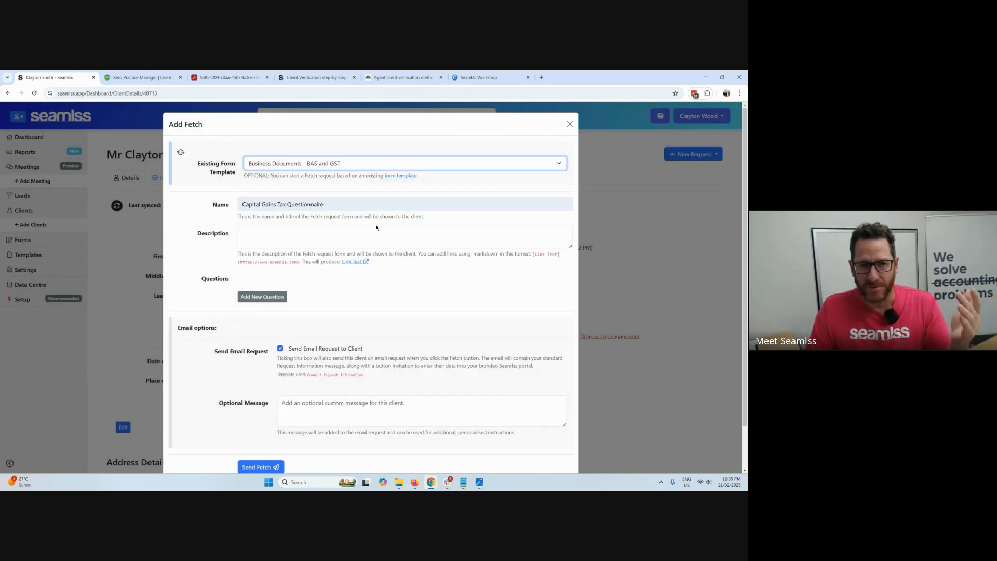
{"action": "scroll", "coordinate": [410, 274], "scroll_direction": "down", "scroll_amount": 1}
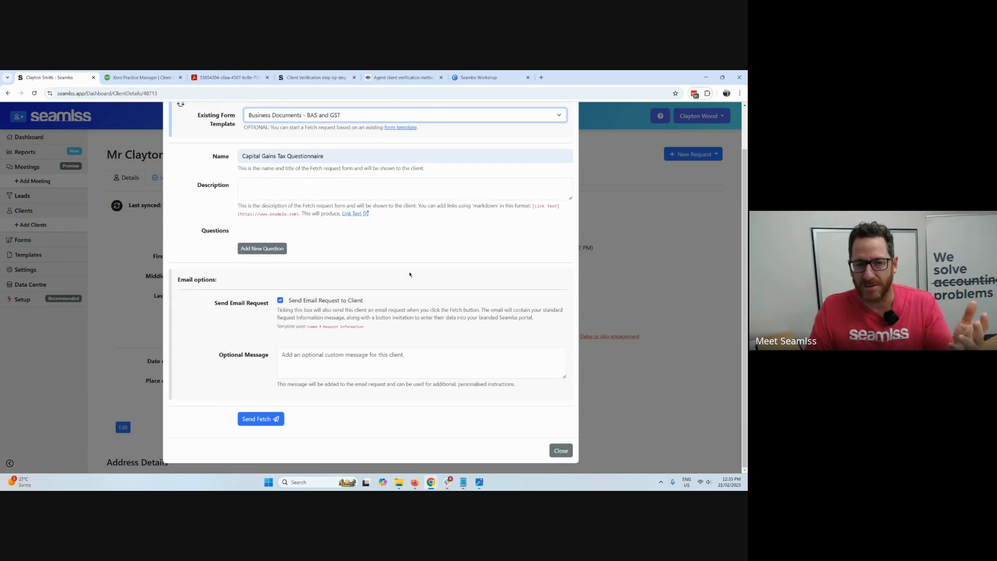
{"action": "scroll", "coordinate": [411, 271], "scroll_direction": "up", "scroll_amount": 1}
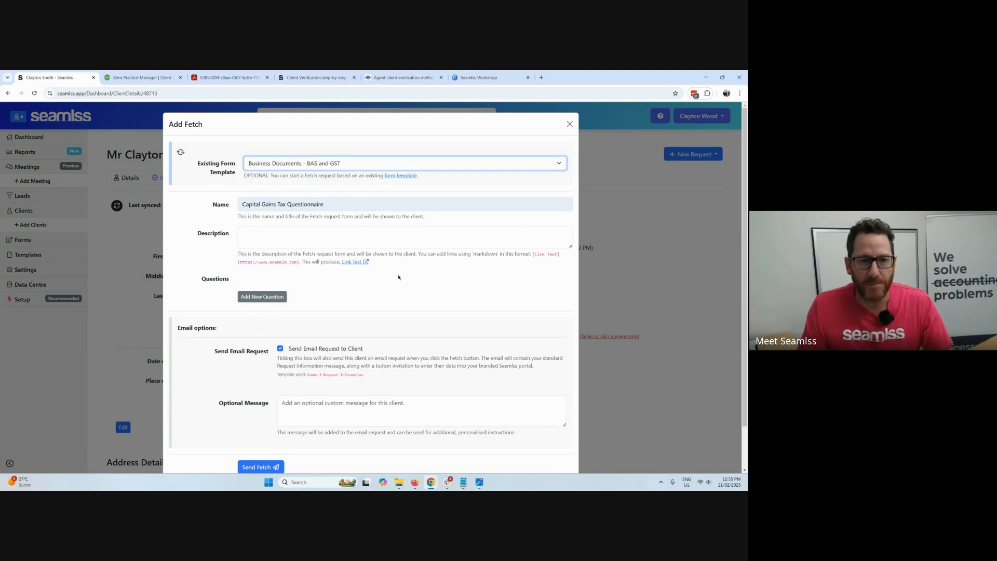
{"action": "scroll", "coordinate": [333, 364], "scroll_direction": "down", "scroll_amount": 1}
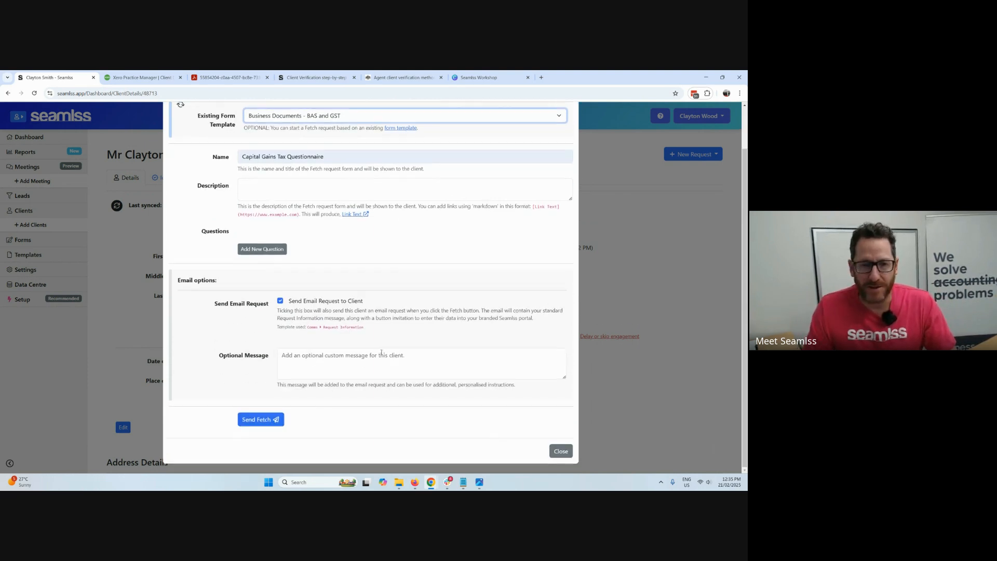
{"action": "scroll", "coordinate": [416, 239], "scroll_direction": "up", "scroll_amount": 1}
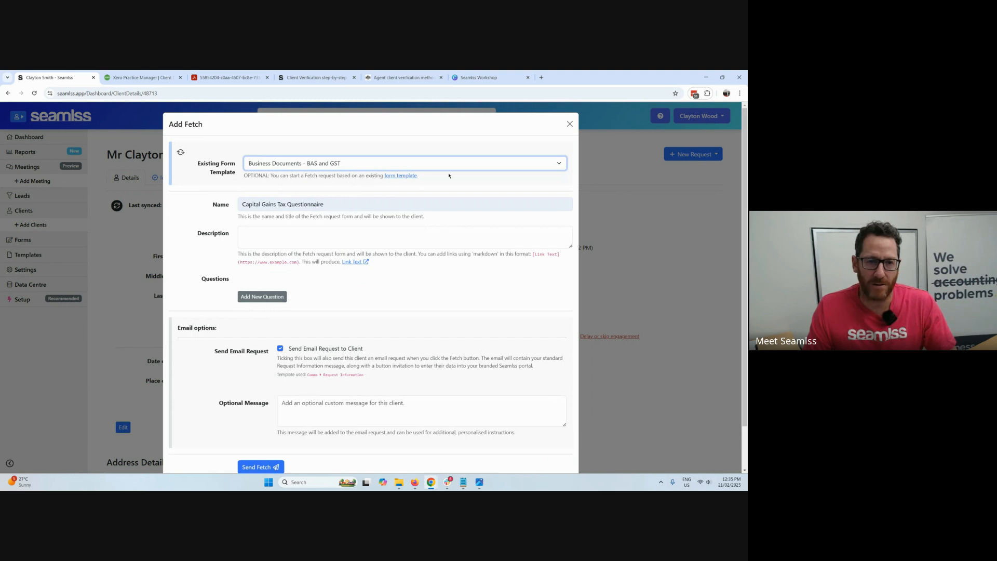
{"action": "left_click", "coordinate": [570, 124]}
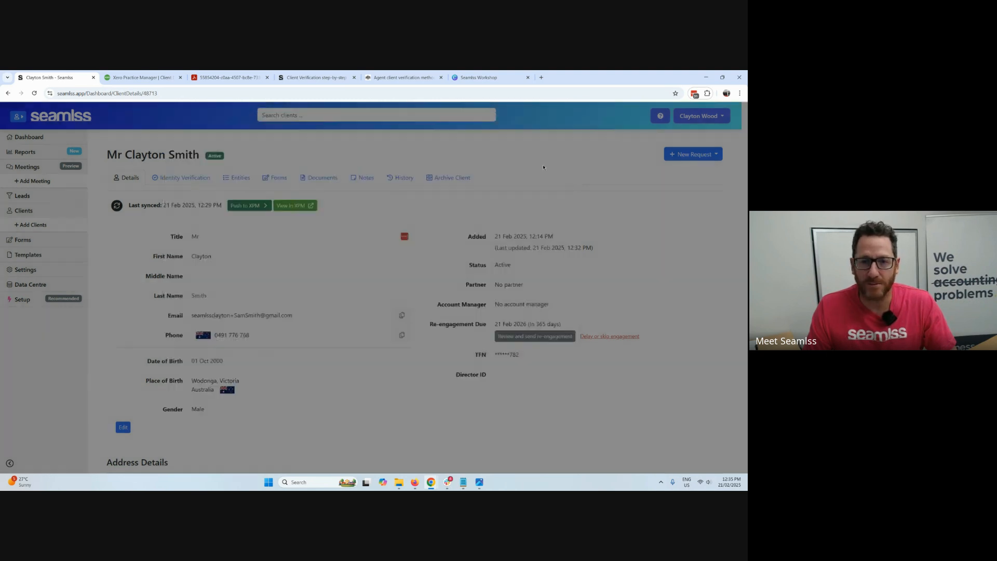
Reopen the Quick Fetch Request, load the Financial Statements Year End Questionnaire (Simple) template, and look through its questions.
{"action": "left_click", "coordinate": [687, 153]}
{"action": "left_click", "coordinate": [675, 234]}
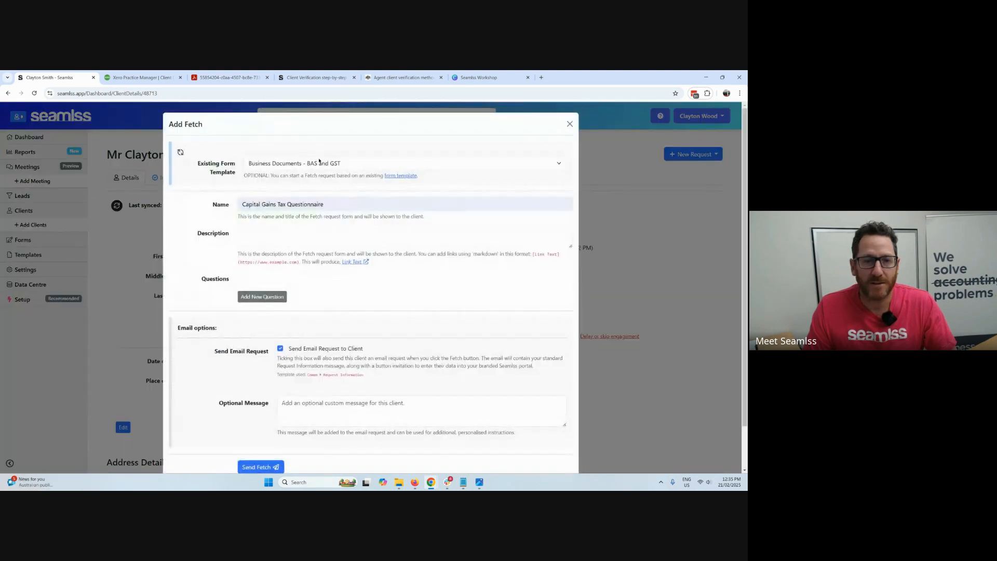
{"action": "left_click", "coordinate": [311, 163]}
{"action": "left_click", "coordinate": [317, 252]}
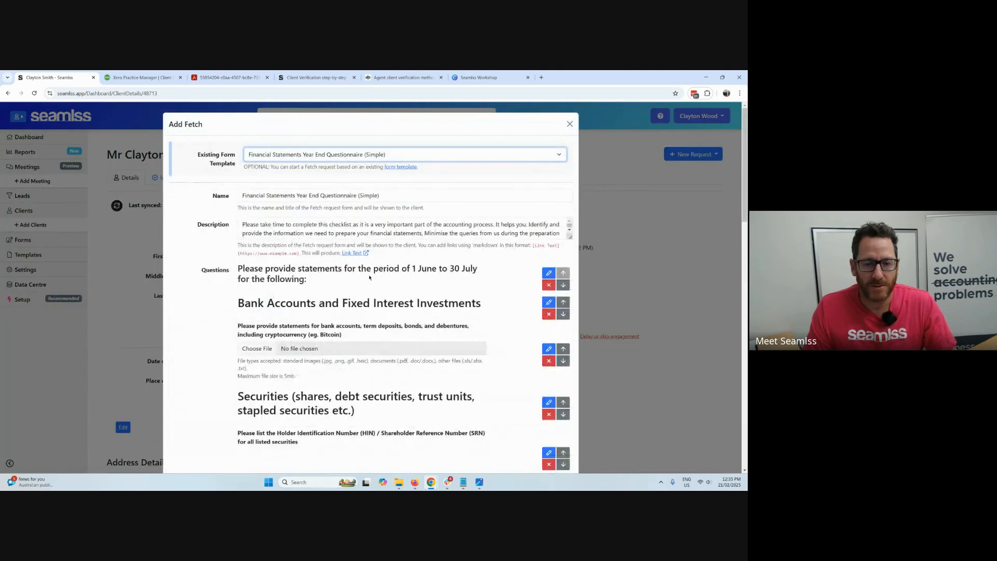
{"action": "scroll", "coordinate": [429, 279], "scroll_direction": "down", "scroll_amount": 2}
{"action": "scroll", "coordinate": [538, 247], "scroll_direction": "down", "scroll_amount": 1}
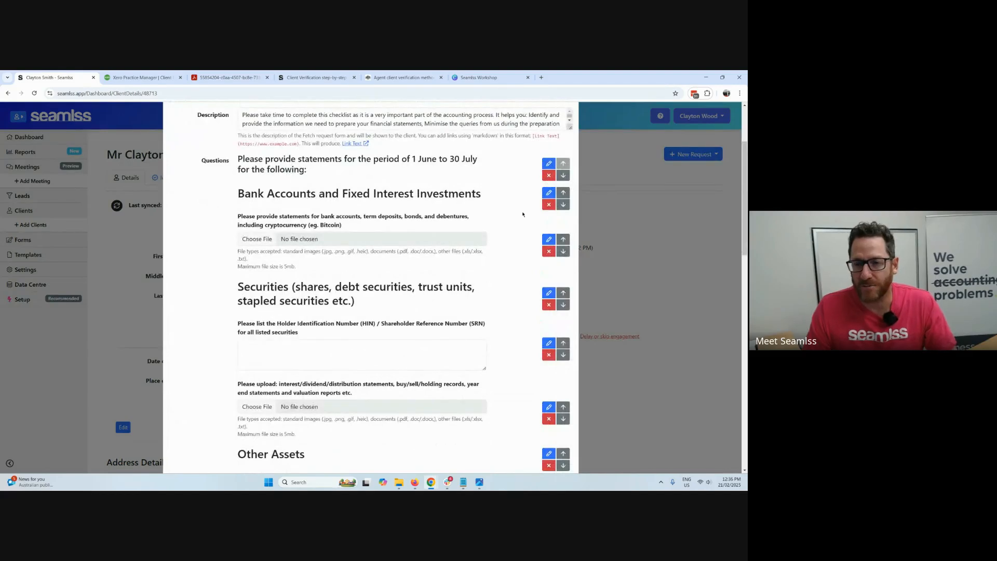
Remove the Bank Accounts and Fixed Interest Investments heading, check the remaining questions, and close the Fetch request without sending it.
{"action": "left_click", "coordinate": [549, 205]}
{"action": "key", "text": "Return"}
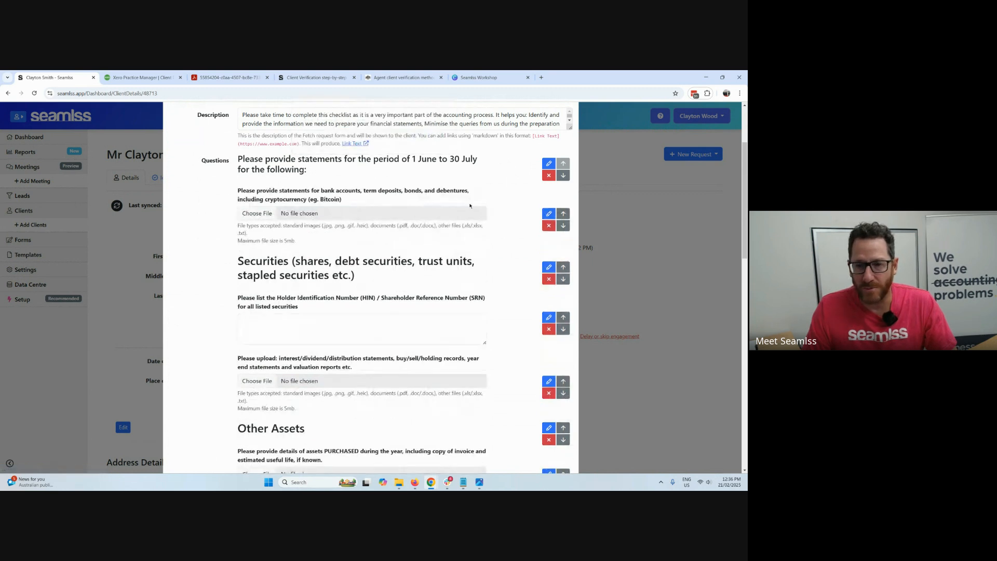
{"action": "scroll", "coordinate": [525, 310], "scroll_direction": "down", "scroll_amount": 9}
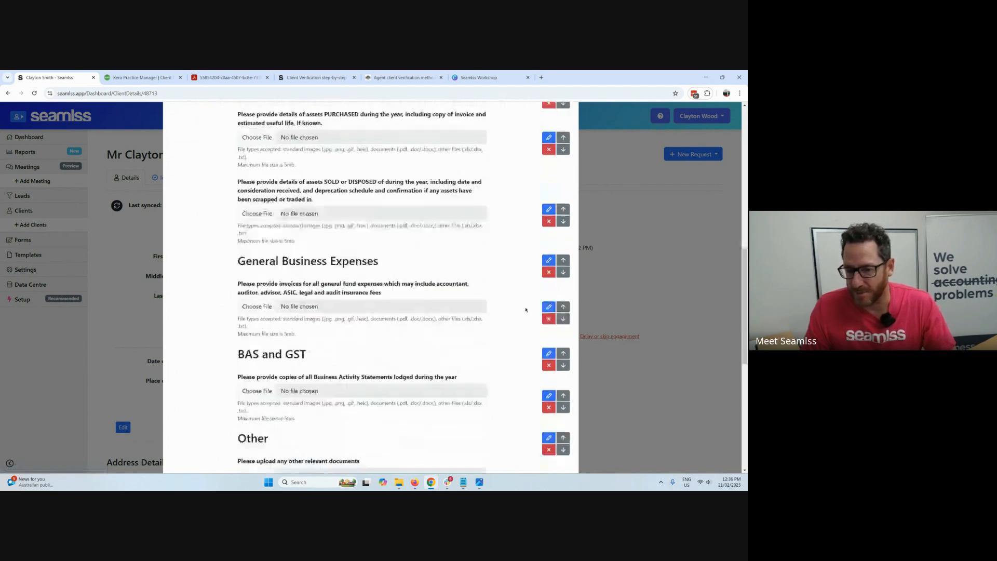
{"action": "scroll", "coordinate": [526, 310], "scroll_direction": "down", "scroll_amount": 5}
{"action": "left_click", "coordinate": [621, 299]}
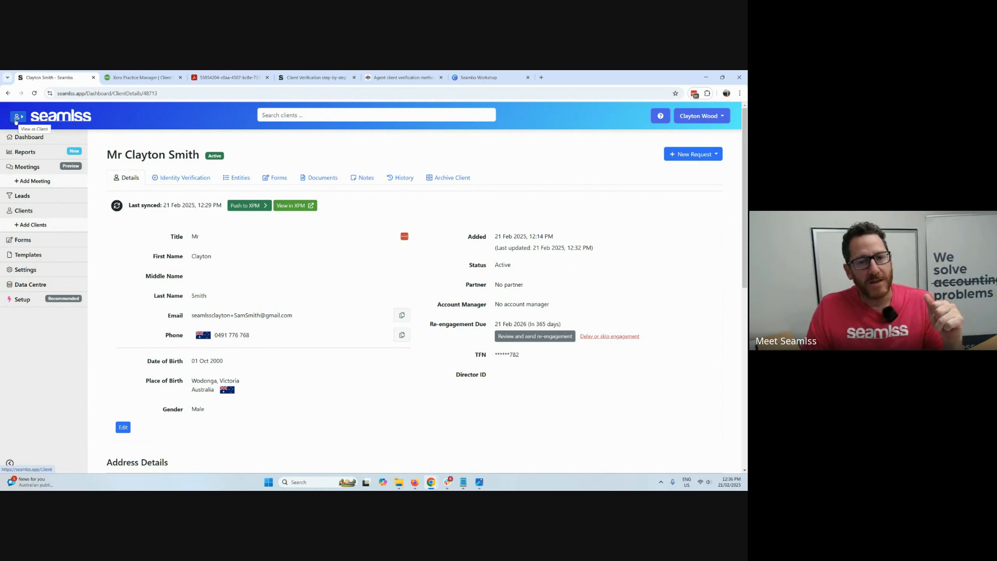
Switch to the client view and open the ITR 2023-2024 form from the Forms list.
{"action": "left_click", "coordinate": [15, 121]}
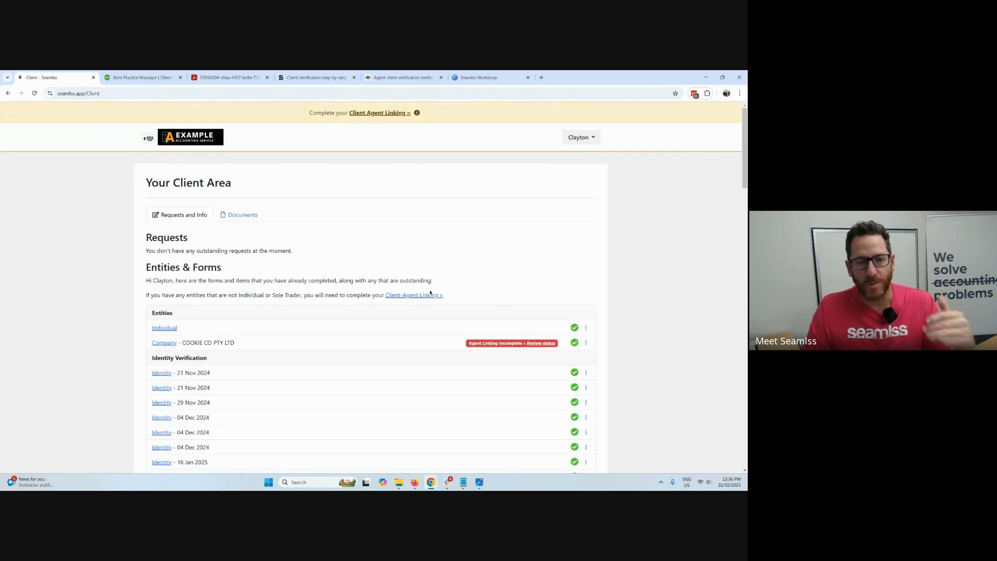
{"action": "scroll", "coordinate": [396, 289], "scroll_direction": "down", "scroll_amount": 5}
{"action": "scroll", "coordinate": [396, 288], "scroll_direction": "down", "scroll_amount": 2}
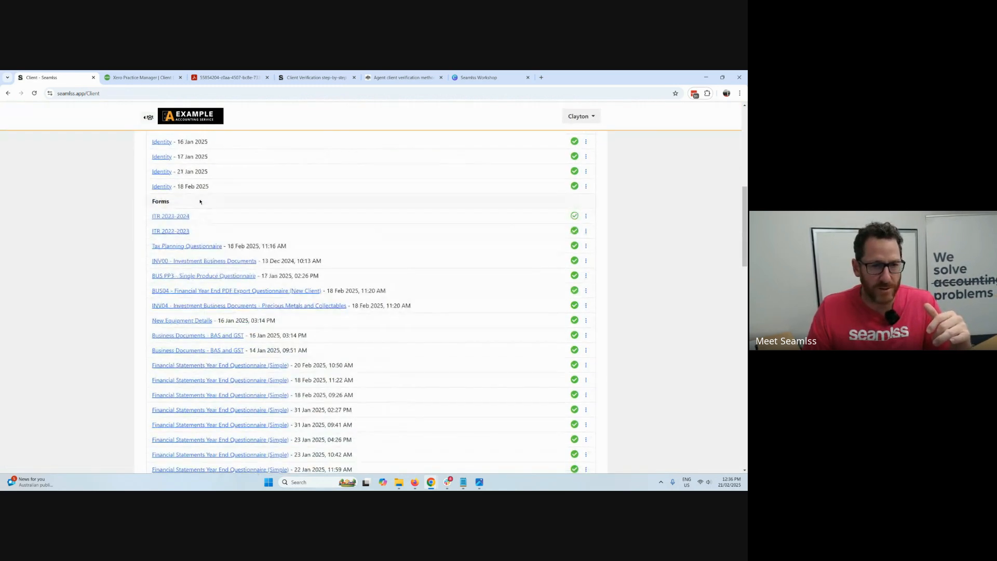
{"action": "left_click", "coordinate": [174, 216]}
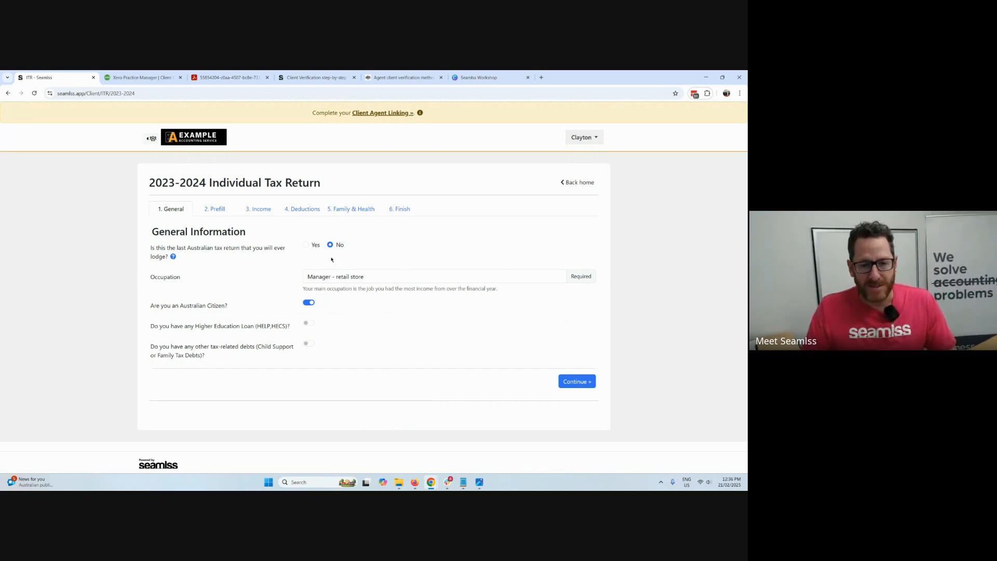
Set the occupation to "Retail assistant - commission agent – wholesale or retail", preview the Higher Education Loan balance field, and continue to the Prefill section.
{"action": "left_click_drag", "start_coordinate": [369, 270], "coordinate": [237, 287]}
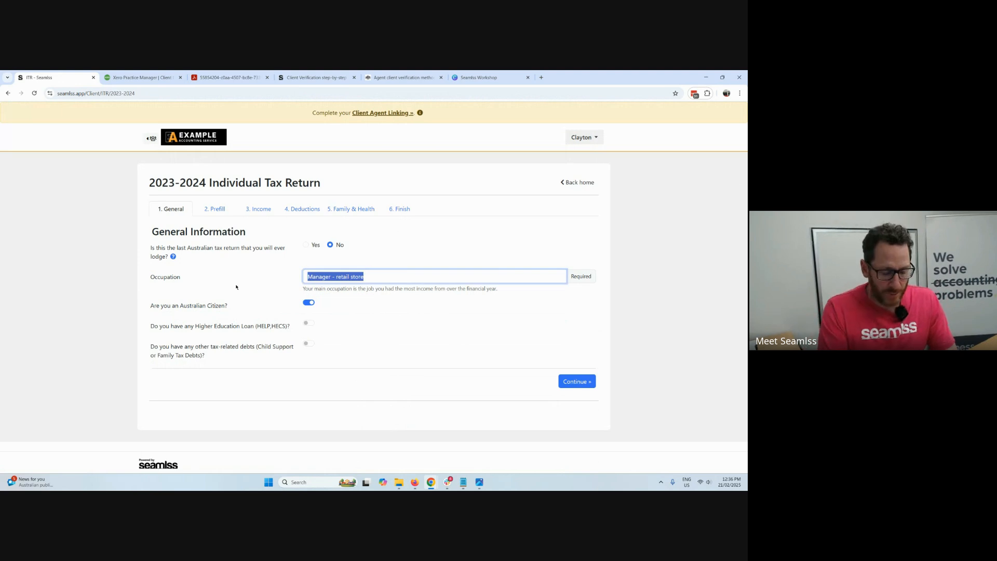
{"action": "type", "text": "retail"}
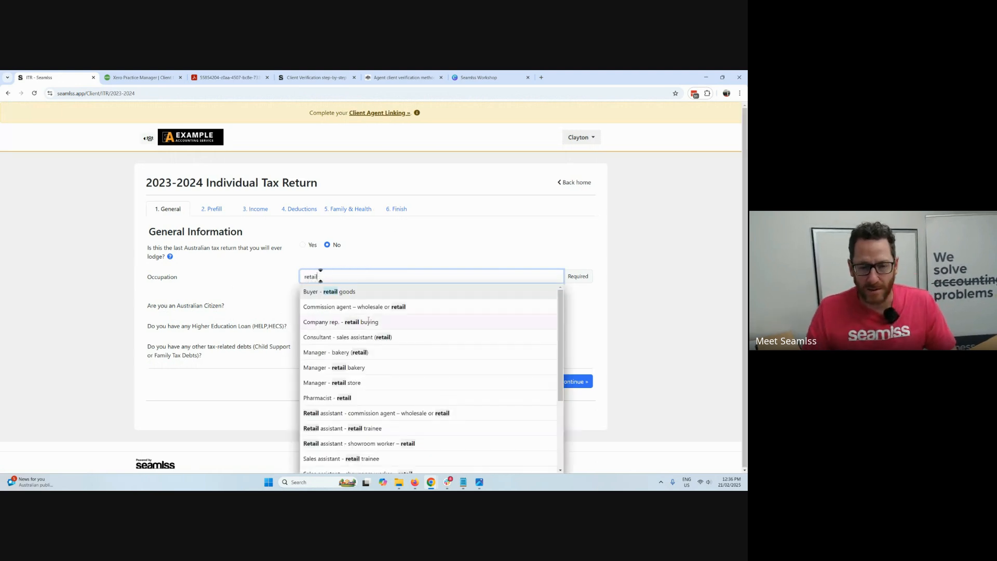
{"action": "scroll", "coordinate": [387, 335], "scroll_direction": "down", "scroll_amount": 1}
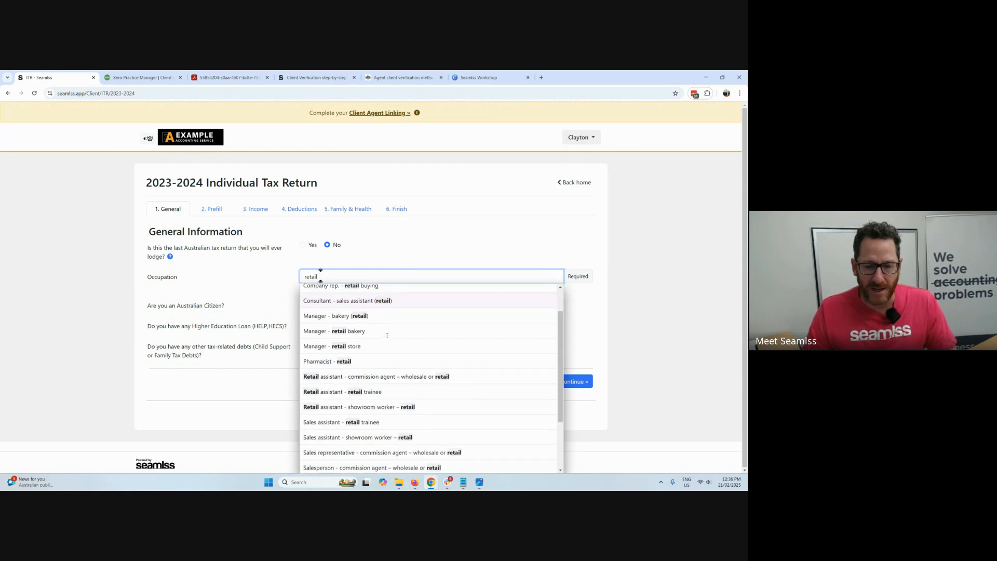
{"action": "left_click", "coordinate": [373, 376]}
{"action": "left_click", "coordinate": [310, 323]}
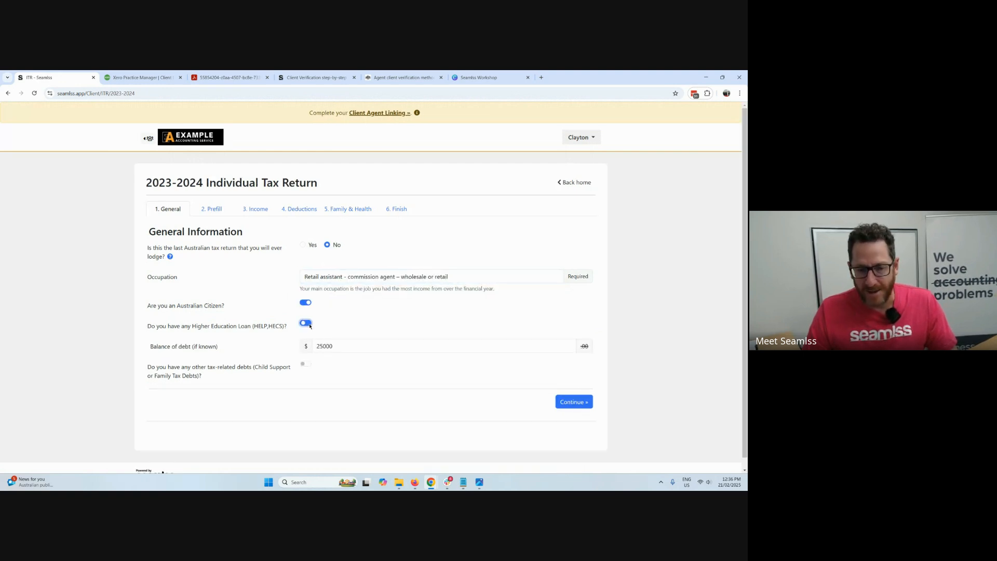
{"action": "left_click", "coordinate": [309, 324]}
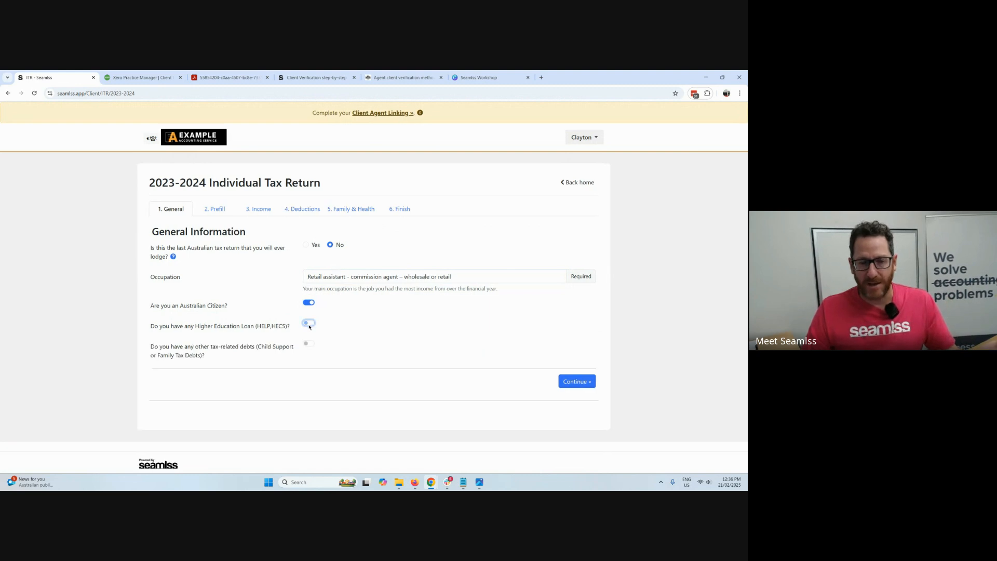
{"action": "left_click", "coordinate": [592, 380]}
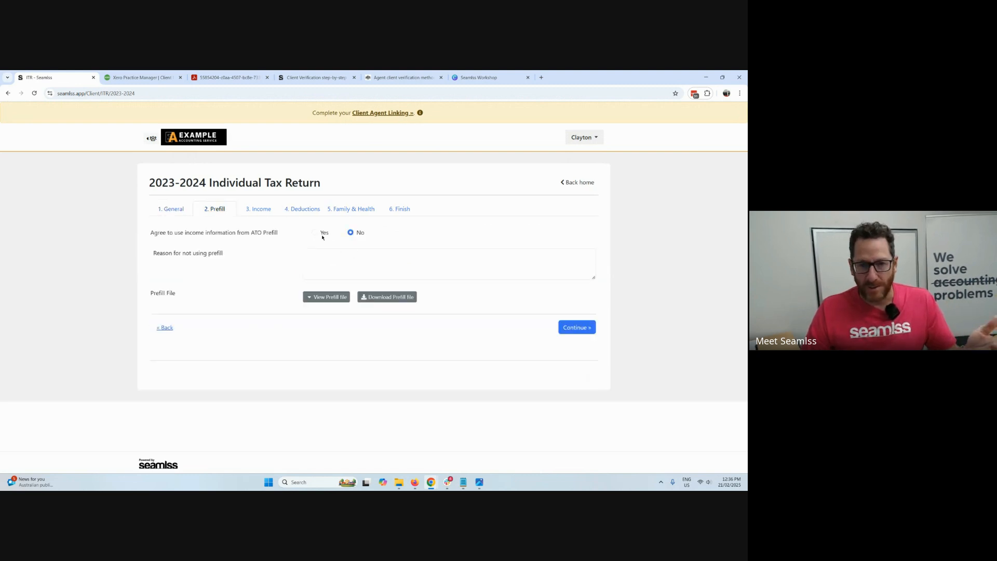
View the ATO prefill file, agree to use its income information, and continue to the Income section.
{"action": "left_click", "coordinate": [342, 297]}
{"action": "scroll", "coordinate": [363, 322], "scroll_direction": "down", "scroll_amount": 2}
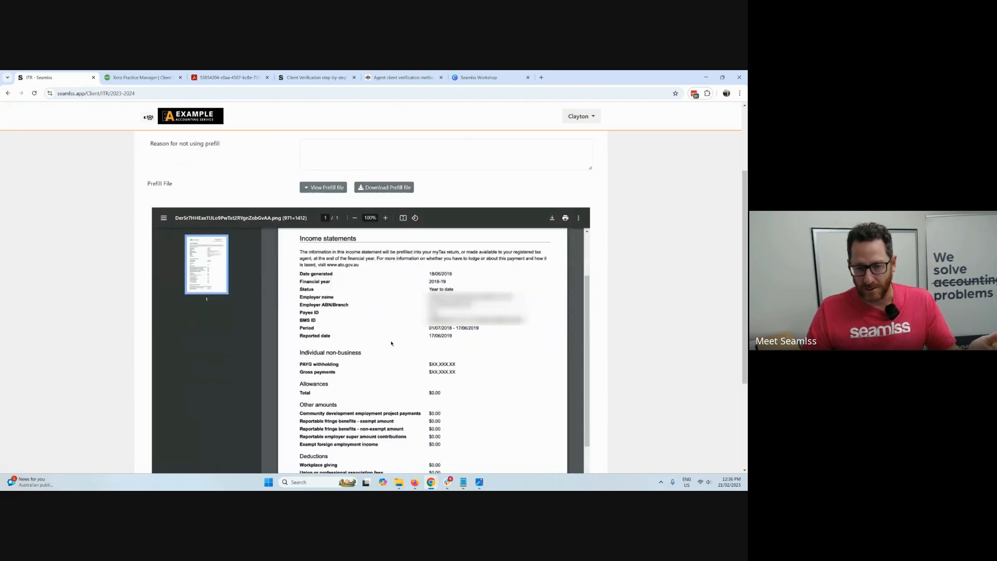
{"action": "scroll", "coordinate": [392, 343], "scroll_direction": "up", "scroll_amount": 4}
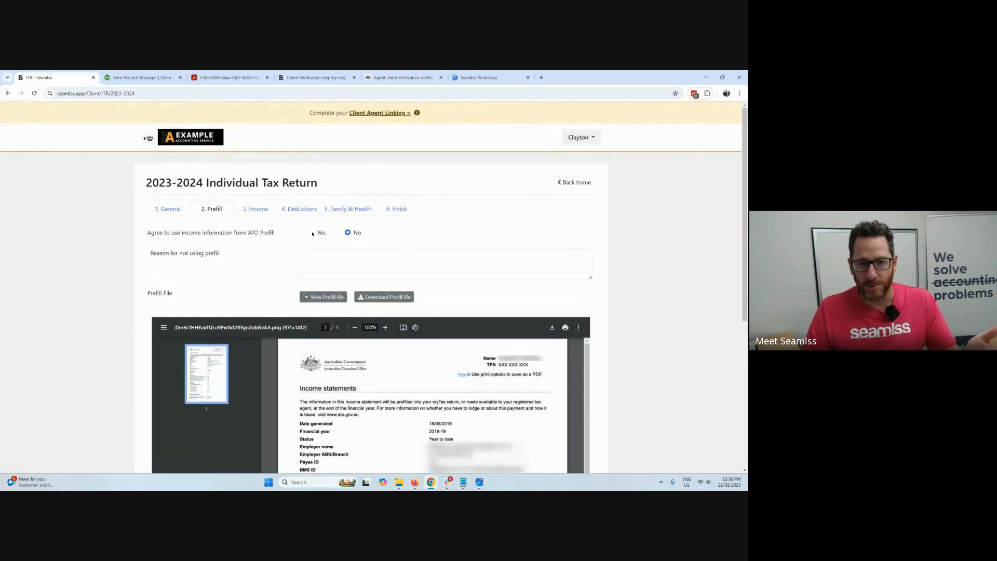
{"action": "left_click", "coordinate": [311, 233]}
{"action": "scroll", "coordinate": [541, 260], "scroll_direction": "down", "scroll_amount": 5}
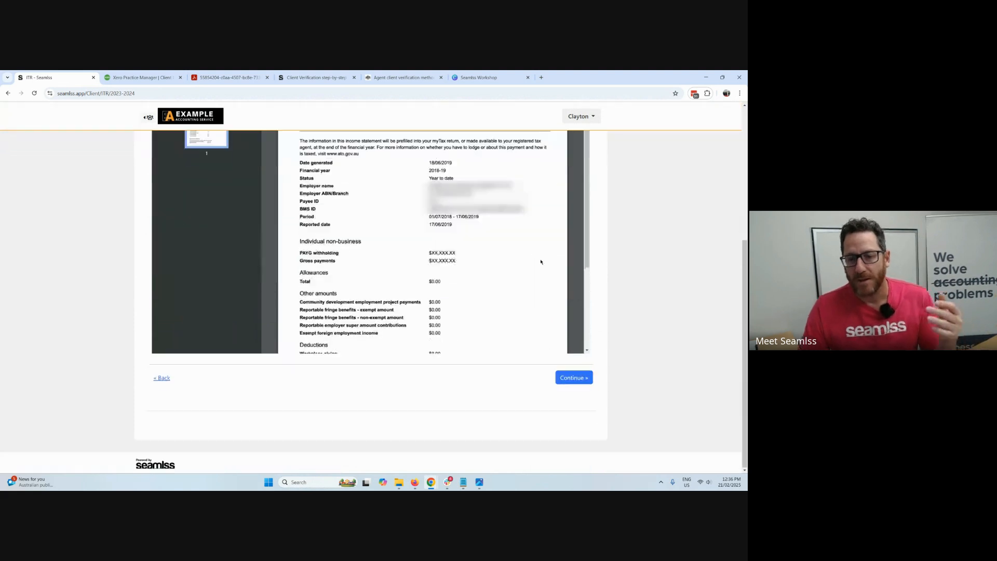
{"action": "left_click", "coordinate": [590, 376]}
Examine both dividend income entries and the remaining income types through Rental and Sole-Trader, and continue to the Deductions section.
{"action": "scroll", "coordinate": [342, 296], "scroll_direction": "down", "scroll_amount": 3}
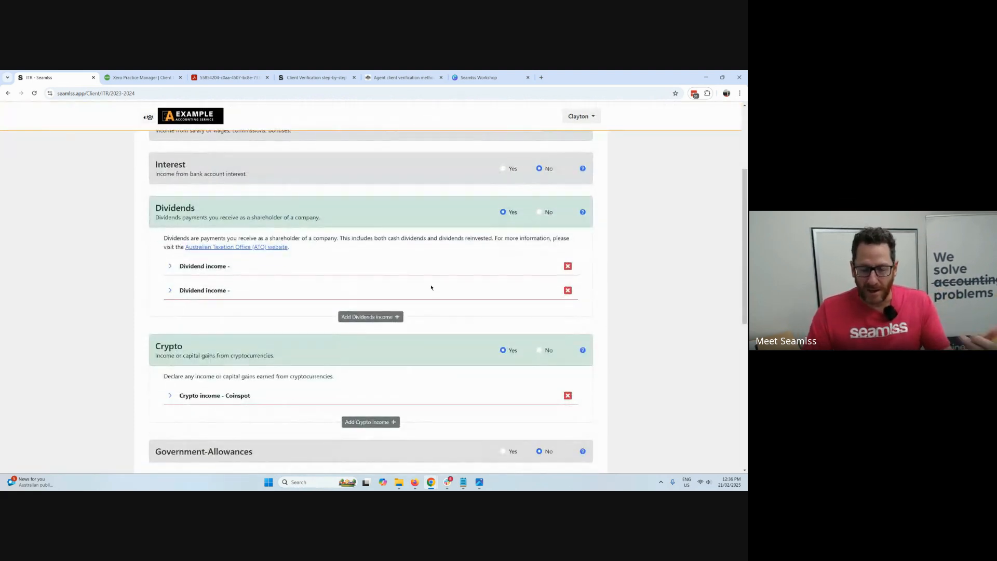
{"action": "left_click", "coordinate": [203, 266]}
{"action": "scroll", "coordinate": [291, 283], "scroll_direction": "down", "scroll_amount": 2}
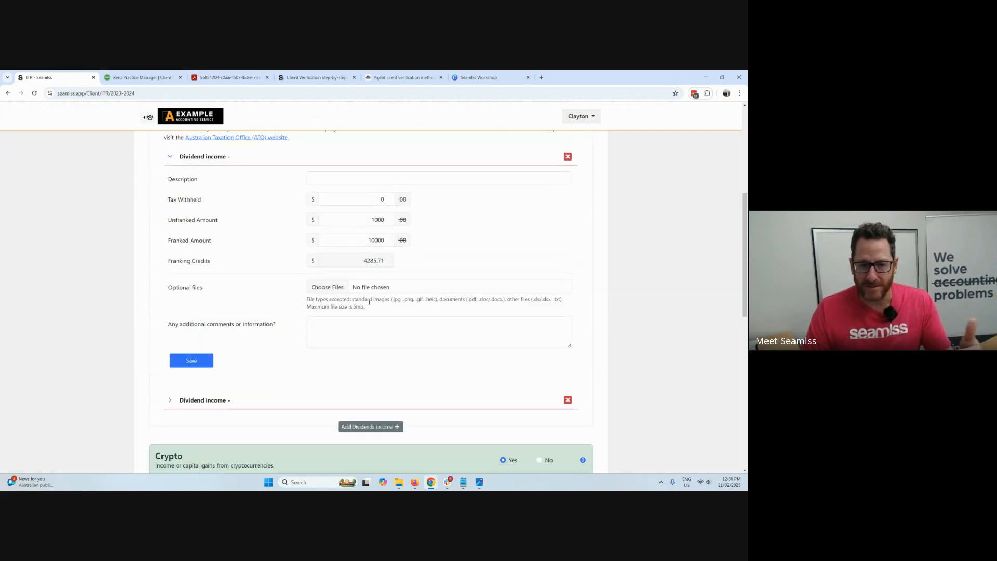
{"action": "scroll", "coordinate": [249, 322], "scroll_direction": "down", "scroll_amount": 1}
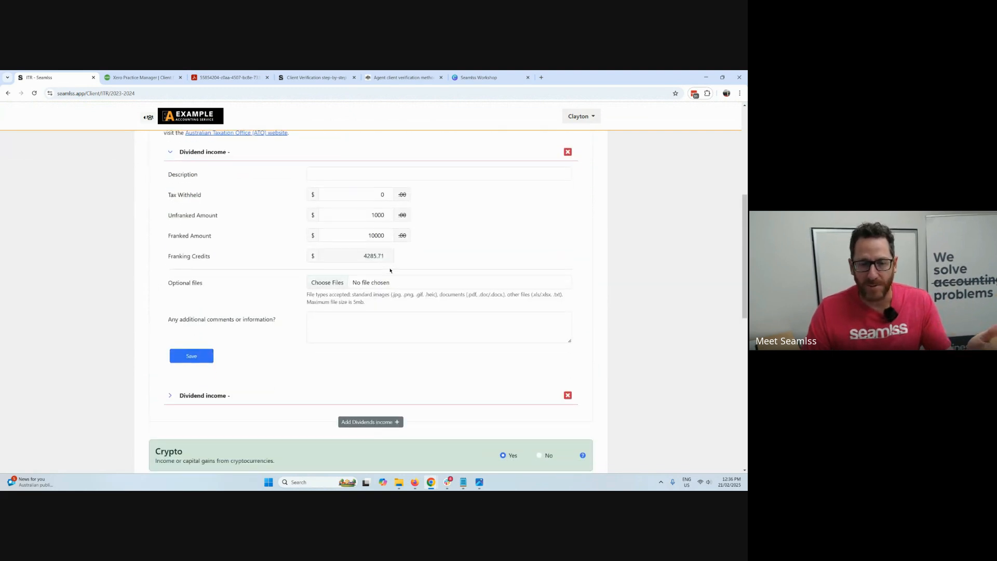
{"action": "left_click", "coordinate": [217, 327]}
{"action": "scroll", "coordinate": [403, 318], "scroll_direction": "down", "scroll_amount": 10}
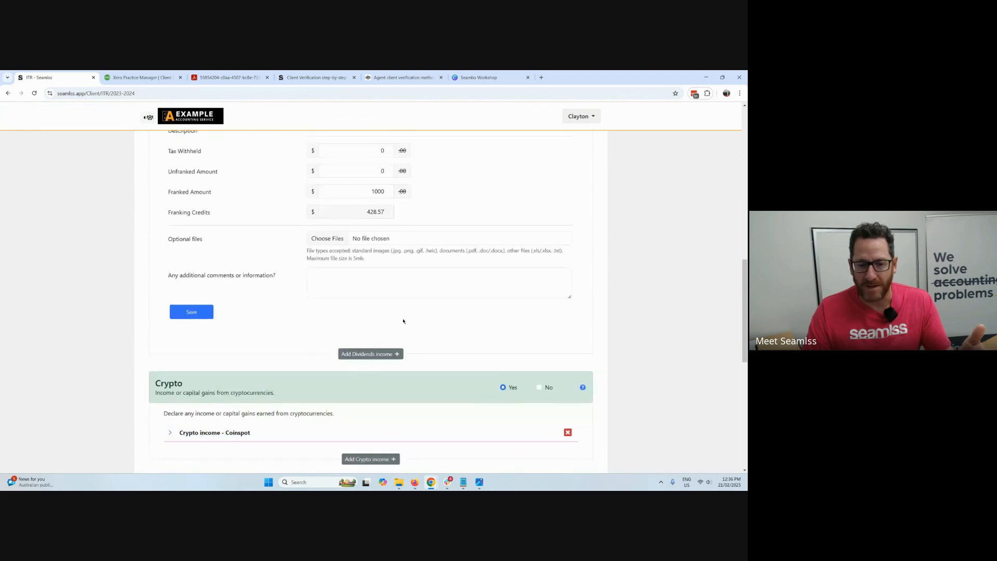
{"action": "scroll", "coordinate": [491, 194], "scroll_direction": "down", "scroll_amount": 2}
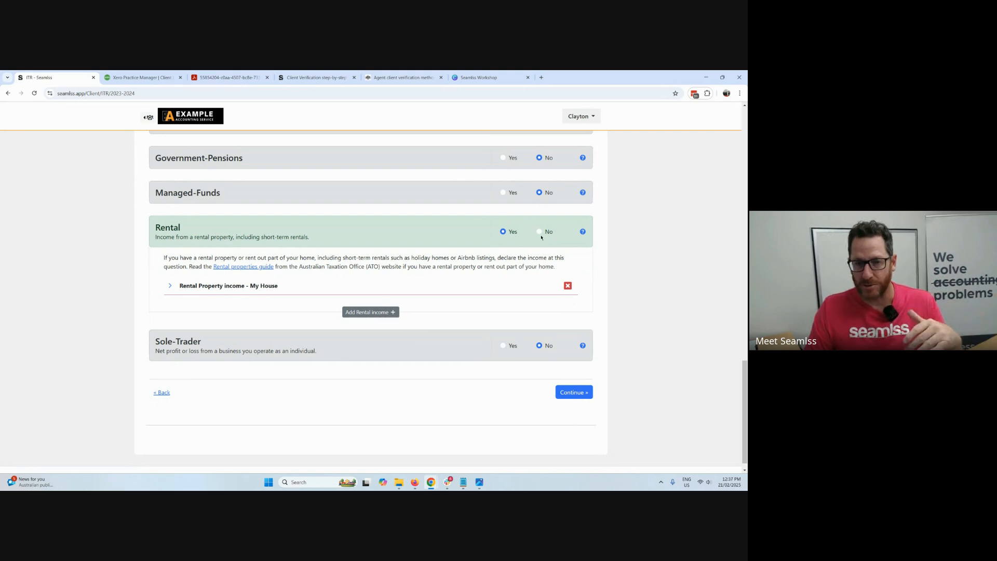
{"action": "left_click", "coordinate": [574, 392]}
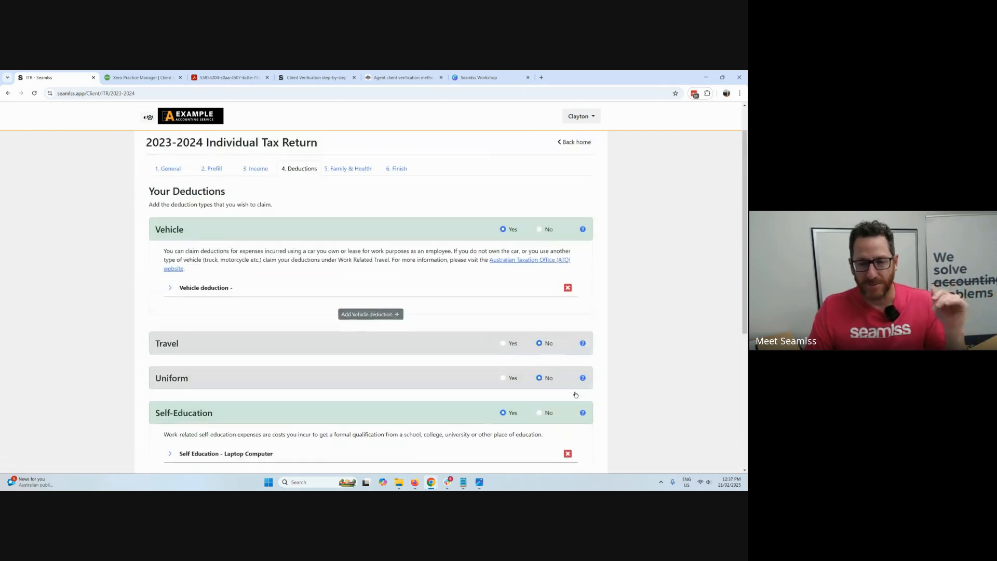
Set the Laptop Computer self-education reason to "Maintains or improves a skill or specific knowledge", save the deduction, and continue to Family & Health.
{"action": "scroll", "coordinate": [648, 343], "scroll_direction": "down", "scroll_amount": 3}
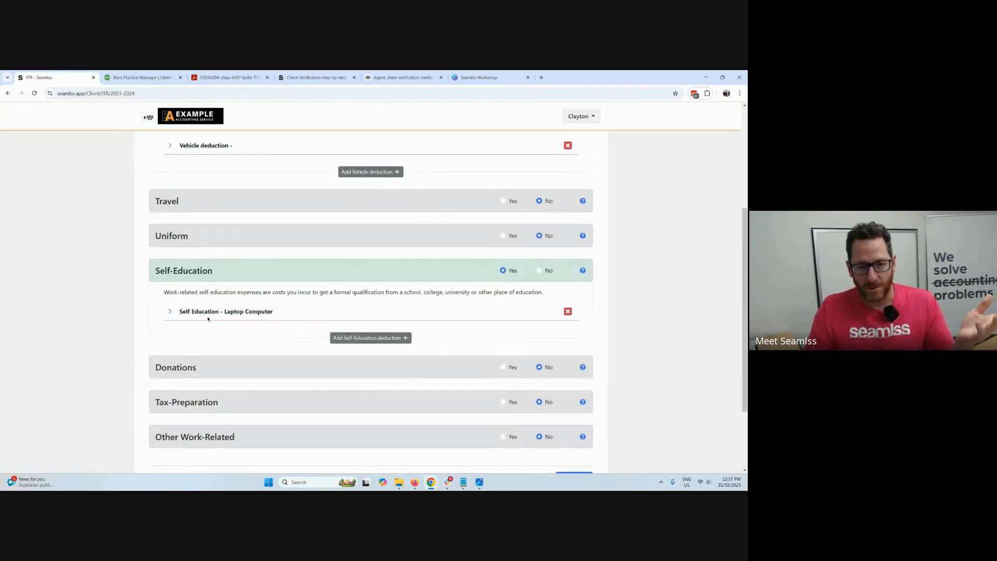
{"action": "left_click", "coordinate": [208, 312]}
{"action": "scroll", "coordinate": [311, 285], "scroll_direction": "down", "scroll_amount": 3}
{"action": "left_click", "coordinate": [365, 253]}
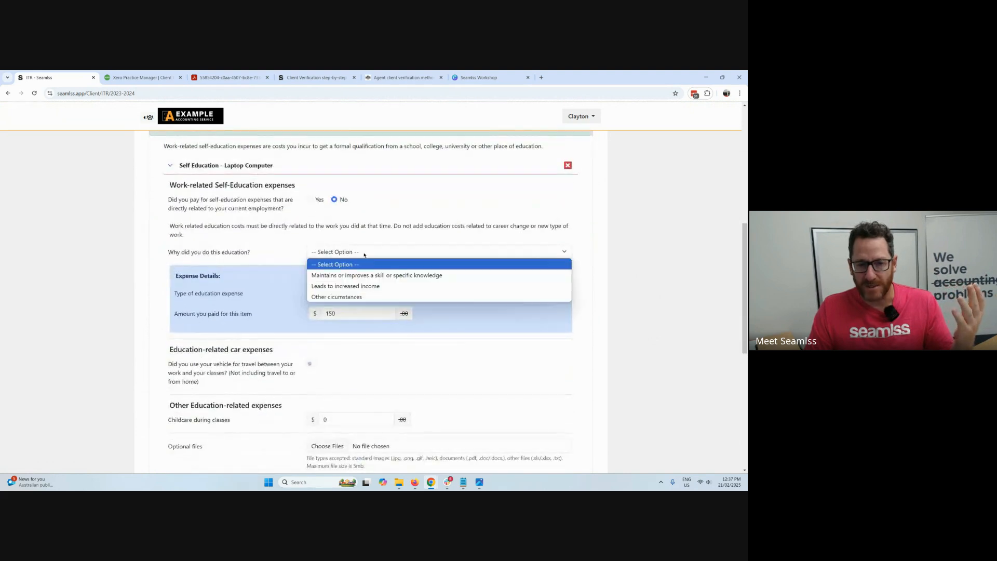
{"action": "left_click", "coordinate": [374, 275]}
{"action": "scroll", "coordinate": [515, 358], "scroll_direction": "down", "scroll_amount": 2}
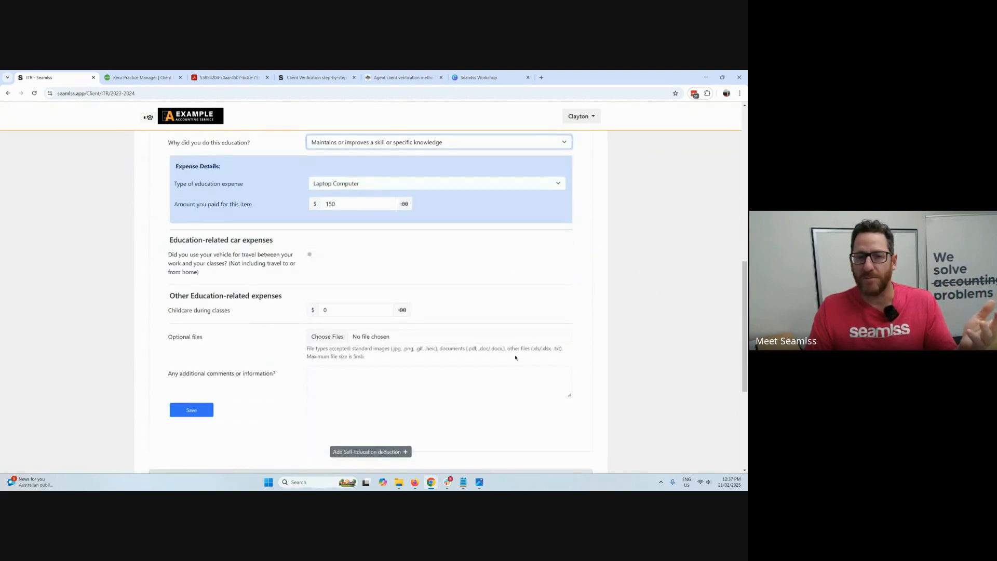
{"action": "scroll", "coordinate": [516, 357], "scroll_direction": "down", "scroll_amount": 2}
{"action": "left_click", "coordinate": [191, 339]}
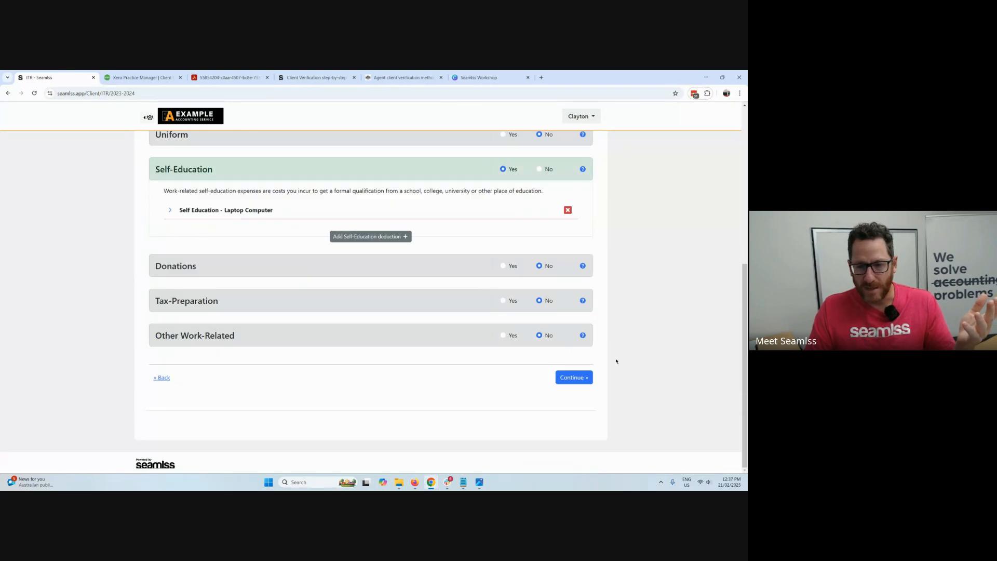
{"action": "left_click", "coordinate": [576, 377]}
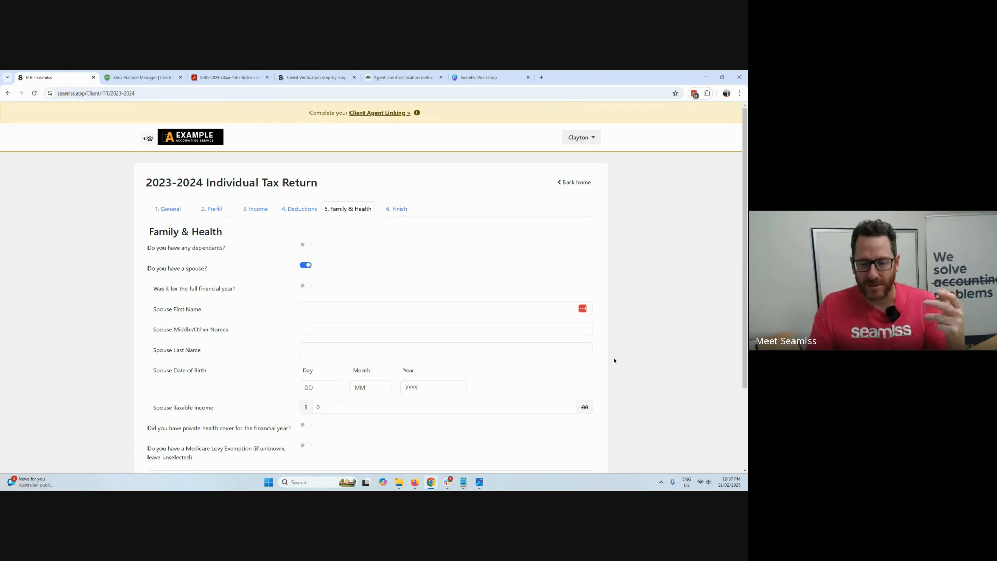
Turn off the spouse option in Family & Health, and save and finish the tax return form.
{"action": "scroll", "coordinate": [614, 360], "scroll_direction": "down", "scroll_amount": 1}
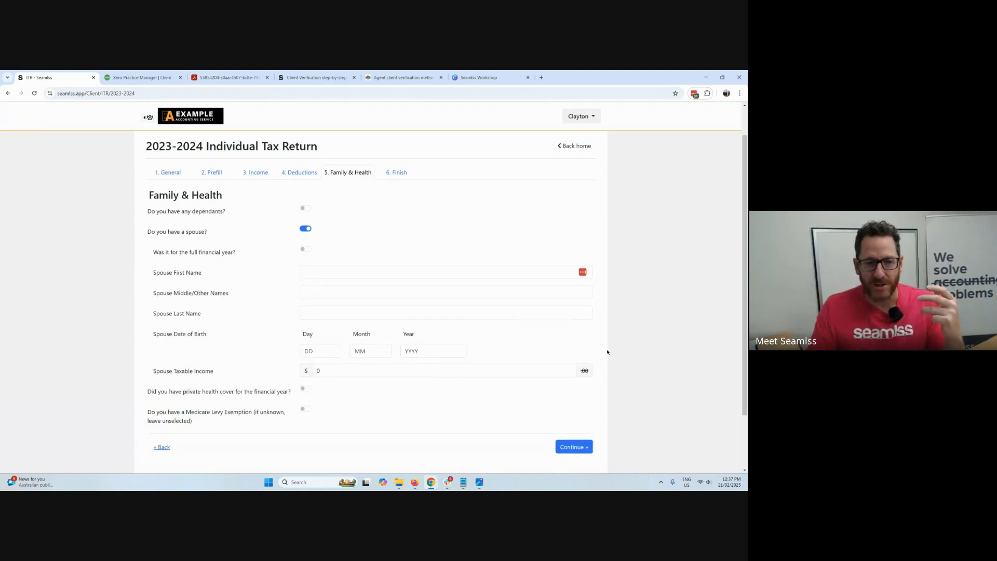
{"action": "left_click", "coordinate": [308, 230]}
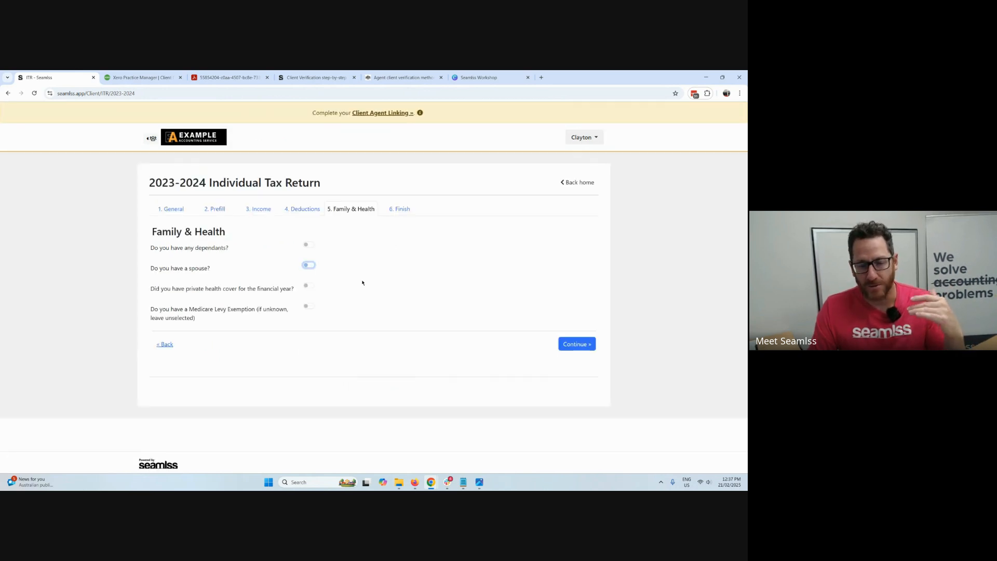
{"action": "left_click", "coordinate": [576, 346]}
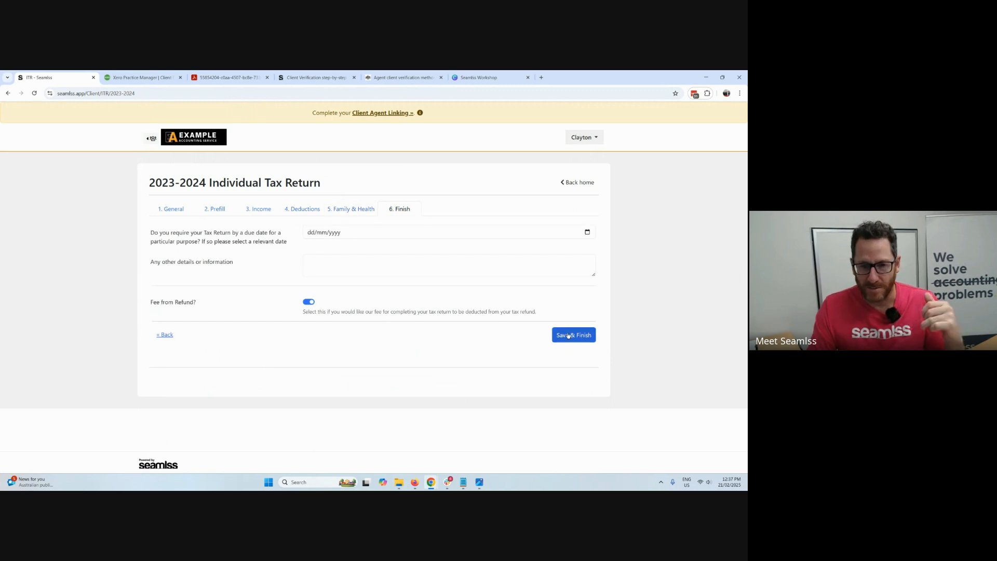
{"action": "left_click", "coordinate": [568, 335]}
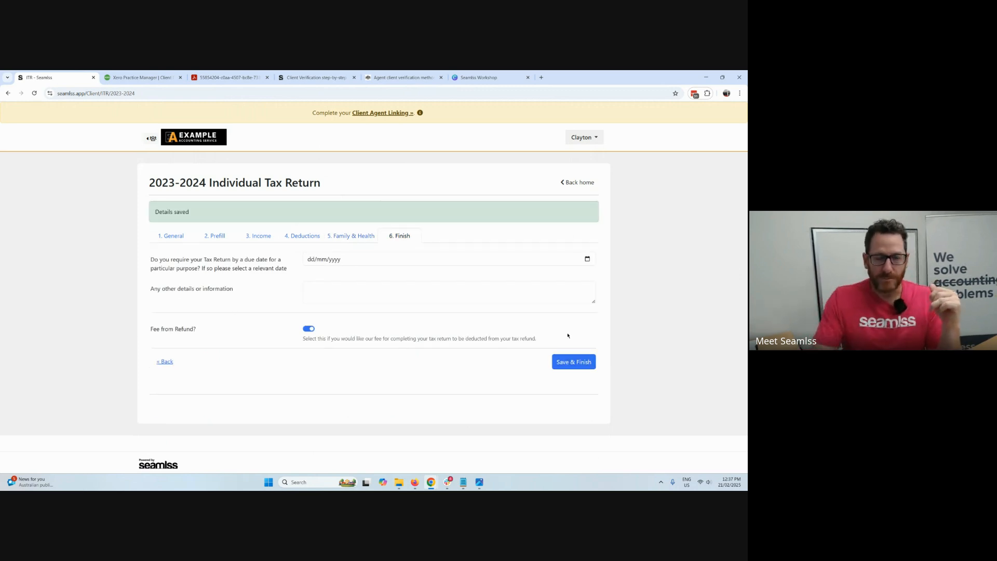
Return to the accountant dashboard, show the client links, and open the Tax Planning Questionnaire for Businesses link.
{"action": "left_click", "coordinate": [152, 138]}
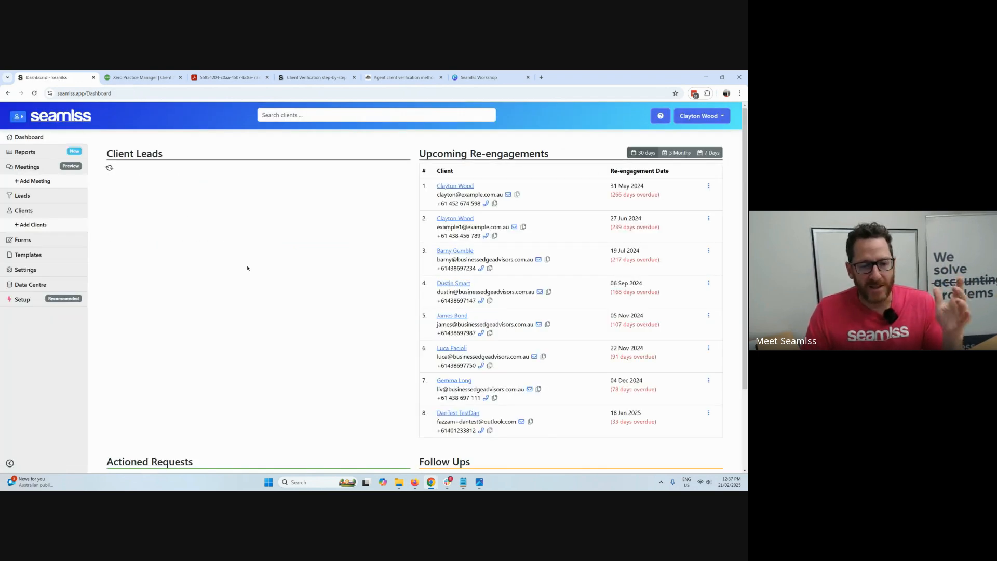
{"action": "scroll", "coordinate": [280, 285], "scroll_direction": "down", "scroll_amount": 3}
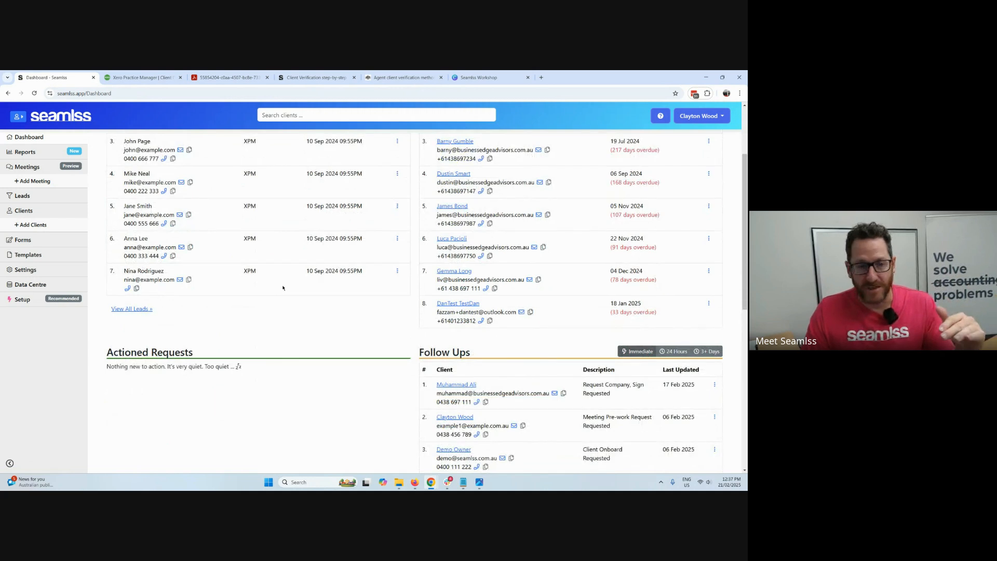
{"action": "left_click", "coordinate": [57, 212]}
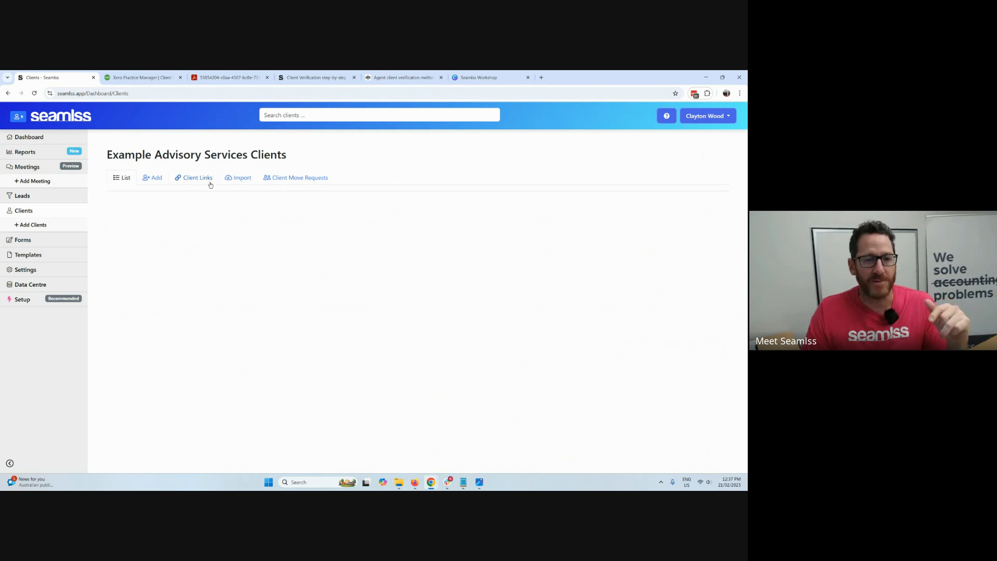
{"action": "left_click", "coordinate": [205, 179]}
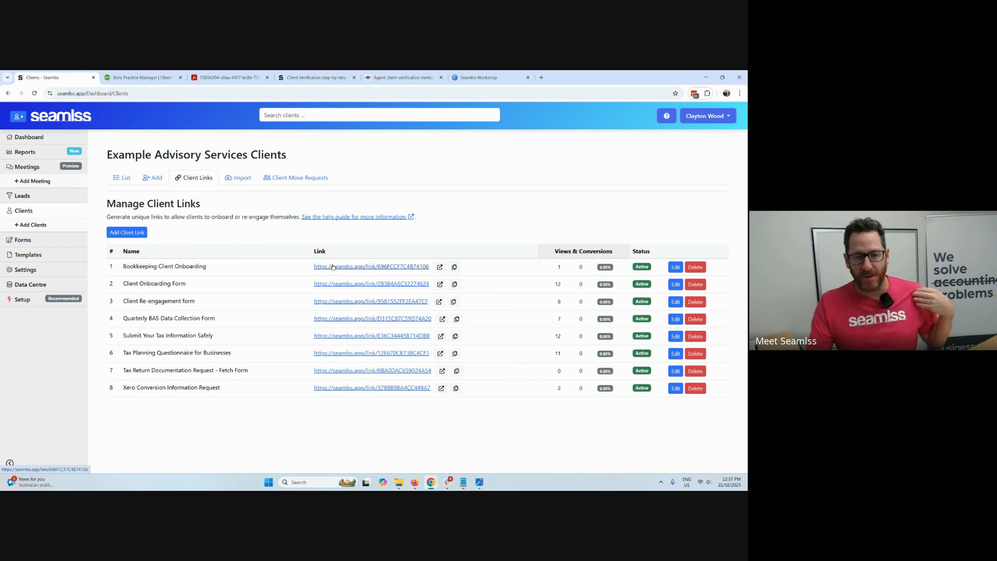
{"action": "left_click", "coordinate": [366, 353]}
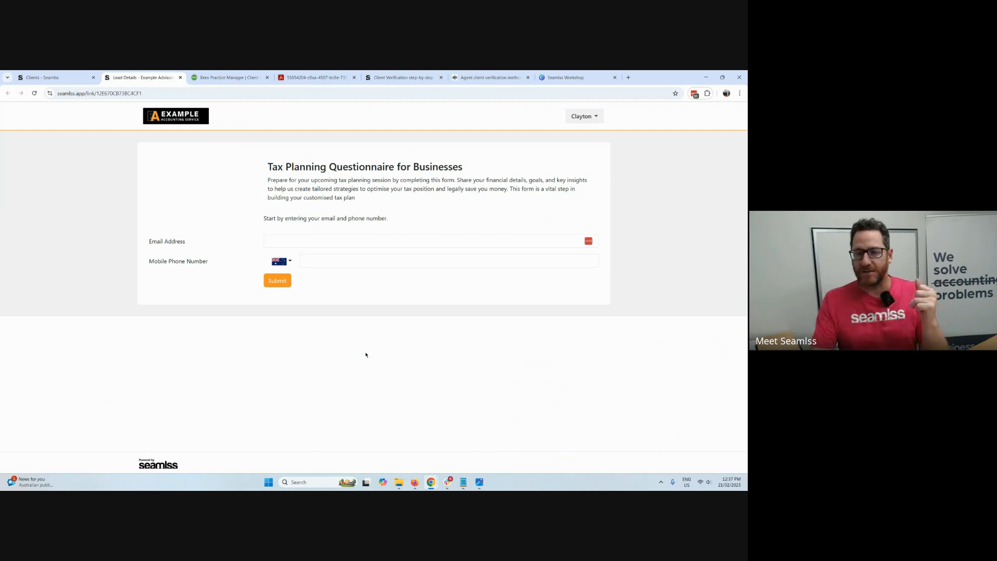
Enter the client's email address and mobile phone number in the Tax Planning Questionnaire for Businesses form and submit them.
{"action": "left_click", "coordinate": [321, 243]}
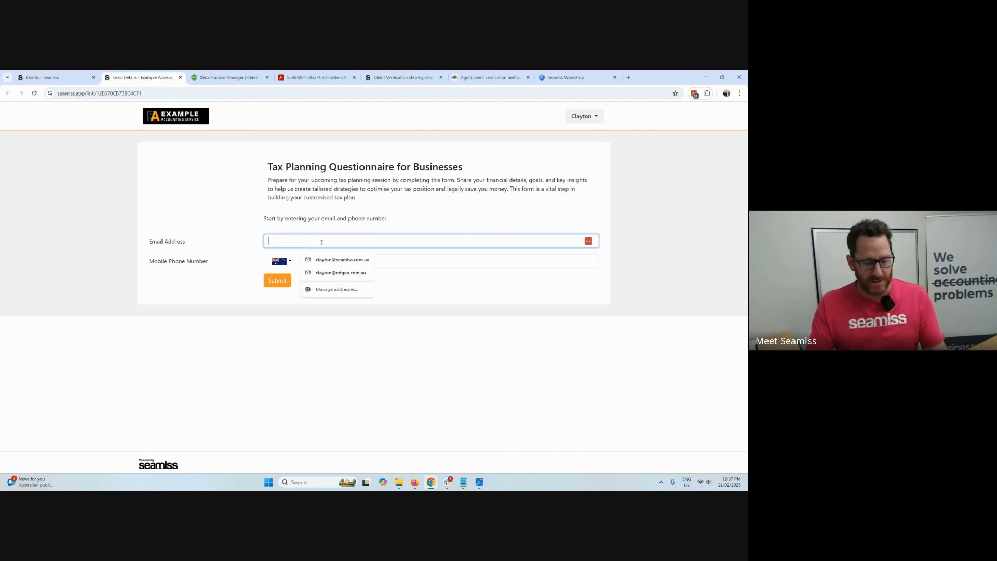
{"action": "key", "text": "alt+Tab"}
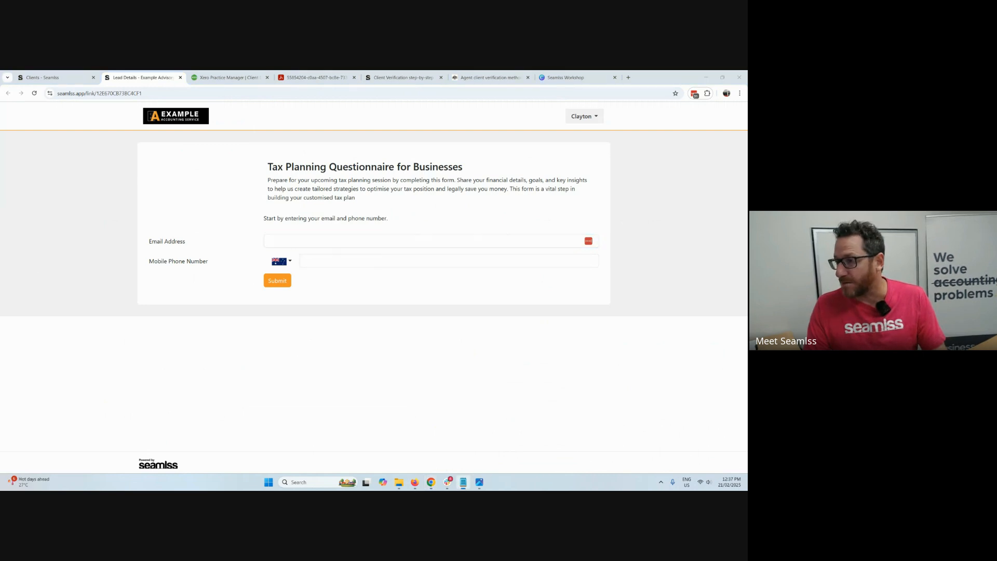
{"action": "left_click", "coordinate": [375, 256]}
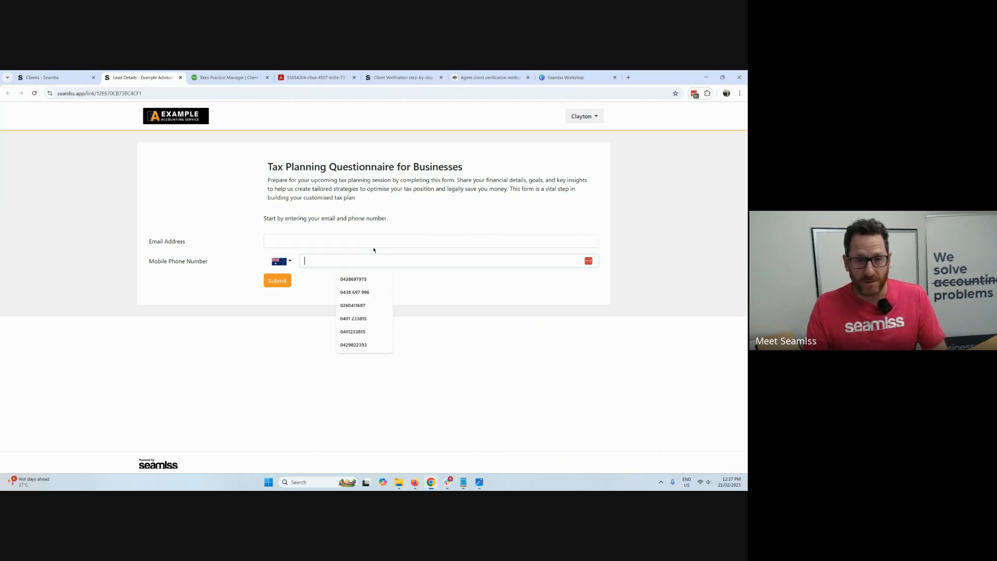
{"action": "left_click", "coordinate": [371, 242]}
{"action": "key", "text": "ctrl+v"}
{"action": "left_click", "coordinate": [382, 258]}
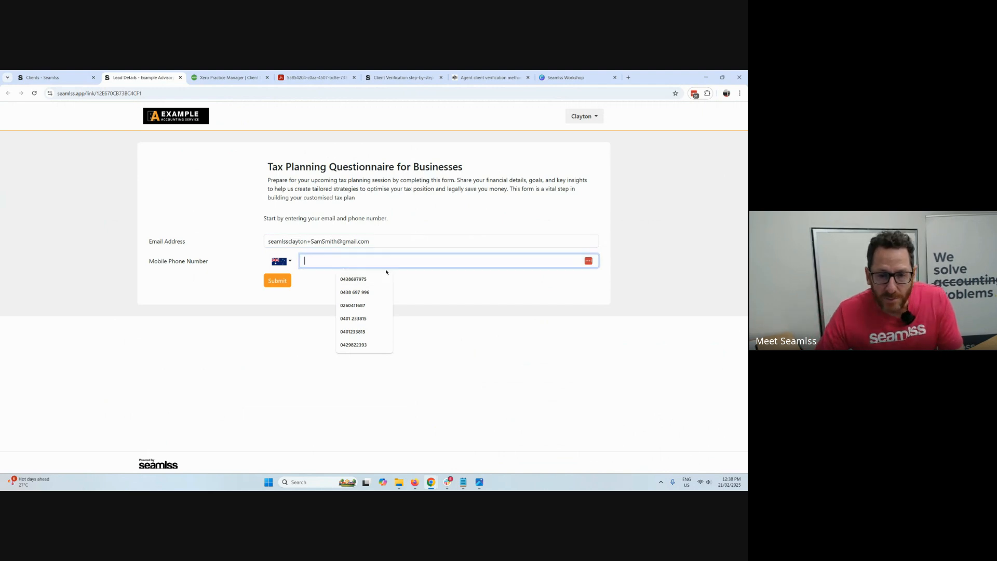
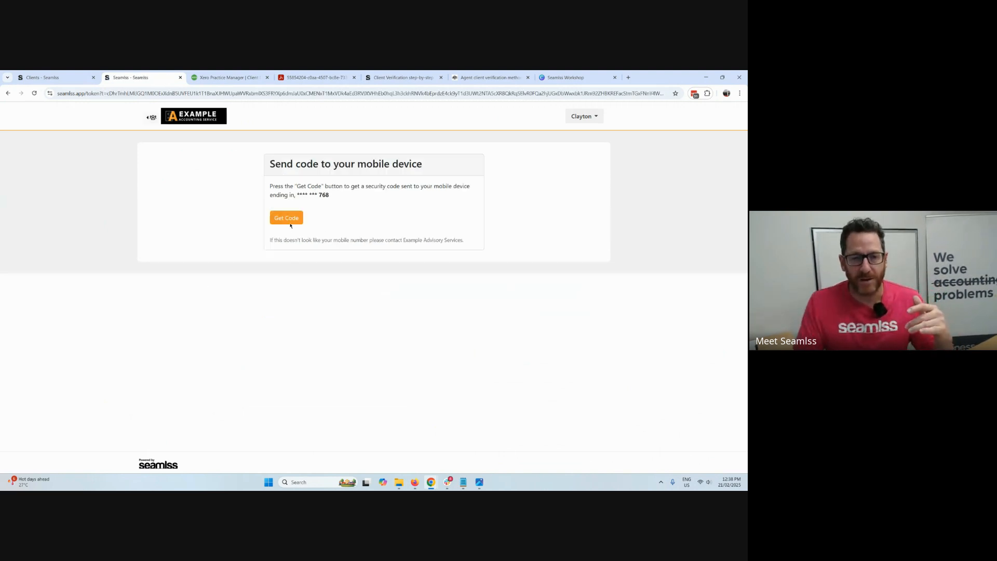
Request the mobile security code, enter the verification code, remember this device for 30 days, and submit.
{"action": "left_click", "coordinate": [290, 221]}
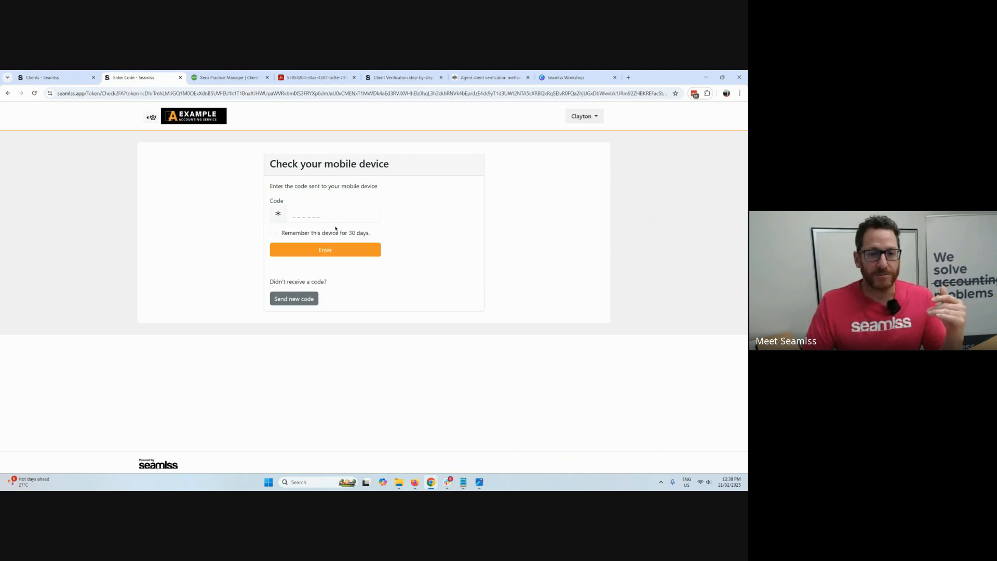
{"action": "left_click", "coordinate": [315, 216]}
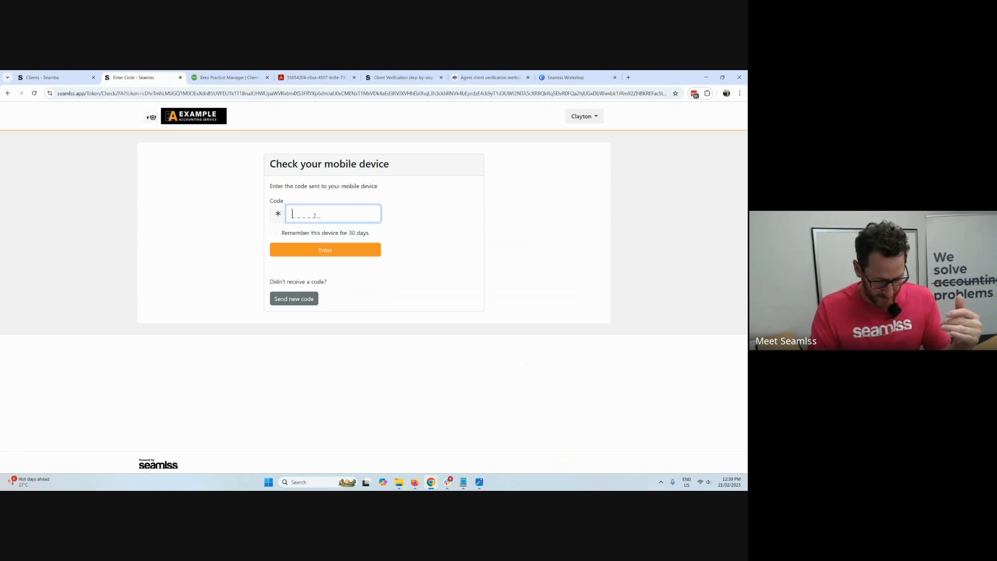
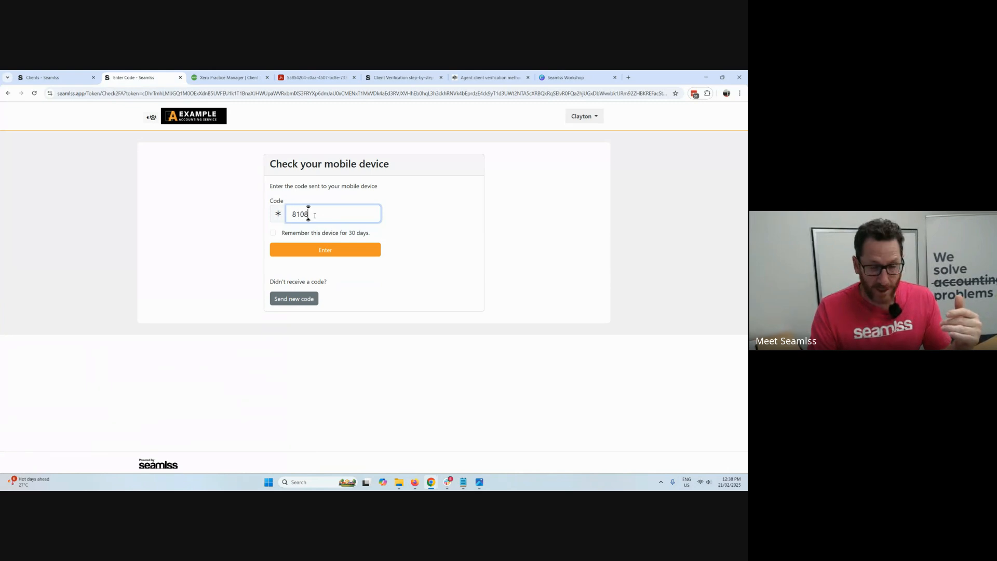
{"action": "left_click", "coordinate": [327, 234]}
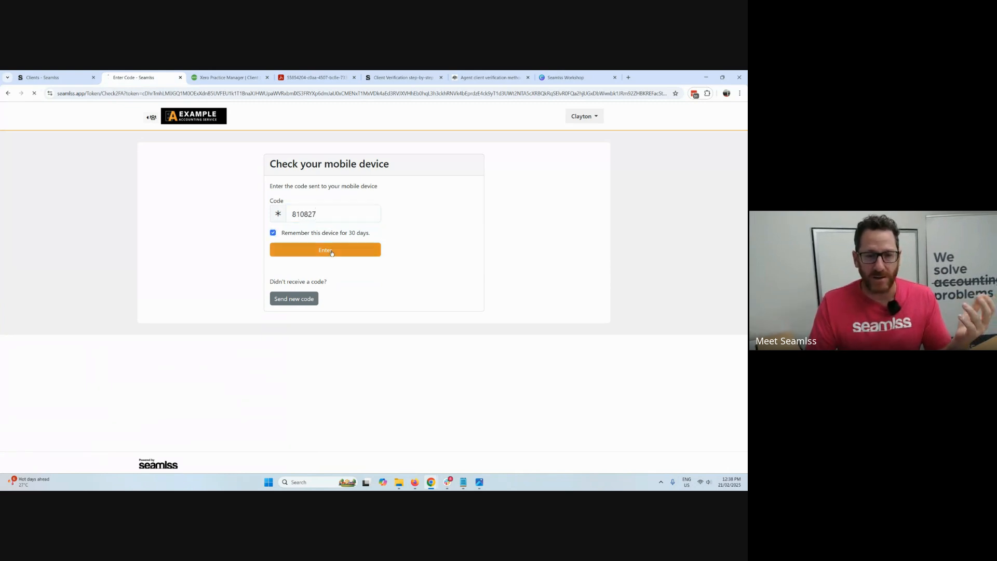
{"action": "left_click", "coordinate": [331, 252]}
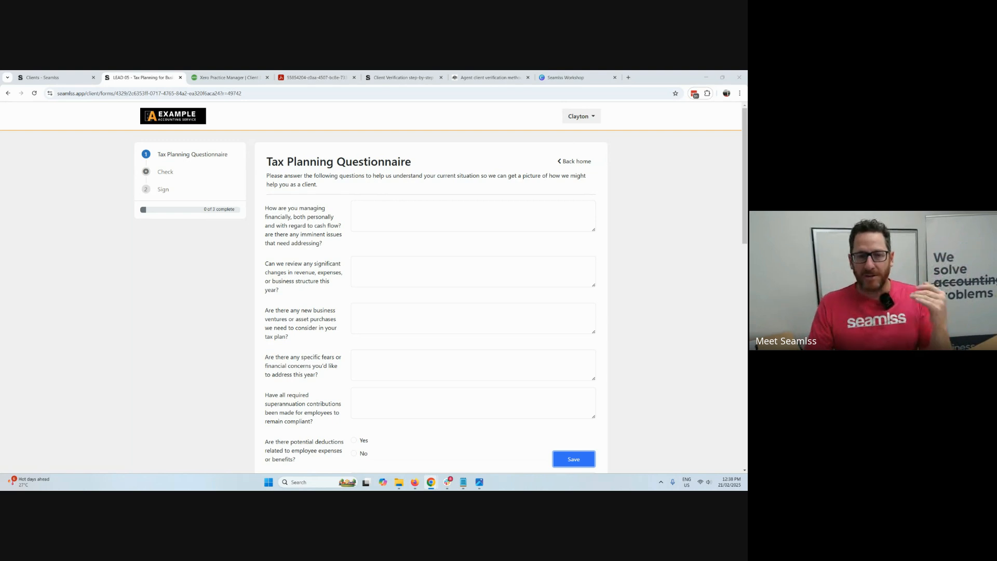
Look through the Tax Planning Questionnaire, save it without answers, and continue to the signing page.
{"action": "scroll", "coordinate": [472, 237], "scroll_direction": "down", "scroll_amount": 3}
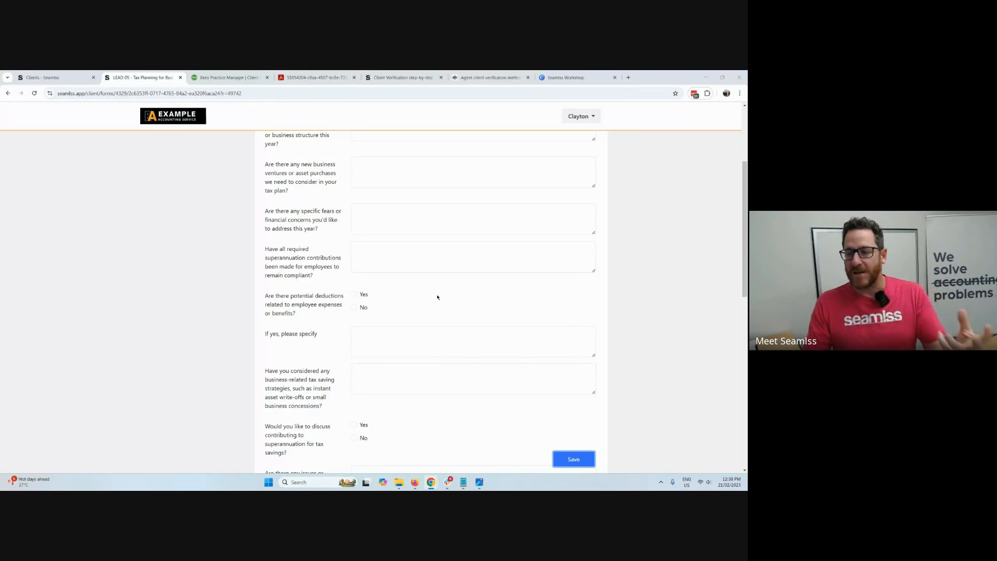
{"action": "scroll", "coordinate": [437, 297], "scroll_direction": "down", "scroll_amount": 4}
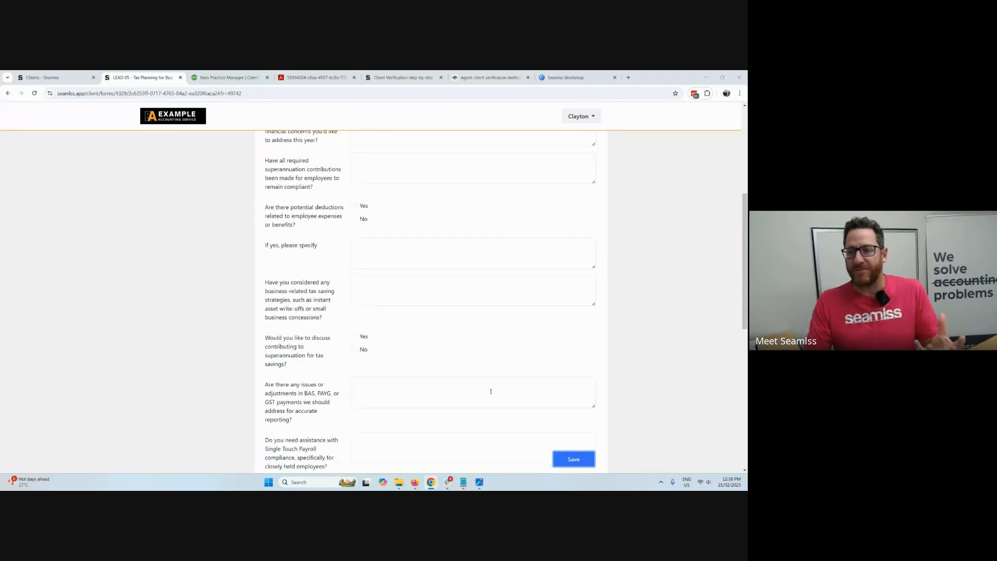
{"action": "left_click", "coordinate": [574, 459]}
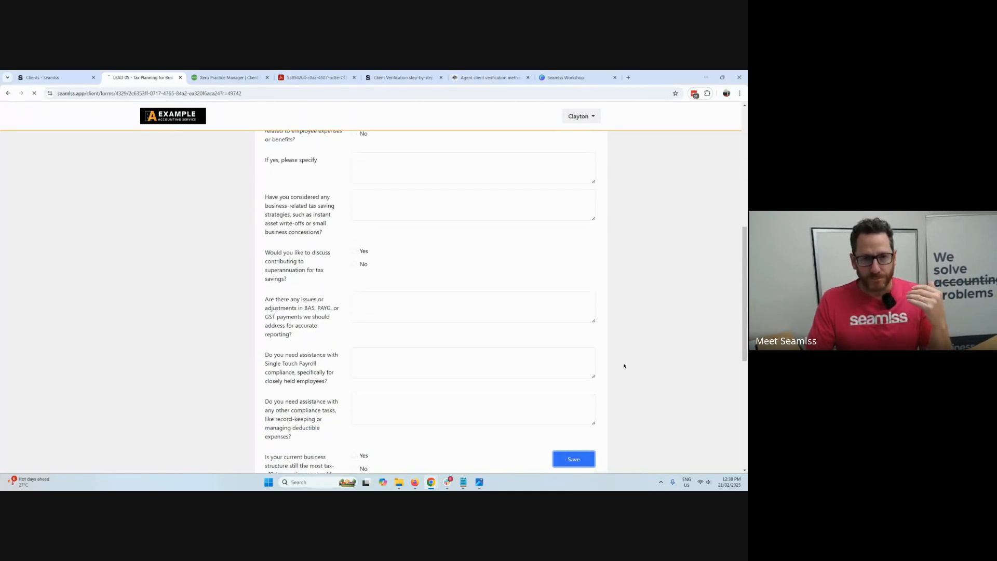
{"action": "left_click", "coordinate": [570, 321]}
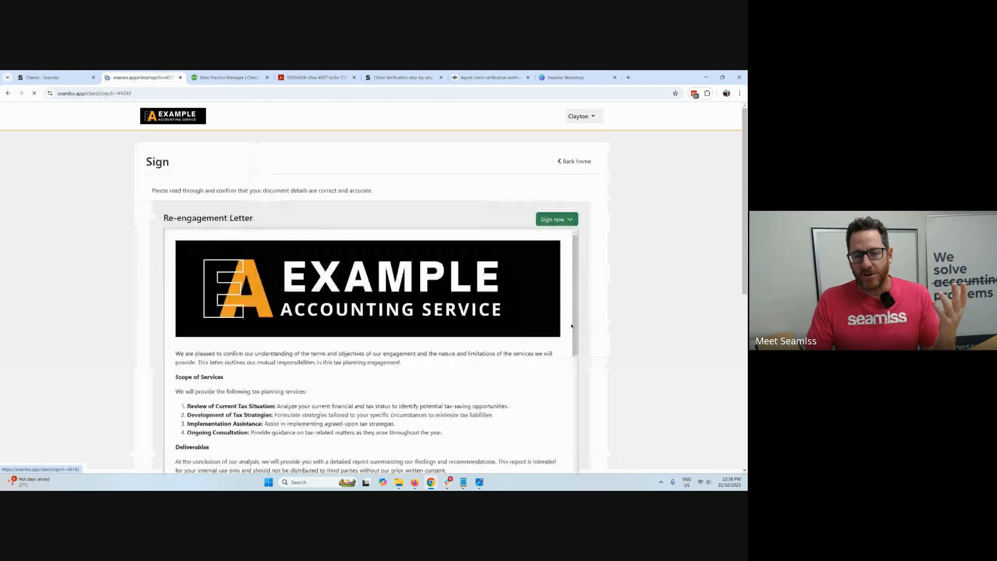
Review the Re-engagement Letter, confirm the client's text signature, and complete the signing.
{"action": "scroll", "coordinate": [472, 360], "scroll_direction": "down", "scroll_amount": 8}
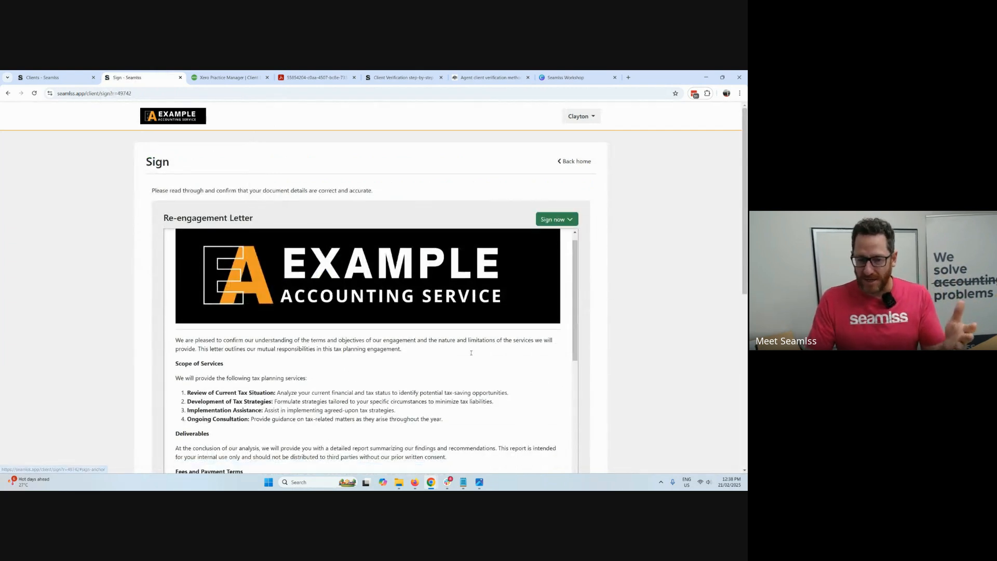
{"action": "scroll", "coordinate": [471, 369], "scroll_direction": "down", "scroll_amount": 10}
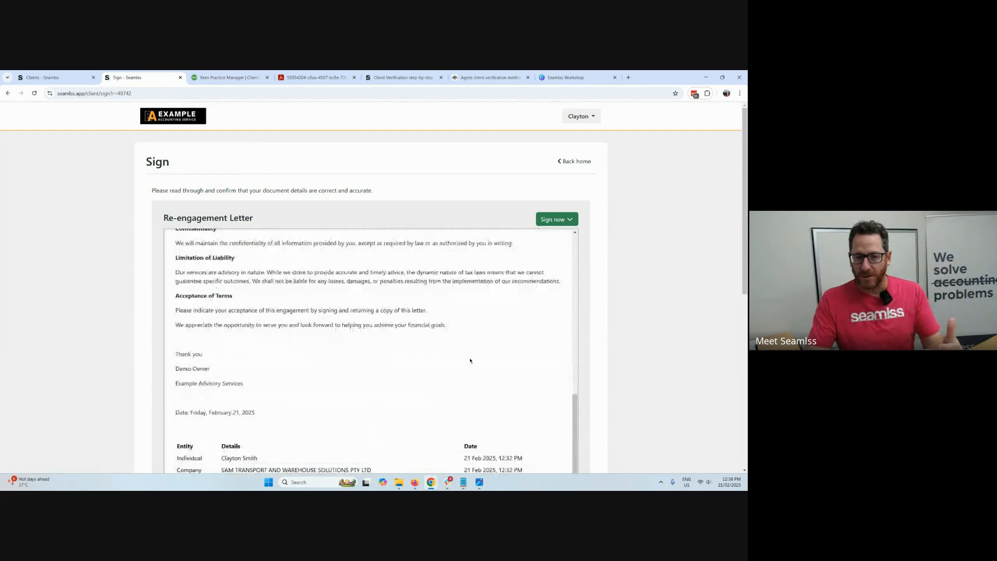
{"action": "scroll", "coordinate": [502, 382], "scroll_direction": "down", "scroll_amount": 3}
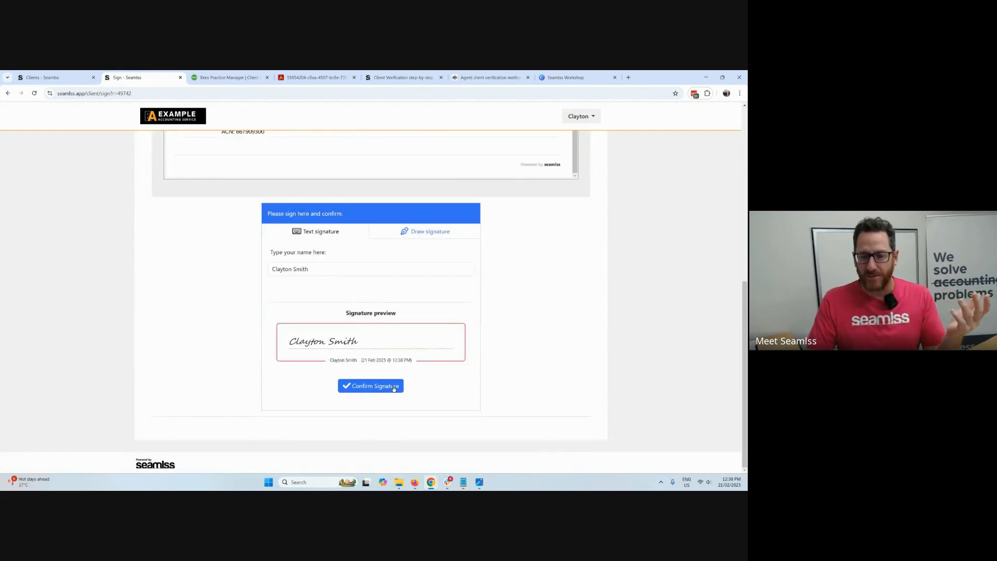
{"action": "left_click", "coordinate": [393, 385]}
{"action": "scroll", "coordinate": [477, 383], "scroll_direction": "down", "scroll_amount": 3}
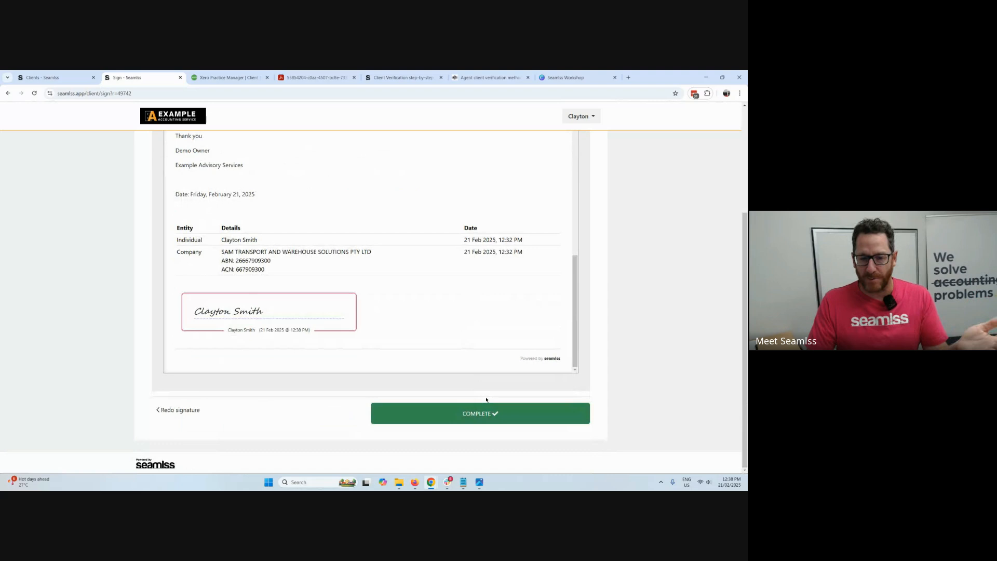
{"action": "left_click", "coordinate": [478, 412]}
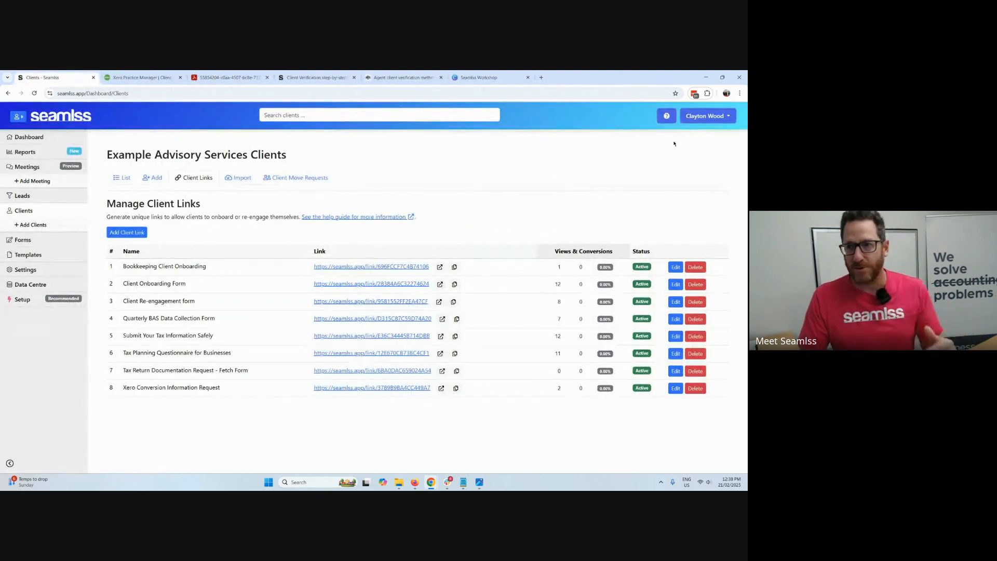
Sign out of the organisation account, sign back in with Xero, and go to the organisation dashboard.
{"action": "left_click", "coordinate": [722, 116]}
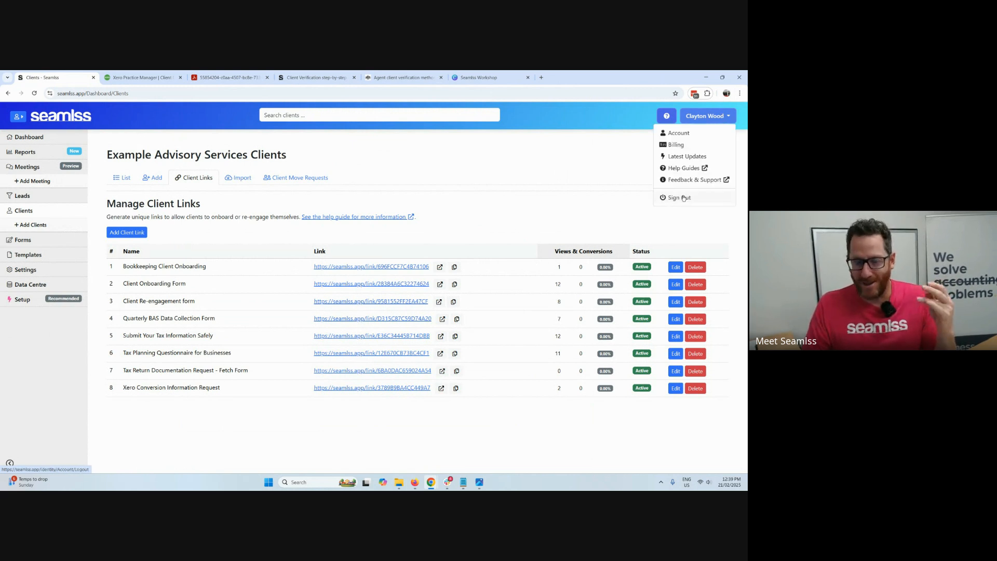
{"action": "left_click", "coordinate": [684, 197]}
{"action": "left_click", "coordinate": [294, 279]}
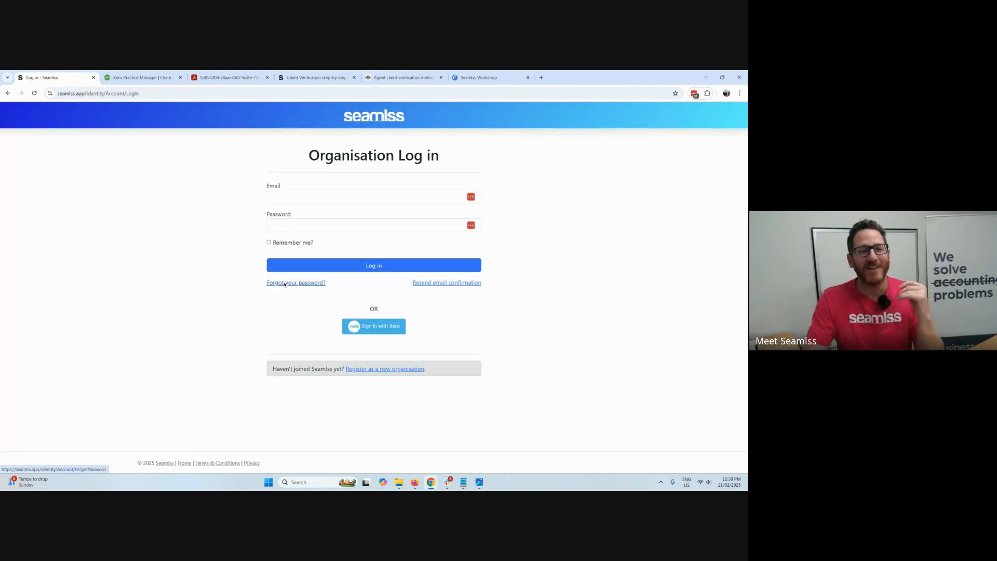
{"action": "left_click", "coordinate": [385, 328]}
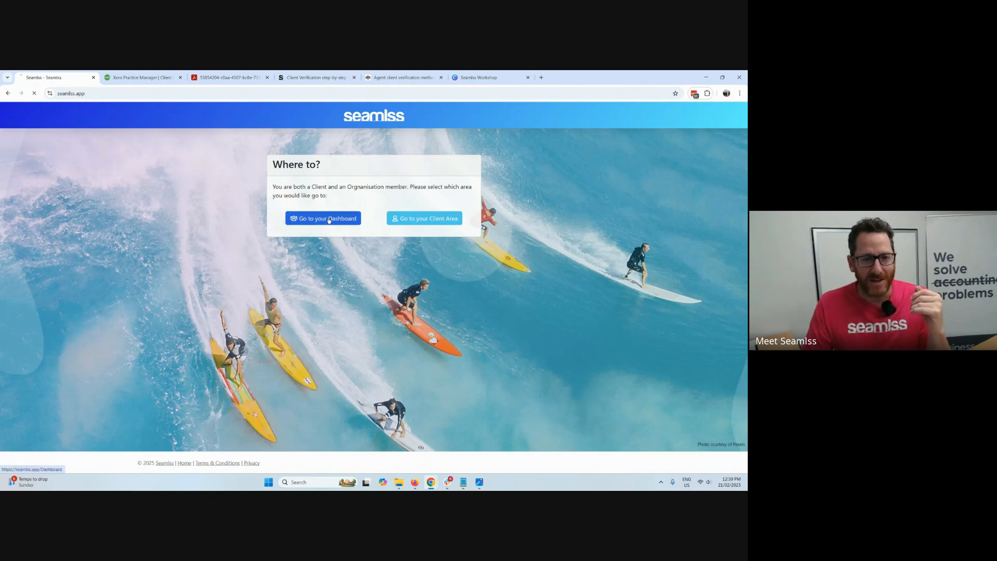
{"action": "left_click", "coordinate": [323, 218]}
{"action": "scroll", "coordinate": [339, 246], "scroll_direction": "down", "scroll_amount": 1}
{"action": "scroll", "coordinate": [340, 247], "scroll_direction": "down", "scroll_amount": 1}
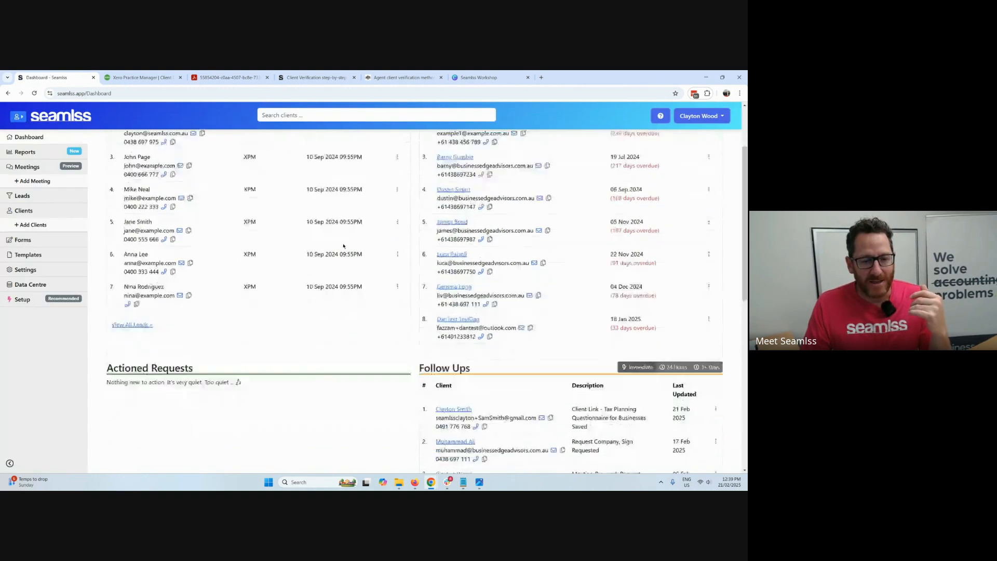
{"action": "scroll", "coordinate": [332, 242], "scroll_direction": "up", "scroll_amount": 2}
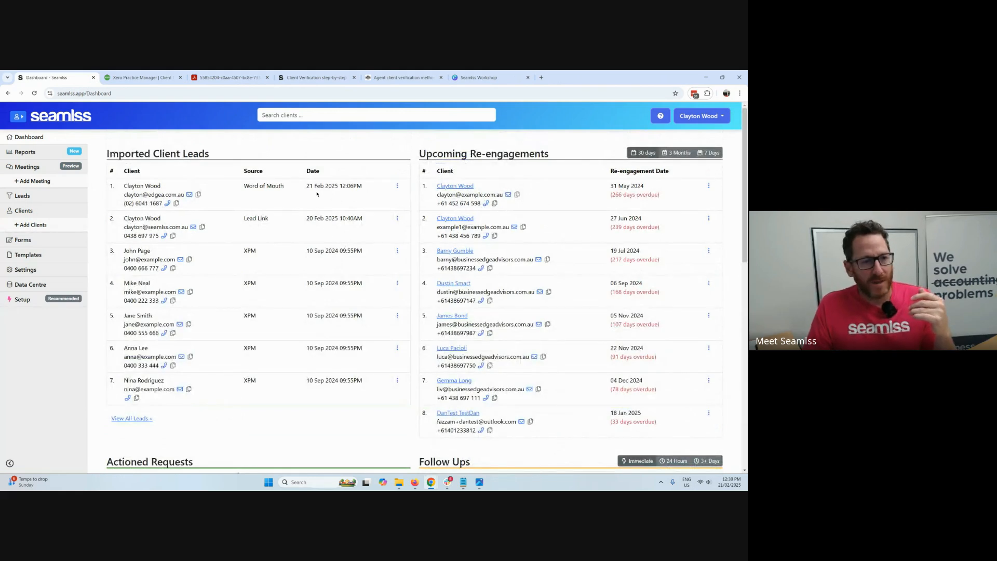
Close the PDF, client verification, agent verification and Seamlss Workshop browser tabs.
{"action": "left_click", "coordinate": [267, 77]}
{"action": "left_click", "coordinate": [268, 78]}
{"action": "left_click", "coordinate": [267, 77]}
{"action": "left_click", "coordinate": [267, 78]}
Open the client with the Tax Planning Questionnaire follow-up and examine the completed questionnaire among the client's forms.
{"action": "scroll", "coordinate": [314, 427], "scroll_direction": "down", "scroll_amount": 2}
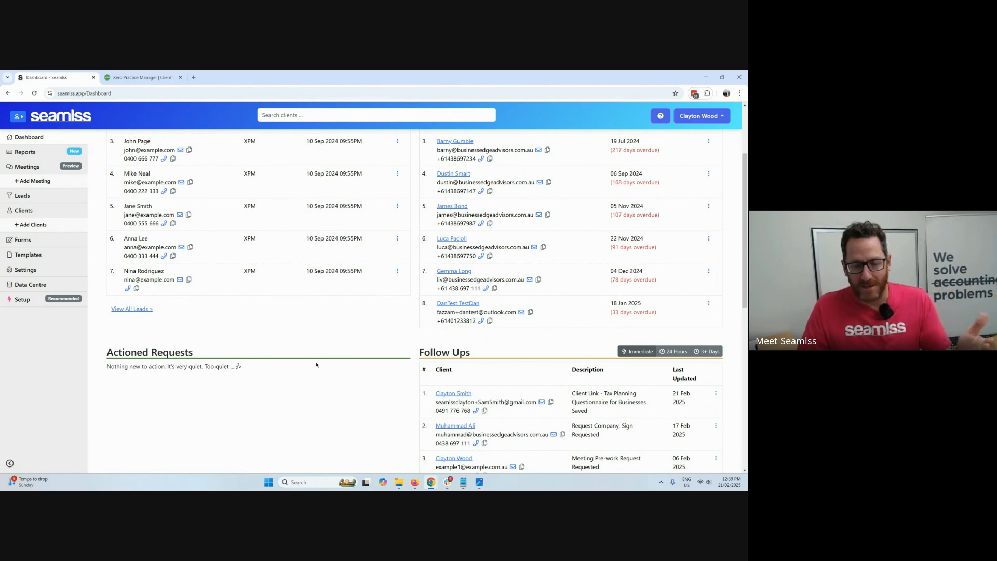
{"action": "left_click", "coordinate": [456, 395]}
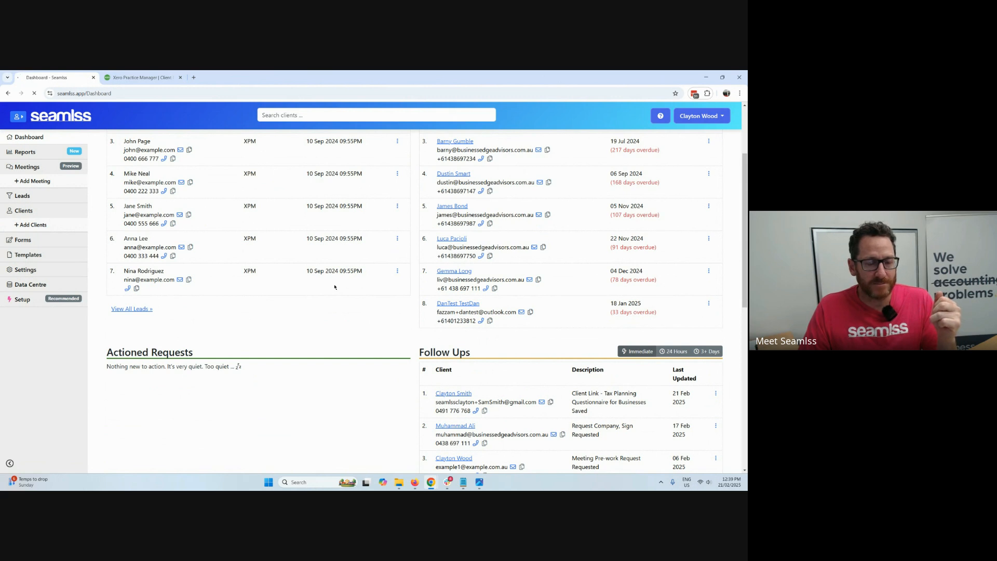
{"action": "left_click", "coordinate": [248, 179]}
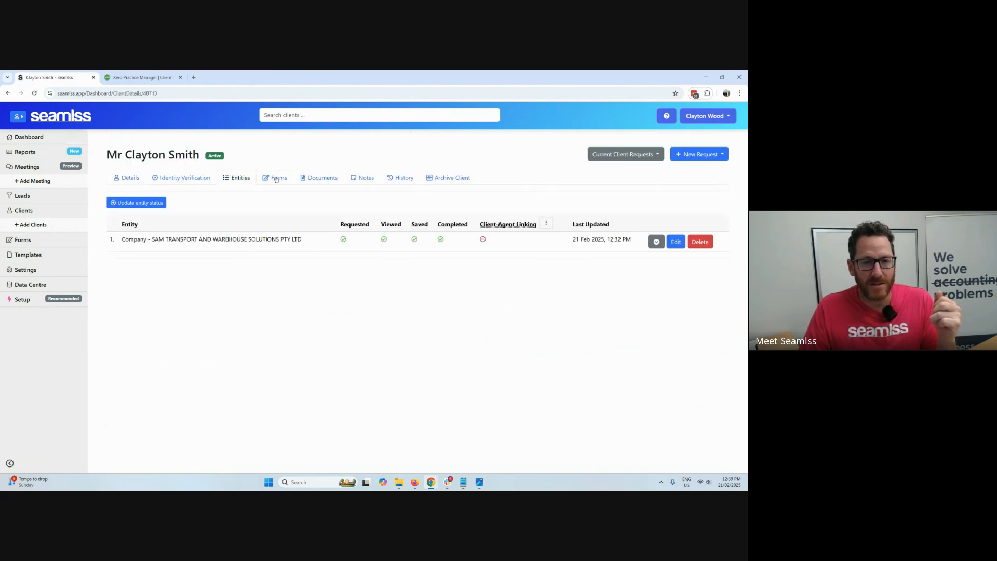
{"action": "left_click", "coordinate": [275, 178]}
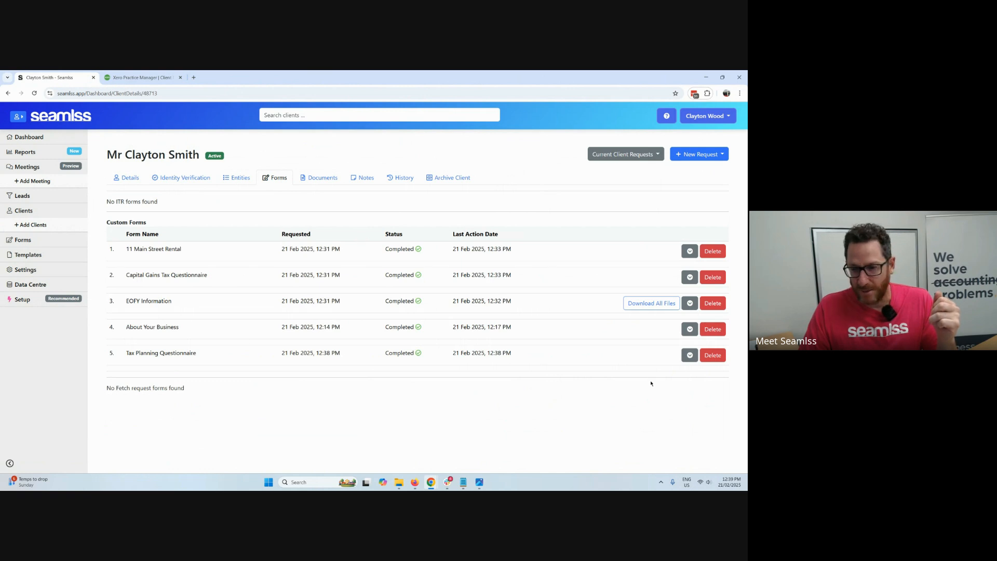
{"action": "left_click", "coordinate": [689, 356]}
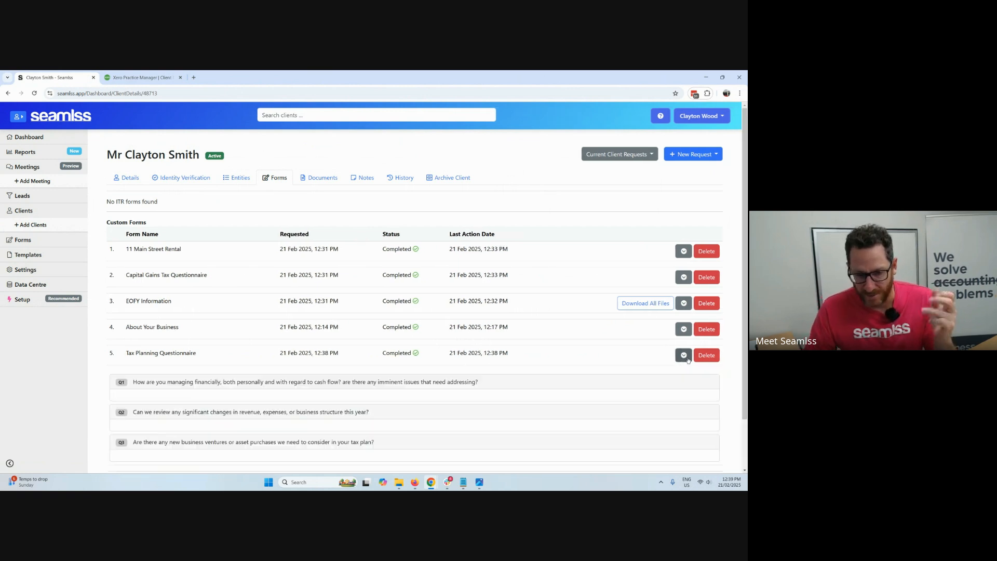
{"action": "scroll", "coordinate": [587, 345], "scroll_direction": "down", "scroll_amount": 4}
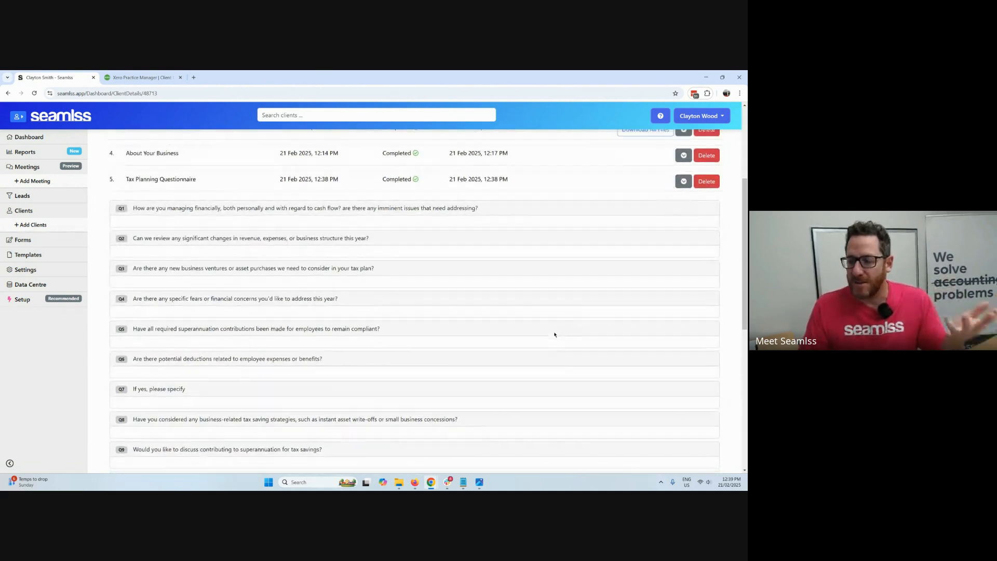
{"action": "scroll", "coordinate": [554, 335], "scroll_direction": "up", "scroll_amount": 4}
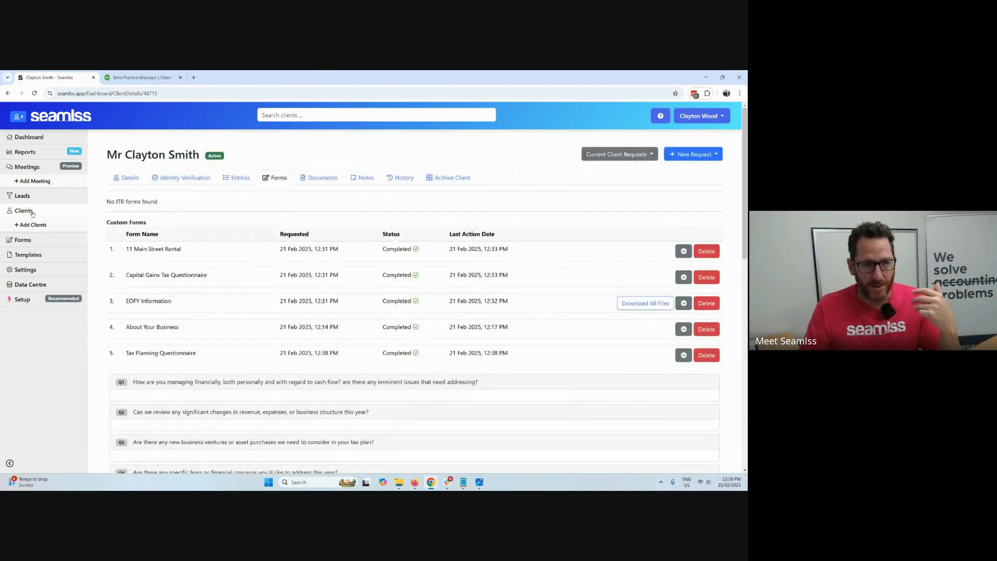
Return to the organisation's client links and open their help guide.
{"action": "left_click", "coordinate": [48, 213]}
{"action": "left_click", "coordinate": [207, 179]}
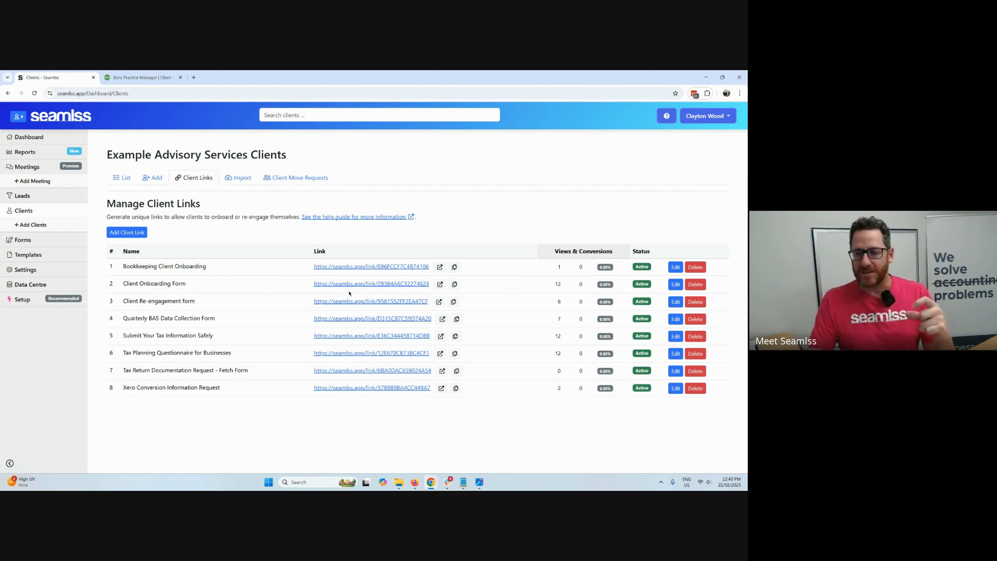
{"action": "left_click", "coordinate": [385, 218]}
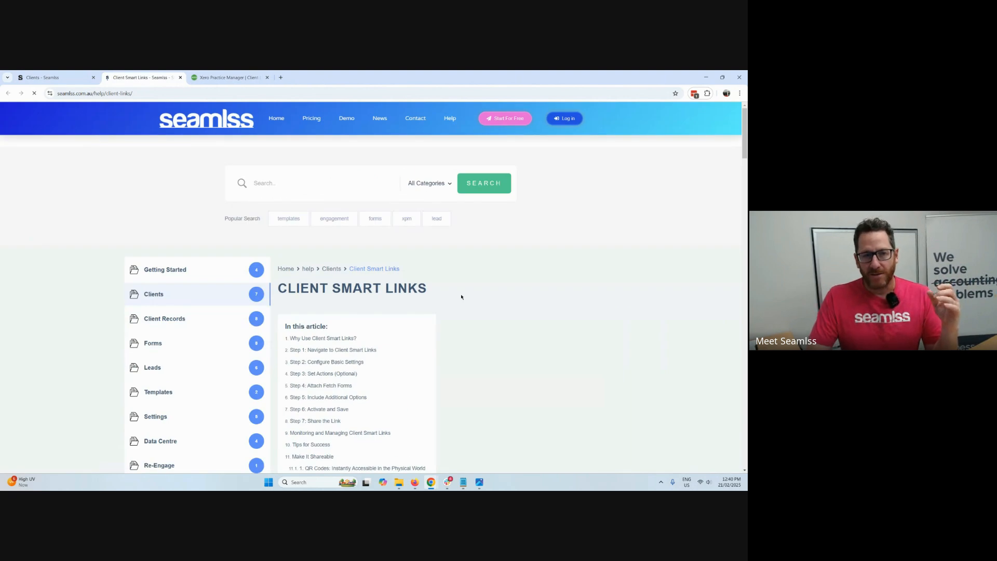
Read the Client Smart Links article from the setup steps through the eight ways of sharing links.
{"action": "scroll", "coordinate": [453, 351], "scroll_direction": "down", "scroll_amount": 10}
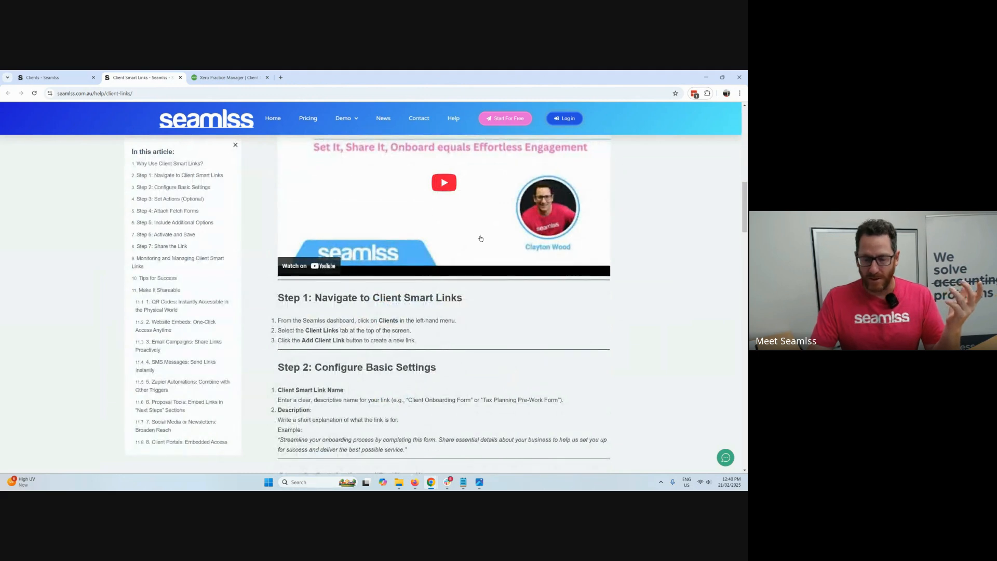
{"action": "scroll", "coordinate": [481, 239], "scroll_direction": "down", "scroll_amount": 10}
{"action": "scroll", "coordinate": [463, 302], "scroll_direction": "down", "scroll_amount": 7}
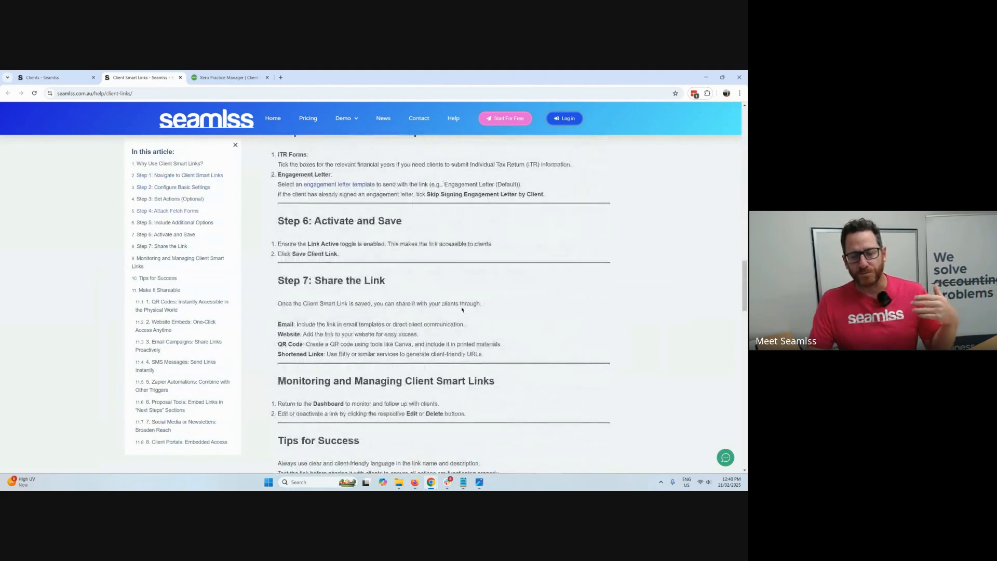
{"action": "scroll", "coordinate": [489, 276], "scroll_direction": "down", "scroll_amount": 1}
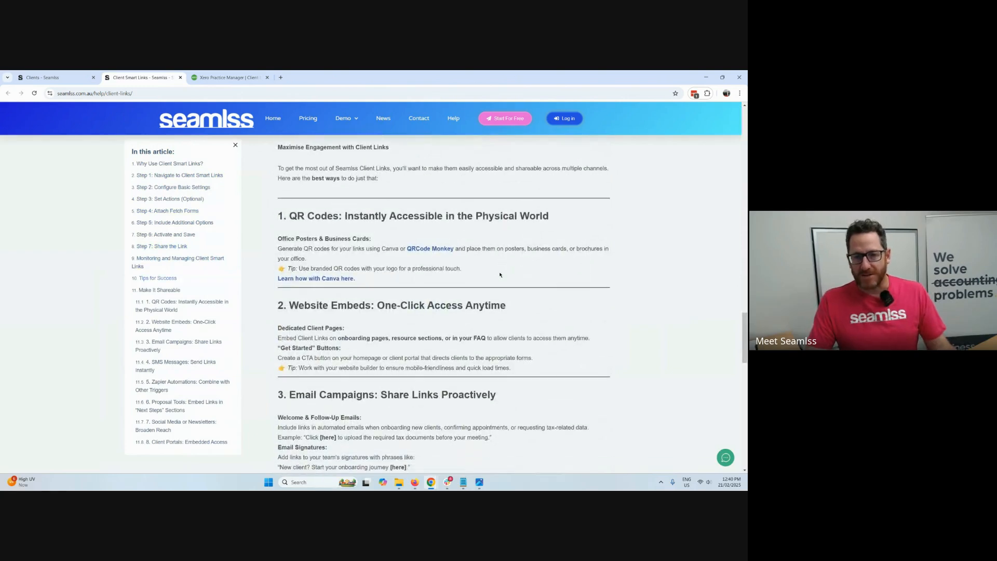
{"action": "scroll", "coordinate": [505, 224], "scroll_direction": "down", "scroll_amount": 2}
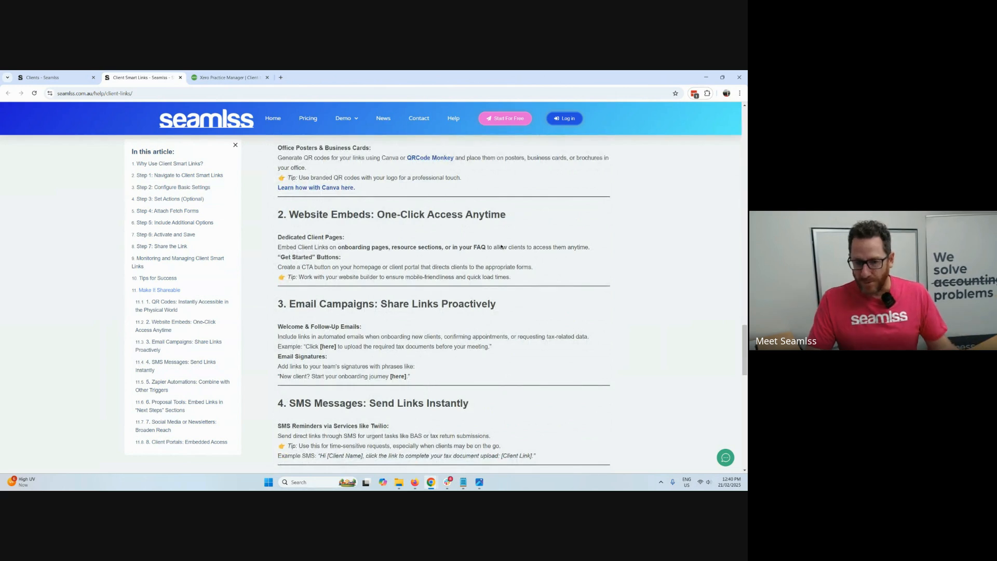
{"action": "scroll", "coordinate": [501, 247], "scroll_direction": "down", "scroll_amount": 3}
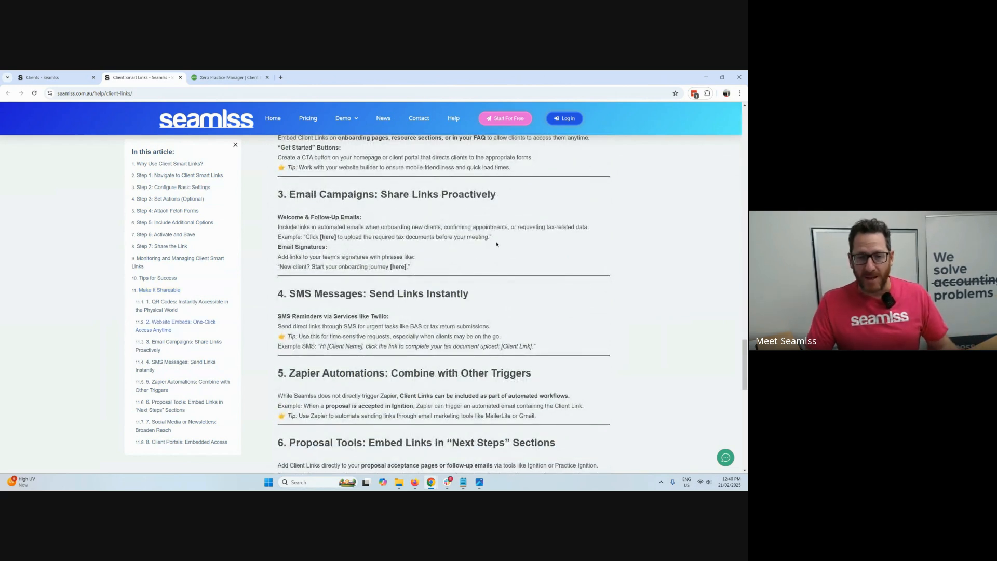
{"action": "scroll", "coordinate": [496, 244], "scroll_direction": "down", "scroll_amount": 4}
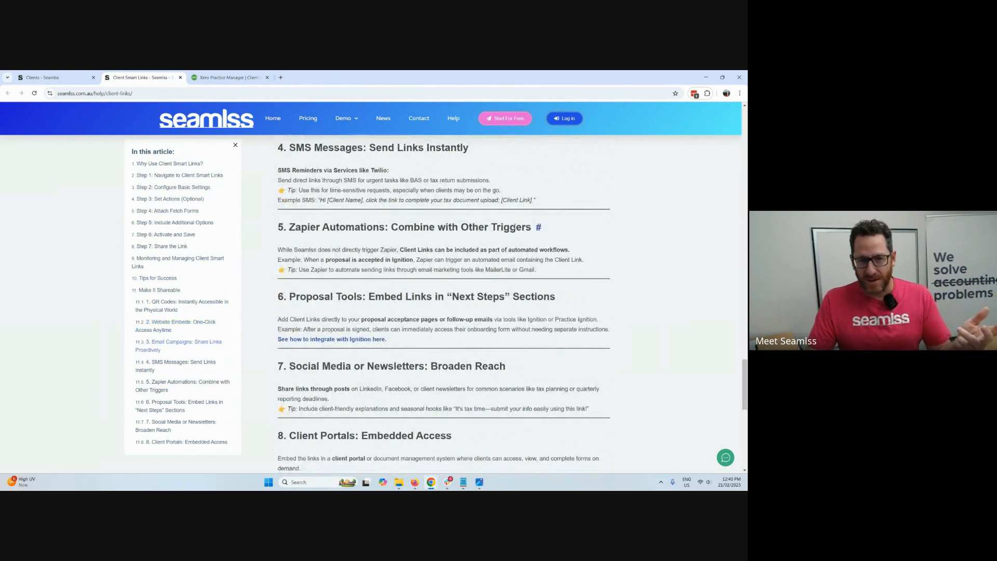
{"action": "scroll", "coordinate": [513, 227], "scroll_direction": "down", "scroll_amount": 2}
{"action": "scroll", "coordinate": [489, 266], "scroll_direction": "down", "scroll_amount": 2}
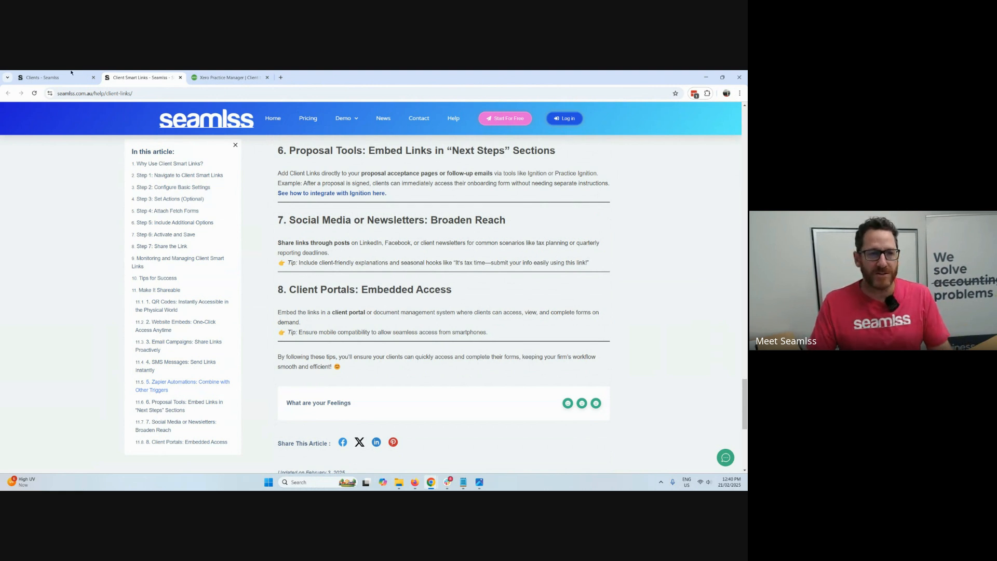
Return to the organisation's dashboard and look through its forms, the new fetch form page and the library of form templates.
{"action": "left_click", "coordinate": [47, 77]}
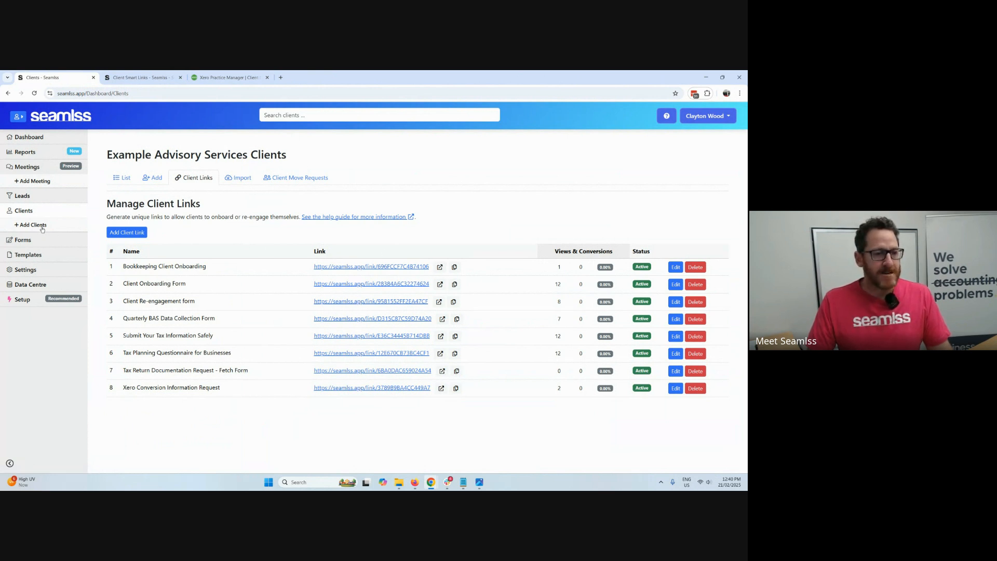
{"action": "left_click", "coordinate": [23, 240]}
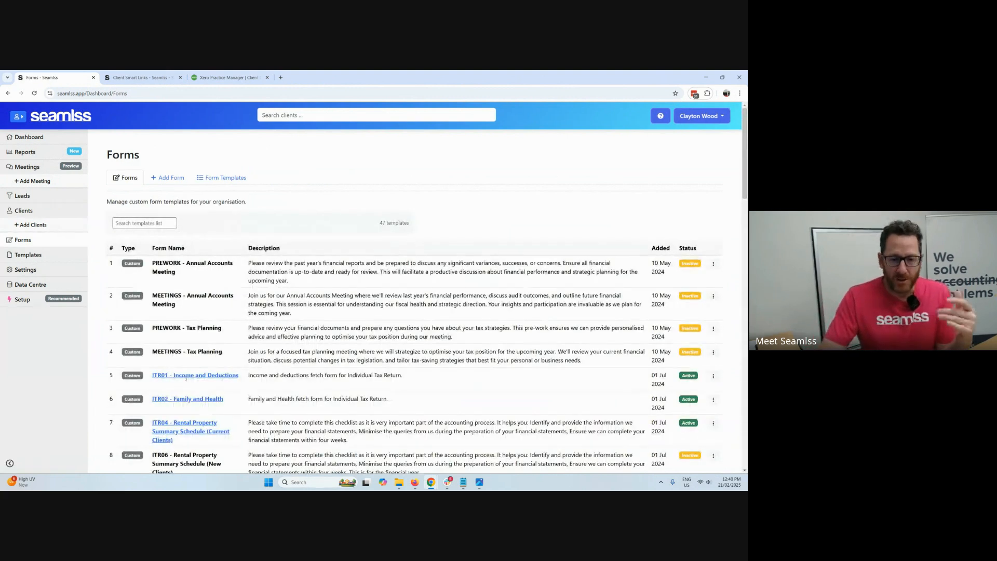
{"action": "left_click", "coordinate": [167, 177]}
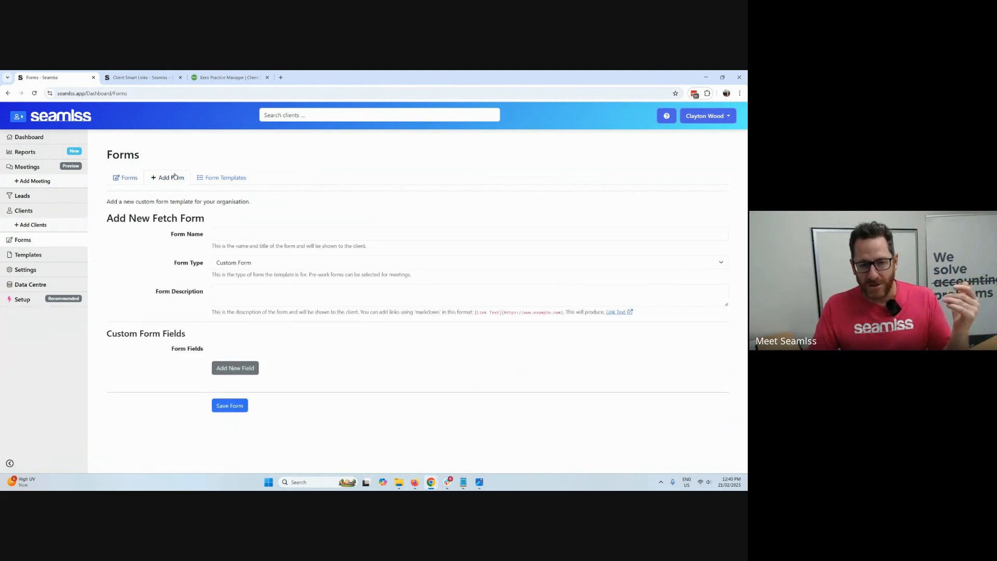
{"action": "left_click", "coordinate": [218, 176]}
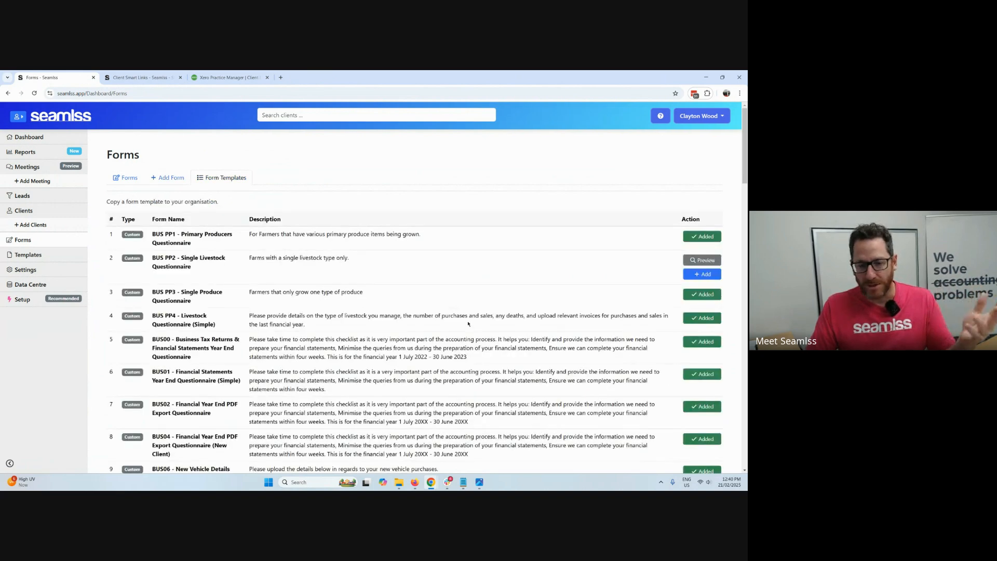
{"action": "scroll", "coordinate": [468, 323], "scroll_direction": "down", "scroll_amount": 10}
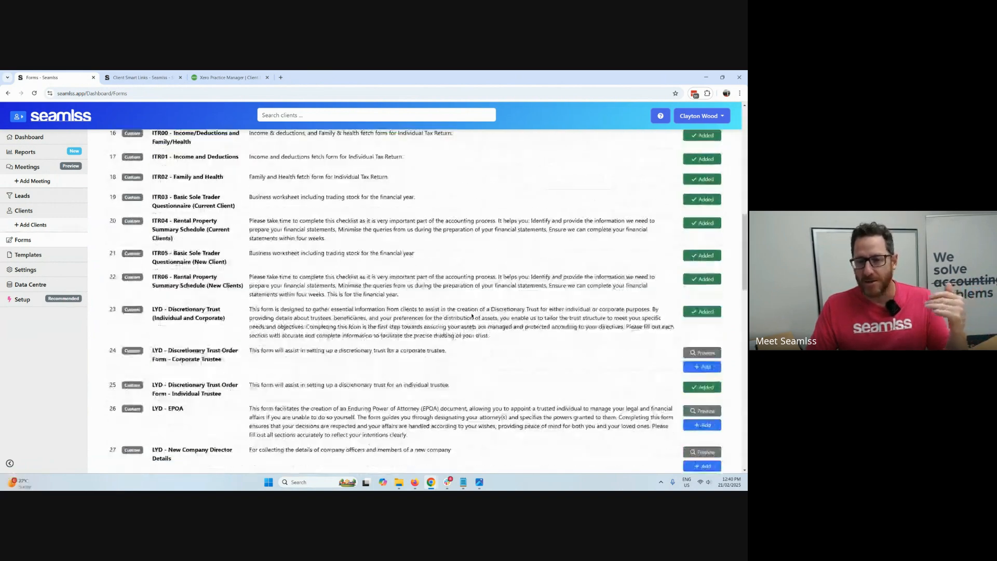
{"action": "scroll", "coordinate": [472, 316], "scroll_direction": "down", "scroll_amount": 1}
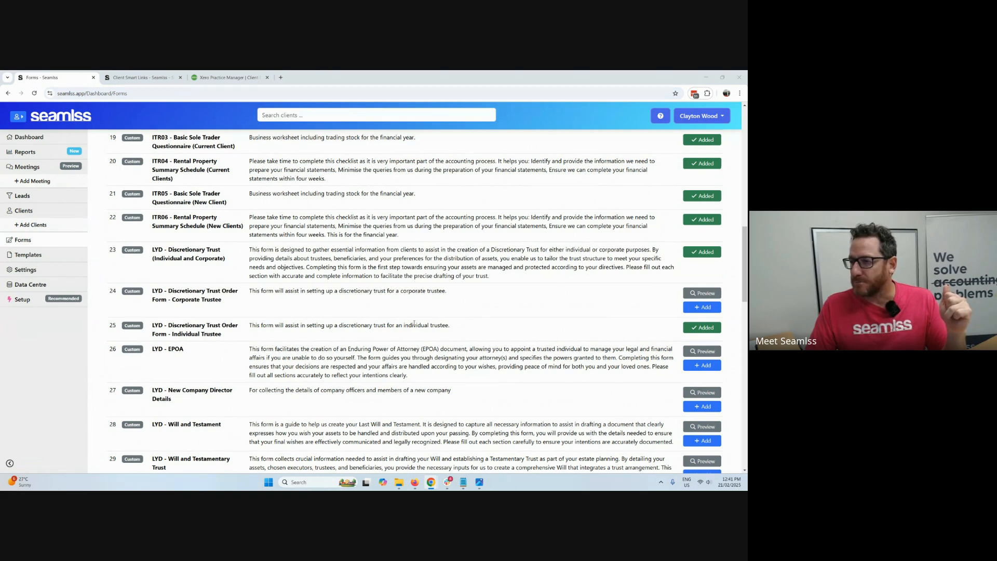
Review the communication templates, the default Engagement Letter document with its proposed services, and the available template tokens.
{"action": "left_click", "coordinate": [29, 255]}
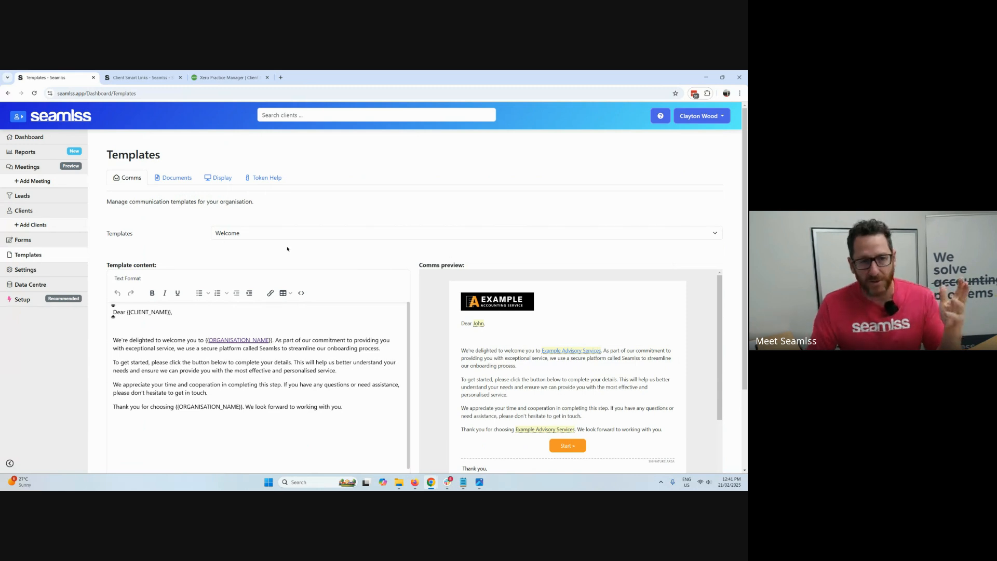
{"action": "left_click", "coordinate": [176, 178]}
{"action": "scroll", "coordinate": [483, 360], "scroll_direction": "down", "scroll_amount": 3}
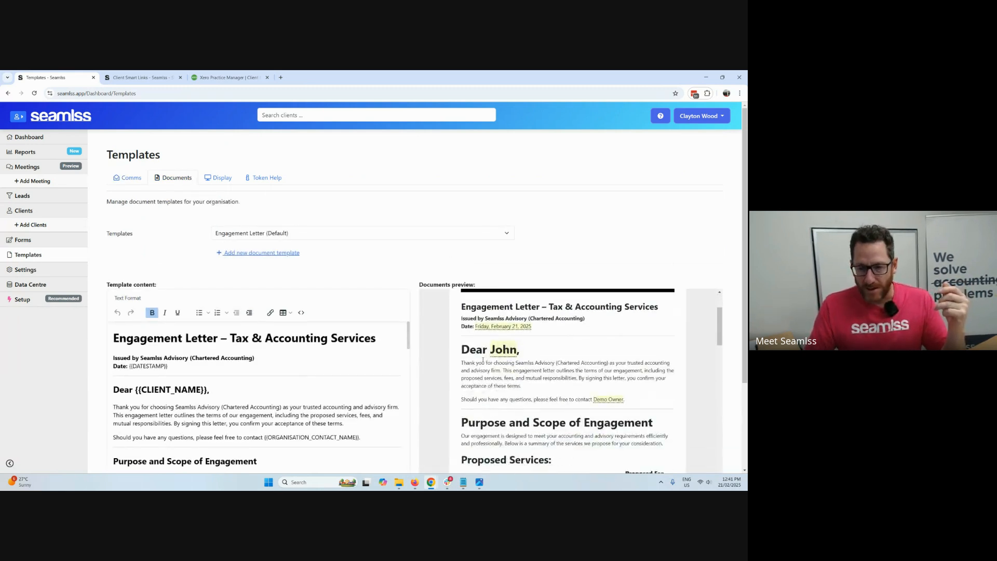
{"action": "scroll", "coordinate": [483, 360], "scroll_direction": "down", "scroll_amount": 5}
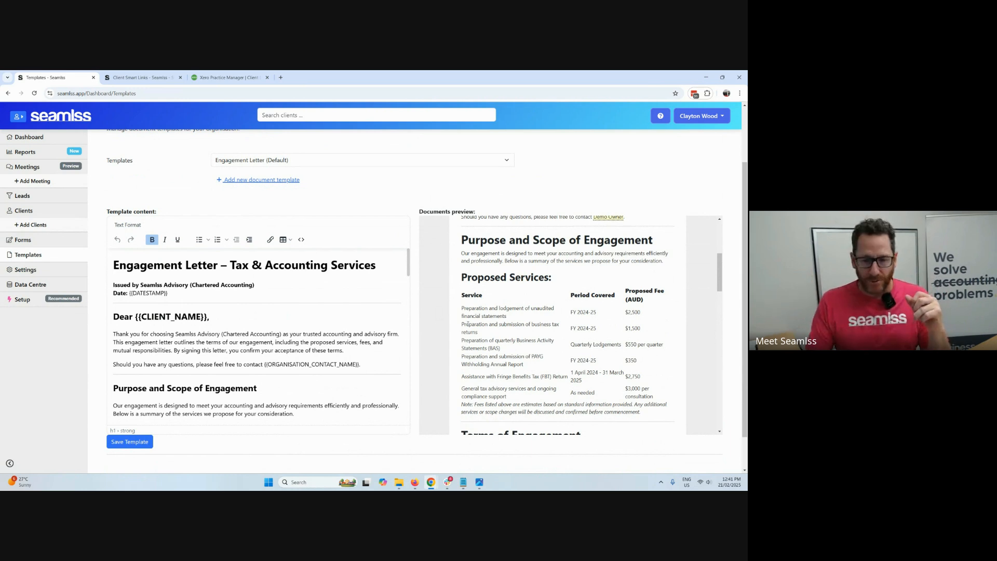
{"action": "scroll", "coordinate": [407, 348], "scroll_direction": "up", "scroll_amount": 2}
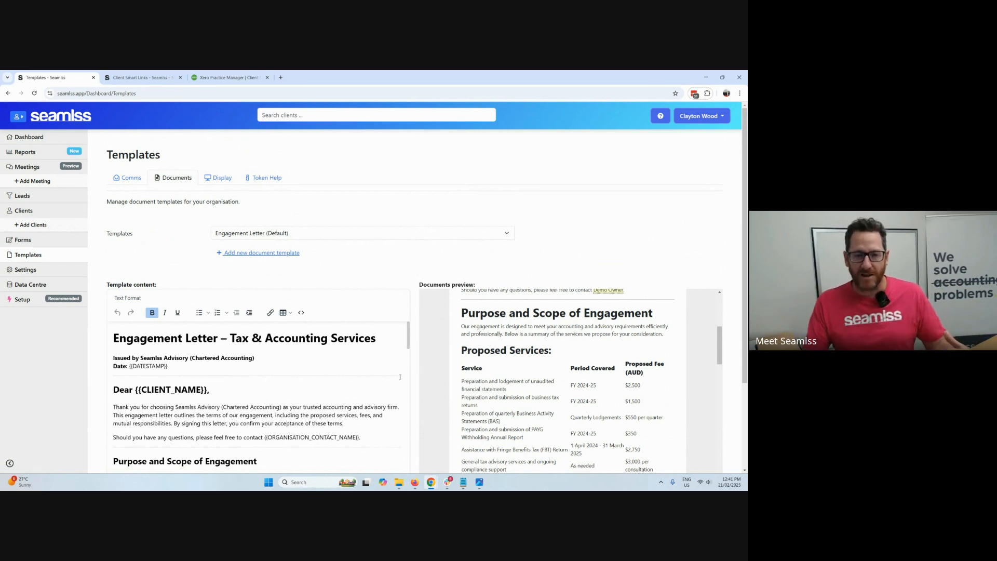
{"action": "left_click", "coordinate": [271, 178]}
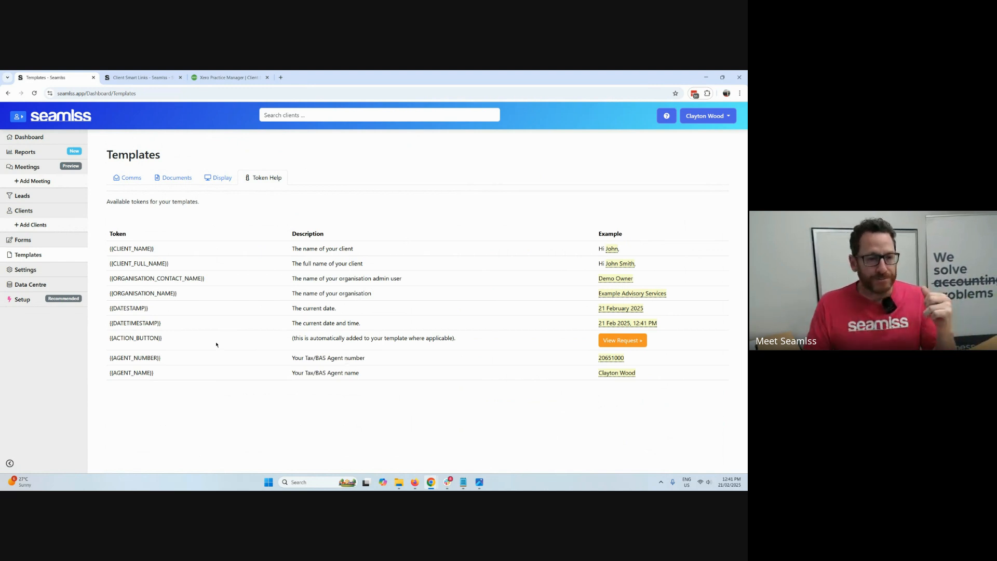
Examine the organisation's branding settings and its integrations, from Zapier and Xero Practice Manager through LodgeIT and Dropbox.
{"action": "left_click", "coordinate": [42, 270]}
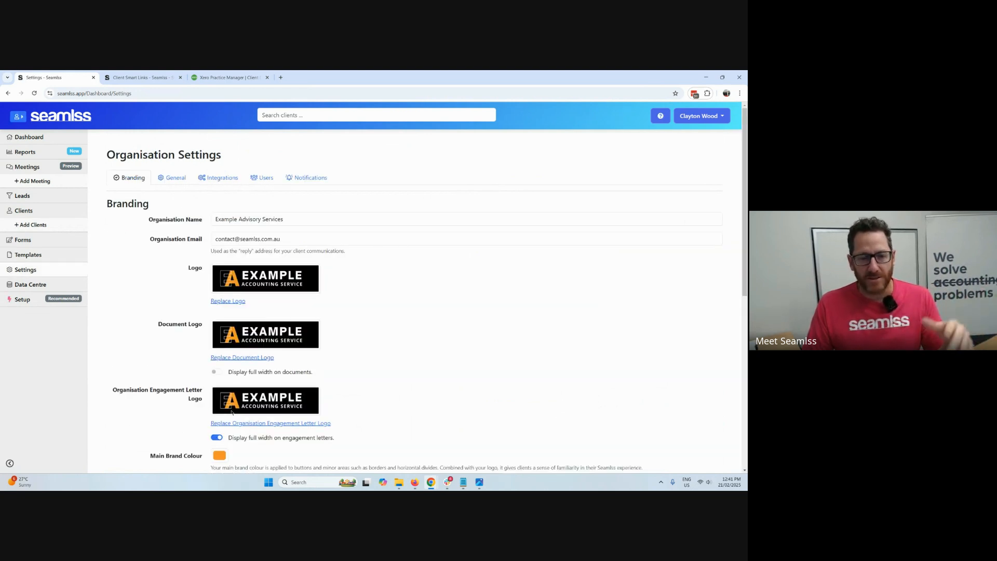
{"action": "left_click", "coordinate": [222, 178]}
{"action": "scroll", "coordinate": [442, 383], "scroll_direction": "down", "scroll_amount": 2}
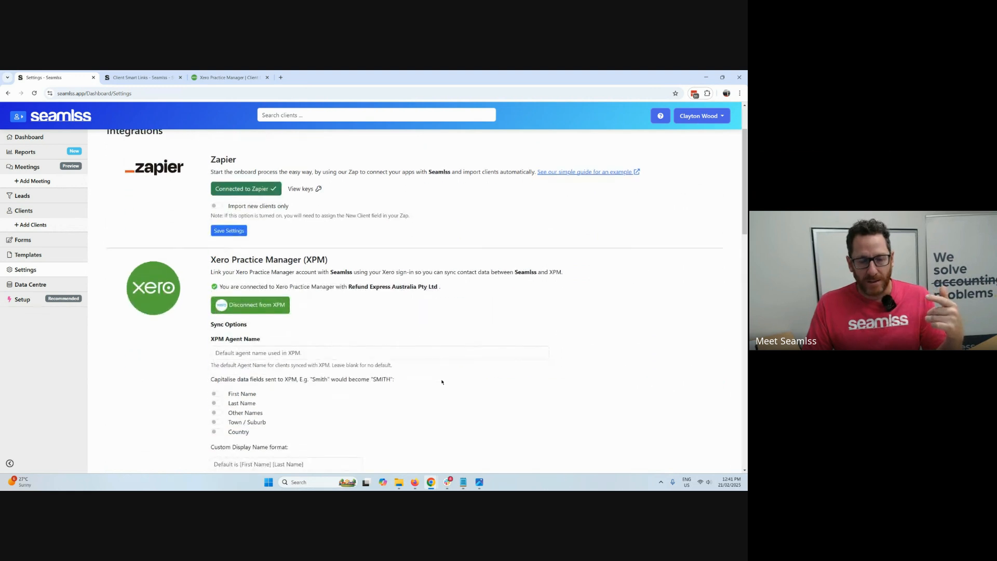
{"action": "scroll", "coordinate": [442, 382], "scroll_direction": "down", "scroll_amount": 12}
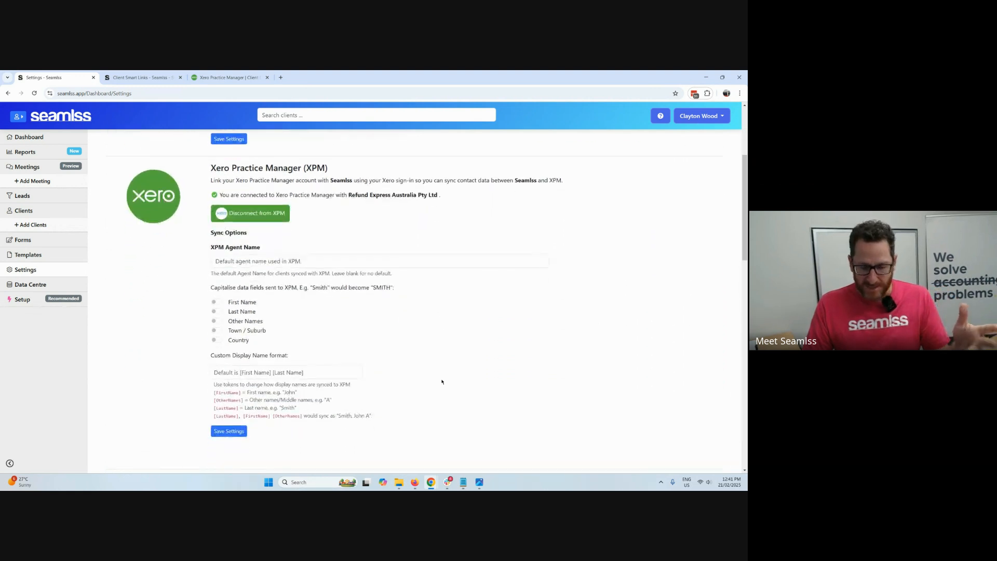
{"action": "scroll", "coordinate": [444, 381], "scroll_direction": "down", "scroll_amount": 3}
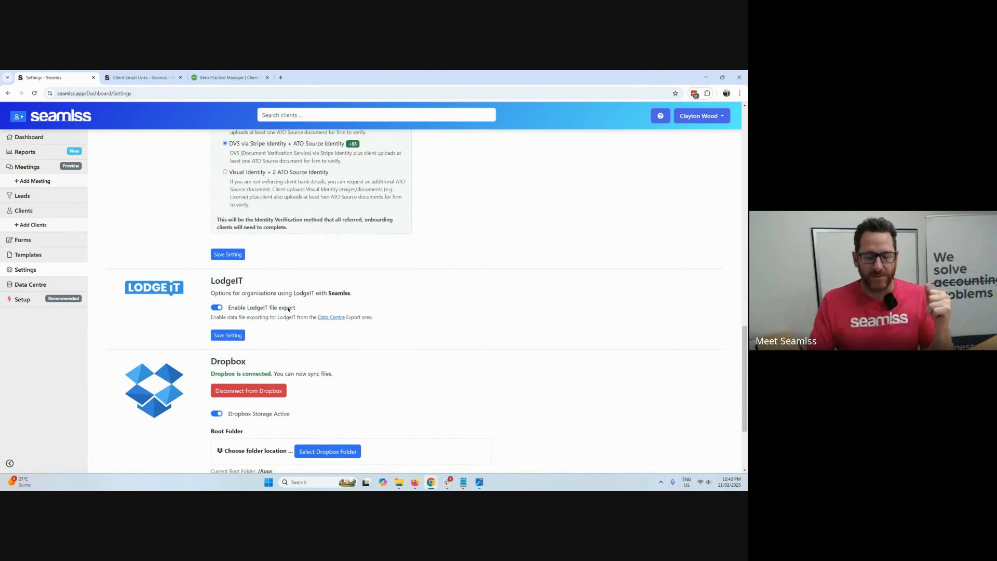
{"action": "scroll", "coordinate": [303, 294], "scroll_direction": "up", "scroll_amount": 15}
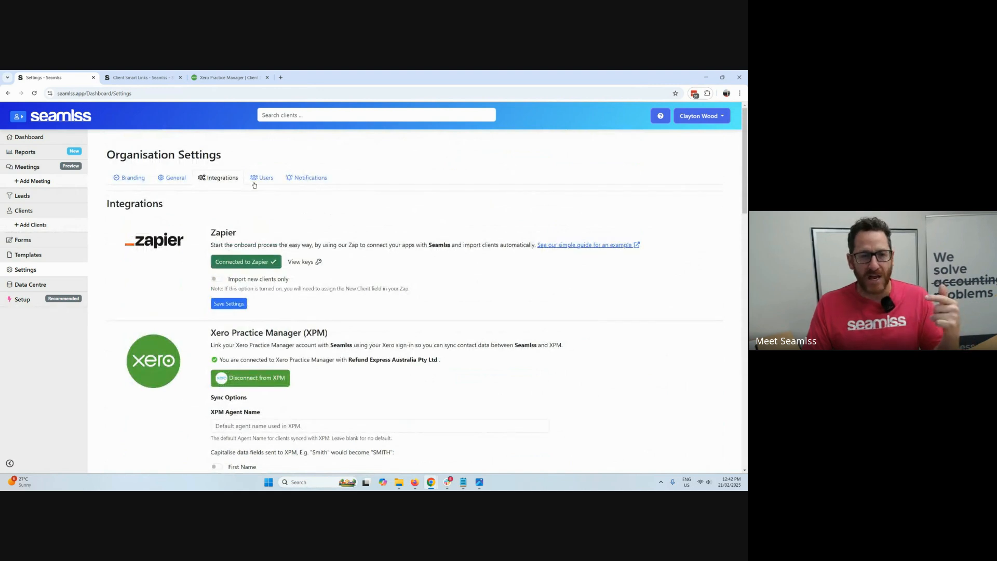
View the Data Centre's client import and export options, and open the organisation's setup checklist.
{"action": "left_click", "coordinate": [16, 285]}
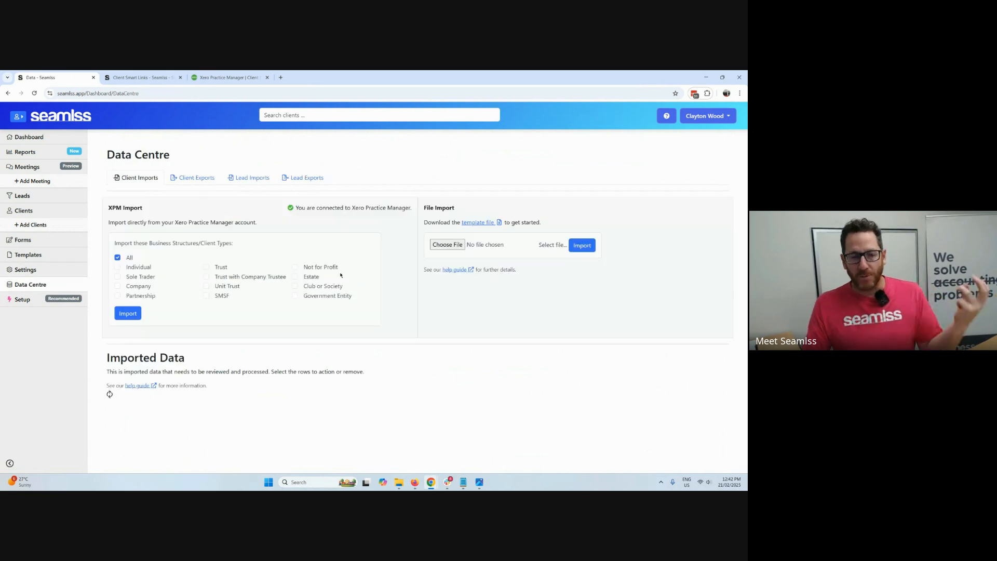
{"action": "left_click", "coordinate": [196, 177]}
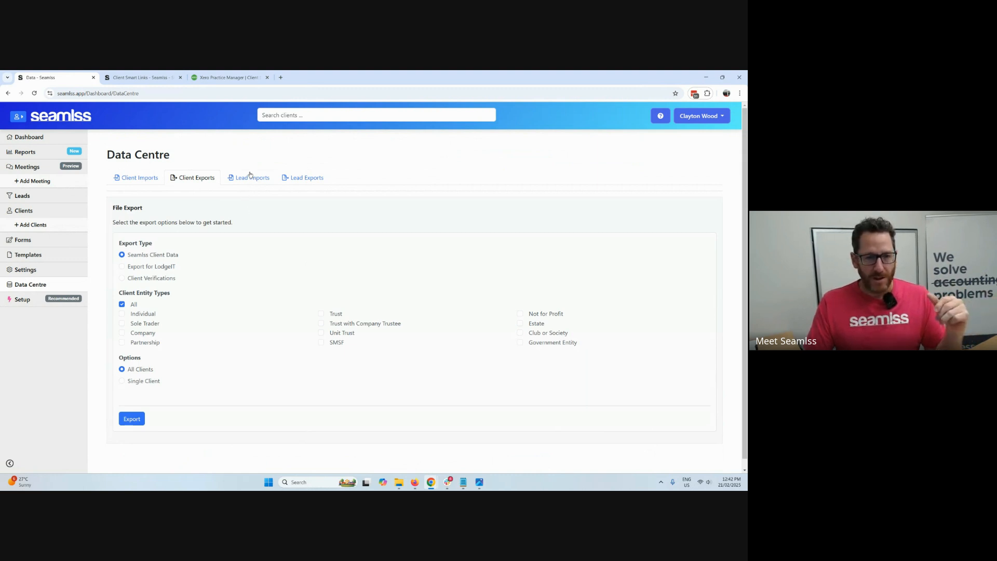
{"action": "left_click", "coordinate": [46, 300]}
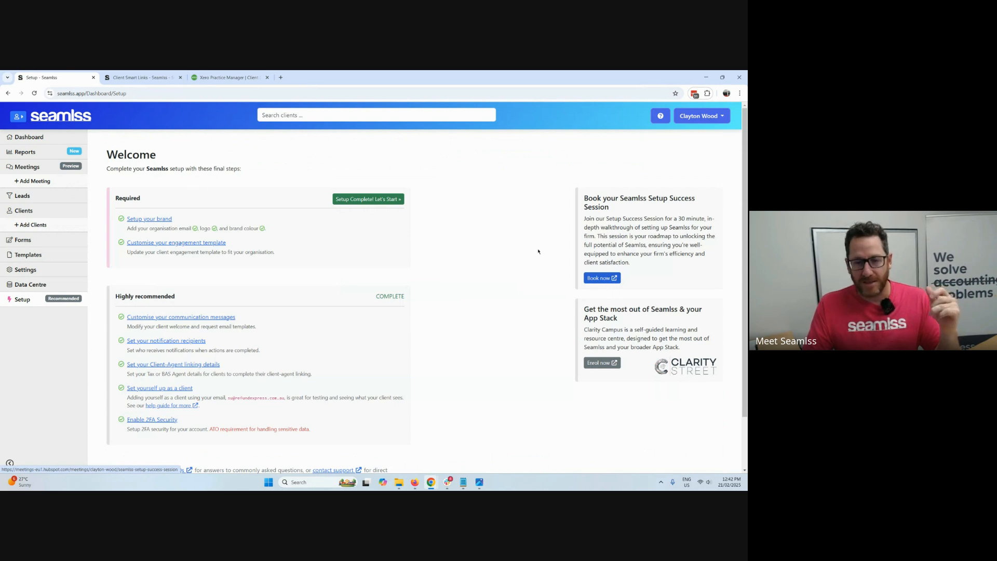
Open the Interactive Live Demo page from the help site and look through its client link, lead link and webinar sections.
{"action": "left_click", "coordinate": [660, 115]}
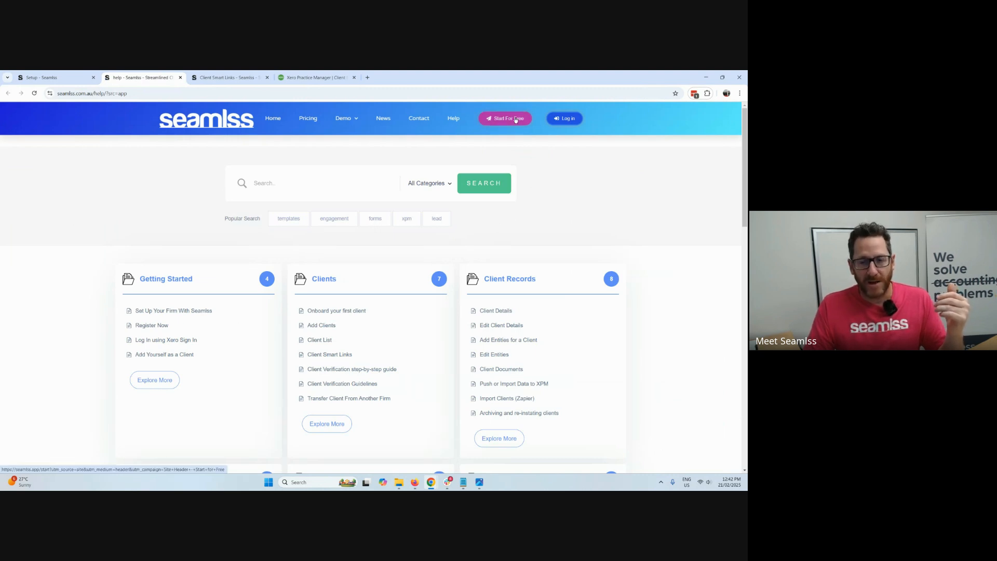
{"action": "mouse_move", "coordinate": [340, 121]}
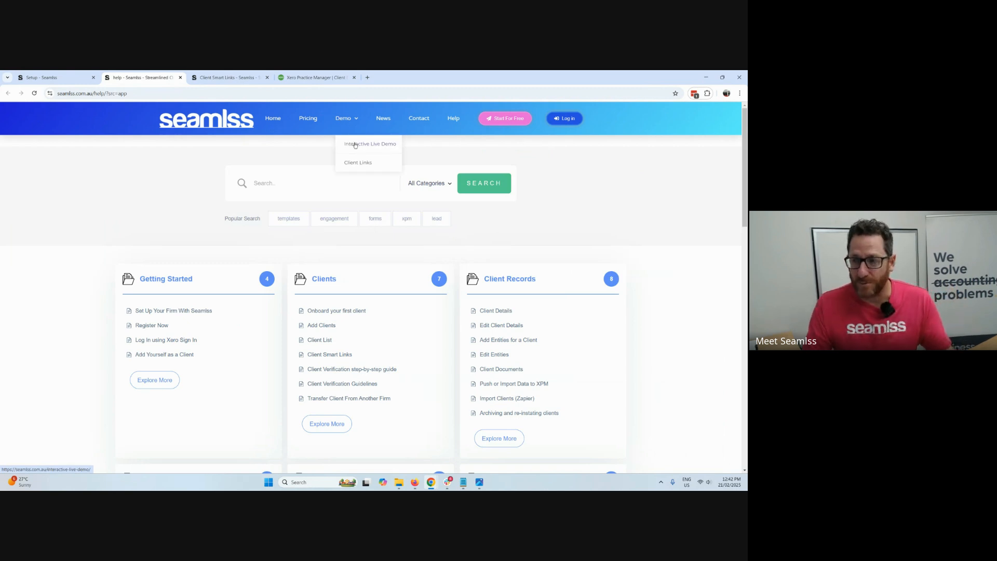
{"action": "left_click", "coordinate": [356, 145]}
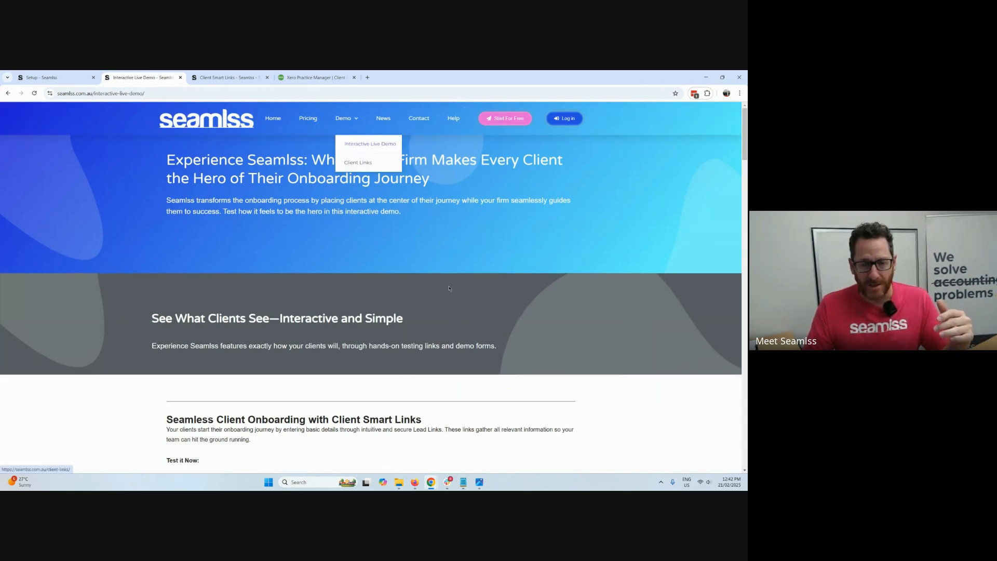
{"action": "scroll", "coordinate": [463, 291], "scroll_direction": "down", "scroll_amount": 5}
{"action": "scroll", "coordinate": [463, 290], "scroll_direction": "down", "scroll_amount": 1}
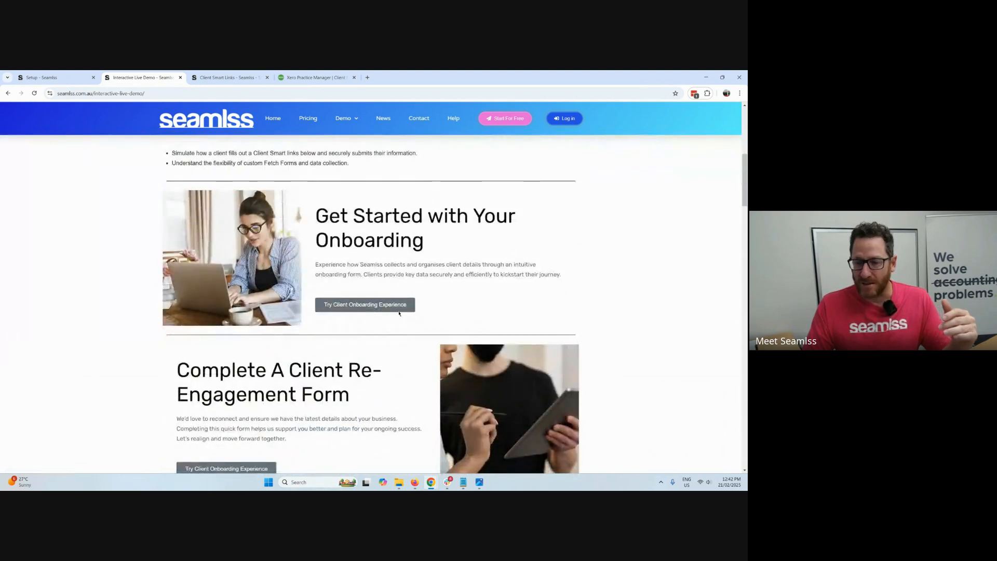
{"action": "scroll", "coordinate": [419, 256], "scroll_direction": "down", "scroll_amount": 1}
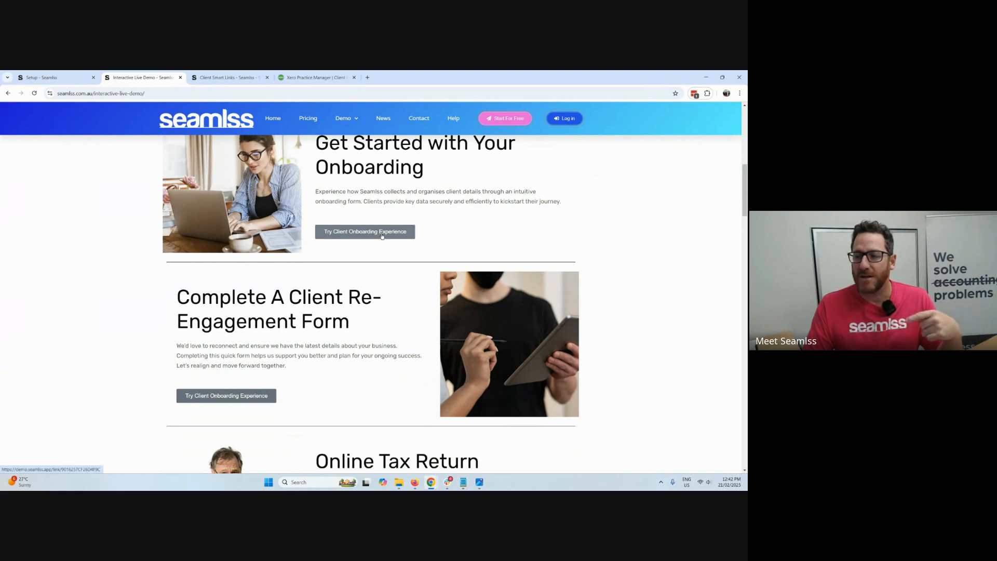
{"action": "scroll", "coordinate": [383, 235], "scroll_direction": "down", "scroll_amount": 4}
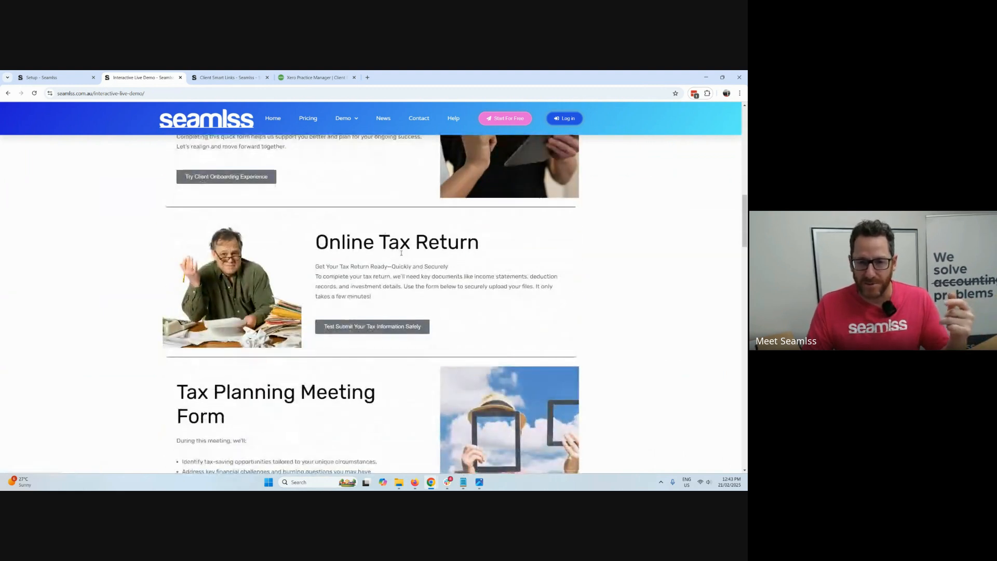
{"action": "scroll", "coordinate": [415, 276], "scroll_direction": "down", "scroll_amount": 9}
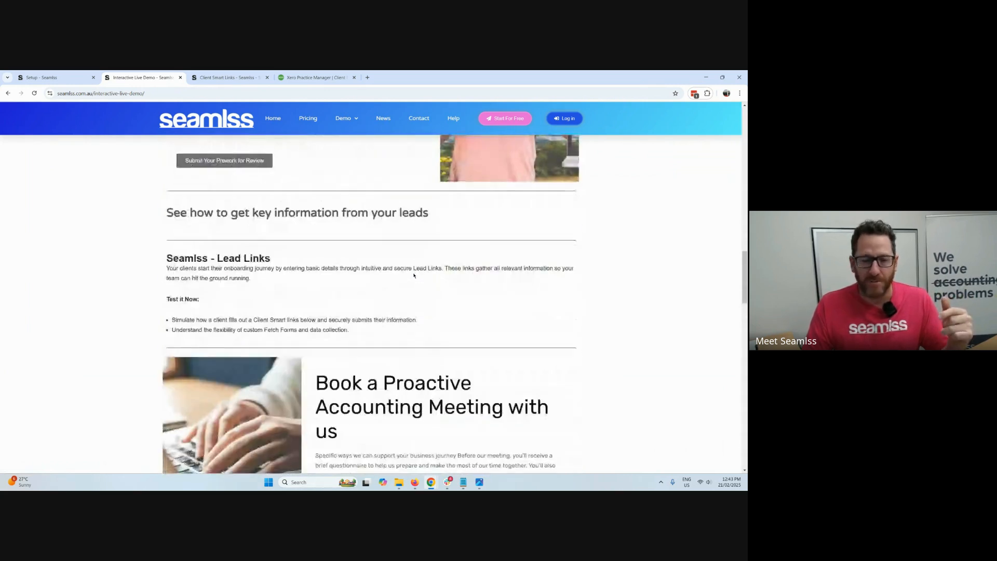
{"action": "scroll", "coordinate": [413, 275], "scroll_direction": "up", "scroll_amount": 1}
{"action": "scroll", "coordinate": [368, 323], "scroll_direction": "down", "scroll_amount": 3}
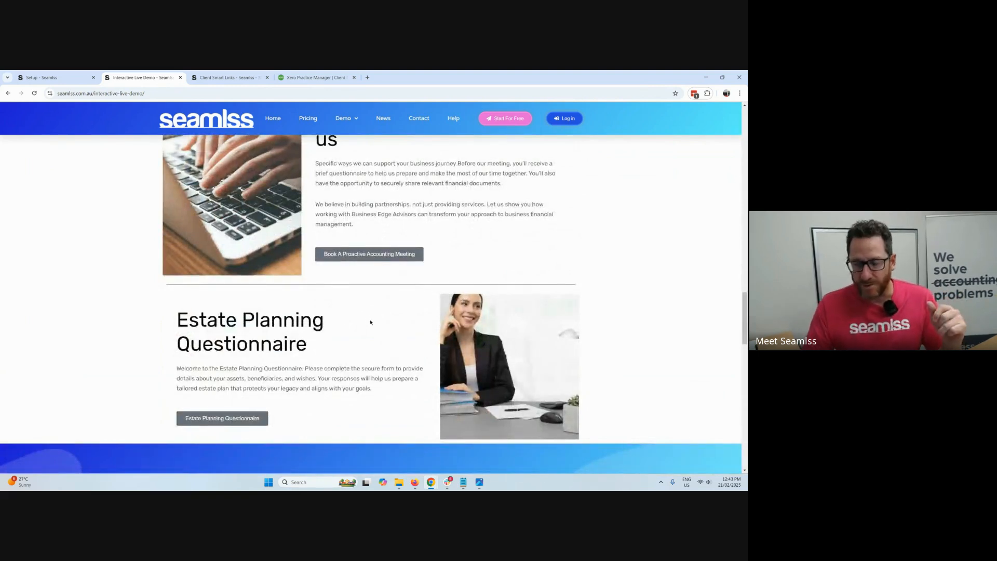
{"action": "scroll", "coordinate": [371, 318], "scroll_direction": "down", "scroll_amount": 2}
{"action": "scroll", "coordinate": [369, 338], "scroll_direction": "down", "scroll_amount": 1}
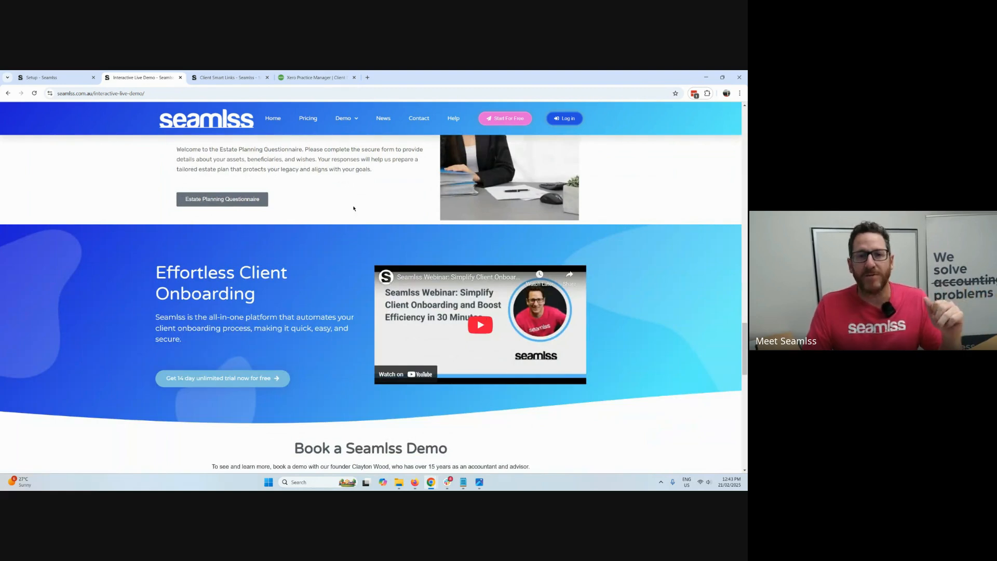
Open the Seamlss pricing page, compare the annual and monthly plans, and read the per-request cost and features included on all plans.
{"action": "left_click", "coordinate": [309, 122]}
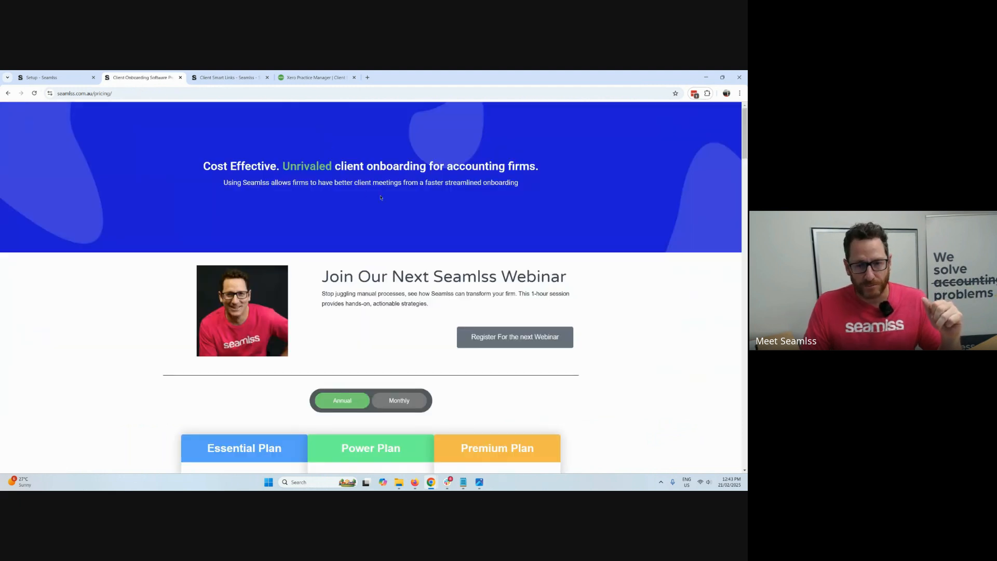
{"action": "scroll", "coordinate": [385, 201], "scroll_direction": "down", "scroll_amount": 3}
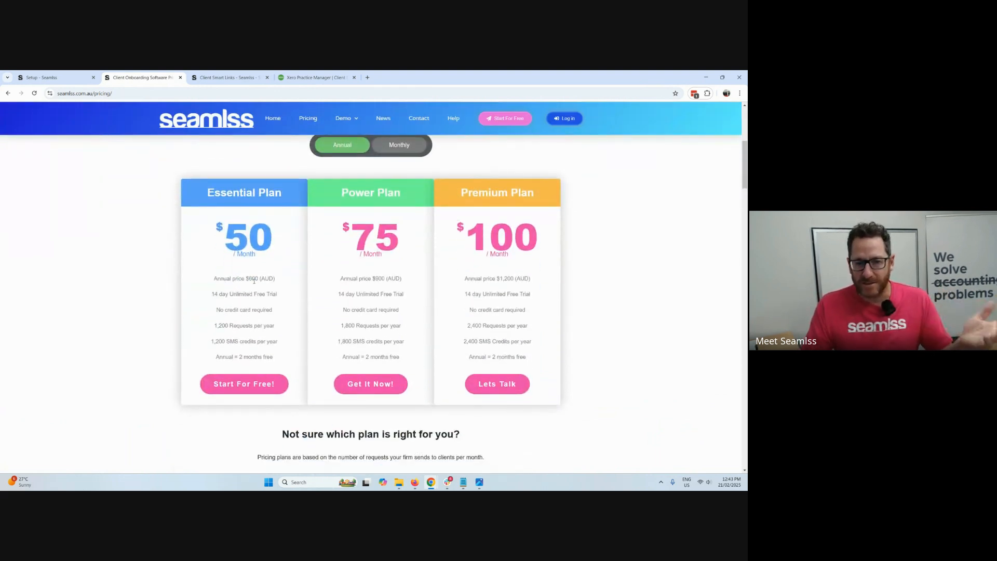
{"action": "left_click_drag", "start_coordinate": [265, 279], "coordinate": [252, 279]}
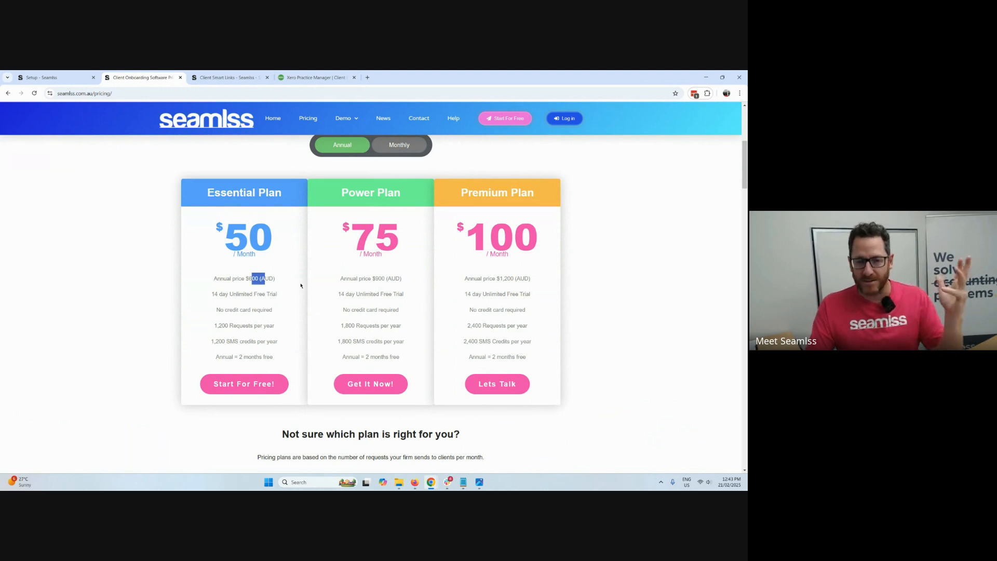
{"action": "left_click", "coordinate": [301, 285]}
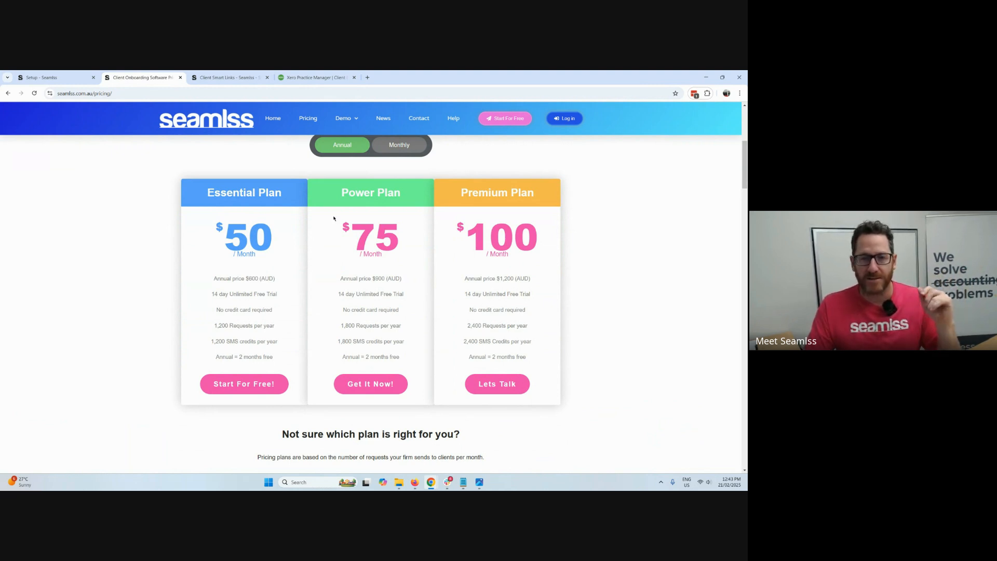
{"action": "left_click", "coordinate": [397, 147]}
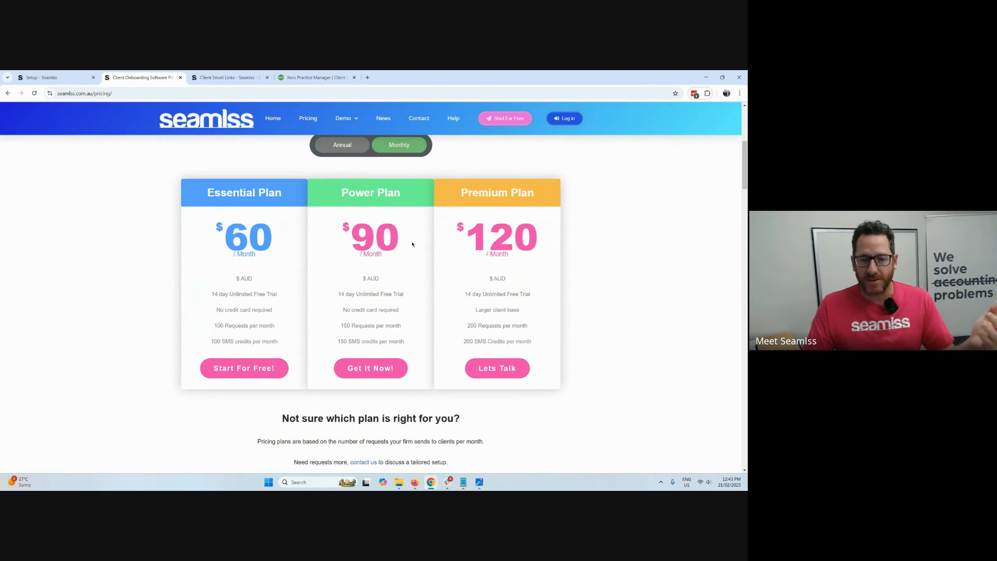
{"action": "scroll", "coordinate": [436, 265], "scroll_direction": "down", "scroll_amount": 2}
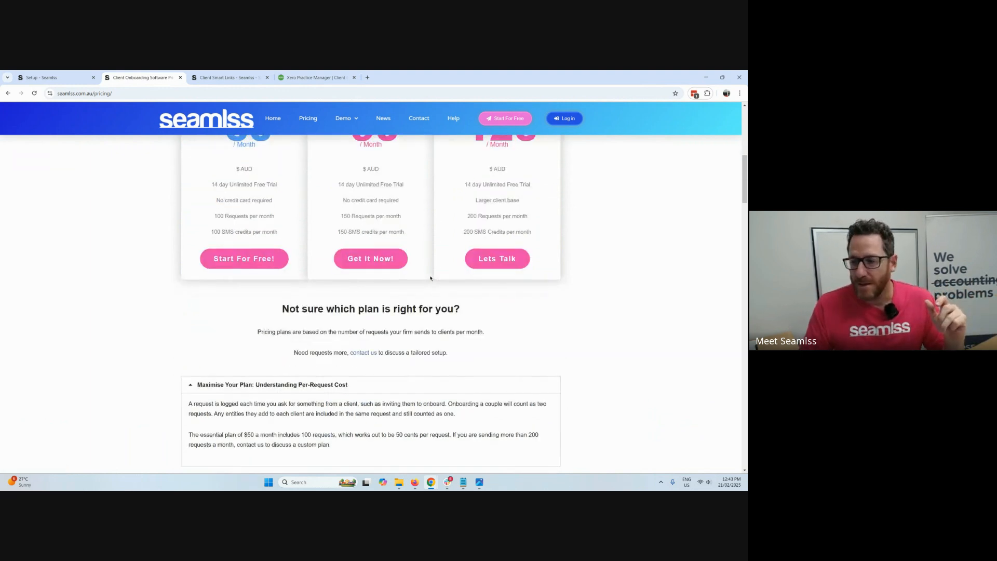
{"action": "scroll", "coordinate": [430, 277], "scroll_direction": "down", "scroll_amount": 5}
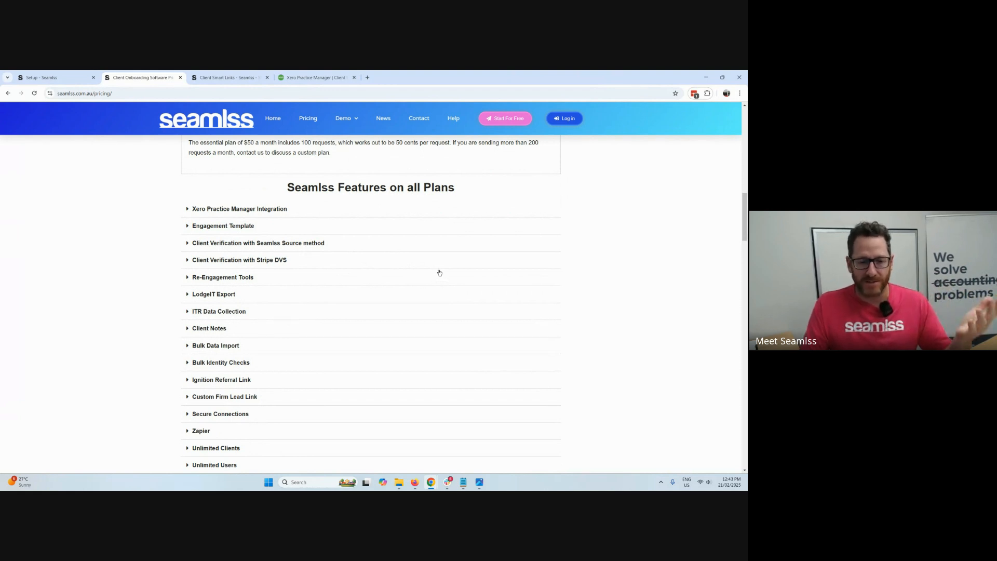
Finish reading the features on all plans, return to the Seamlss app, and open the client's record by searching for "su".
{"action": "scroll", "coordinate": [425, 271], "scroll_direction": "down", "scroll_amount": 1}
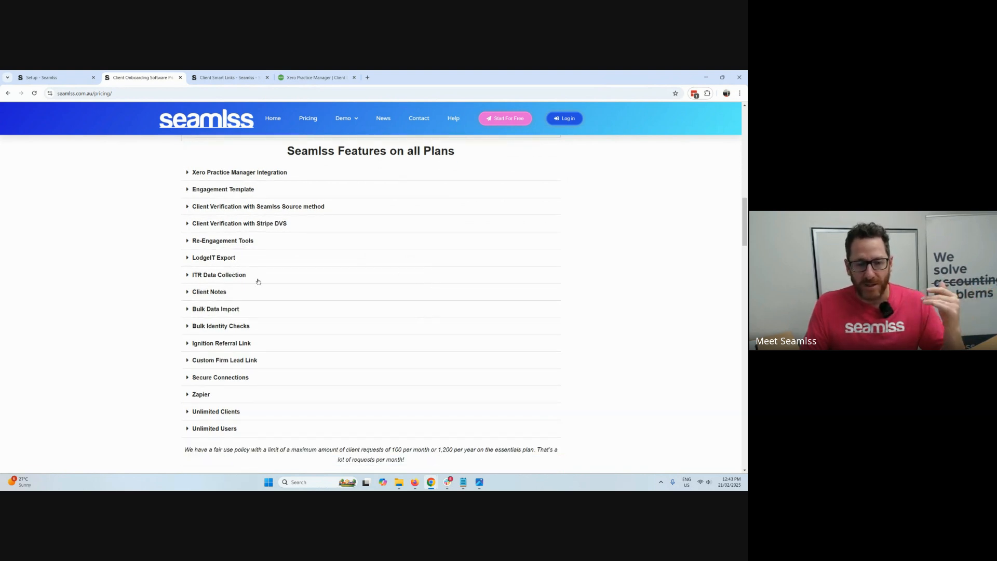
{"action": "left_click", "coordinate": [41, 75]}
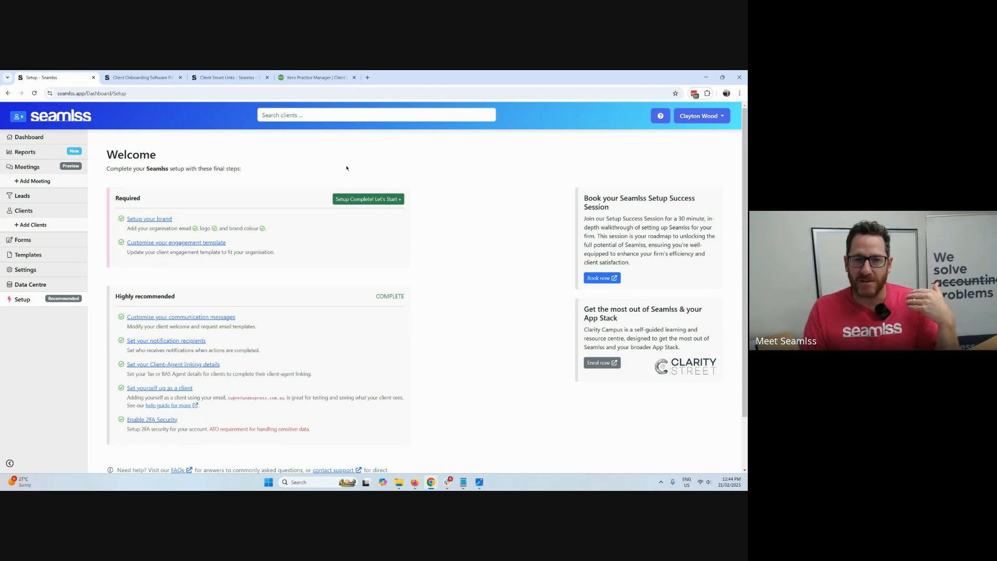
{"action": "left_click", "coordinate": [350, 120]}
{"action": "type", "text": "su"}
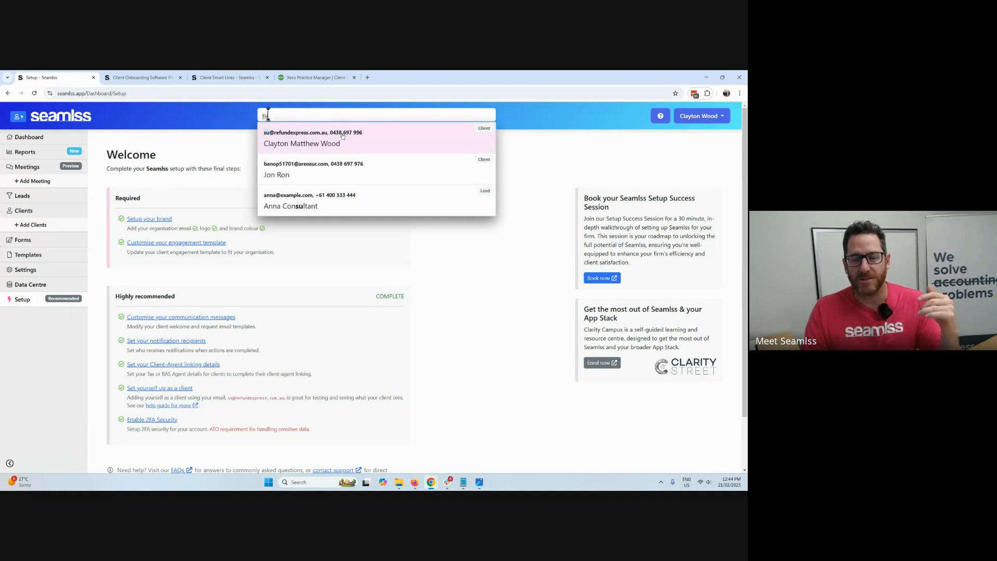
{"action": "left_click", "coordinate": [342, 136]}
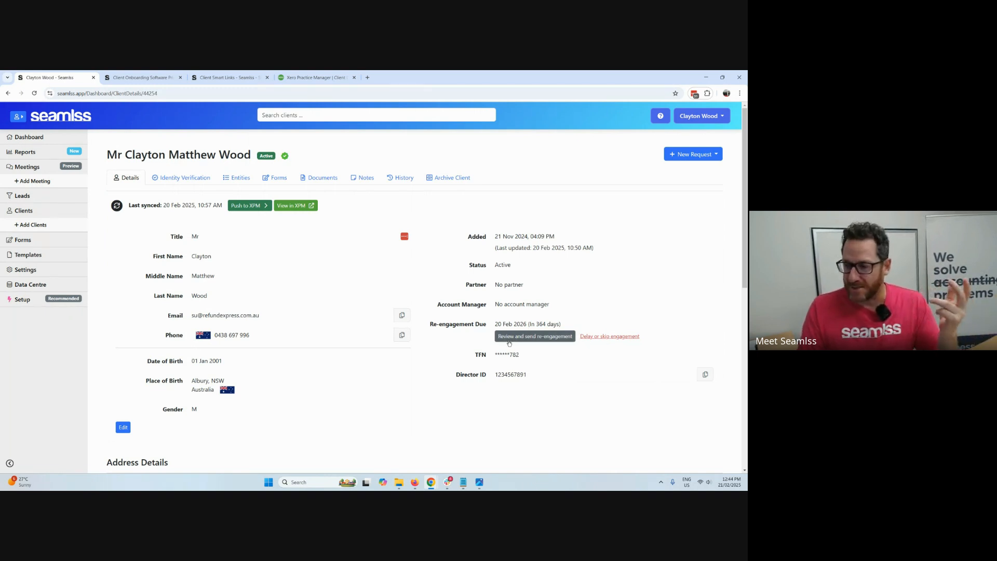
Open a new Quick Fetch Request for the client, review its form template, question and email options, and close it unsent.
{"action": "left_click", "coordinate": [693, 154]}
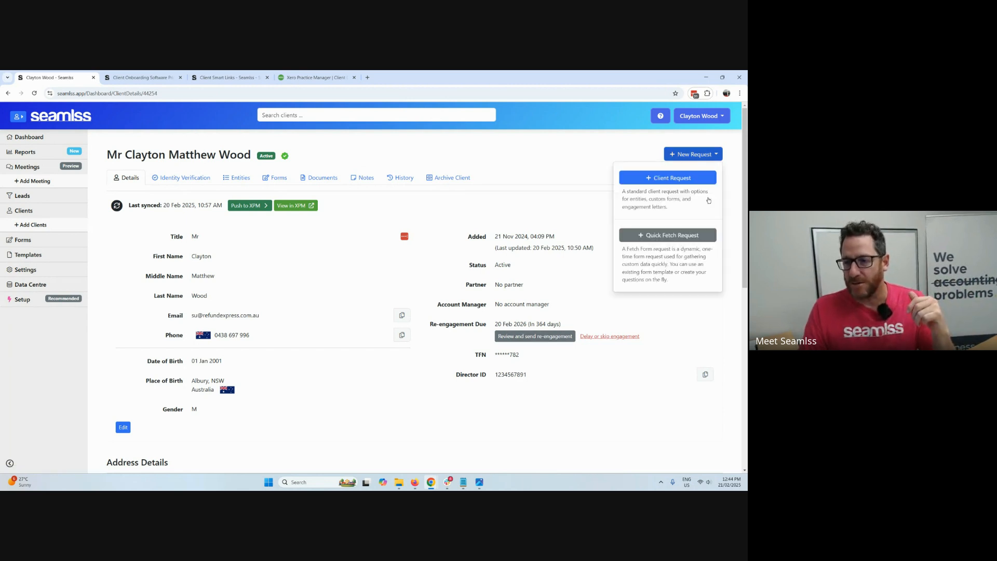
{"action": "left_click", "coordinate": [674, 242]}
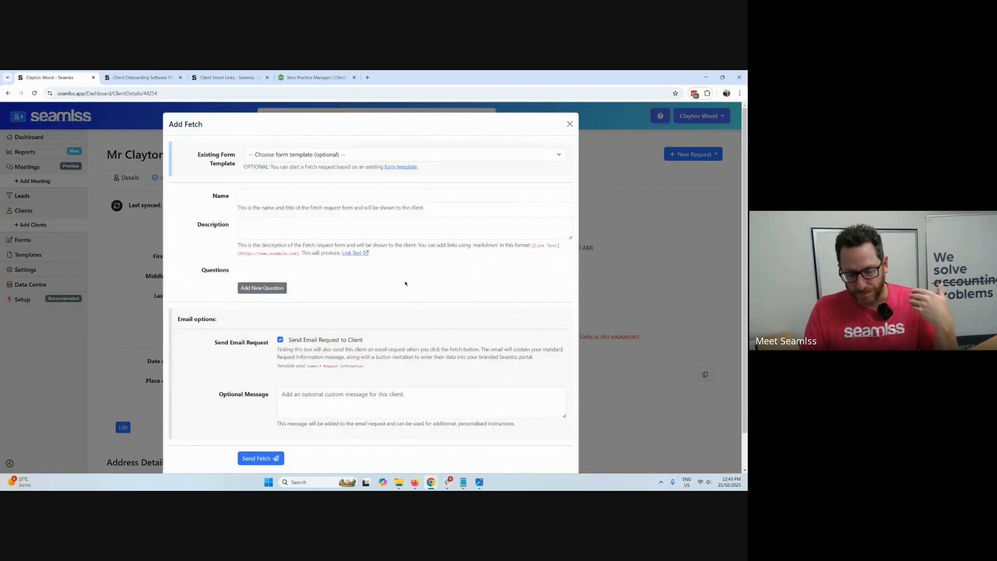
{"action": "scroll", "coordinate": [412, 286], "scroll_direction": "down", "scroll_amount": 2}
{"action": "scroll", "coordinate": [411, 285], "scroll_direction": "up", "scroll_amount": 2}
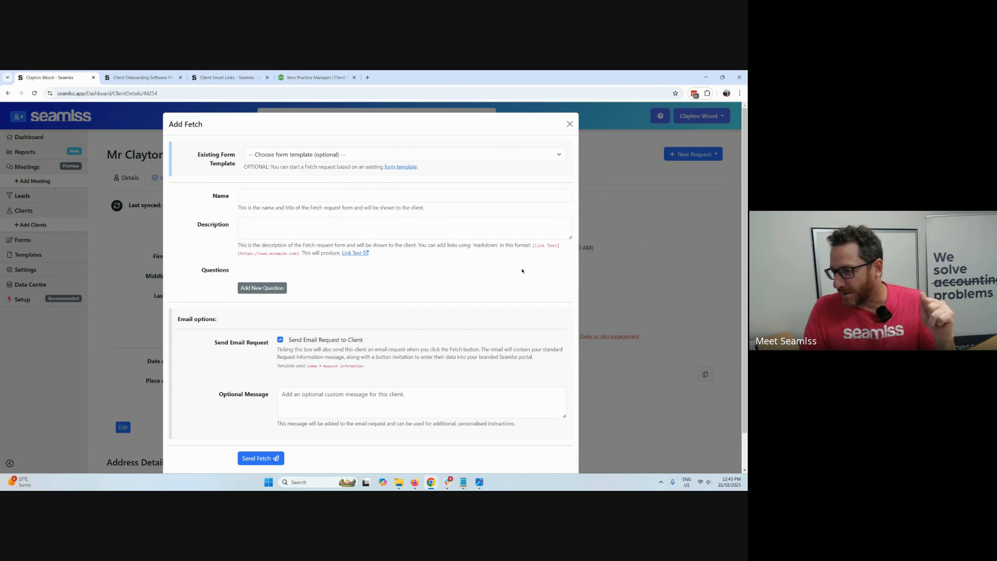
{"action": "left_click", "coordinate": [570, 124]}
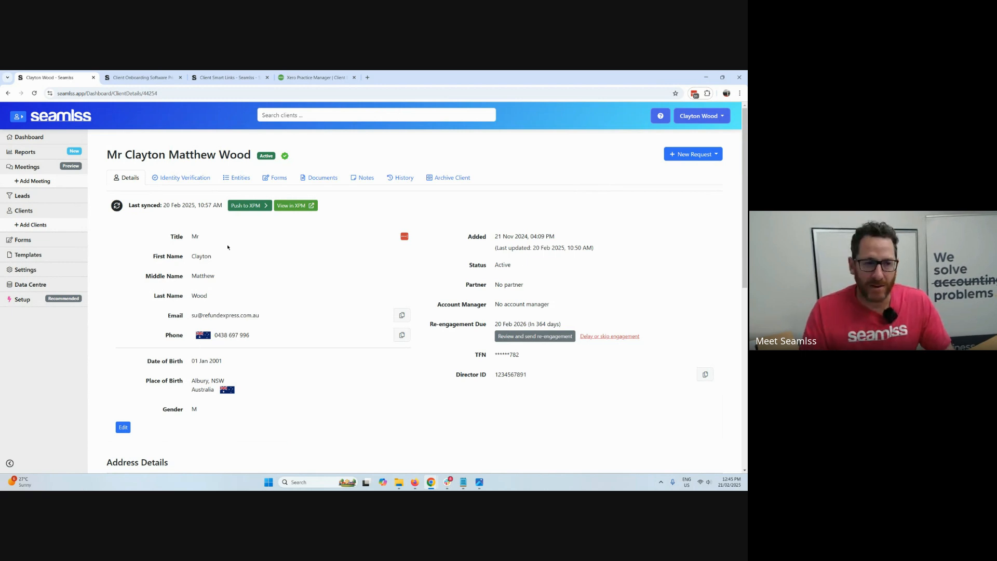
Start adding a new lead and assign the same team member as its partner and account manager.
{"action": "left_click", "coordinate": [28, 198]}
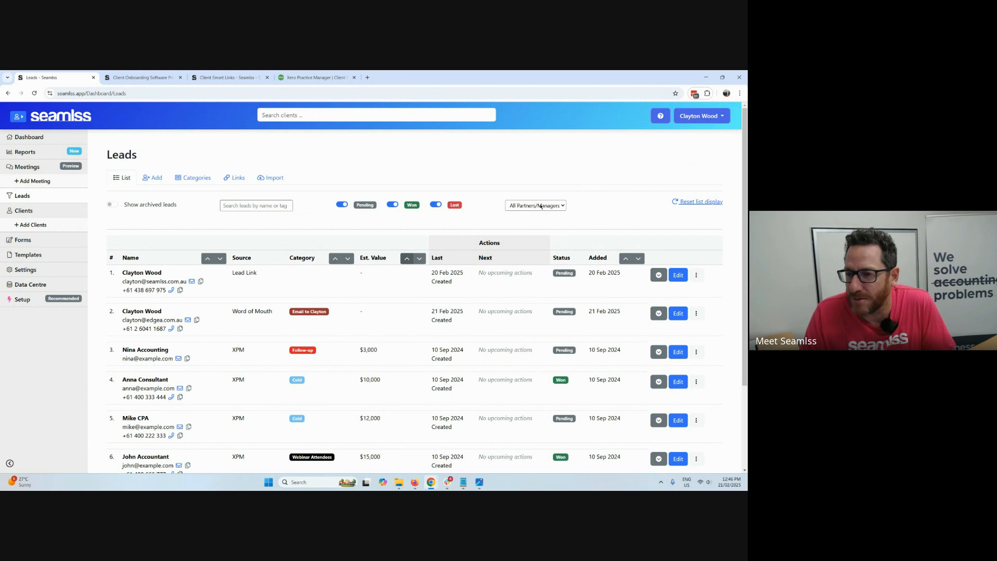
{"action": "left_click", "coordinate": [159, 178]}
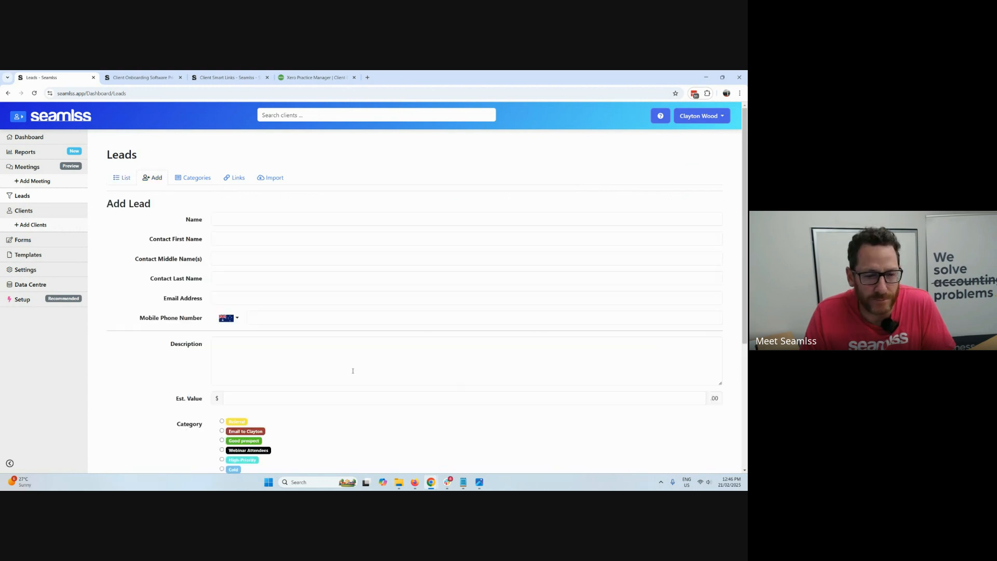
{"action": "scroll", "coordinate": [311, 373], "scroll_direction": "down", "scroll_amount": 4}
{"action": "left_click", "coordinate": [269, 375]}
{"action": "left_click", "coordinate": [271, 409]}
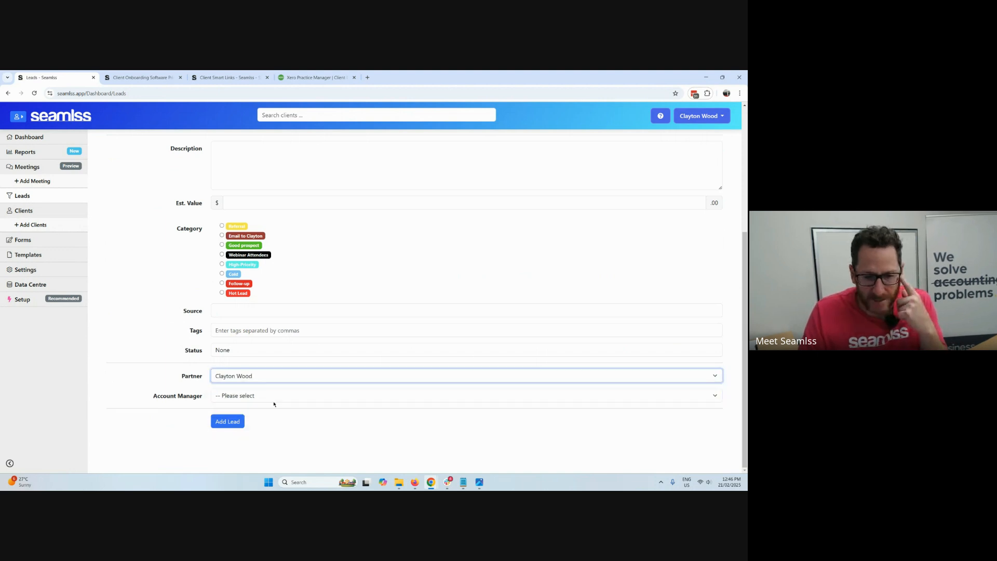
{"action": "left_click", "coordinate": [274, 398]}
{"action": "left_click", "coordinate": [275, 432]}
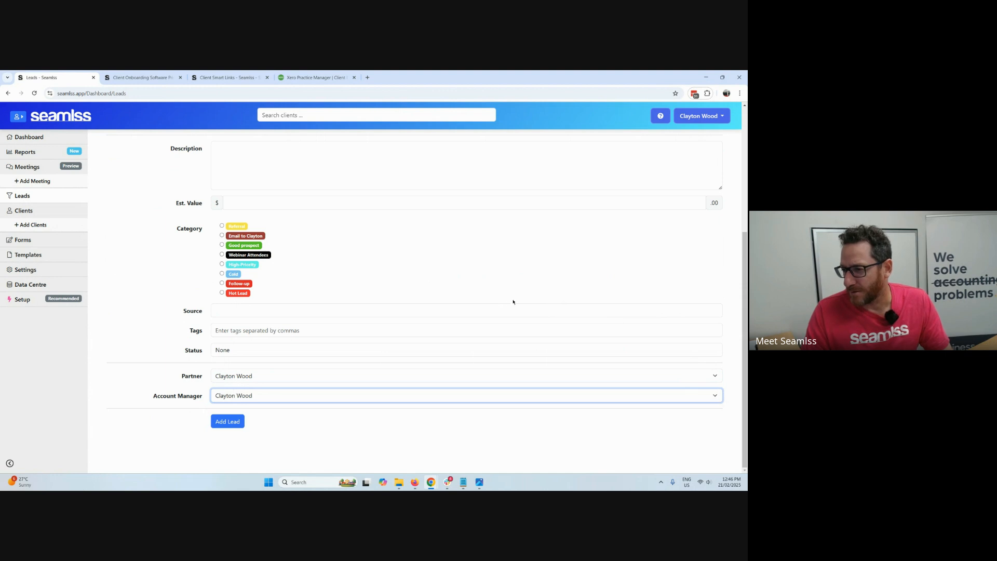
Search the clients for "su" and reopen the matching client's details.
{"action": "left_click", "coordinate": [302, 111]}
{"action": "type", "text": "su"}
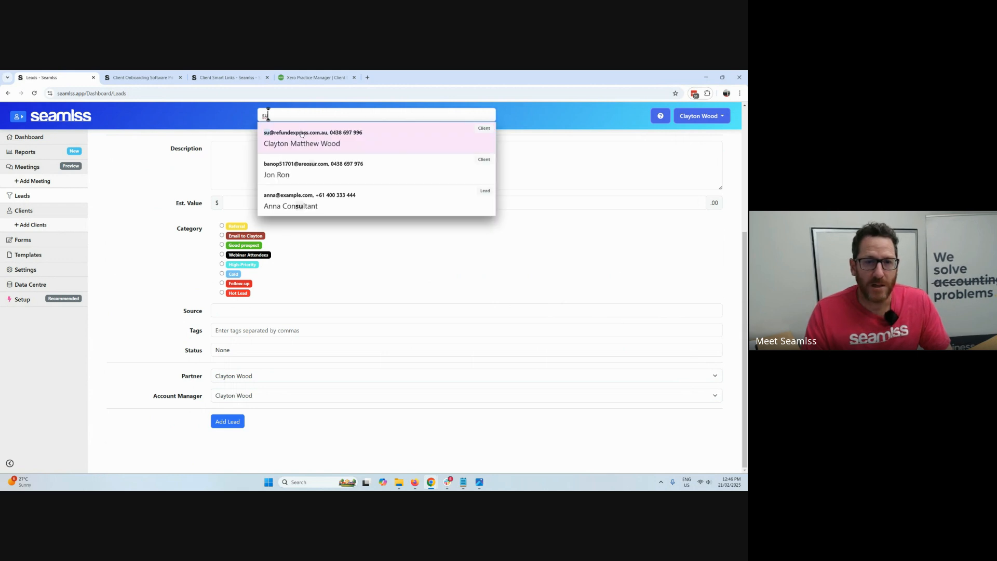
{"action": "left_click", "coordinate": [302, 136]}
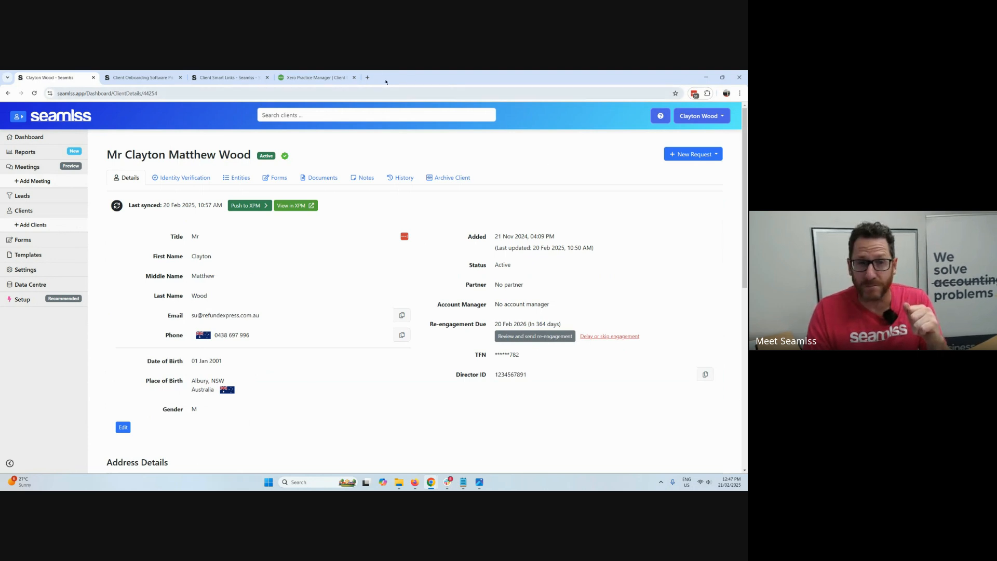
Switch to the Seamlss Workshop presentation in Canva and advance to slide 3.
{"action": "mouse_move", "coordinate": [434, 484]}
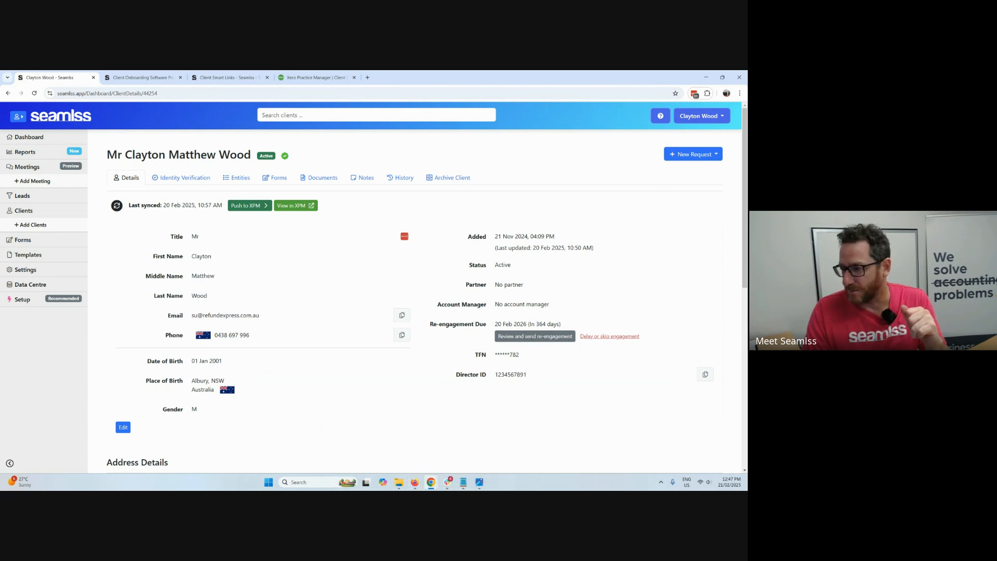
{"action": "key", "text": "alt+Tab"}
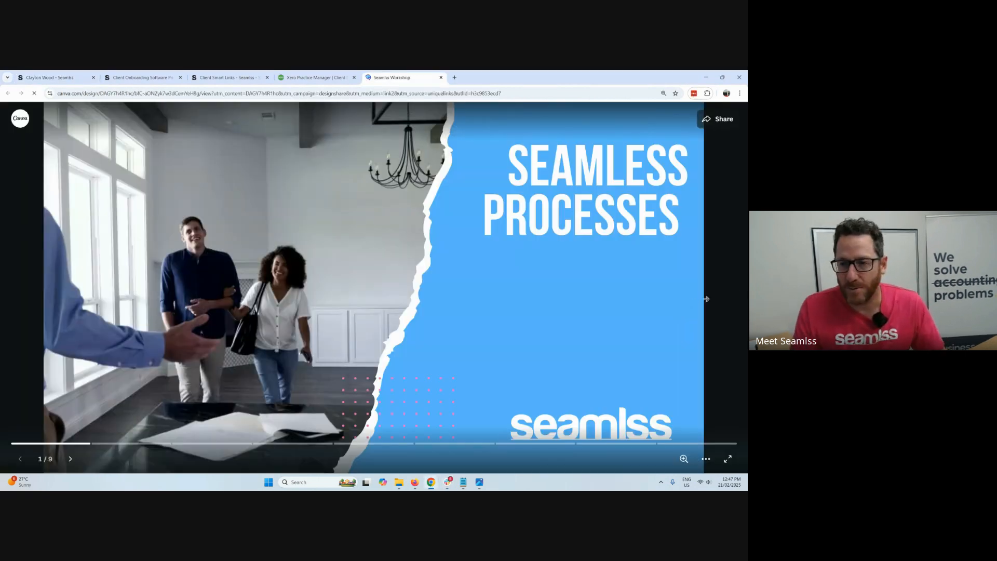
{"action": "left_click", "coordinate": [722, 279]}
{"action": "left_click", "coordinate": [722, 279]}
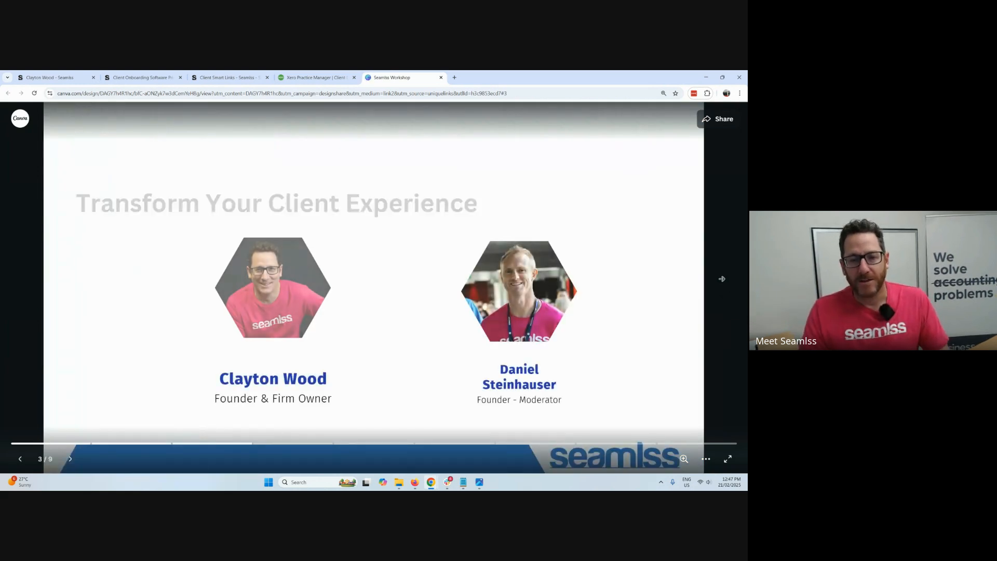